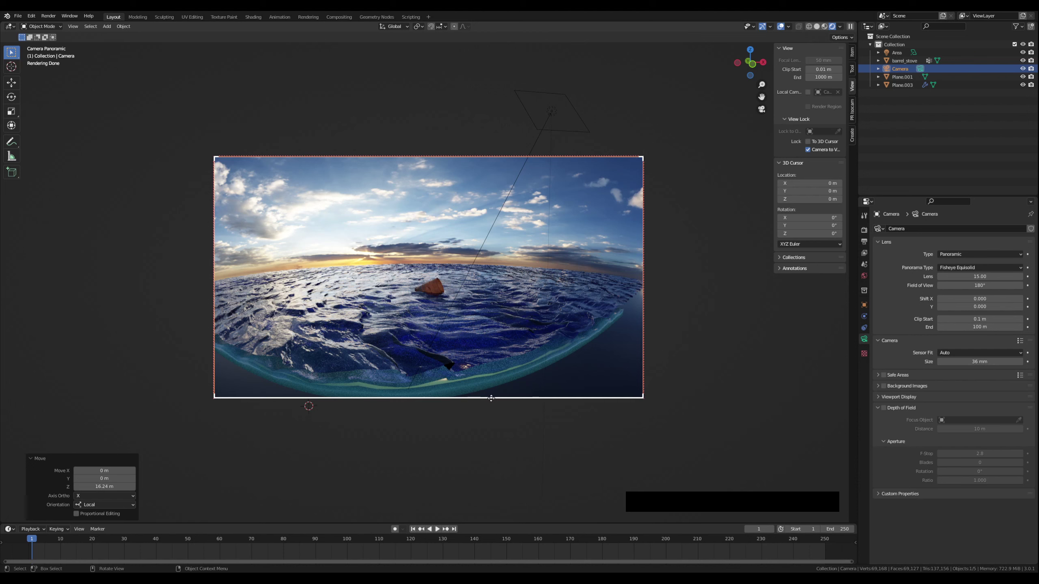
Step: Move the camera about 17.93 m closer to the barrel along its local Z axis
key("g")
key("z")
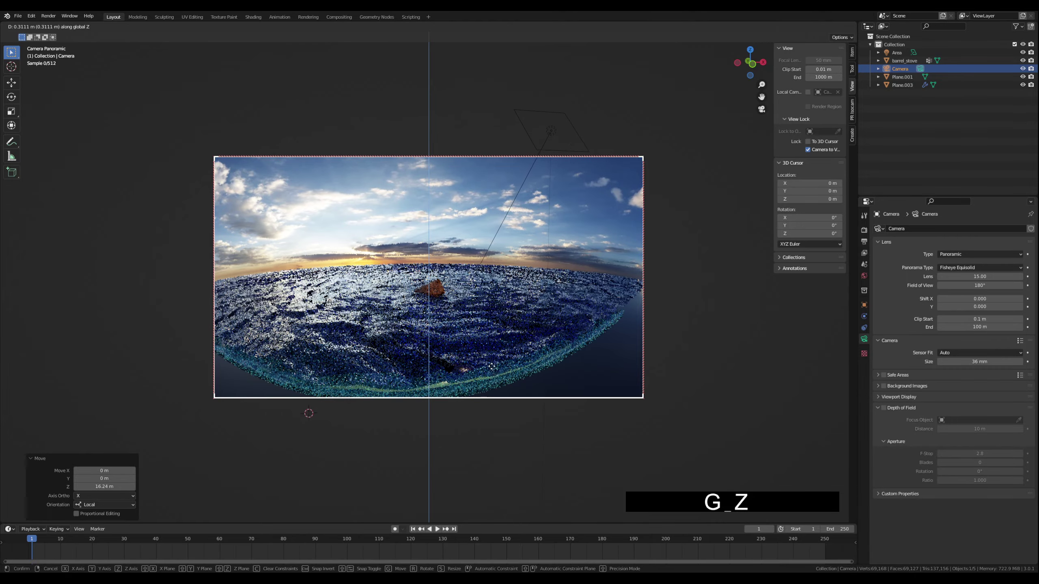
key("z")
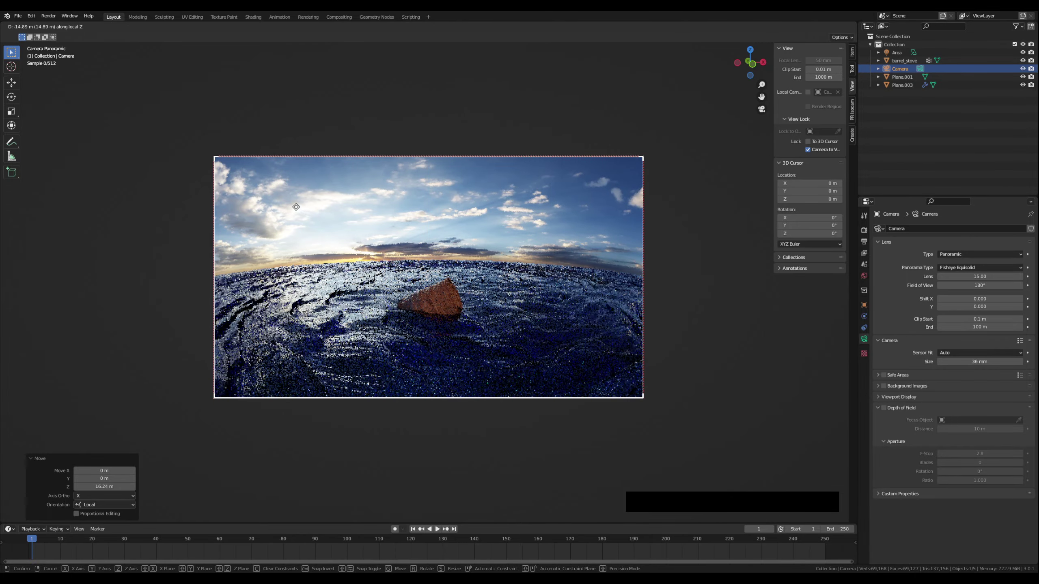
left_click(273, 189)
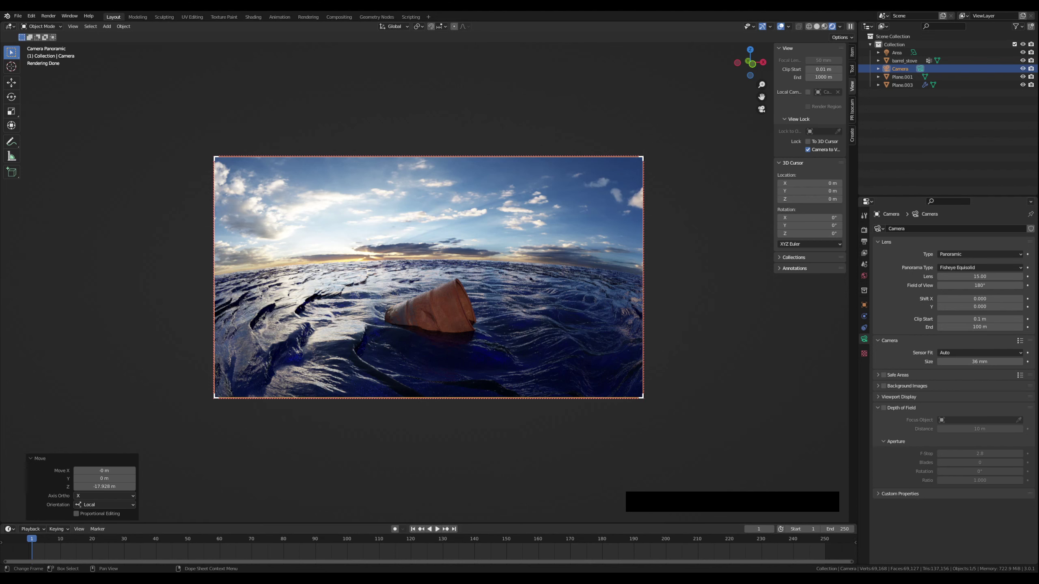
Step: Examine the reference node setups for the world, sea object and depth, and view the ocean scene outside the camera view
mouse_move(787, 577)
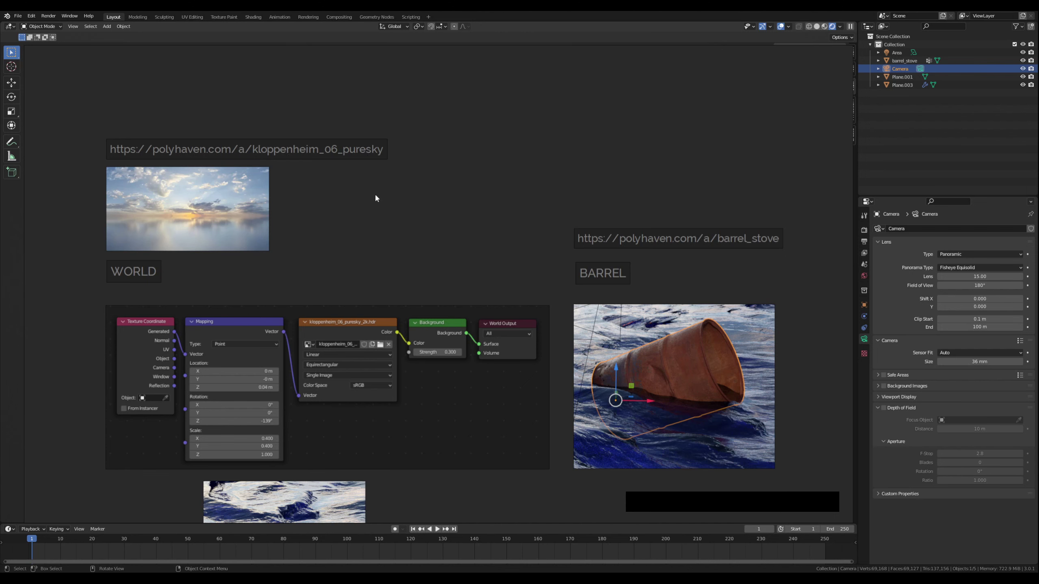
middle_click_drag(525, 294, 442, 239, "shift")
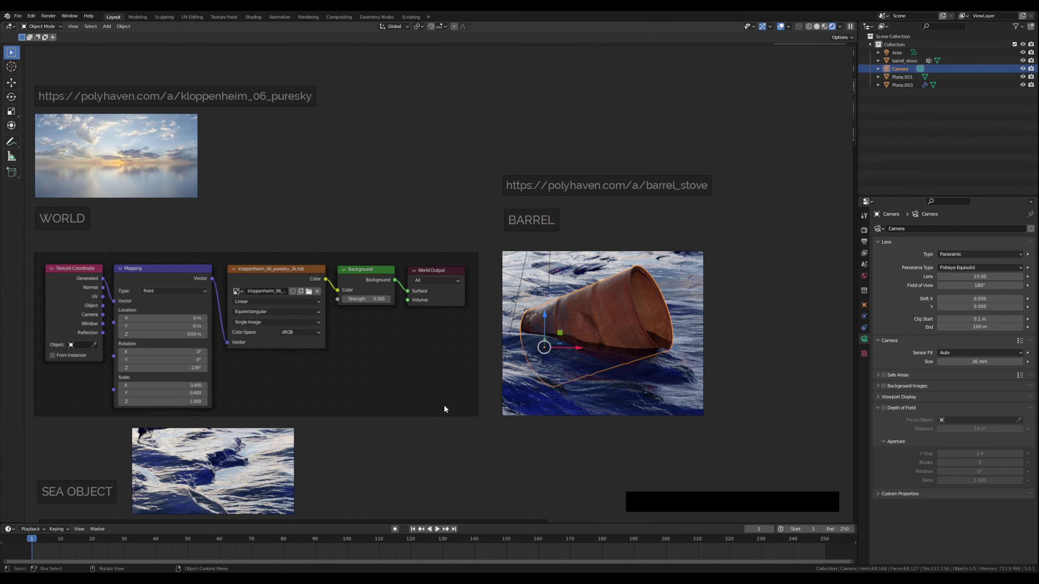
middle_click_drag(396, 453, 457, 409, "shift")
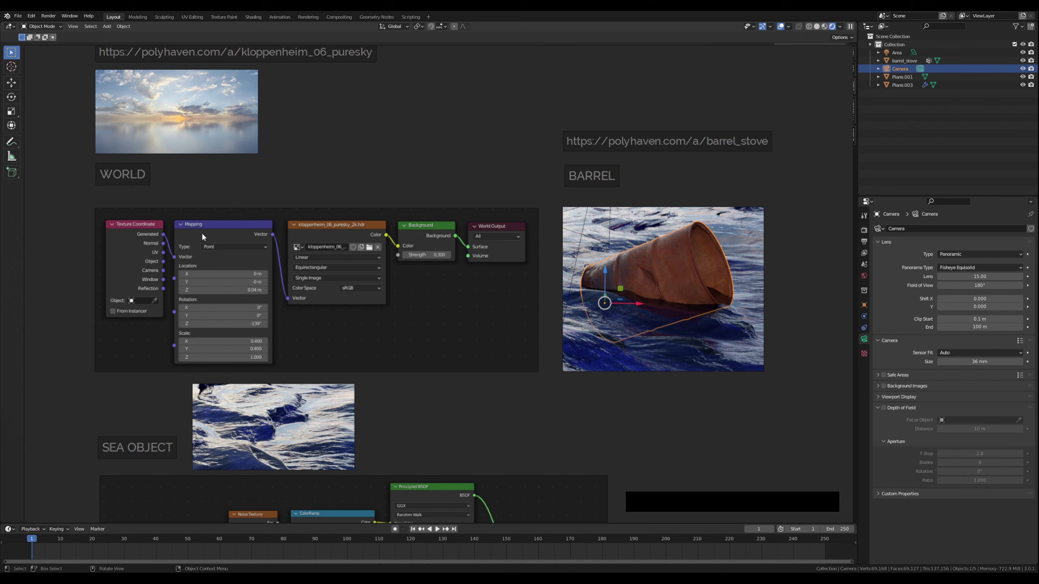
middle_click_drag(415, 443, 415, 222, "shift")
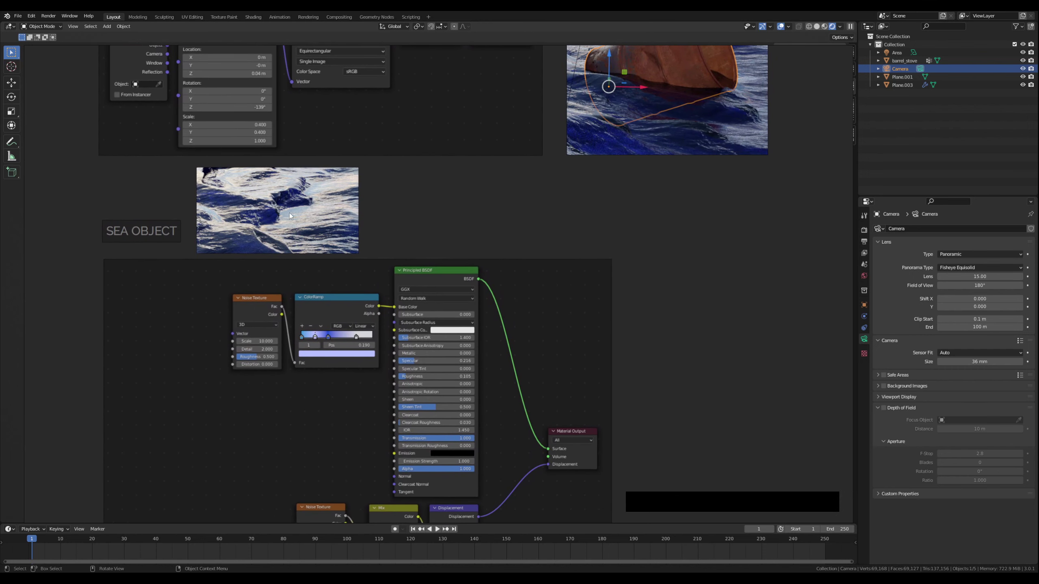
middle_click_drag(346, 336, 347, 225, "shift")
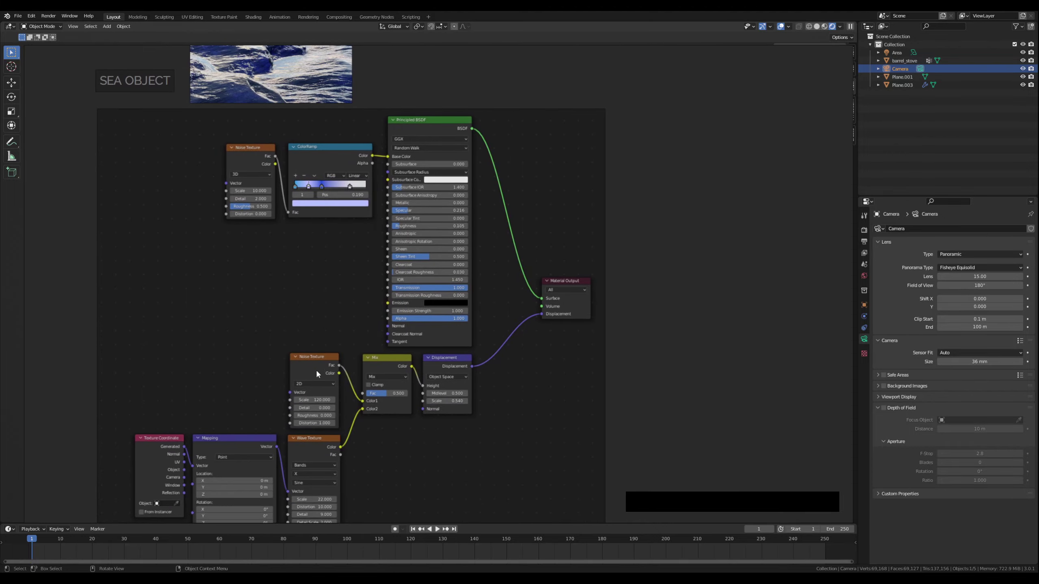
middle_click_drag(348, 427, 367, 258, "shift")
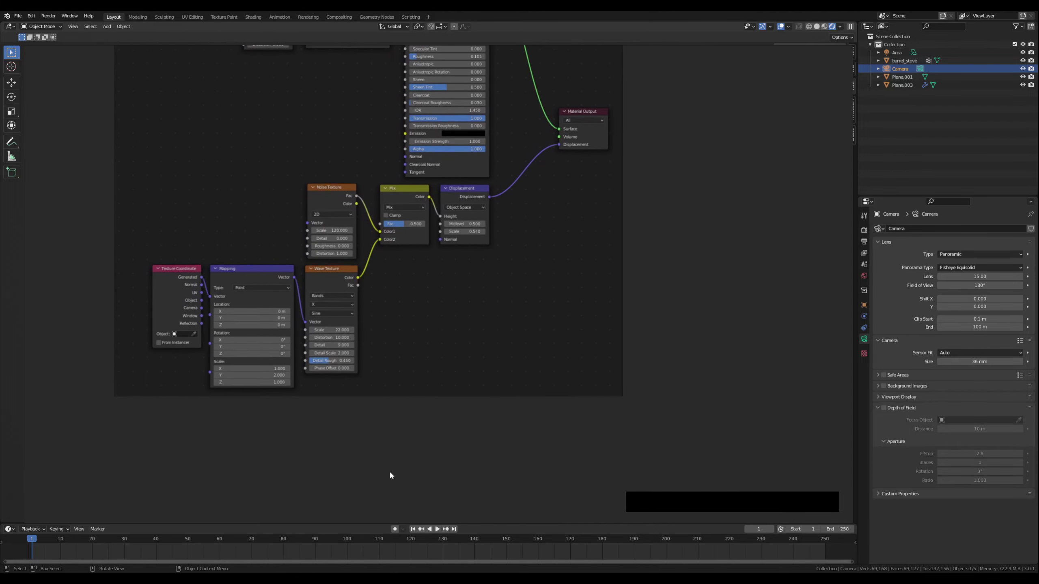
middle_click_drag(389, 474, 399, 256, "shift")
middle_click_drag(405, 499, 365, 278, "shift")
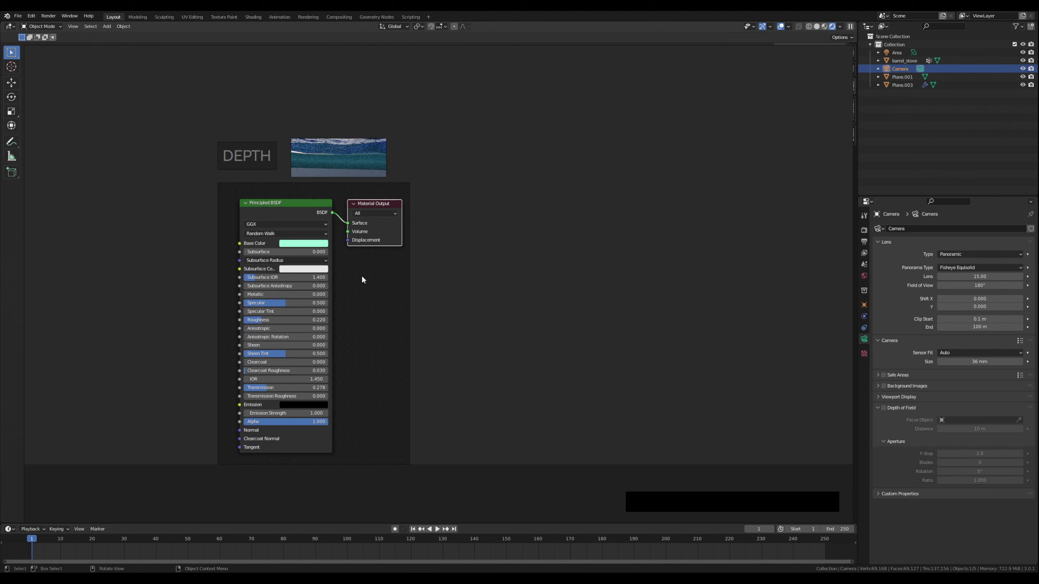
scroll(303, 238, "up", 1)
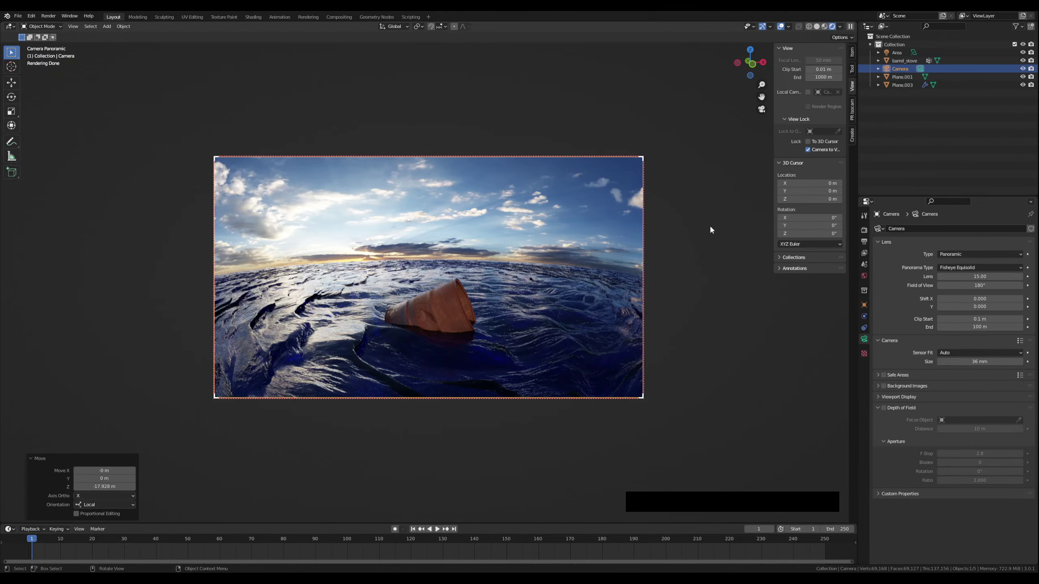
left_click(759, 107)
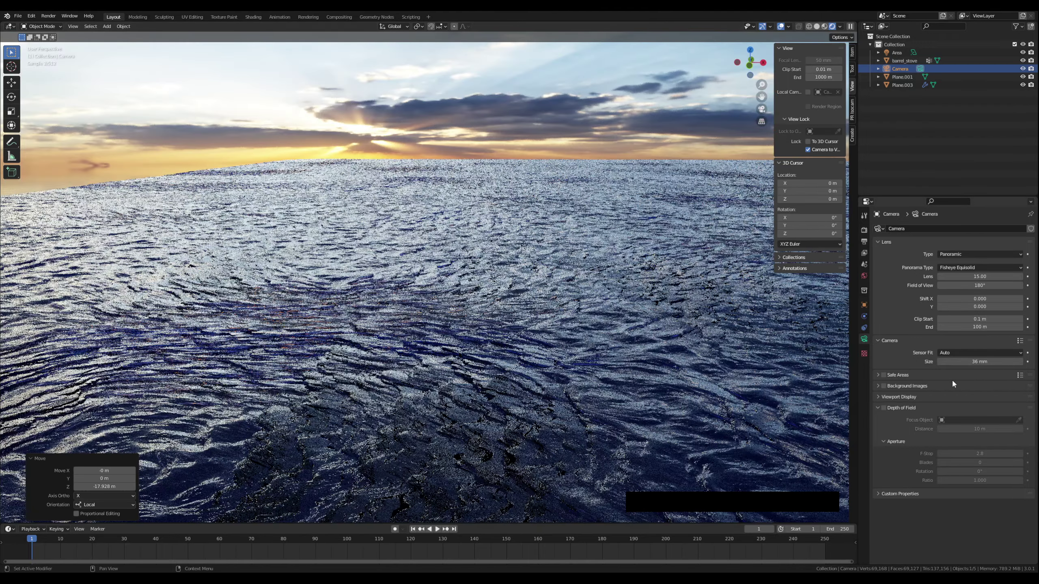
scroll(409, 369, "down", 5)
middle_click_drag(388, 368, 706, 450, "shift")
Step: Start a new scene without saving the ocean scene's changes and delete the default cube
left_click(18, 16)
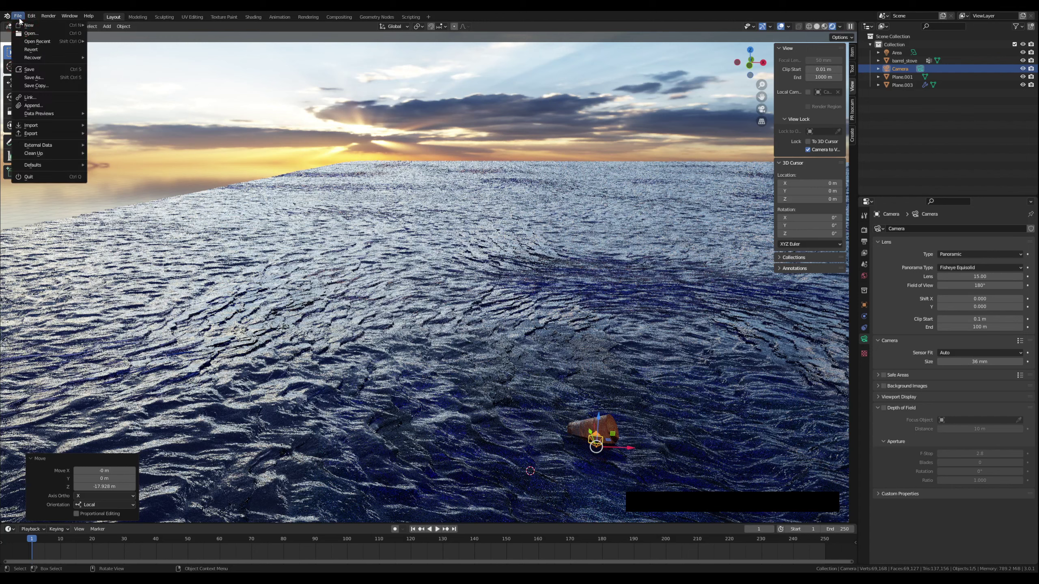
mouse_move(28, 25)
left_click(113, 26)
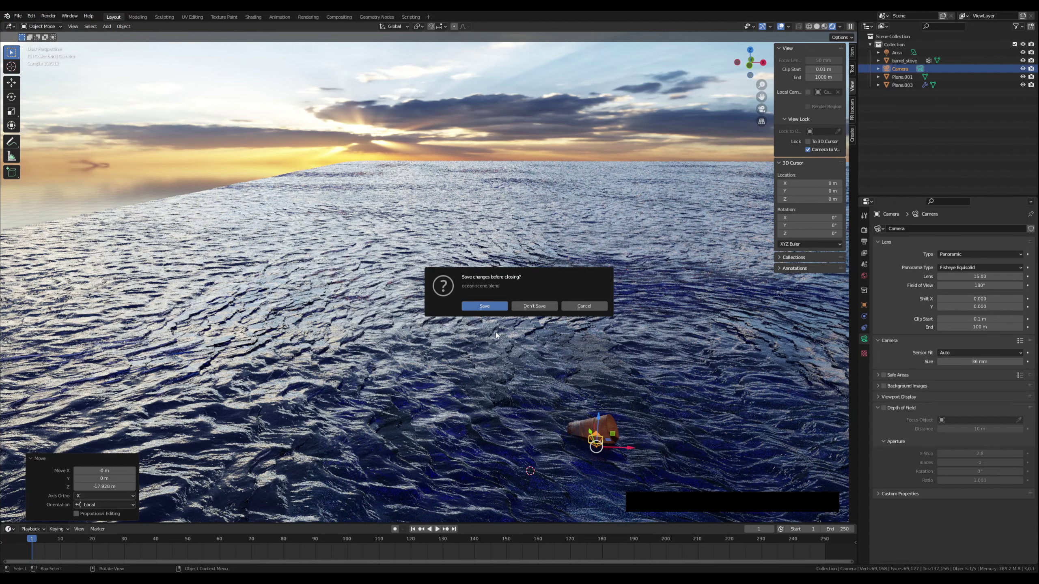
left_click(528, 310)
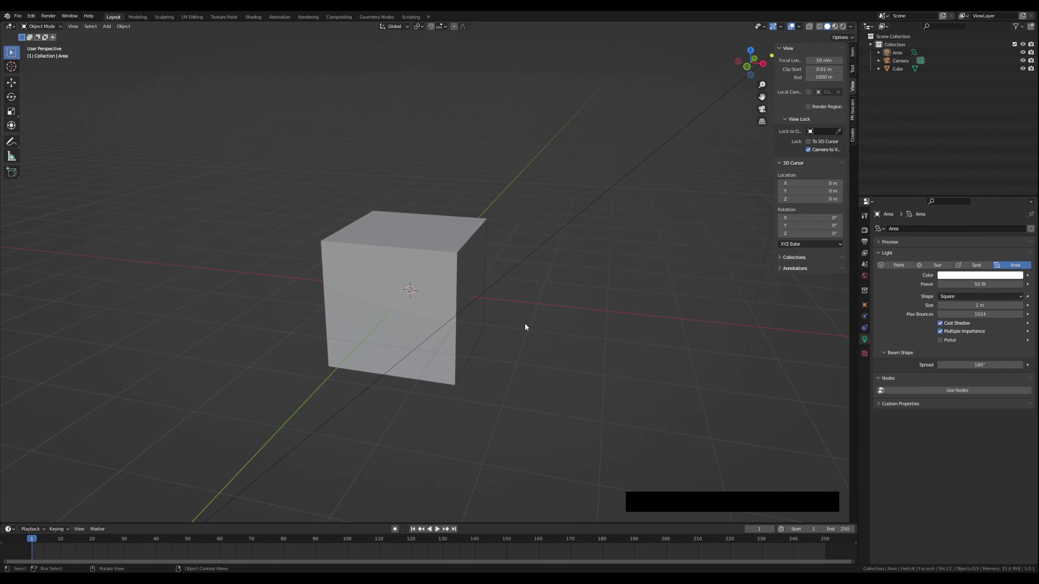
left_click(375, 249)
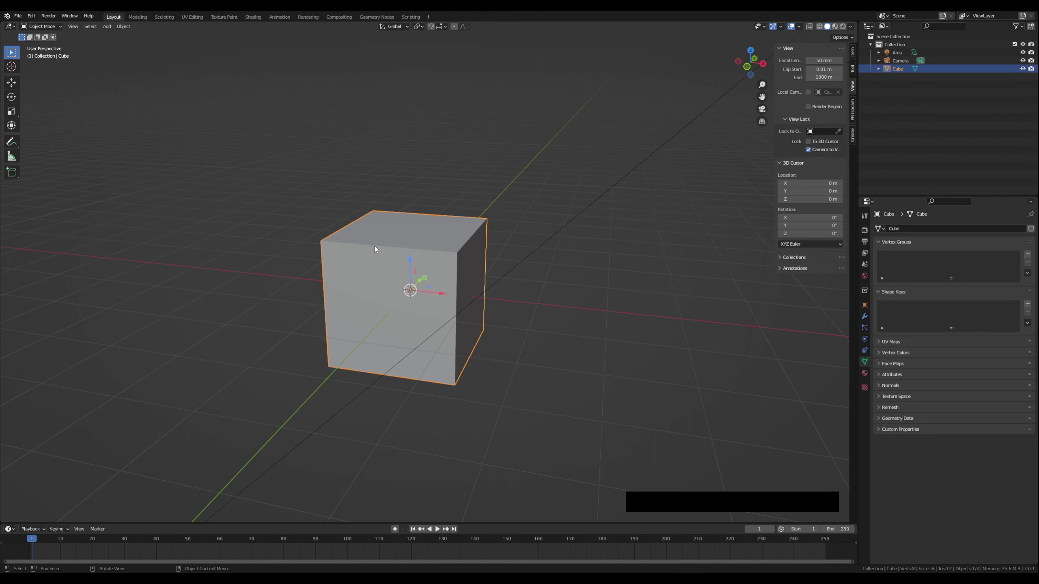
key("Delete")
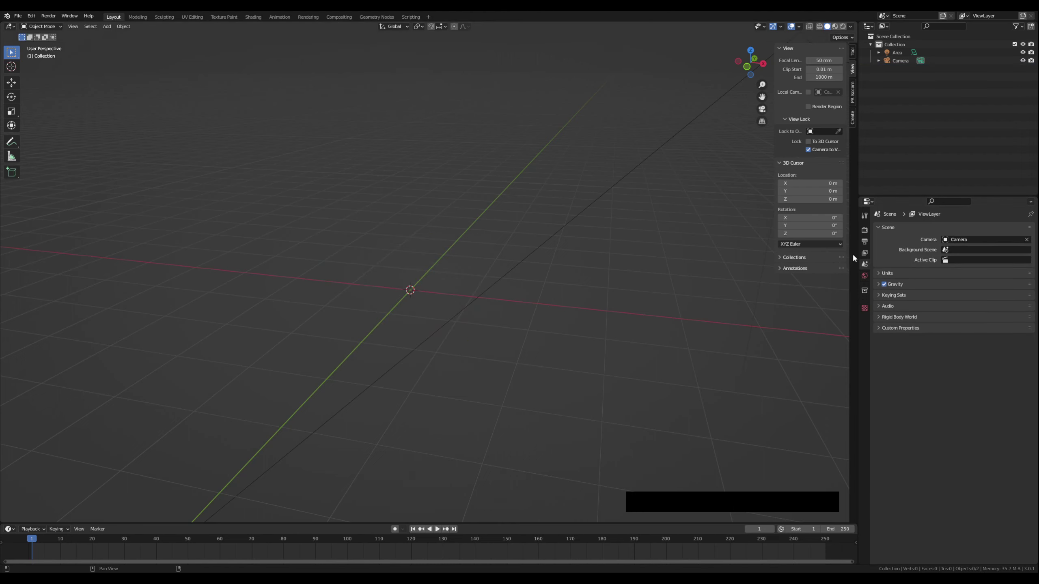
Step: Set the Cycles viewport and render max samples to 512 each and the feature set to Experimental
left_click(864, 230)
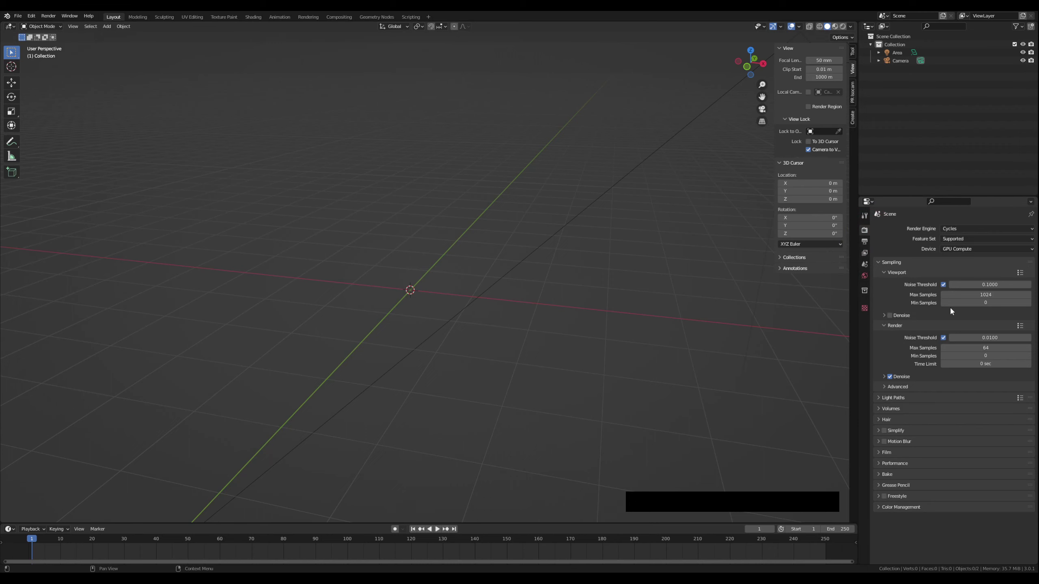
left_click(973, 294)
type("512")
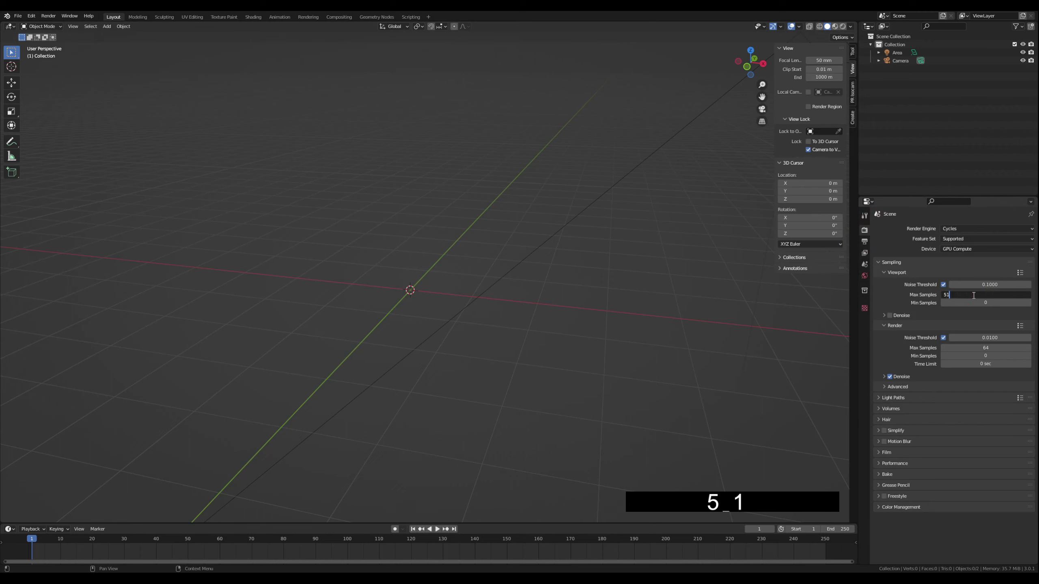
left_click(974, 348)
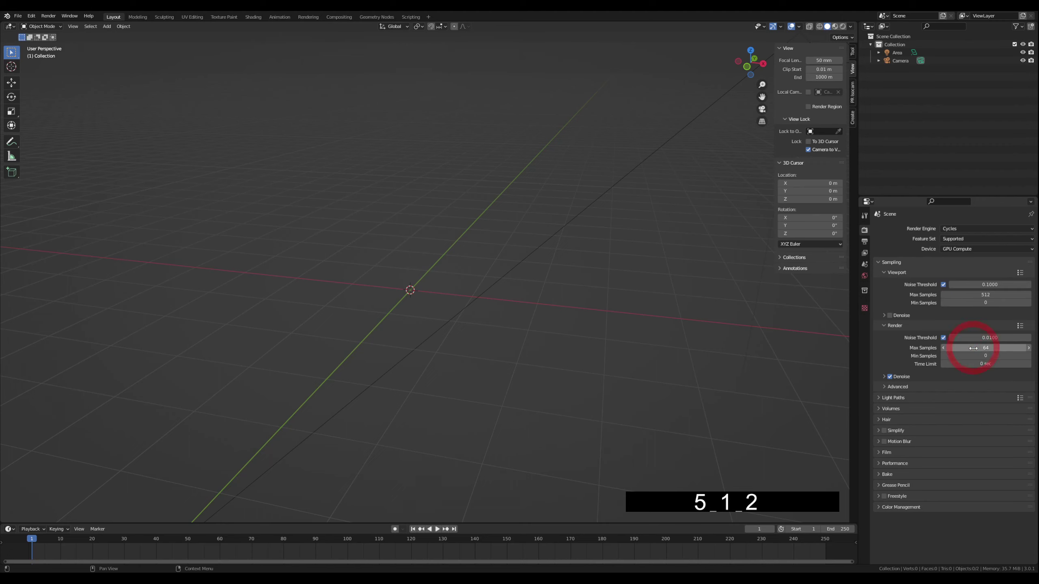
type("5")
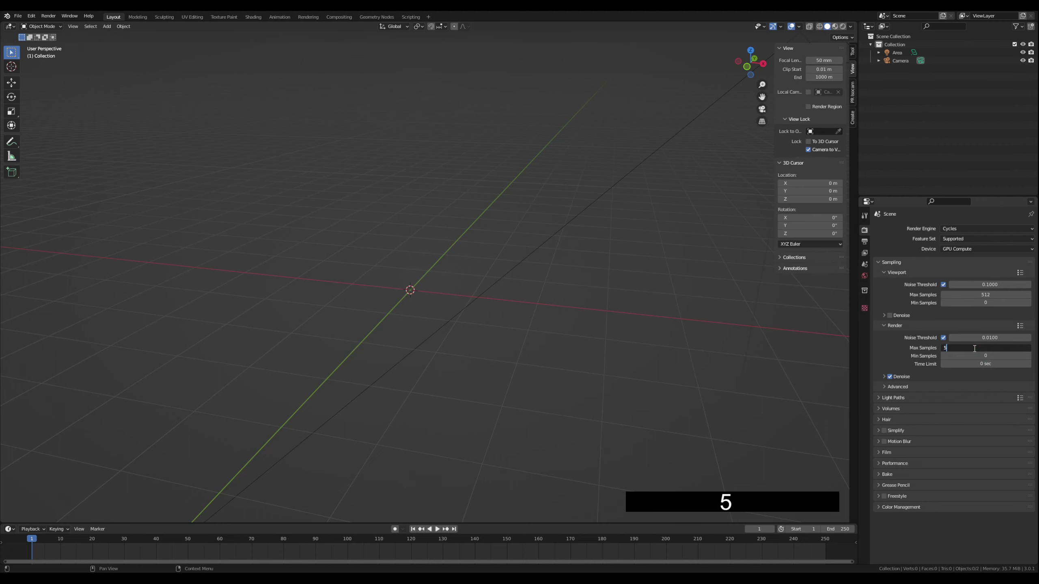
type("12")
left_click(892, 353)
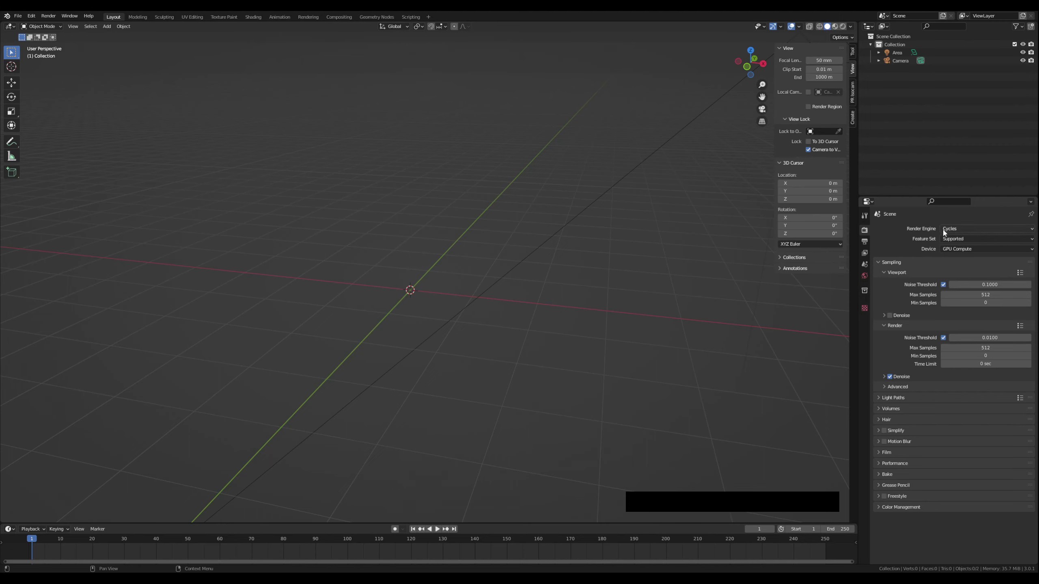
left_click(950, 241)
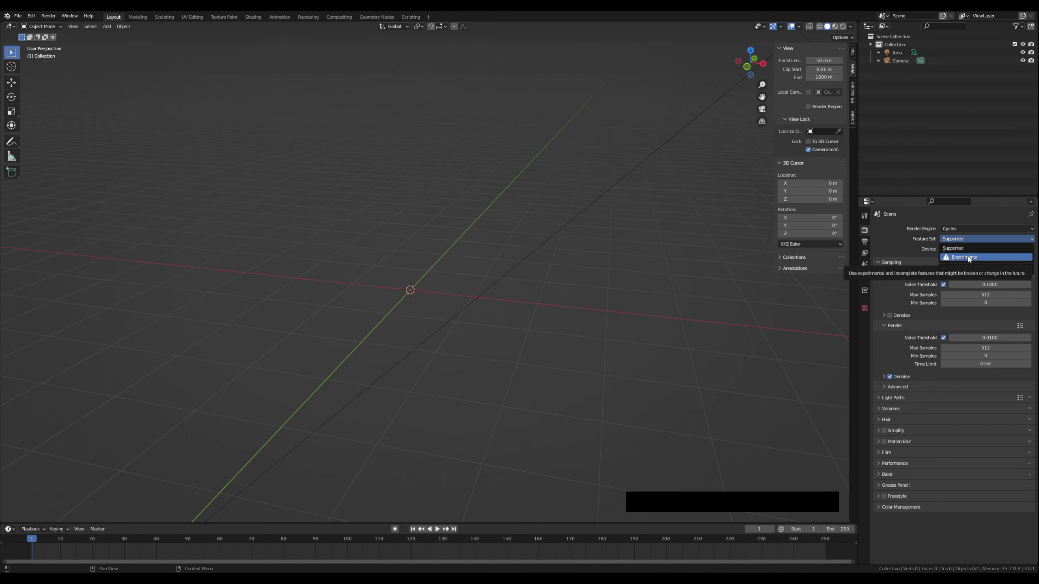
left_click(967, 258)
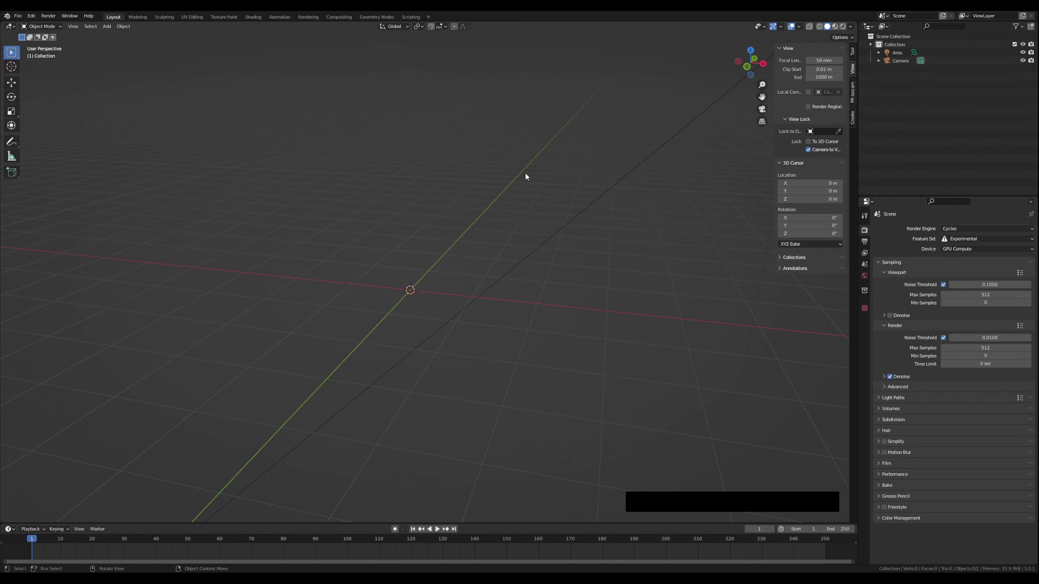
Step: Split the 3D viewport, turn the new area into a Shader Editor, hide its sidebar and widen it
left_click_drag(3, 25, 346, 41)
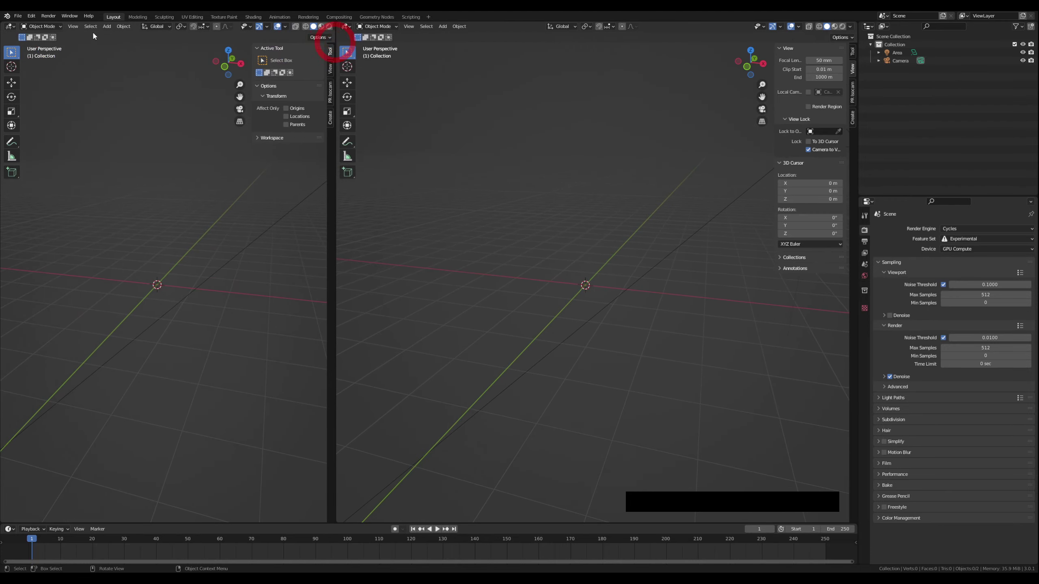
left_click(10, 26)
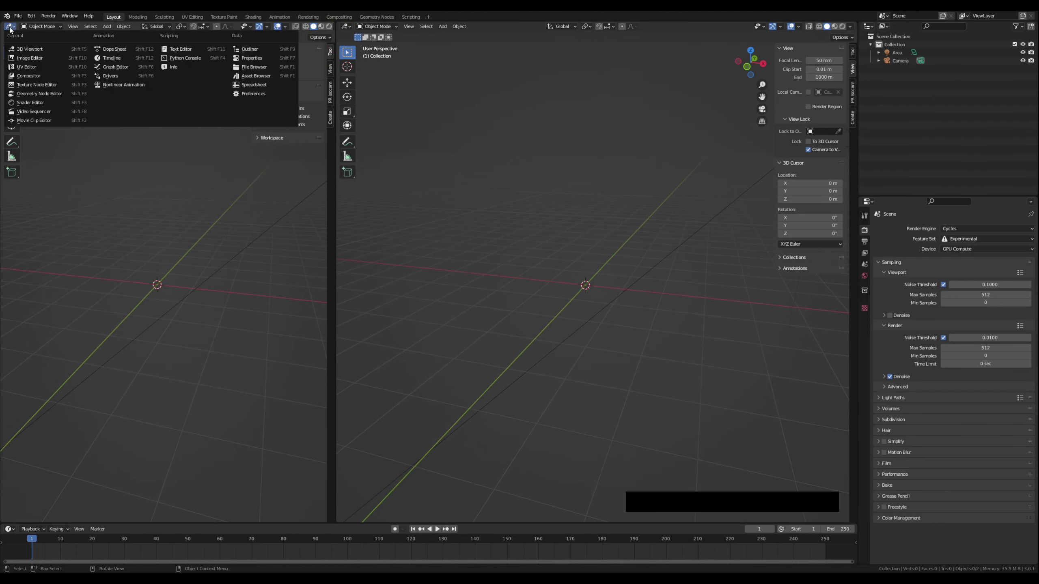
left_click(40, 103)
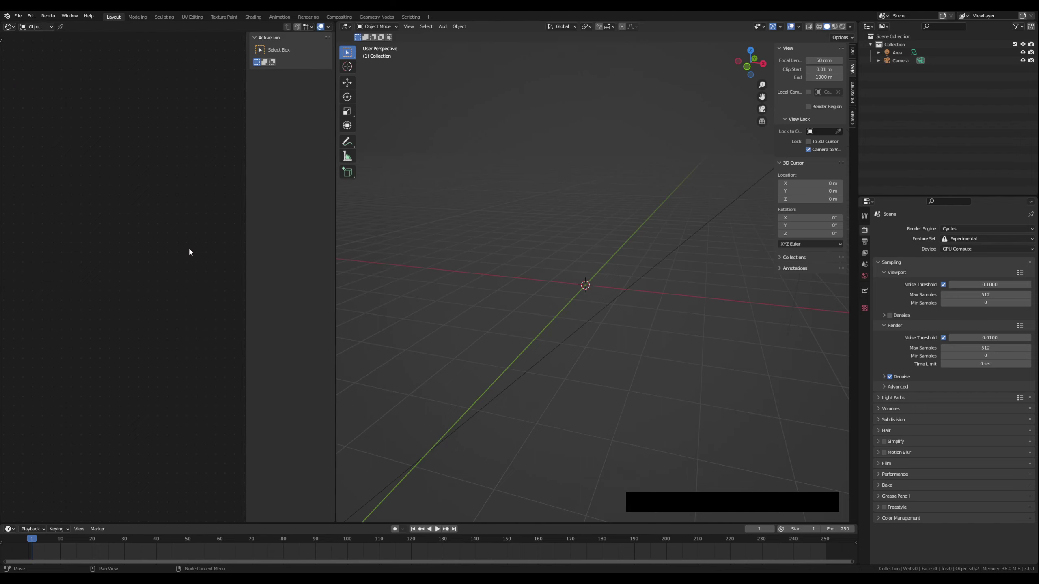
key("n")
left_click_drag(335, 281, 377, 274)
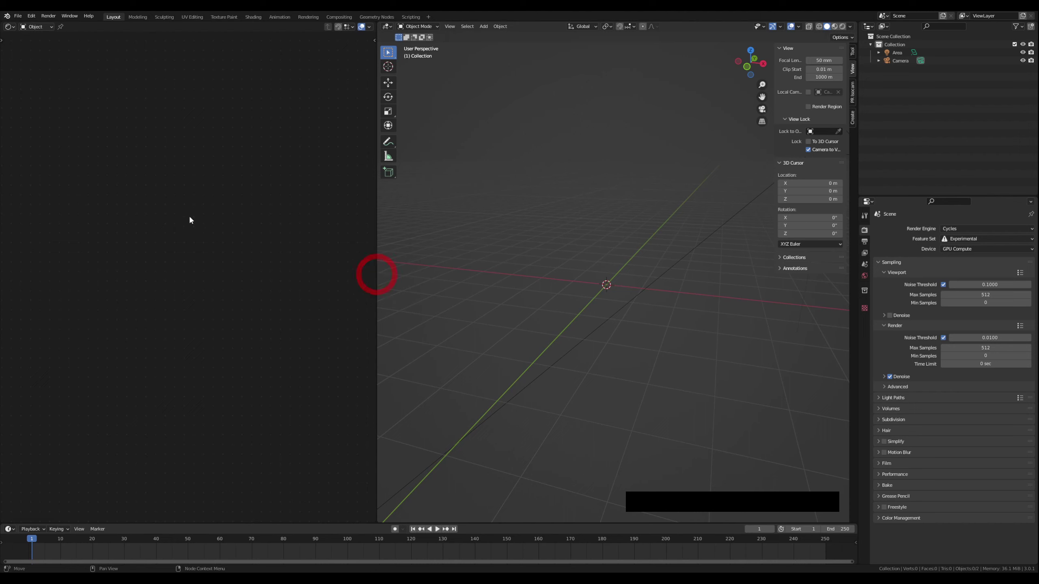
Step: Switch the Shader Editor's shader type to World
left_click(36, 27)
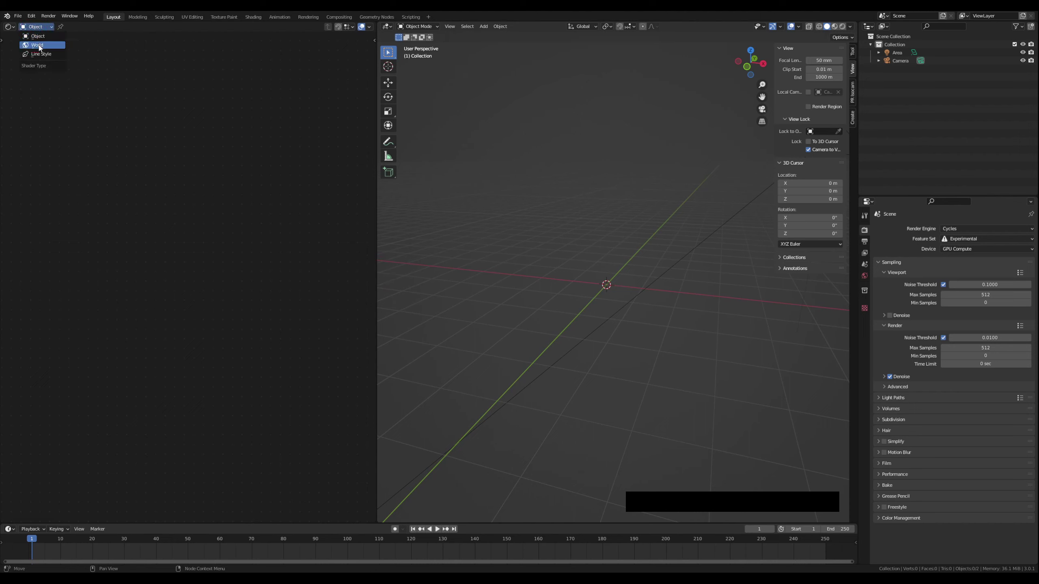
left_click(38, 46)
middle_click_drag(169, 248, 180, 212)
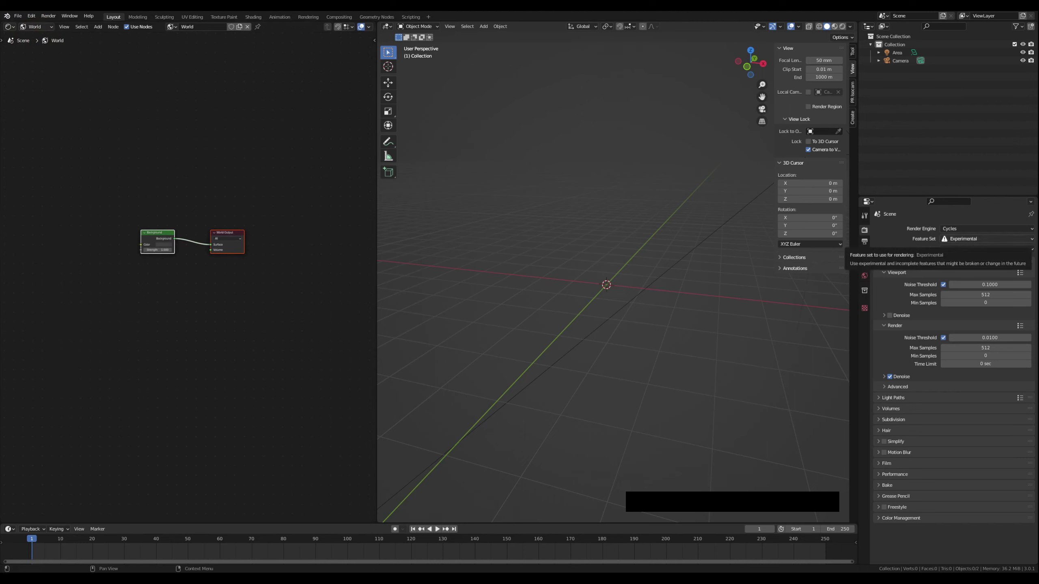
Step: Add an Environment Texture node beside the Background node and connect its Color output to the Background's Color input
left_click(175, 325)
middle_click_drag(183, 307, 234, 343)
scroll(221, 313, "up", 2)
key("shift+a")
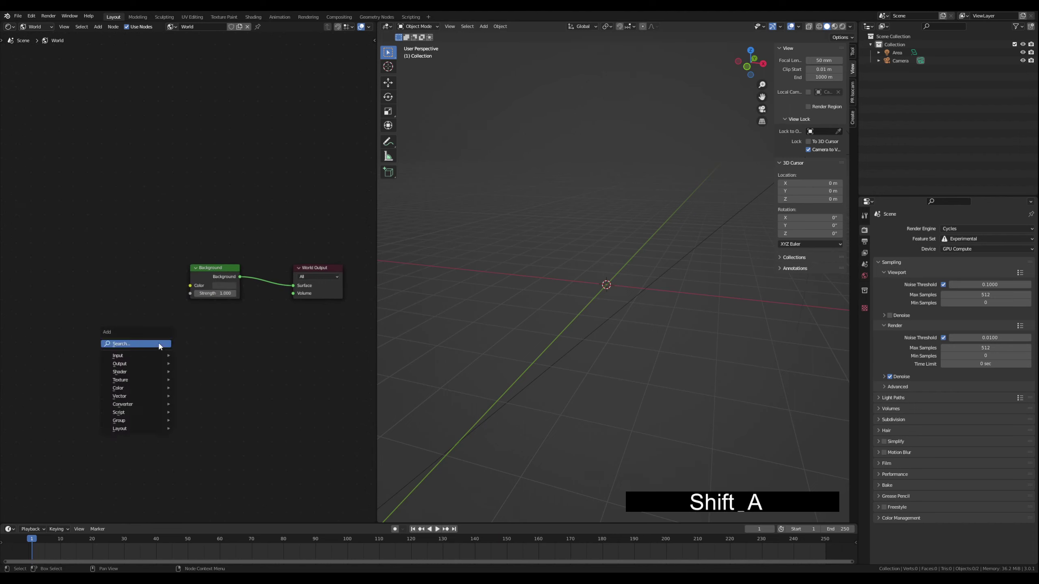
left_click(159, 345)
type("env")
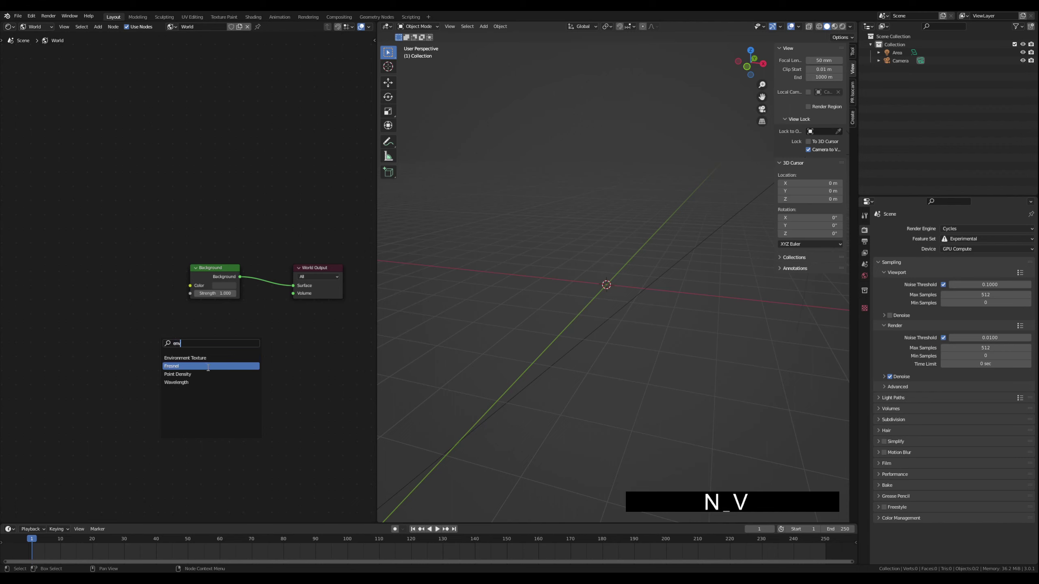
left_click(214, 357)
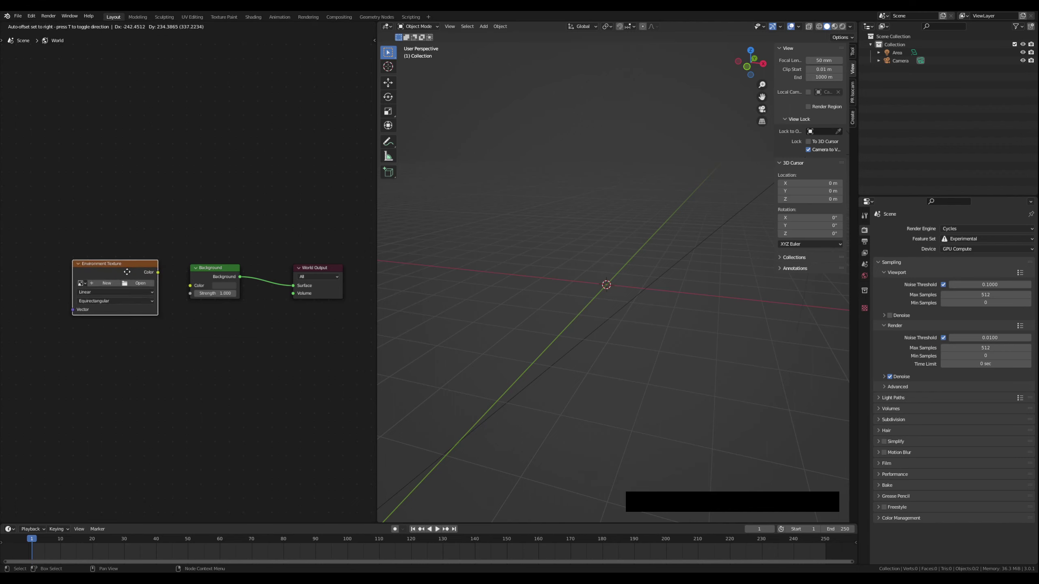
left_click(131, 270)
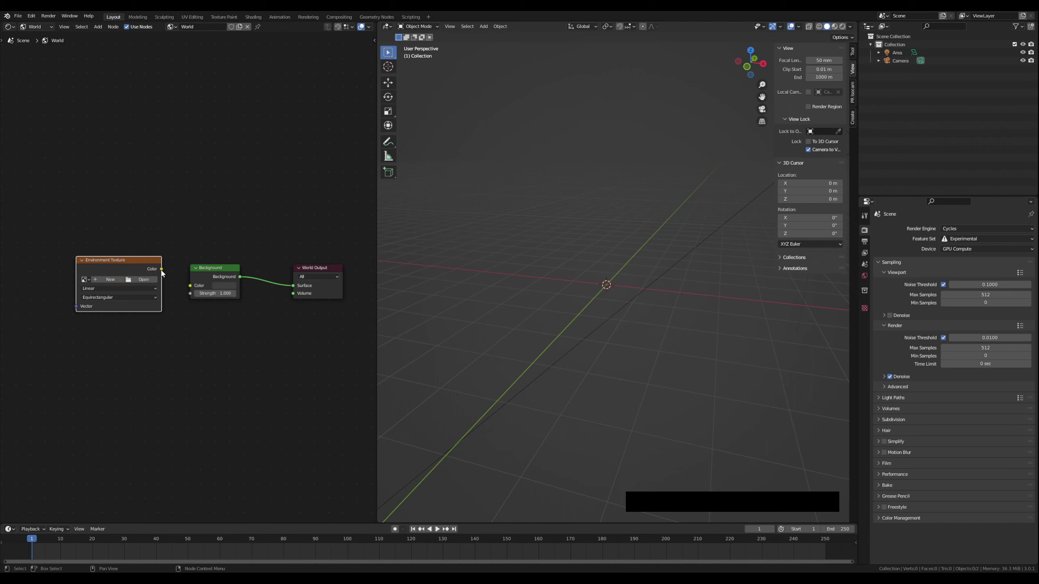
left_click_drag(161, 269, 188, 285)
left_click_drag(136, 262, 134, 266)
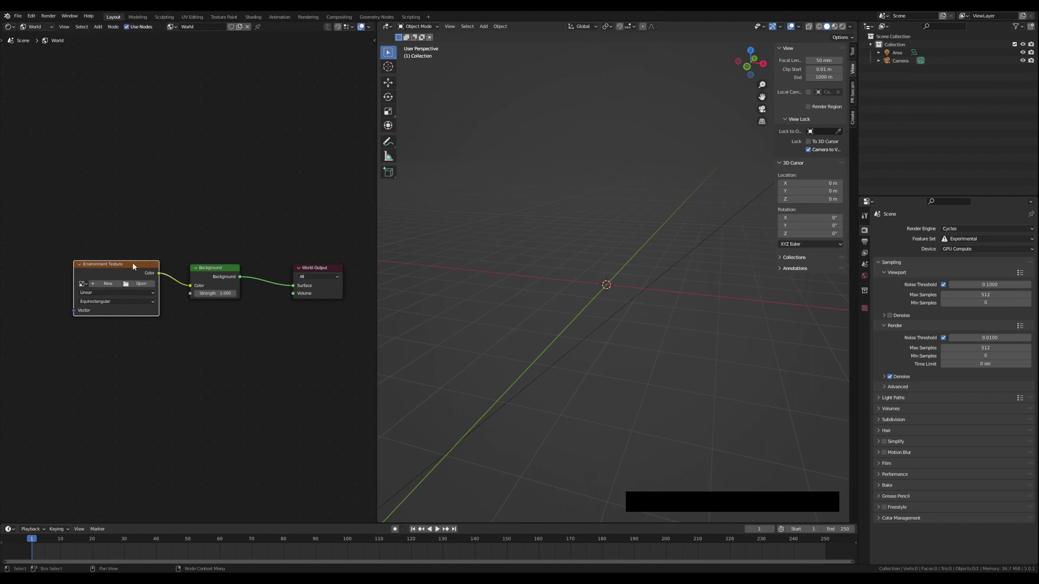
Step: Load kloppenheim_06_puresky_2k.hdr into the Environment Texture node and show the 3D viewport in Rendered shading
left_click(137, 285)
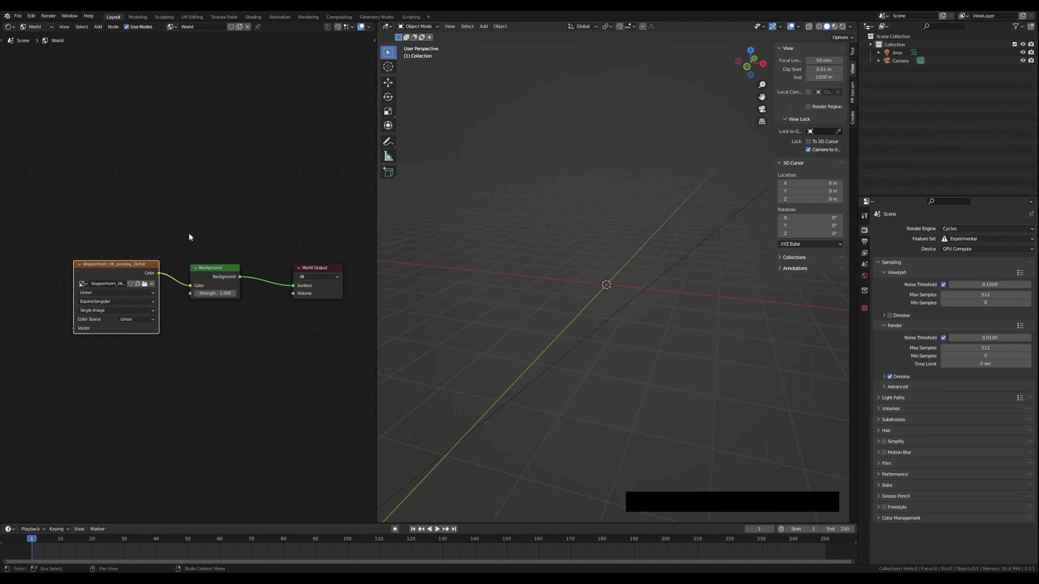
left_click_drag(110, 265, 107, 264)
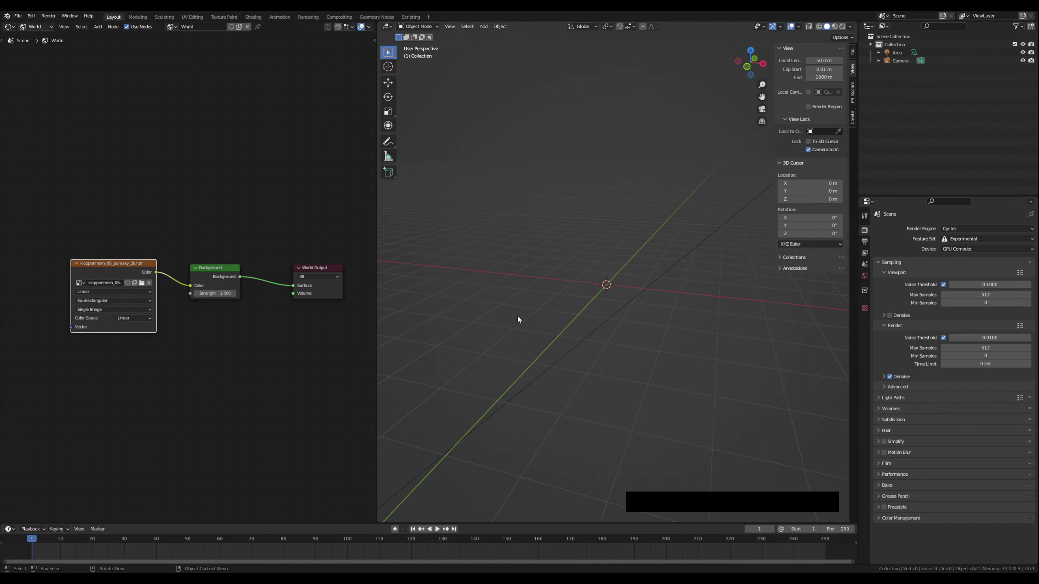
mouse_move(633, 251)
middle_mouse_down("shift")
mouse_move(596, 294)
mouse_move(634, 311)
middle_mouse_up("shift")
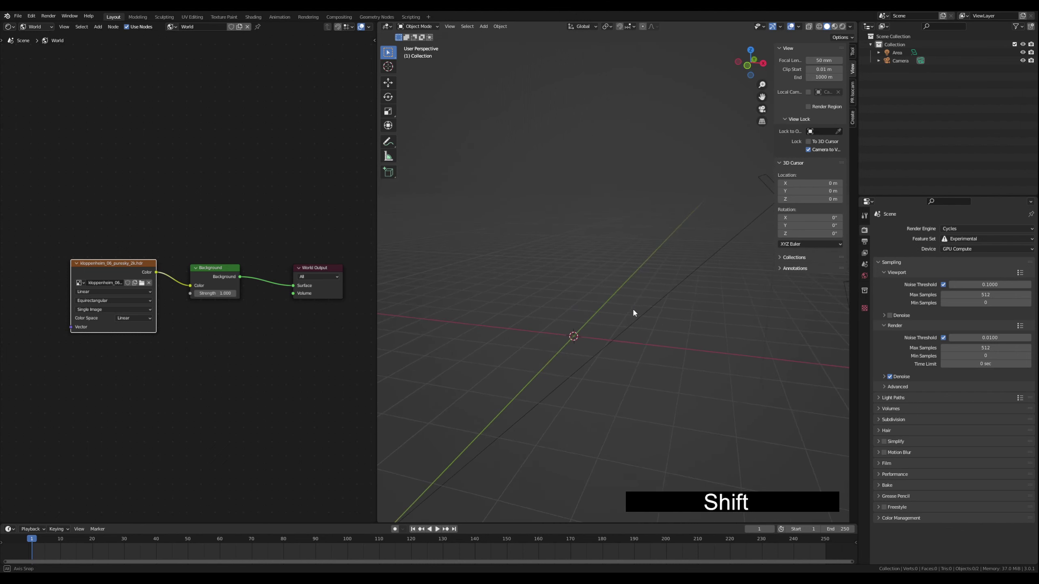
left_click(842, 27)
scroll(551, 221, "down", 2)
middle_click_drag(576, 225, 542, 258, "shift")
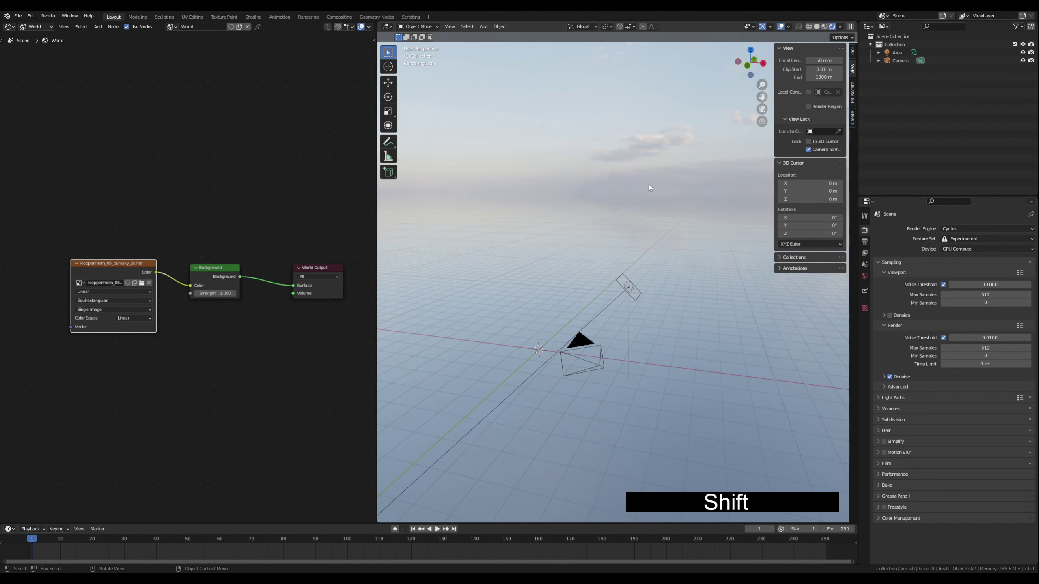
key("shift")
Step: Add Texture Coordinate and Mapping nodes feeding the Environment Texture's Vector input, and set the texture's color space to sRGB
left_click_drag(114, 263, 124, 265)
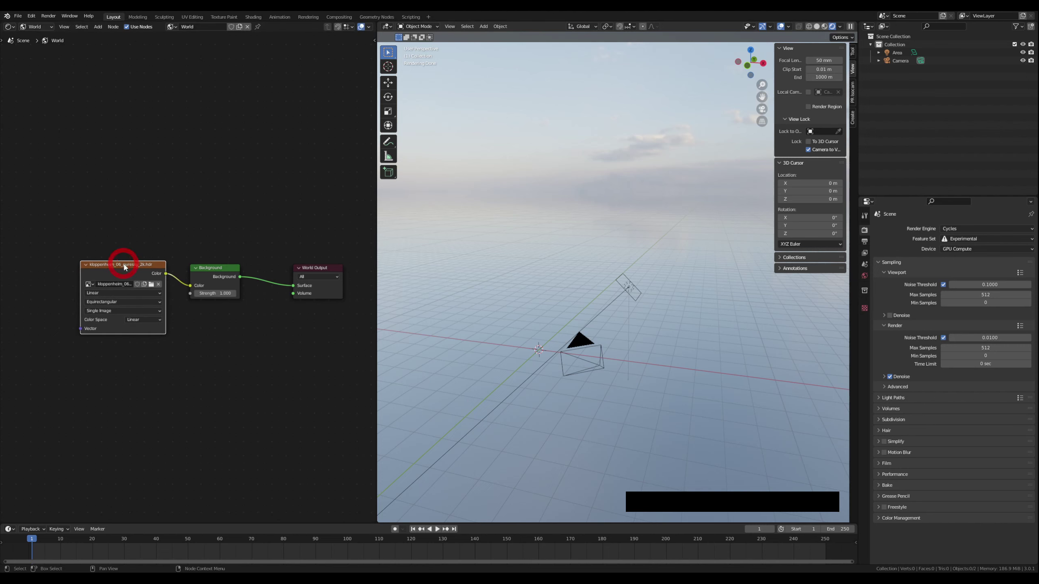
key("ctrl+t")
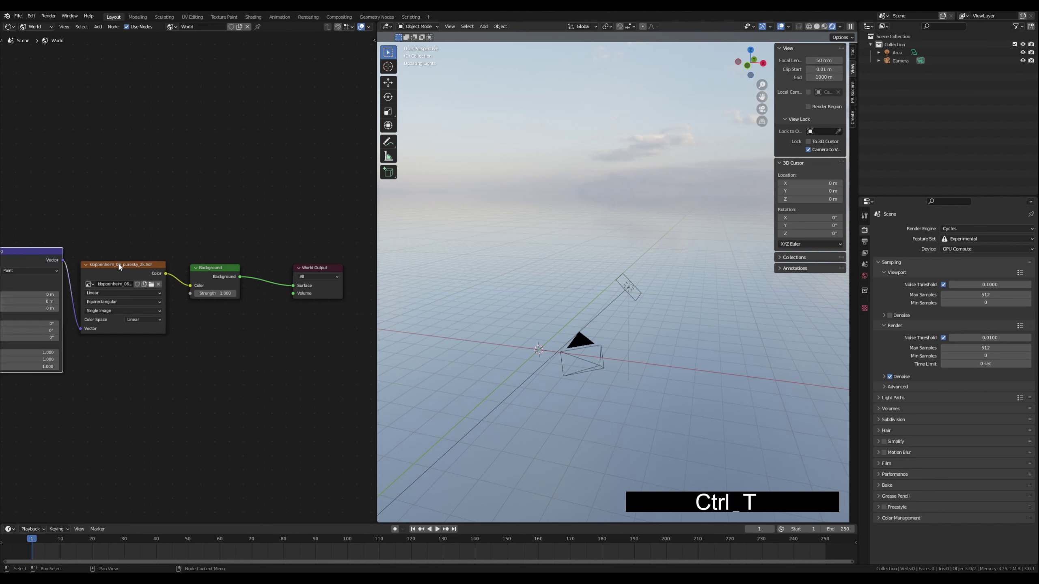
middle_click_drag(110, 372, 225, 369)
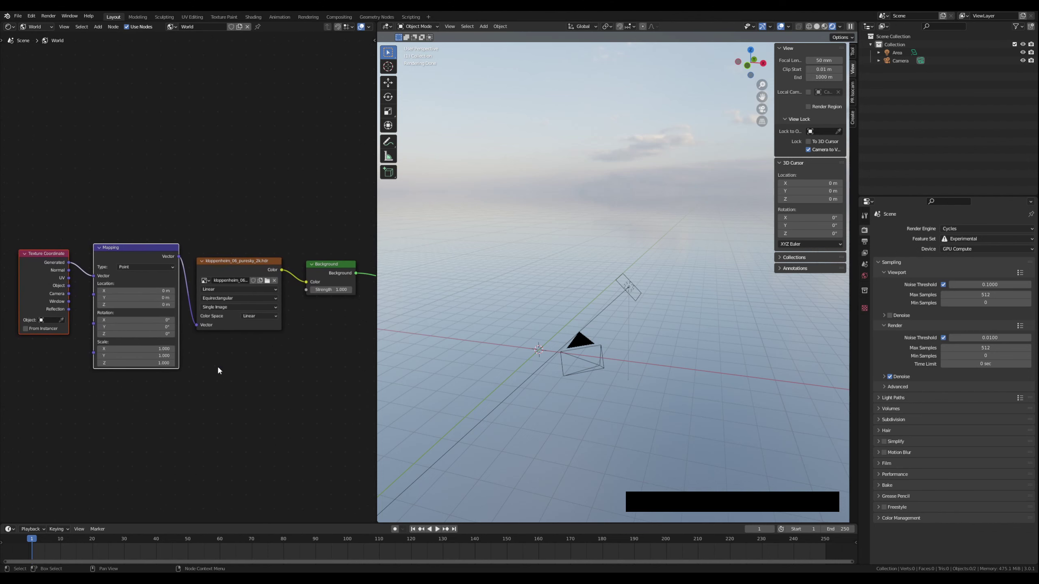
left_click_drag(41, 256, 39, 255)
left_click(227, 436)
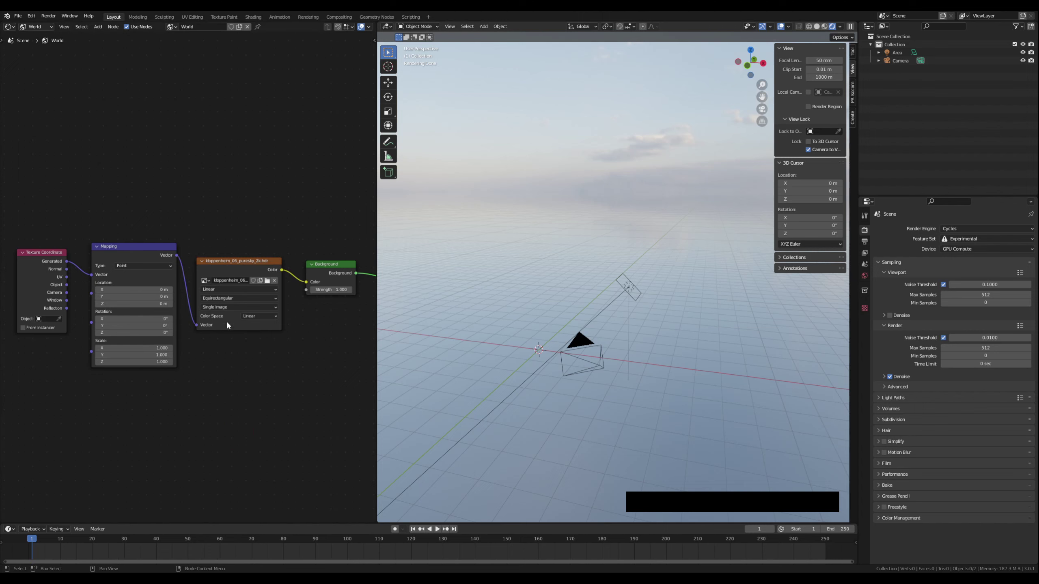
left_click(264, 317)
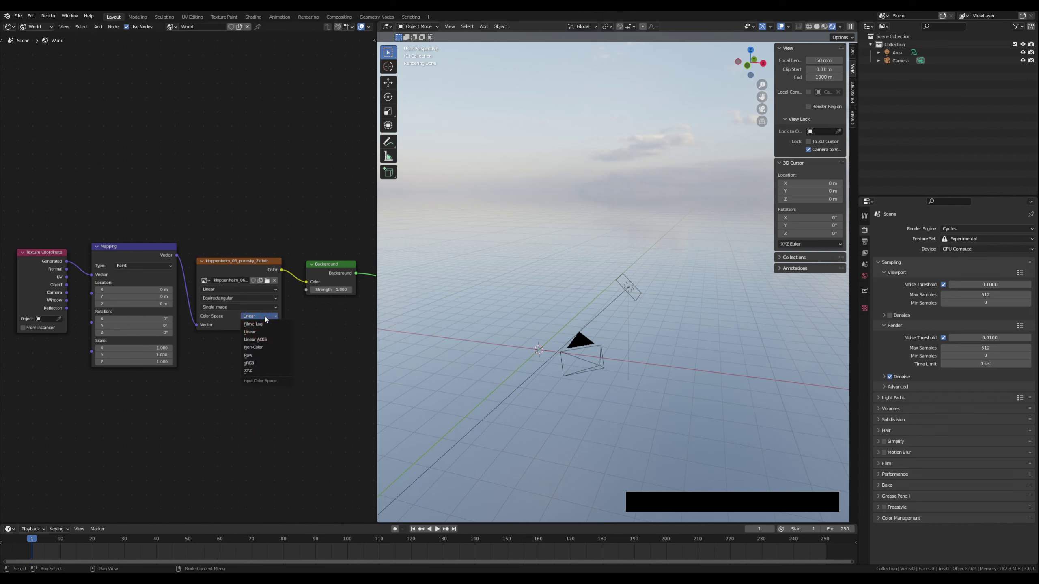
left_click(265, 363)
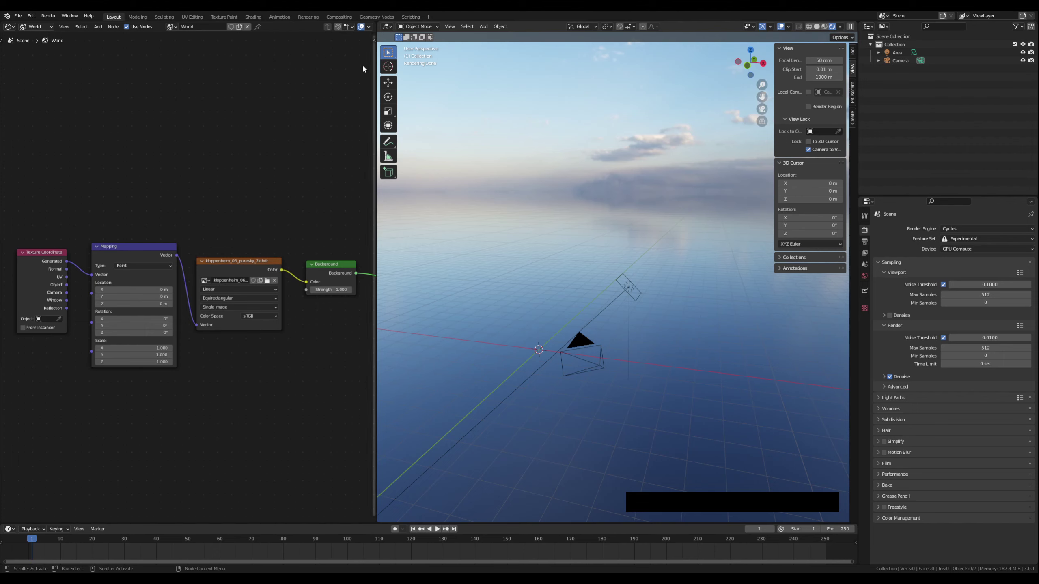
Step: Switch the Shader Editor's shader type back to Object and narrow the editor to enlarge the 3D viewport
left_click(40, 27)
left_click(38, 36)
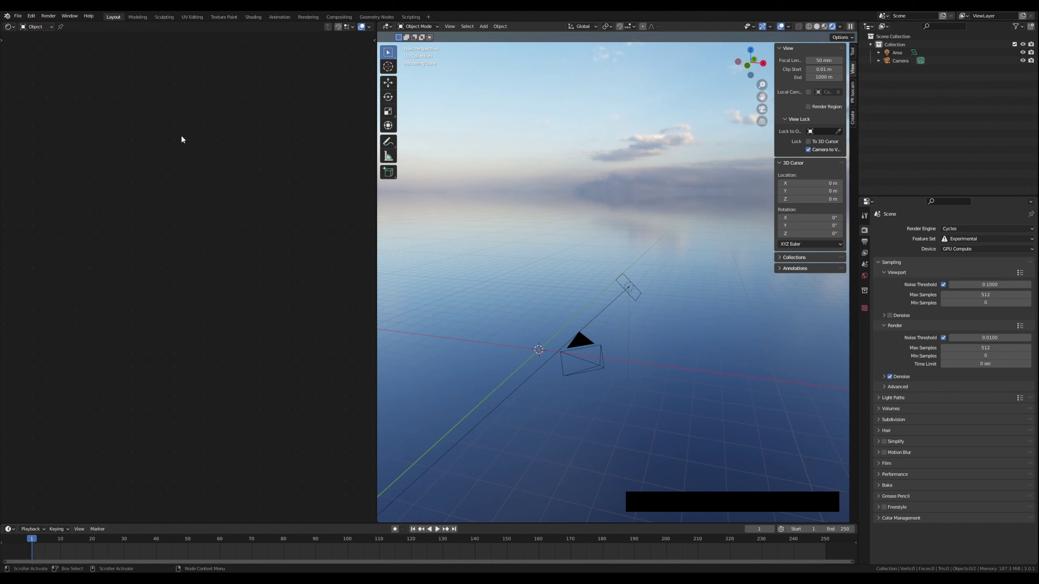
left_click_drag(379, 223, 132, 211)
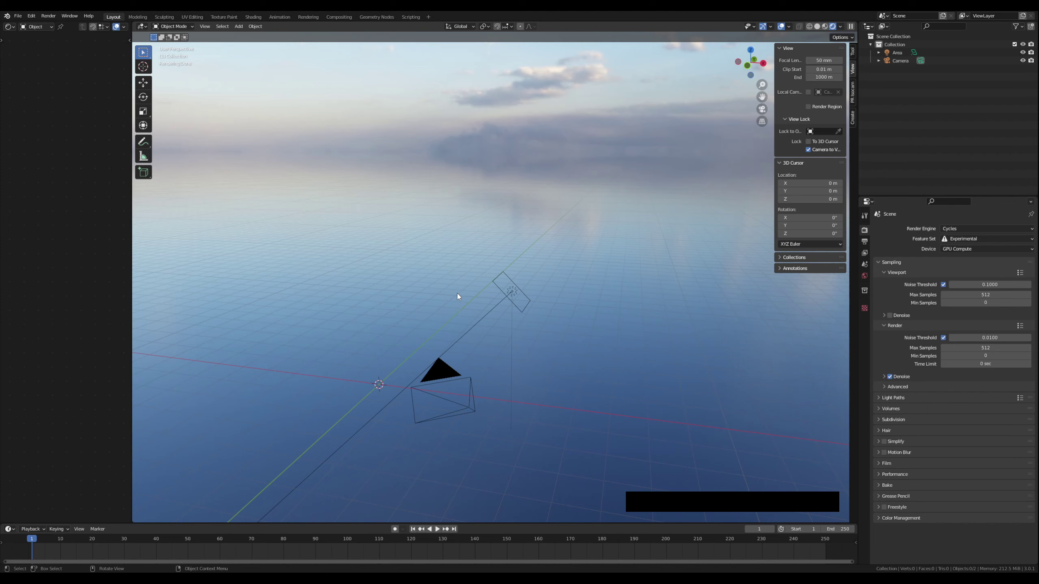
Step: Add a 2 m plane at the world origin and raise it about 0.34 m along Z
middle_click_drag(457, 293, 440, 375)
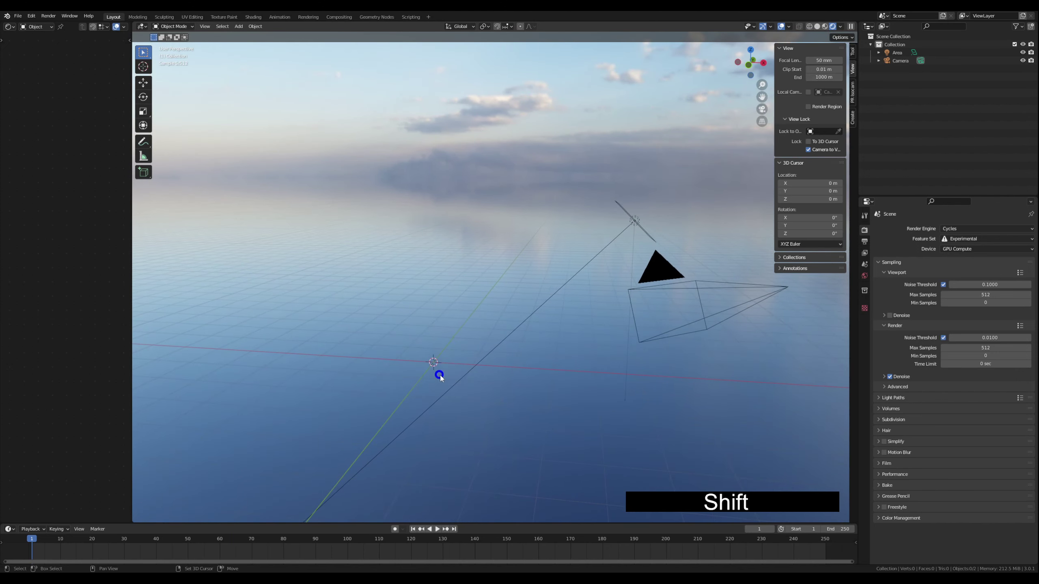
key("shift+a")
mouse_move(440, 375)
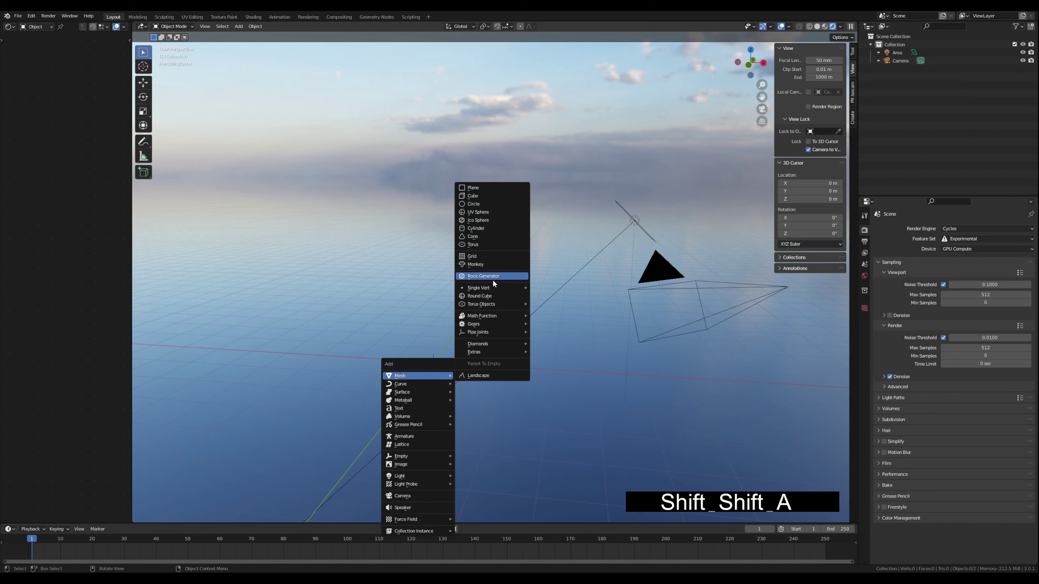
left_click(483, 190)
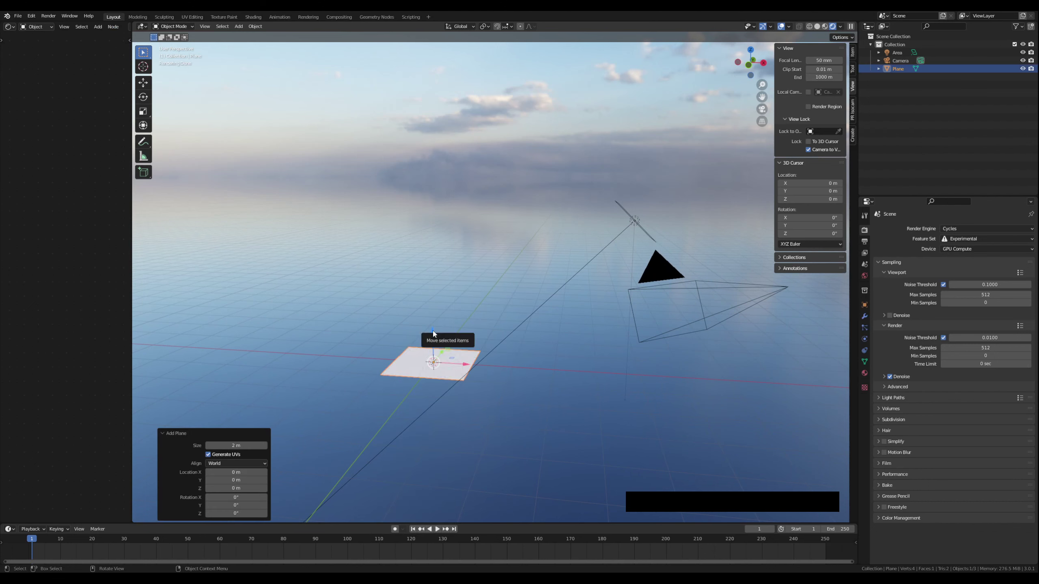
left_click_drag(433, 333, 433, 316)
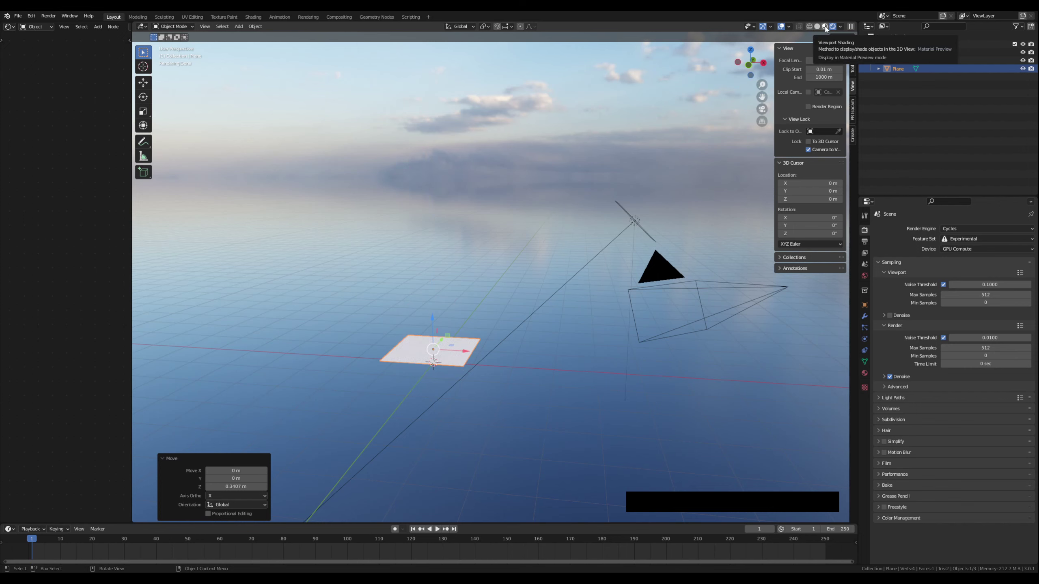
left_click(825, 27)
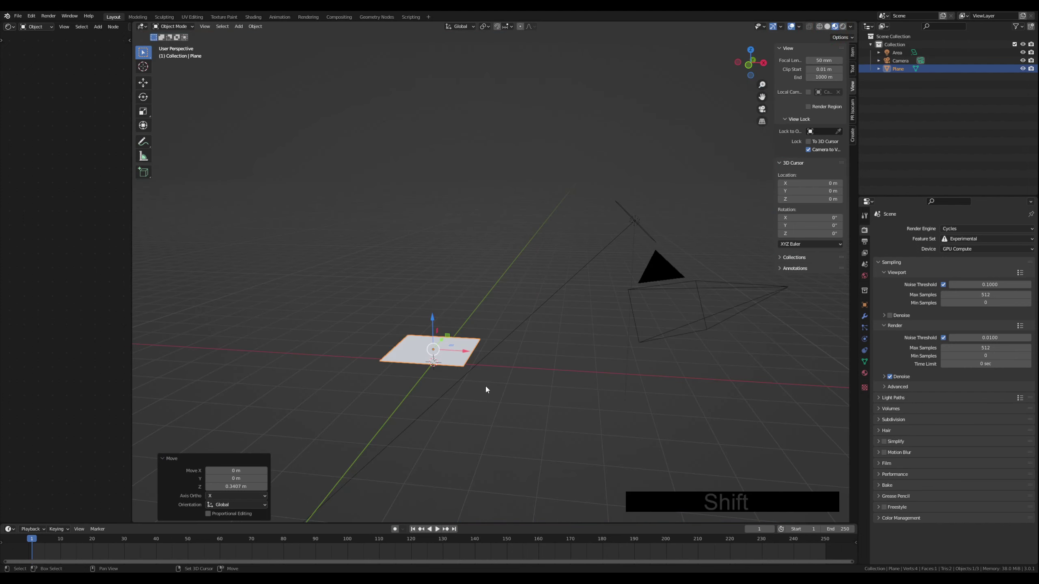
middle_click_drag(486, 389, 540, 368, "shift")
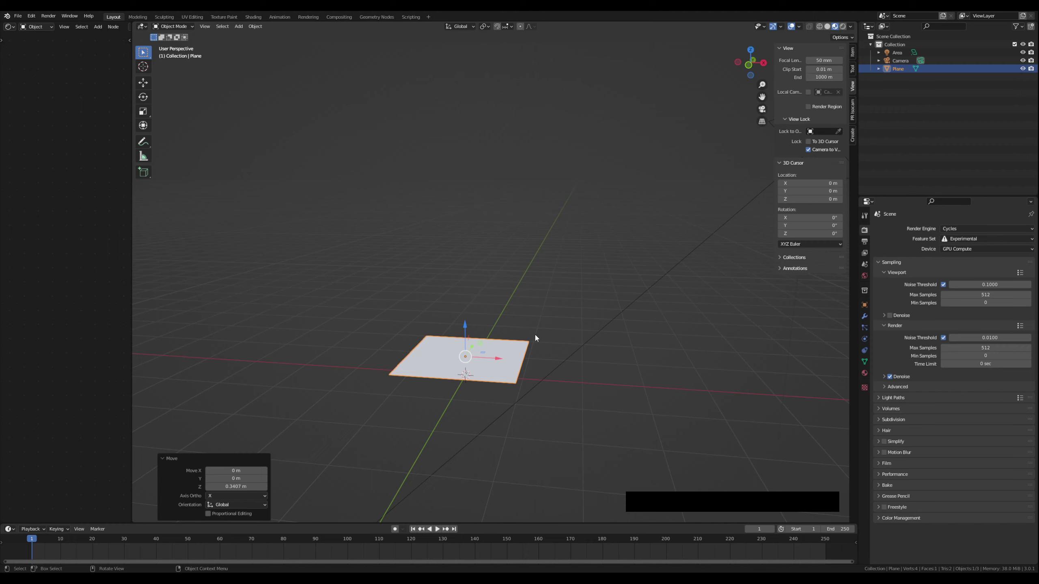
key("z")
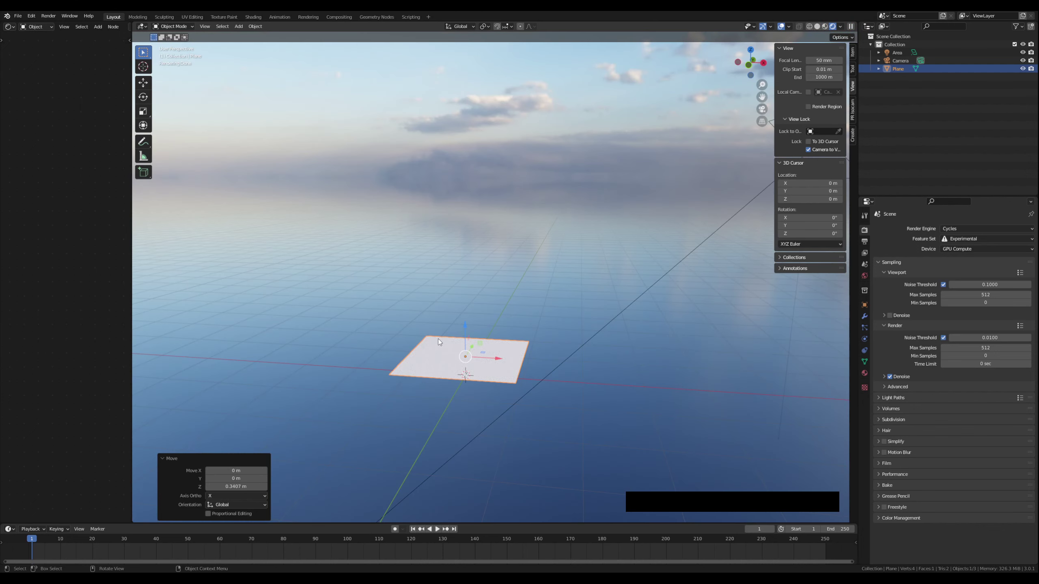
Step: Enter Edit Mode on the plane and move its far edge about 62 m outward along Y
key("Tab")
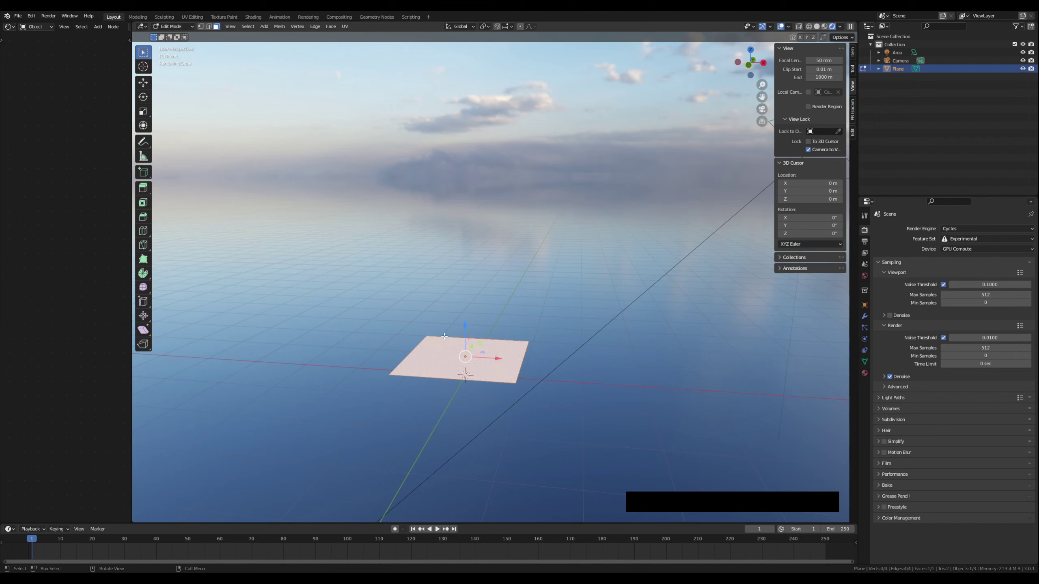
key("2")
left_click(445, 337)
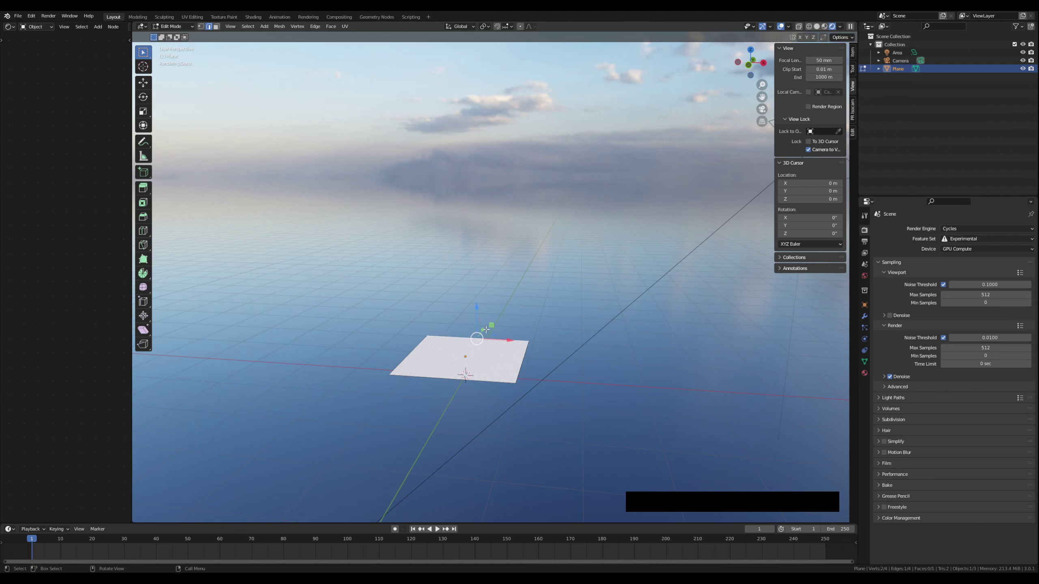
left_click_drag(484, 330, 571, 186)
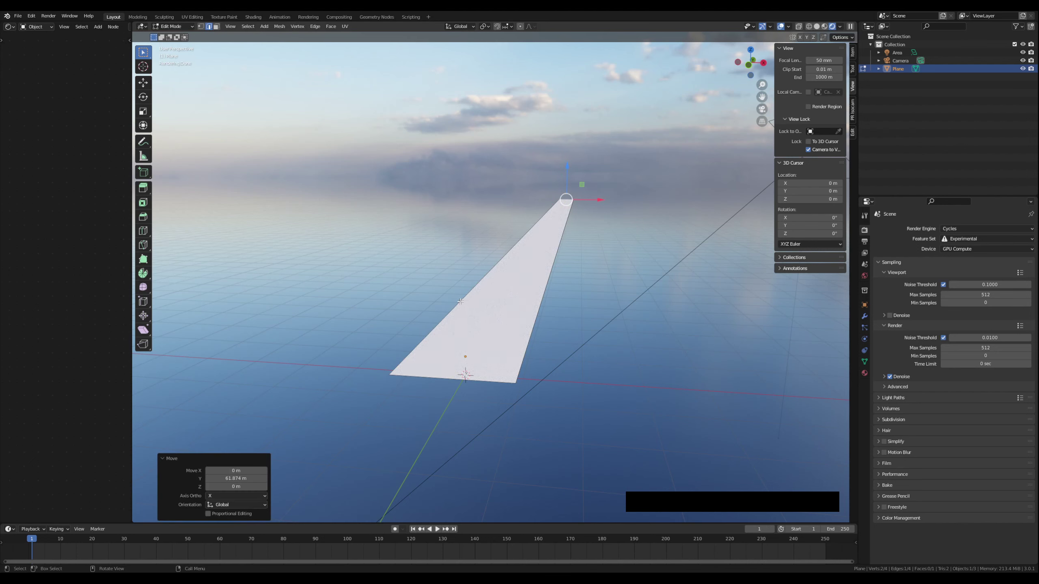
Step: Widen the plane by moving its left edge about -16.6 m and its right edge about 12.9 m along X
left_click(461, 301)
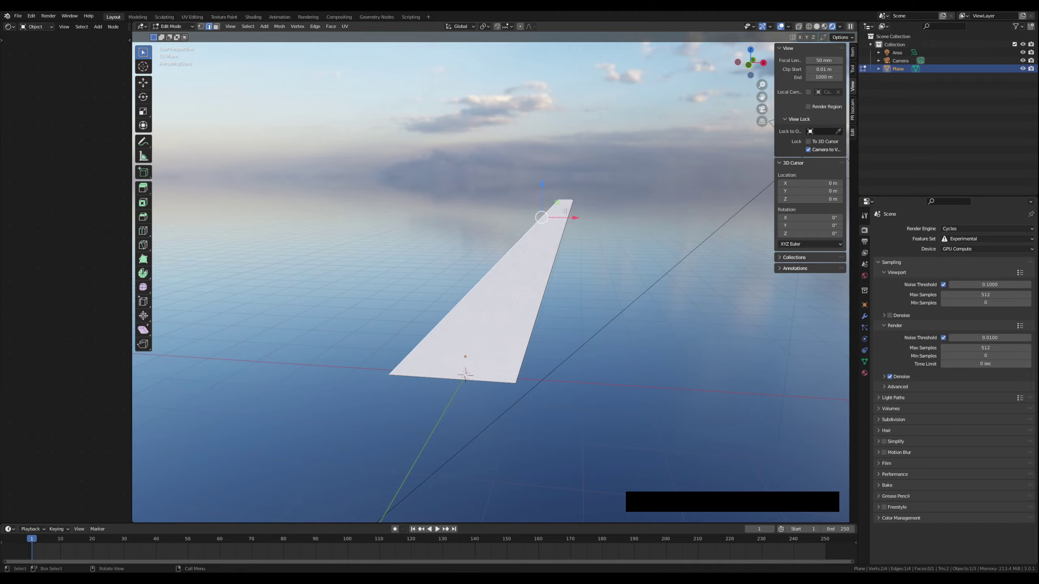
left_click_drag(569, 216, 373, 197)
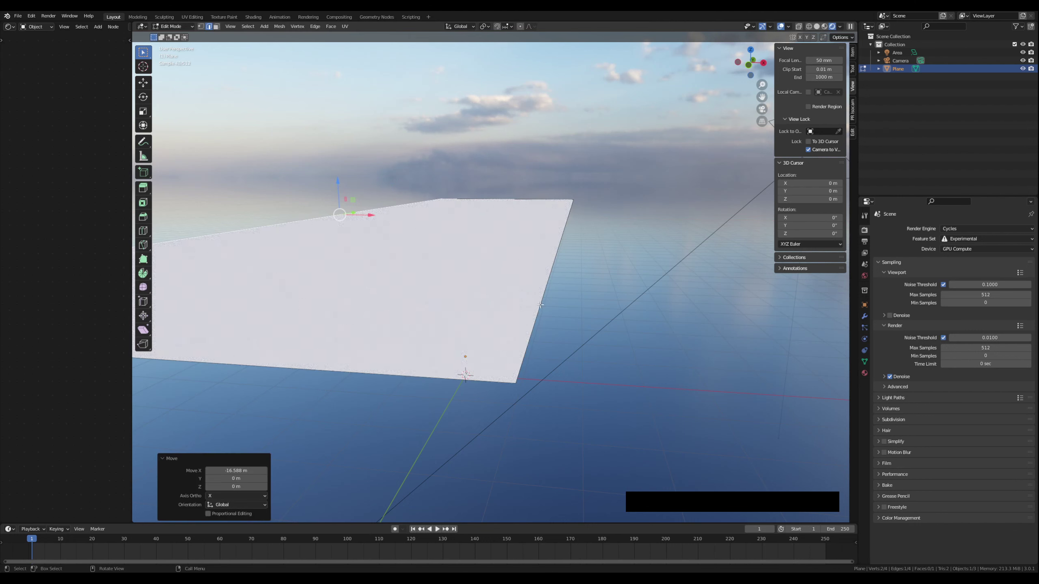
left_click(540, 305)
left_click_drag(610, 217, 803, 224)
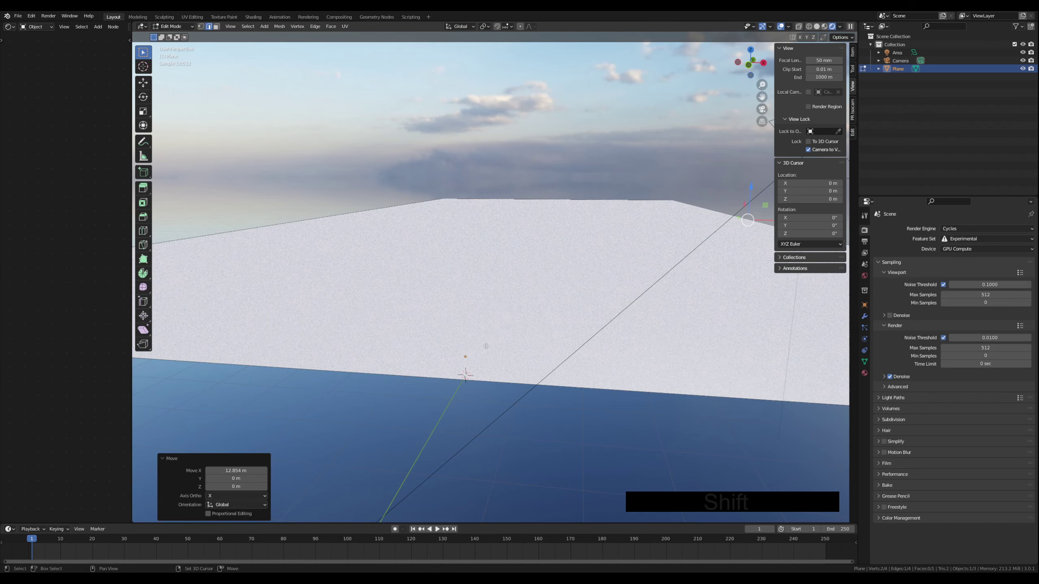
Step: Extend the plane's left edge outward by about another 18.8 m along negative X
scroll(492, 345, "up", 5, "shift")
scroll(518, 330, "up", 4, "shift")
middle_click_drag(481, 356, 483, 345)
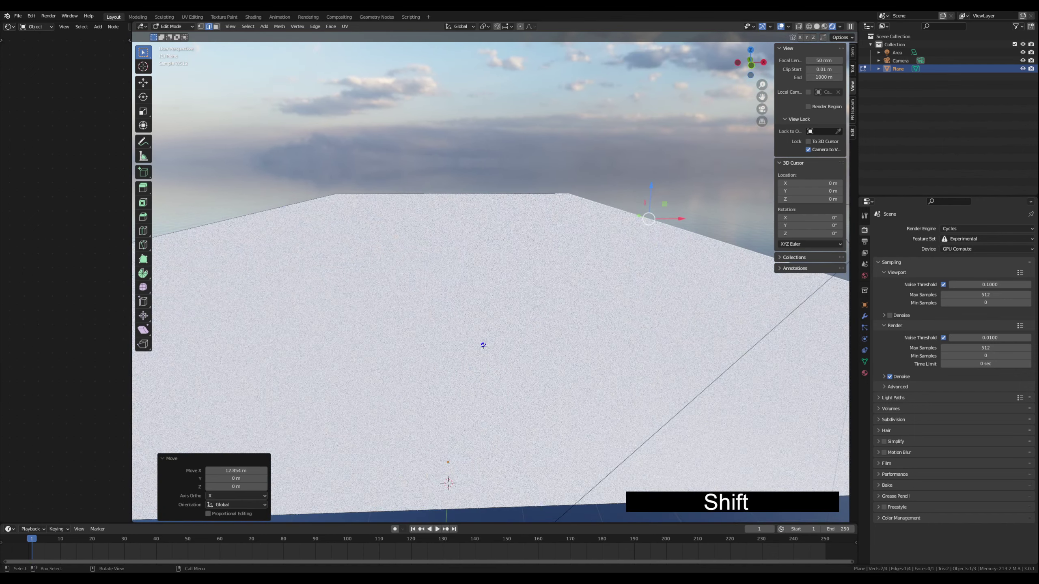
left_click(196, 226)
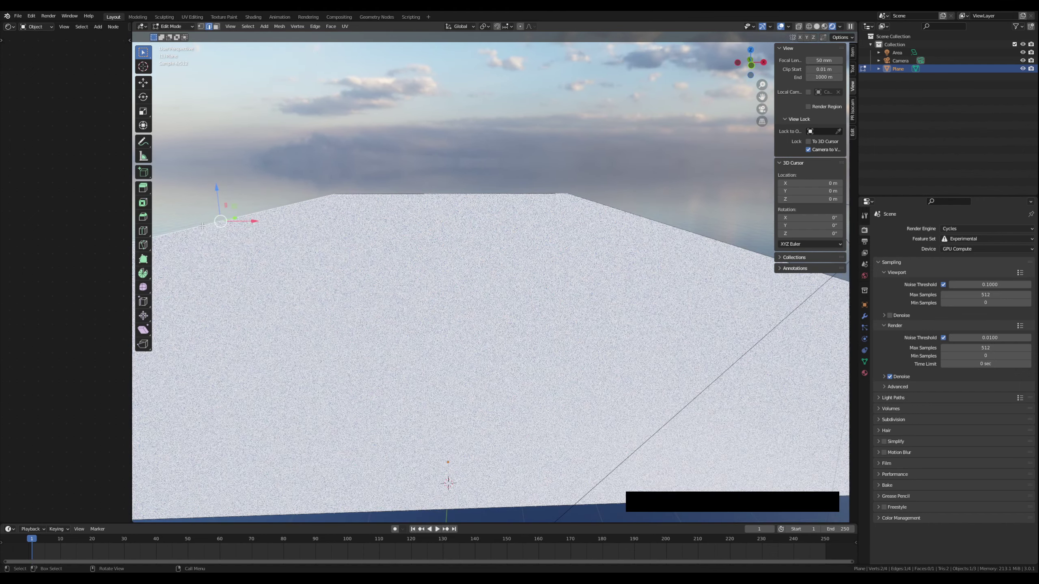
left_click_drag(250, 223, 692, 192)
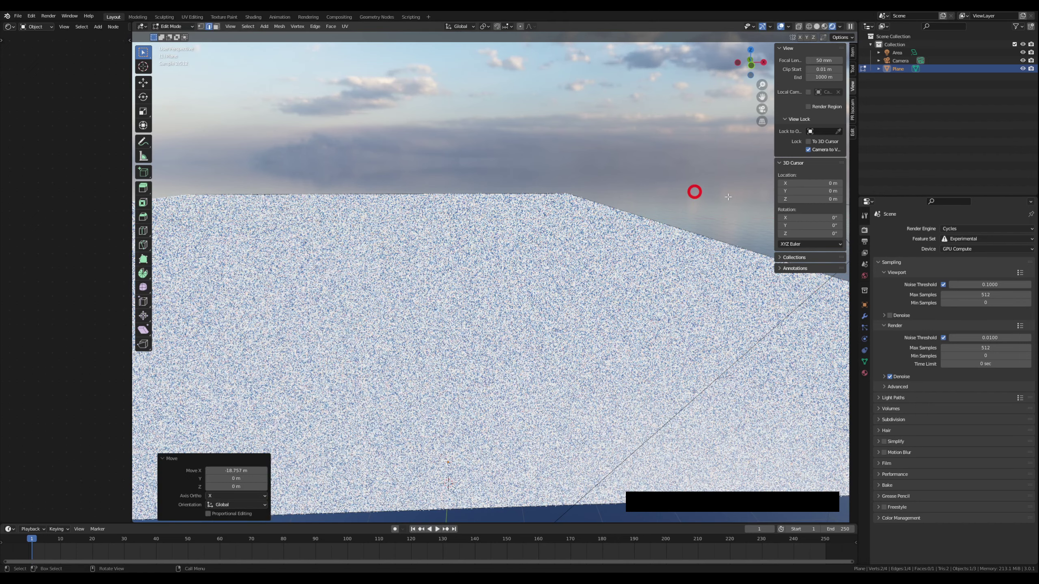
mouse_move(478, 261)
middle_mouse_down("shift")
mouse_move(474, 288)
mouse_move(474, 261)
middle_mouse_up("shift")
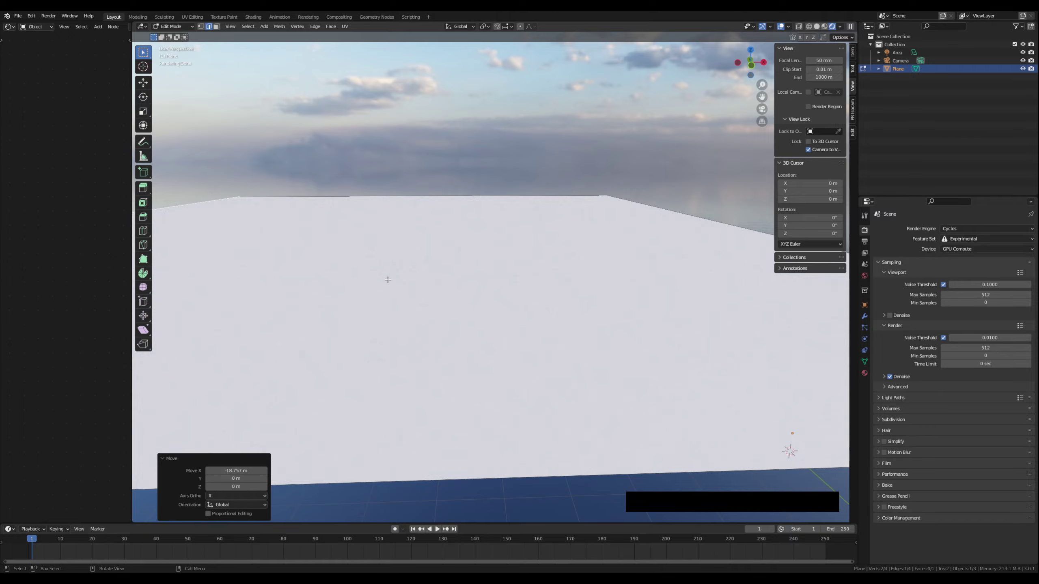
middle_click_drag(387, 279, 334, 268)
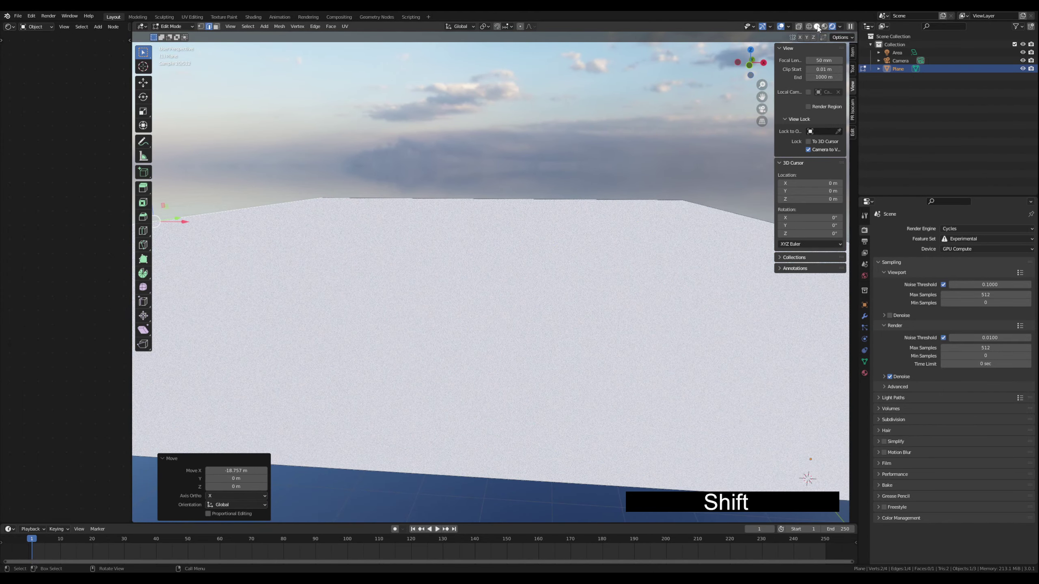
Step: Switch the viewport to Solid shading and subdivide the plane's face with one cut
left_click(818, 27)
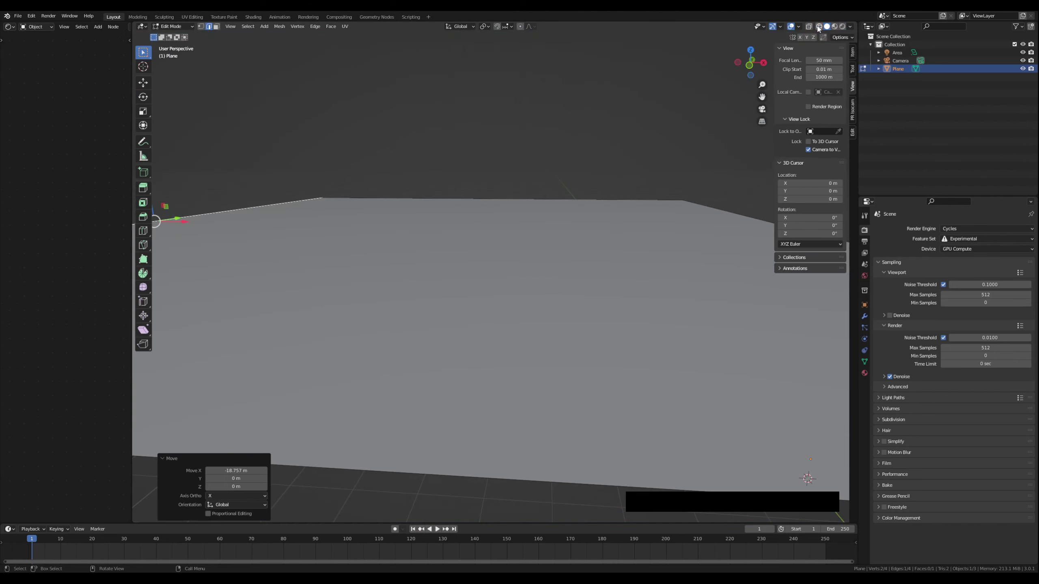
key("3")
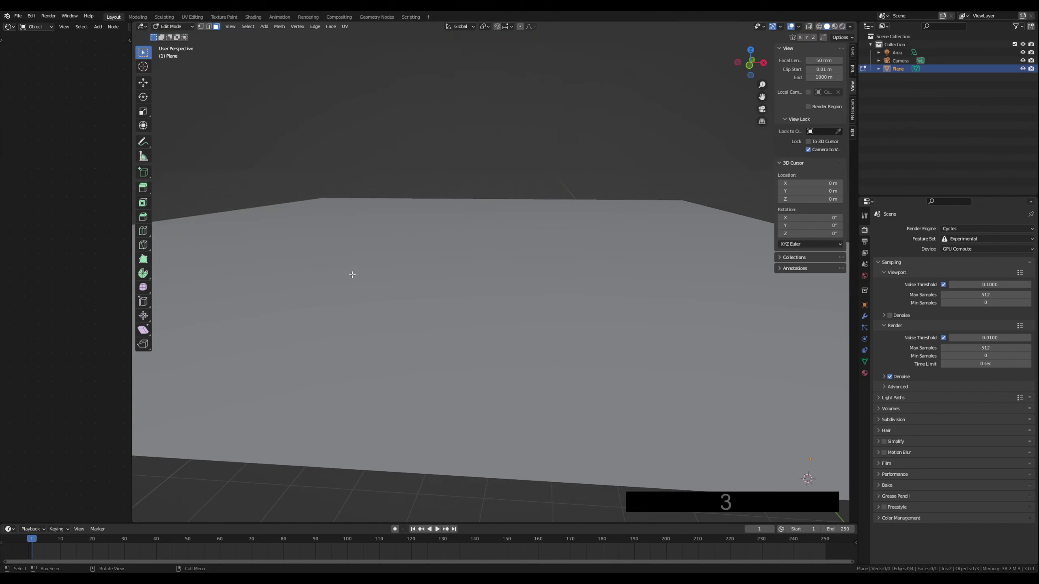
left_click(364, 270)
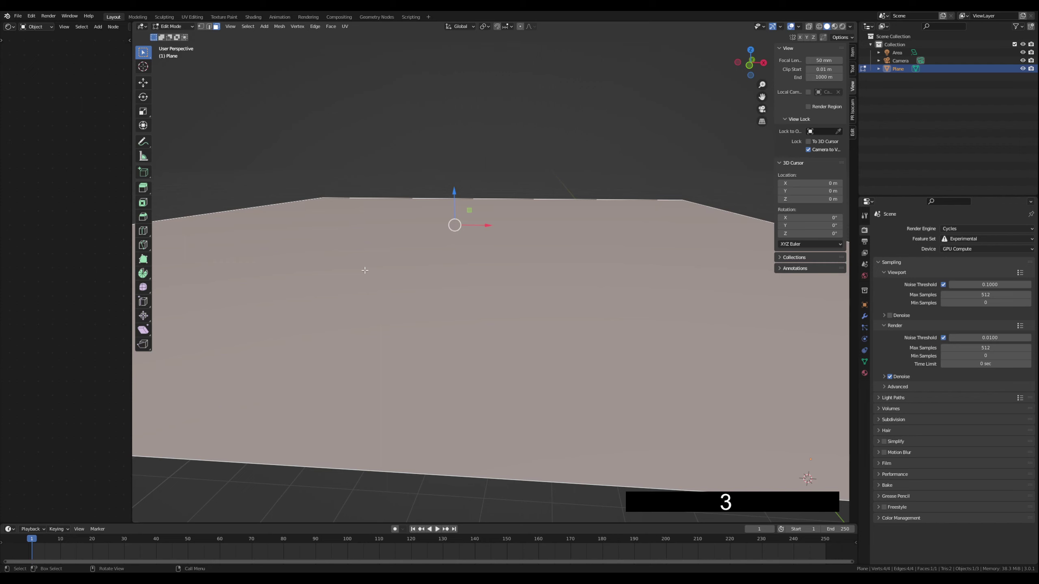
right_click(364, 271)
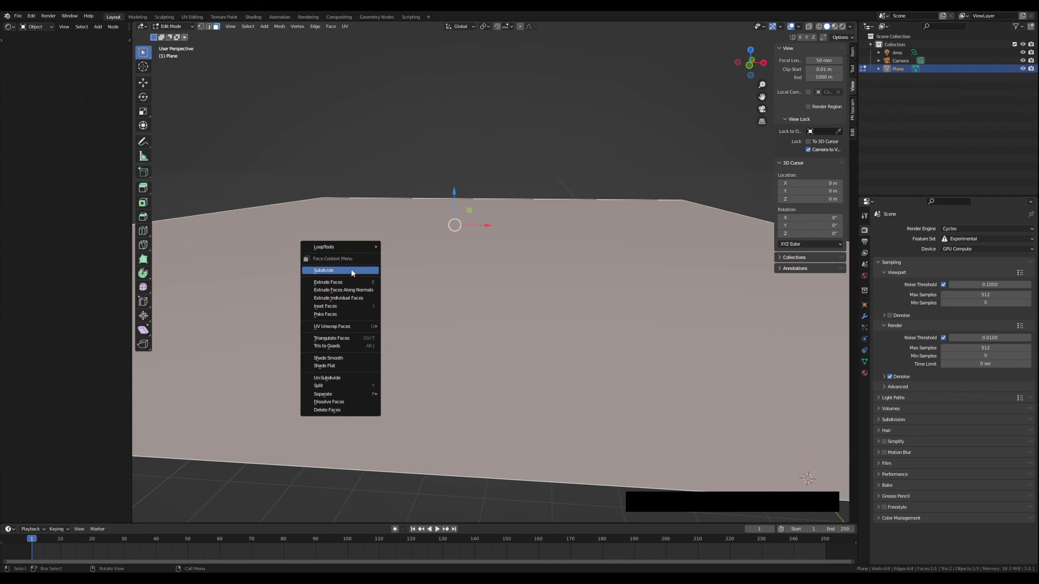
left_click(352, 272)
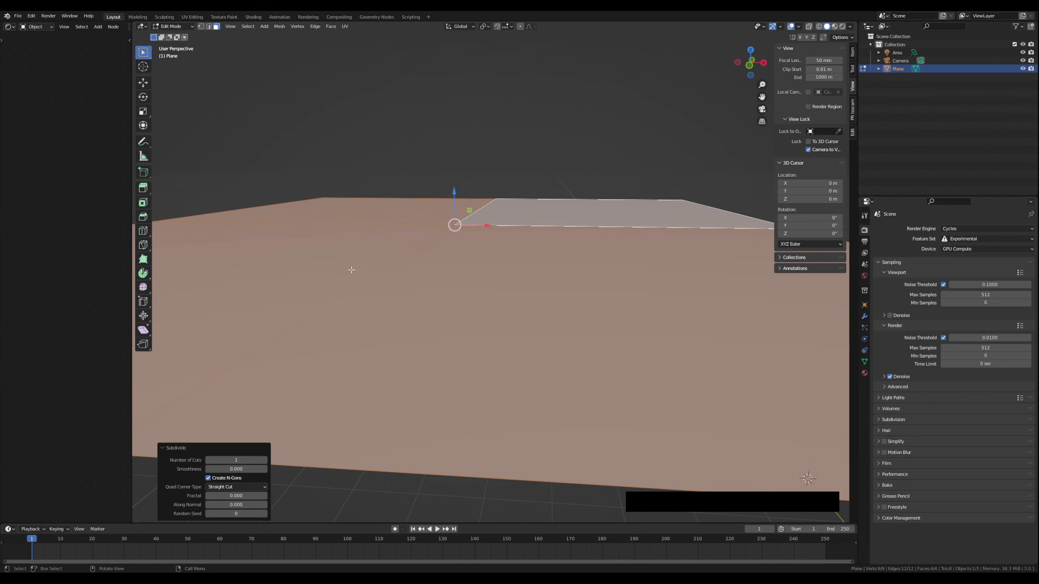
Step: Set the plane subdivision's number of cuts to 50
left_click(245, 457)
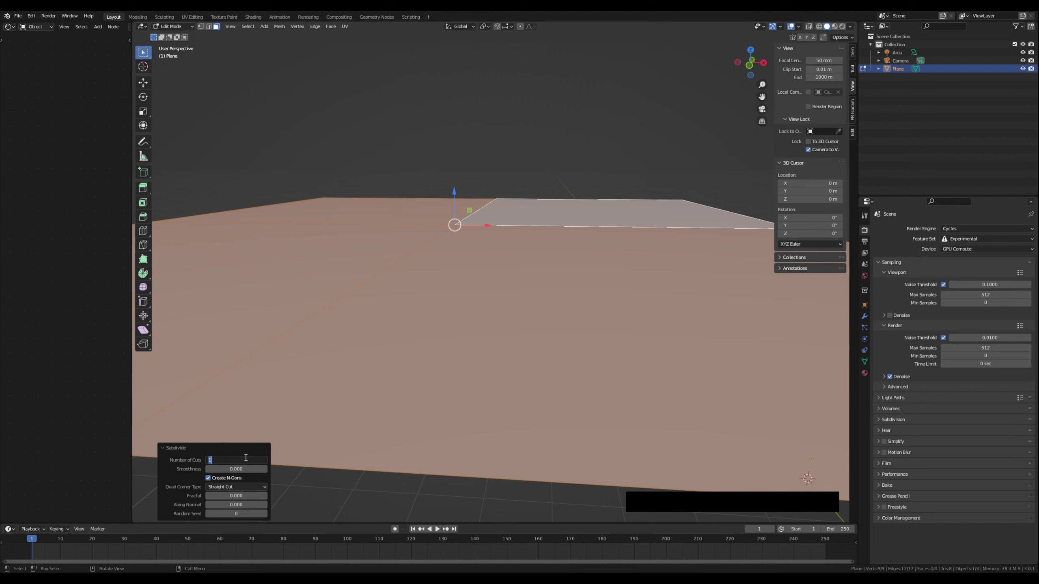
type("50")
key("Return")
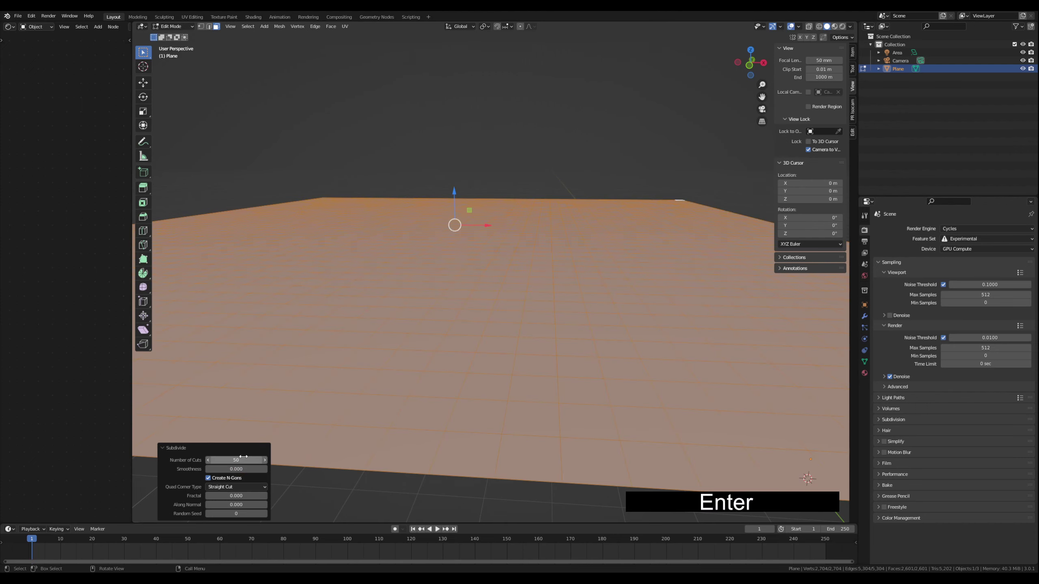
scroll(357, 328, "down", 3)
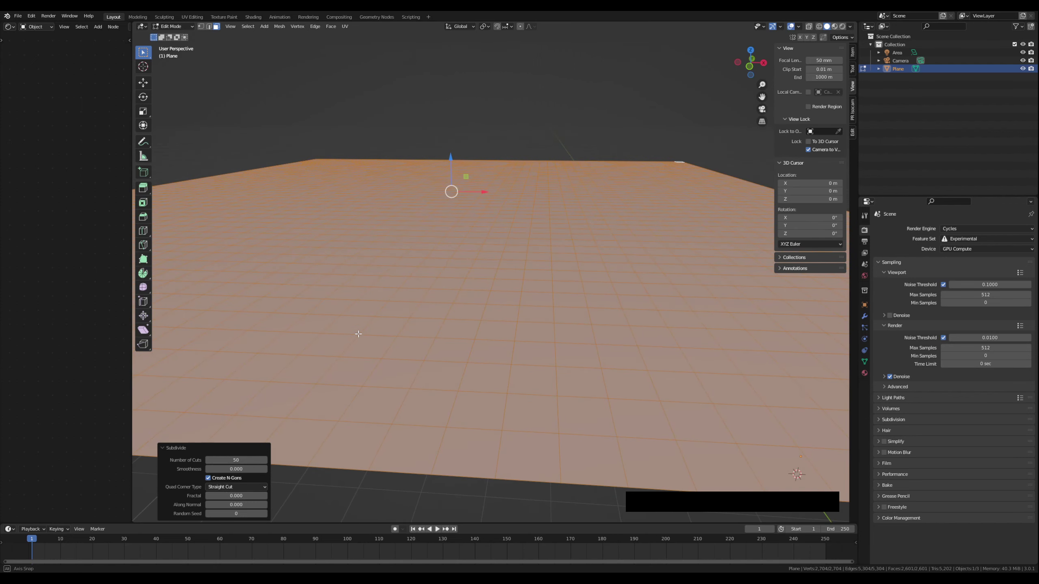
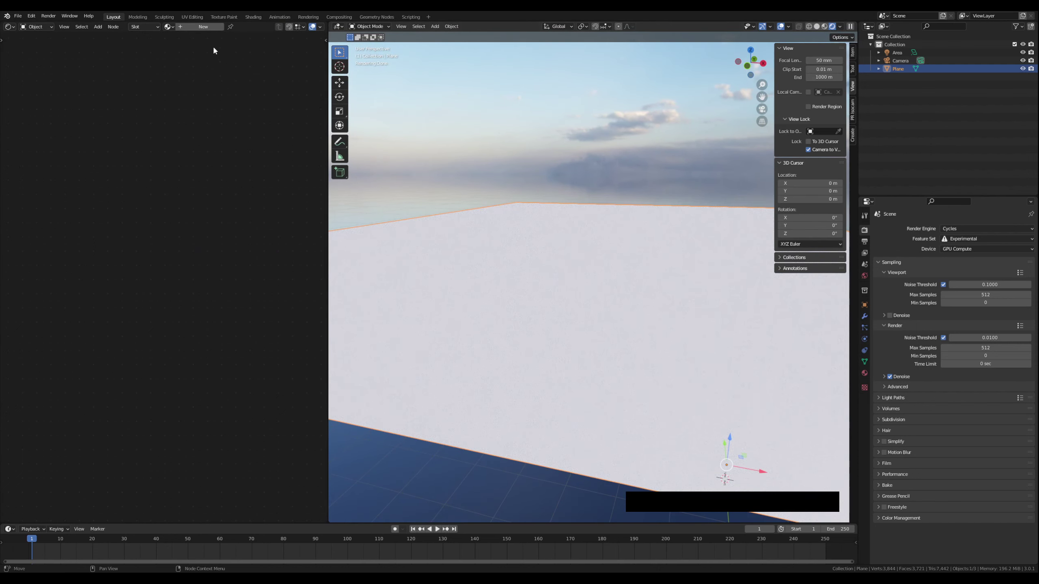
Step: Create a new material for the plane and add a ColorRamp node beside its Principled BSDF node
left_click(197, 28)
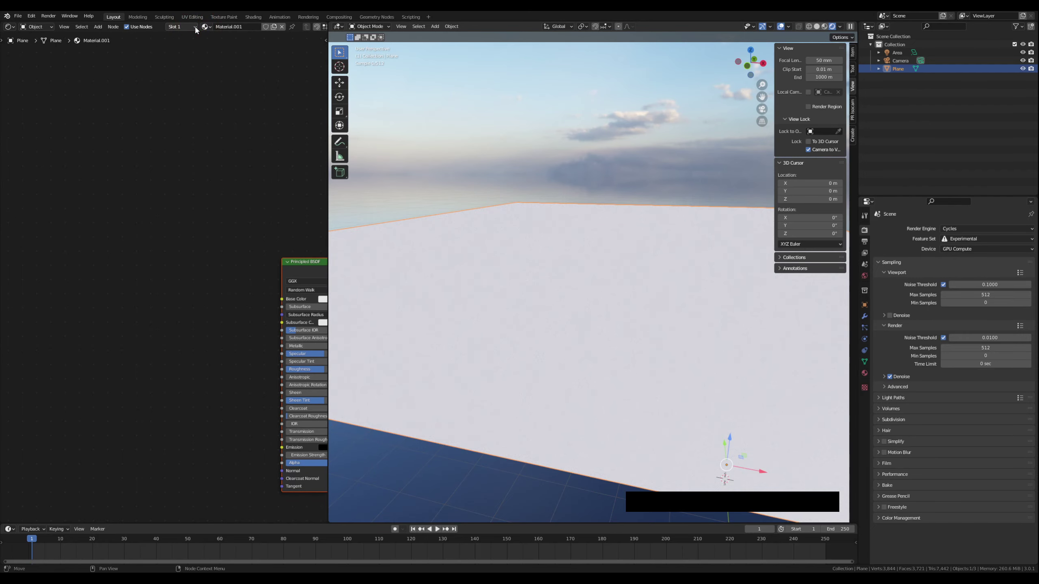
left_click_drag(301, 260, 169, 134)
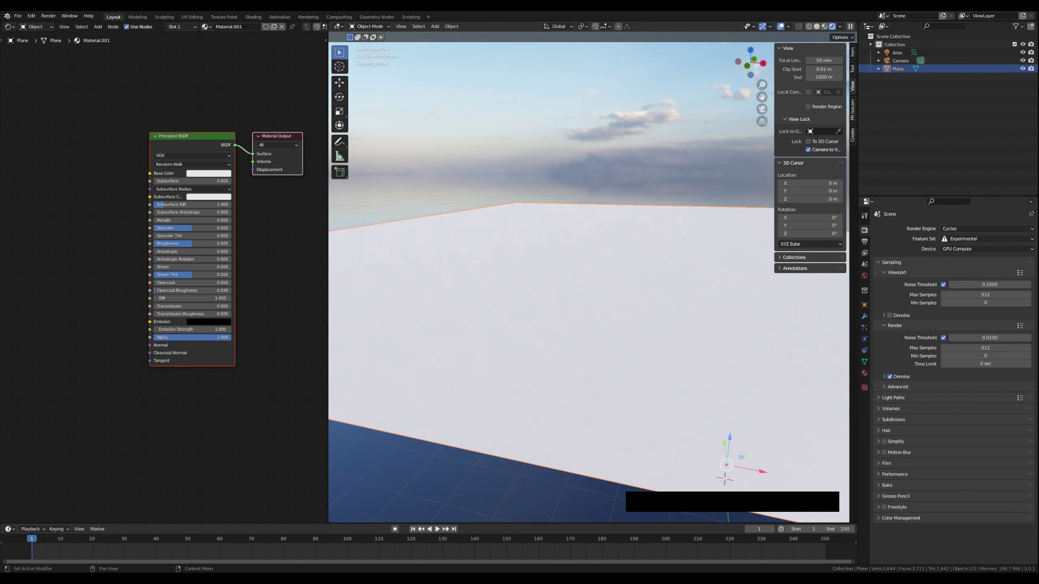
left_click(100, 240)
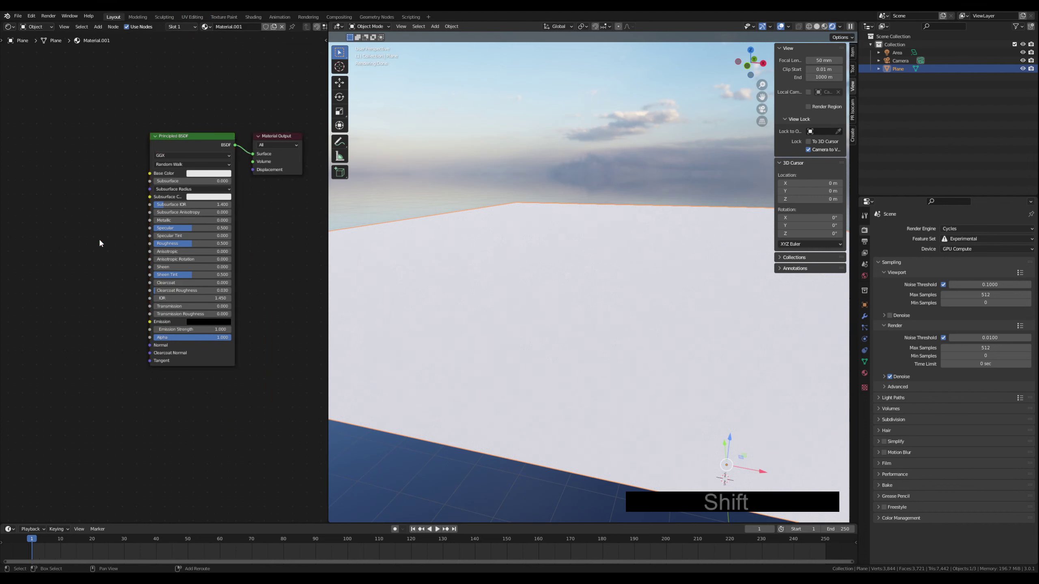
key("shift+a")
left_click(100, 242)
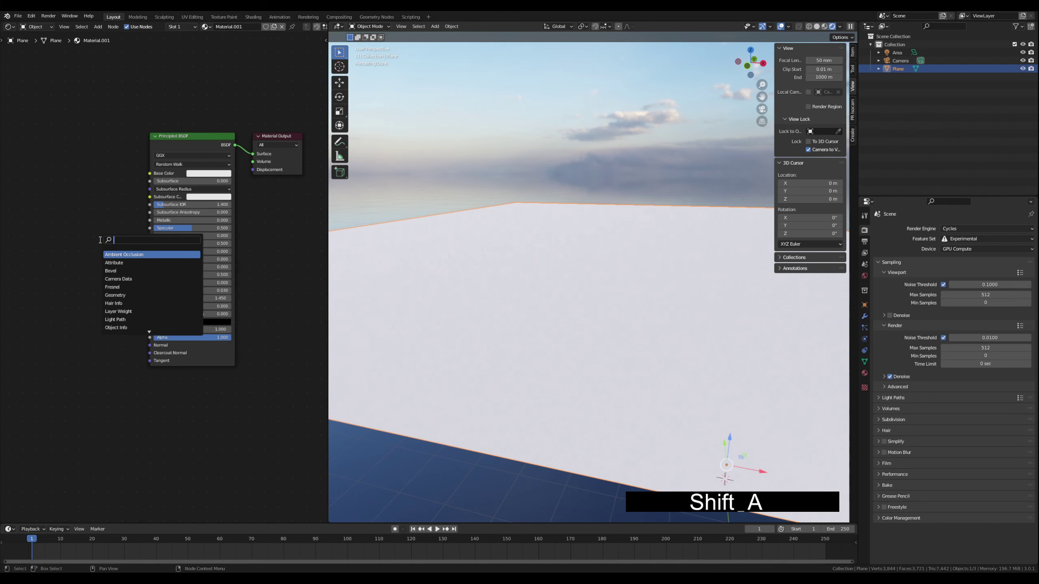
type("color")
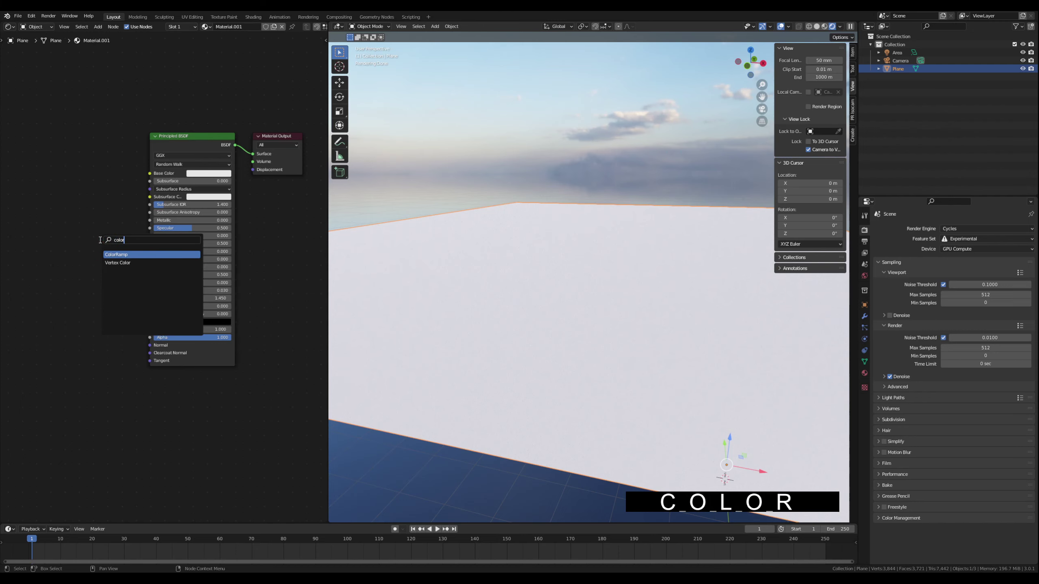
key("Return")
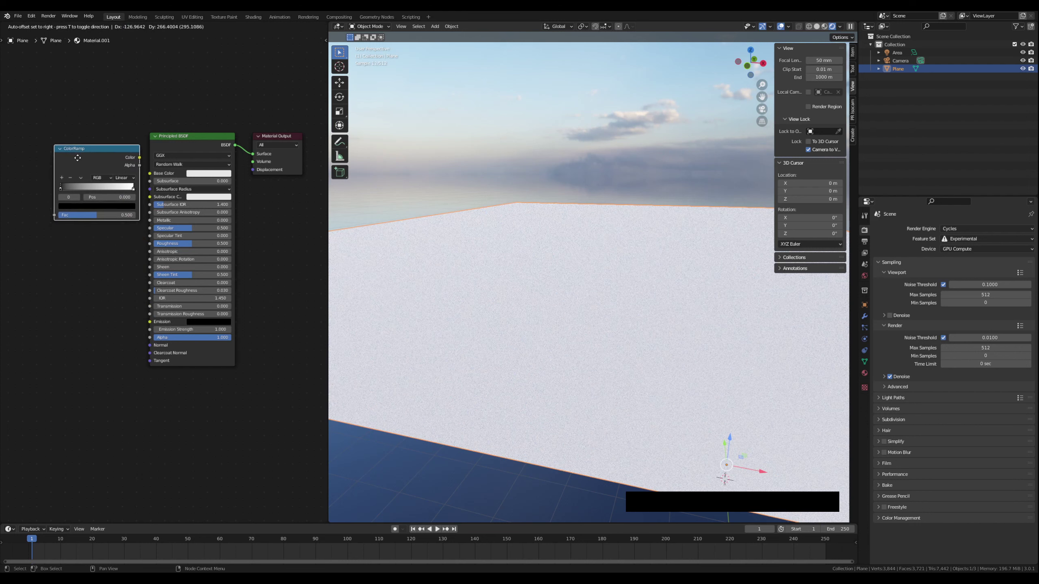
left_click(76, 145)
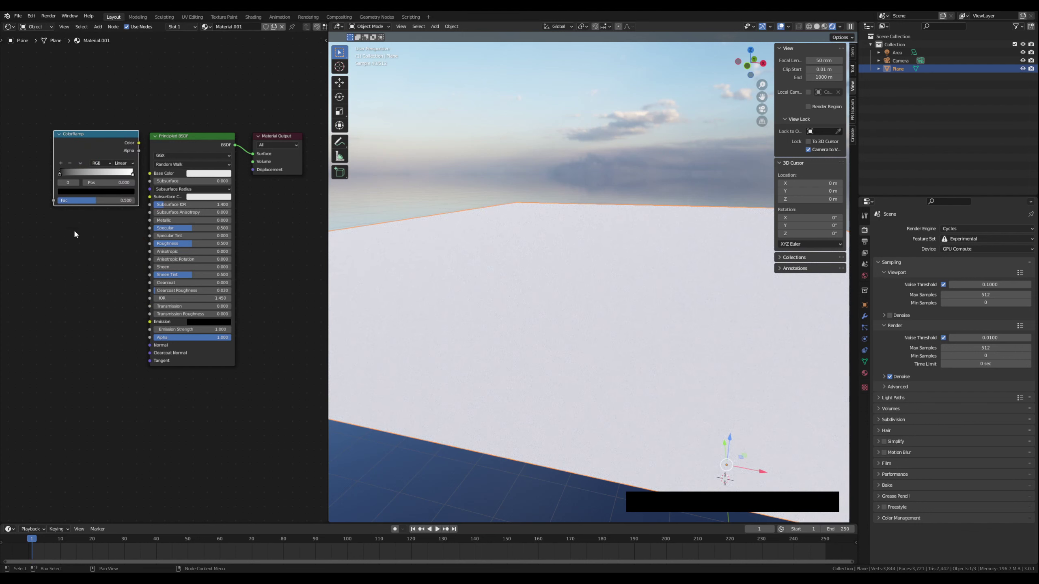
Step: Add a Noise Texture node before the ColorRamp and widen the node editor area
left_click(73, 271)
key("shift+a")
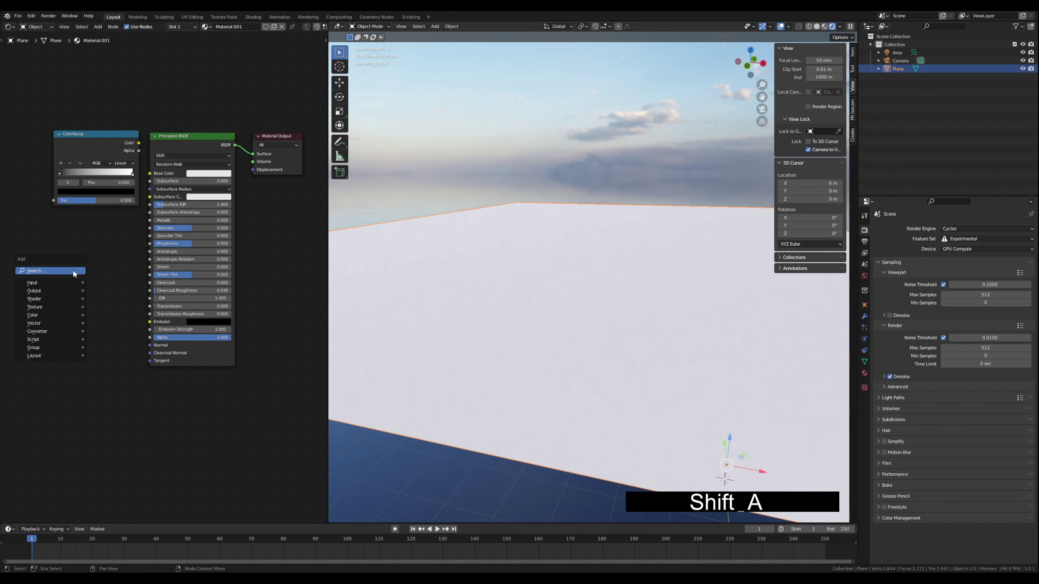
left_click(75, 272)
type("nois")
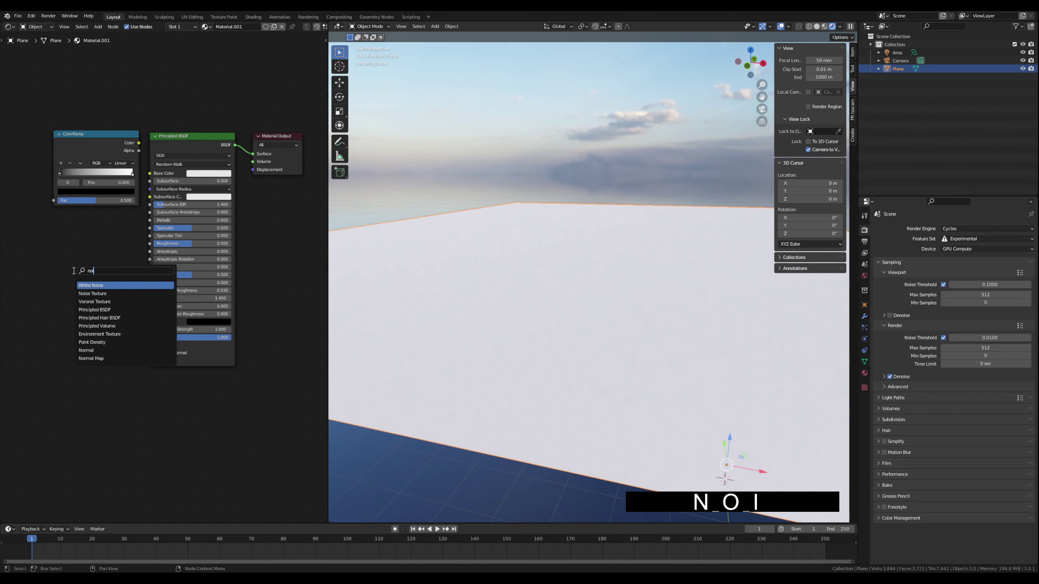
left_click(98, 293)
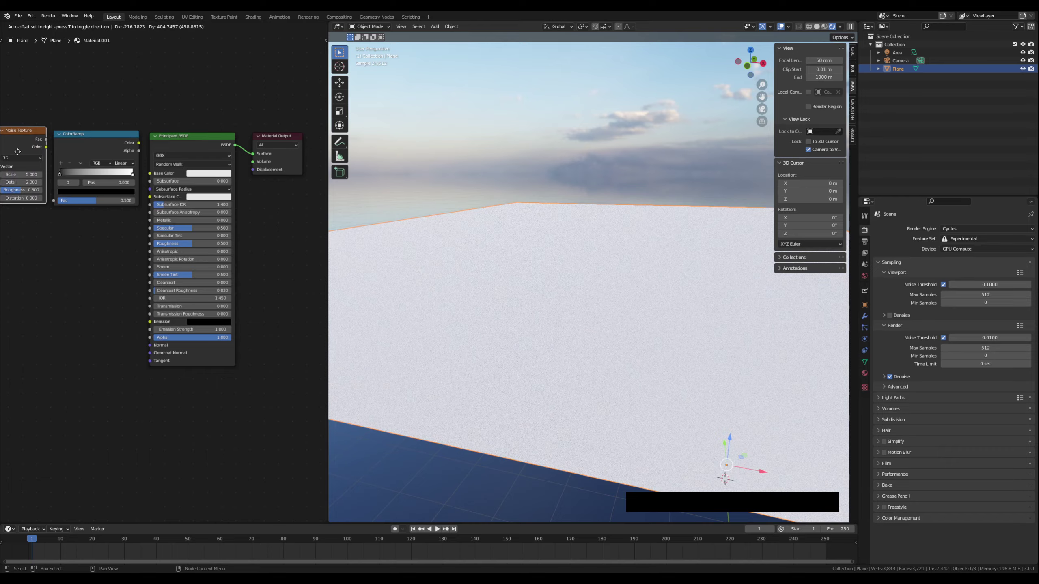
left_click(18, 154)
middle_click_drag(73, 302, 91, 313)
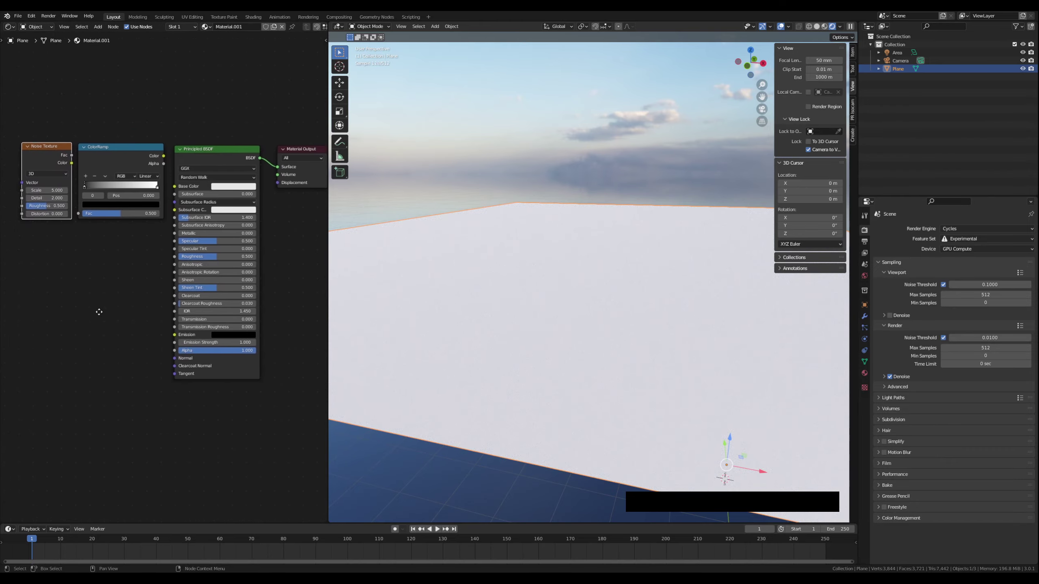
left_click_drag(327, 284, 375, 283)
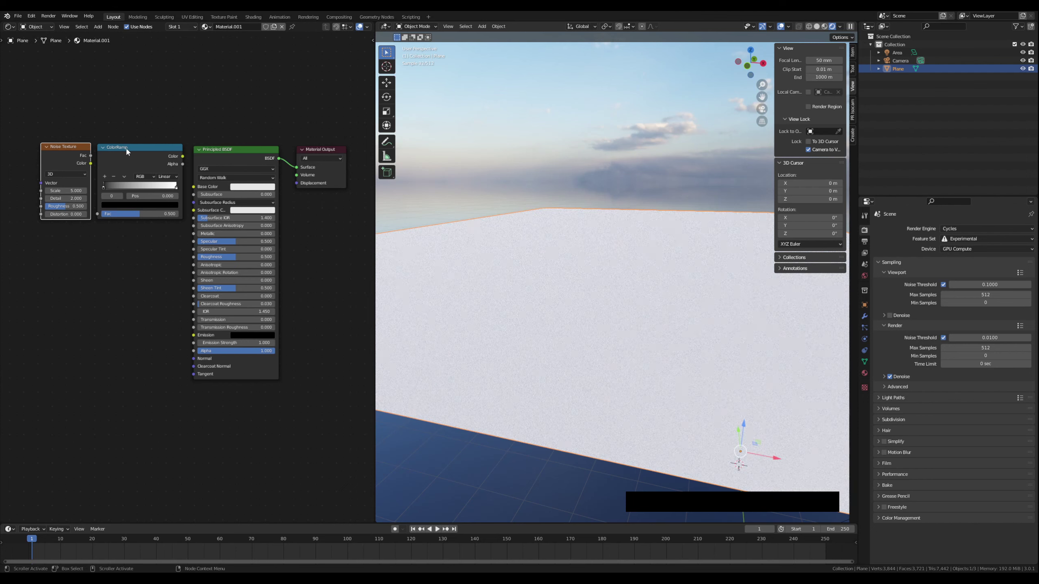
Step: Connect the ColorRamp's Color output to Base Color and the Noise Texture's Fac output to the ColorRamp's Fac input
left_click_drag(182, 156, 194, 187)
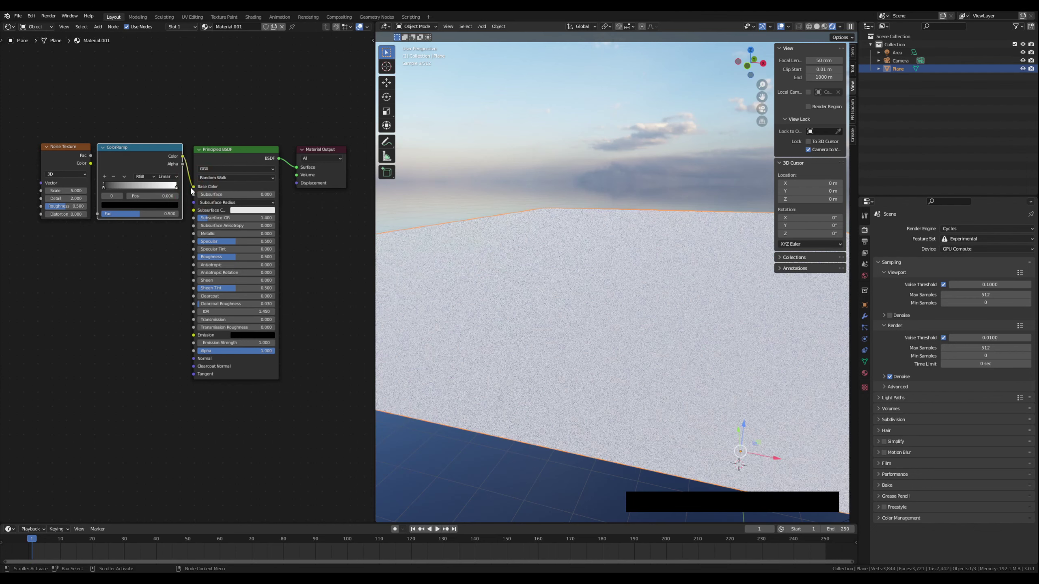
left_click_drag(69, 153, 53, 152)
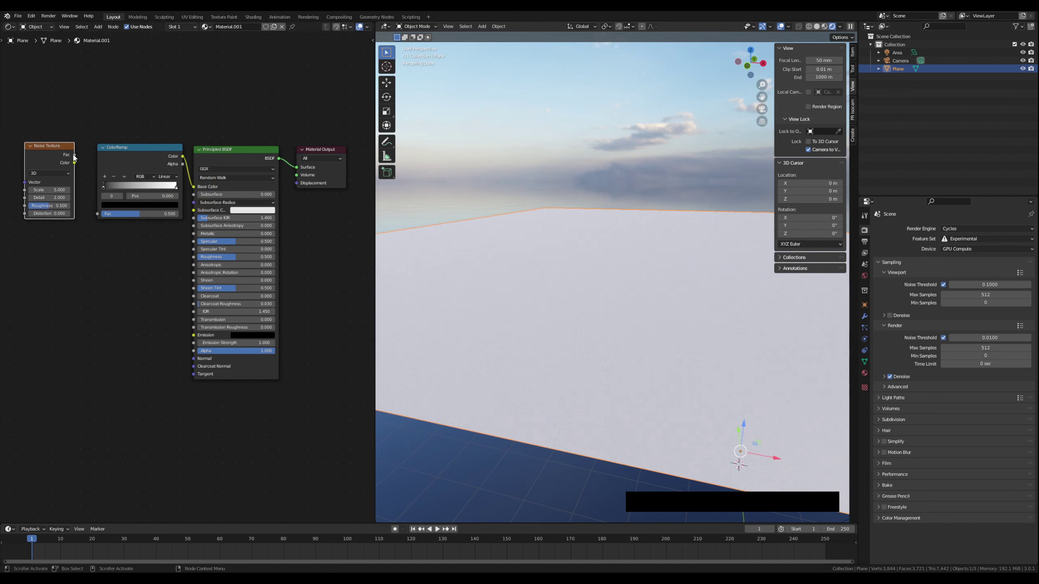
left_click_drag(74, 156, 78, 162)
left_click_drag(90, 211, 99, 213)
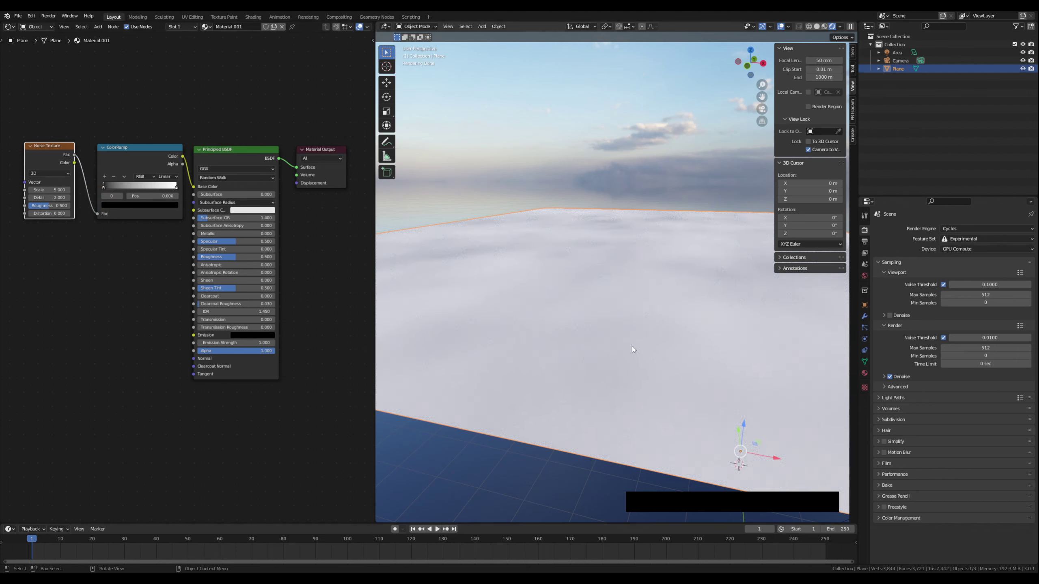
mouse_move(643, 317)
middle_mouse_down("shift")
mouse_move(610, 325)
mouse_move(626, 318)
middle_mouse_up("shift")
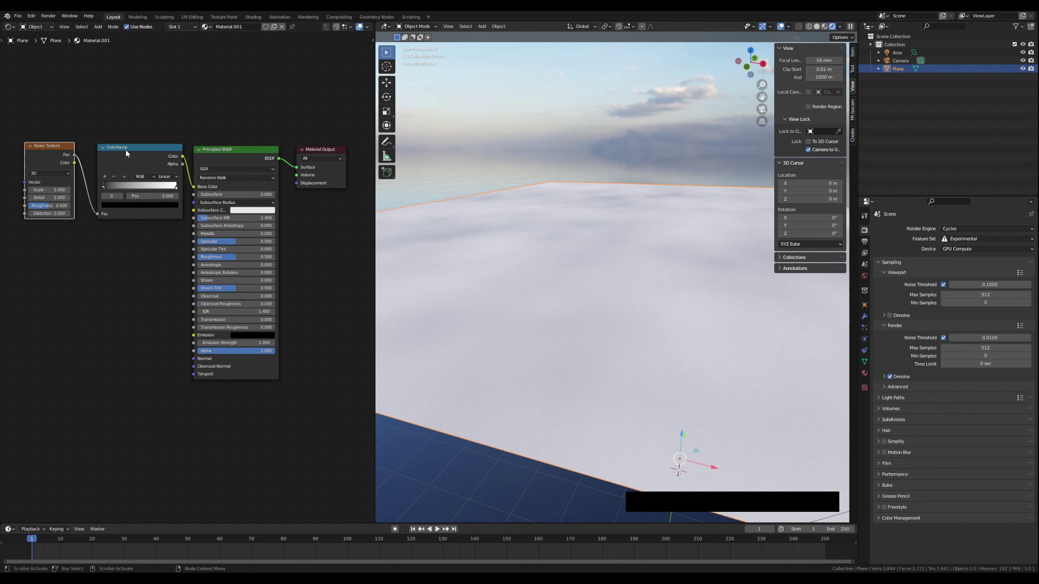
Step: Add two extra color stops to the ColorRamp, at positions 0.5 and 0.25
left_click_drag(128, 148, 128, 154)
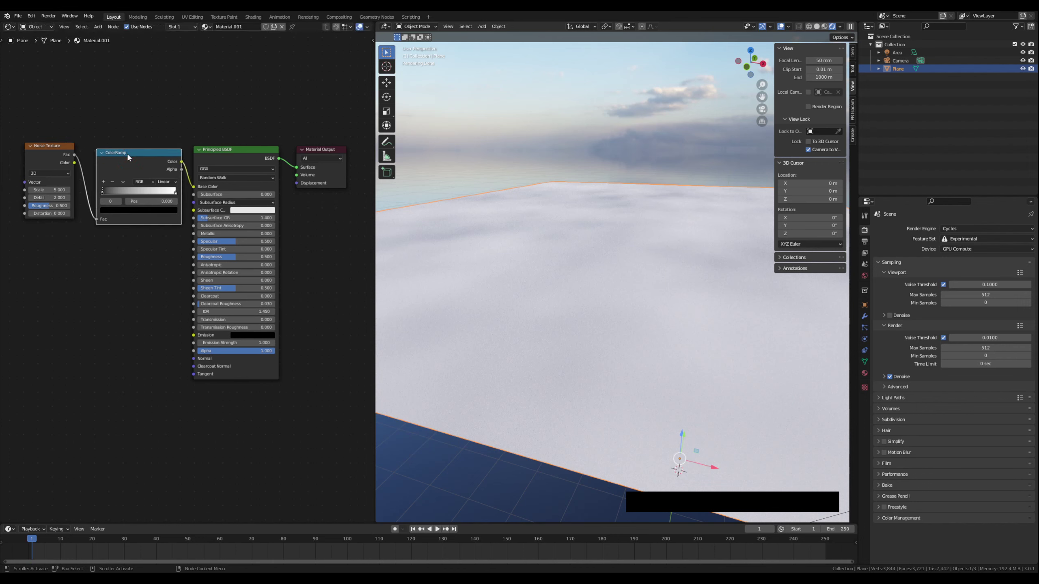
left_click(103, 182)
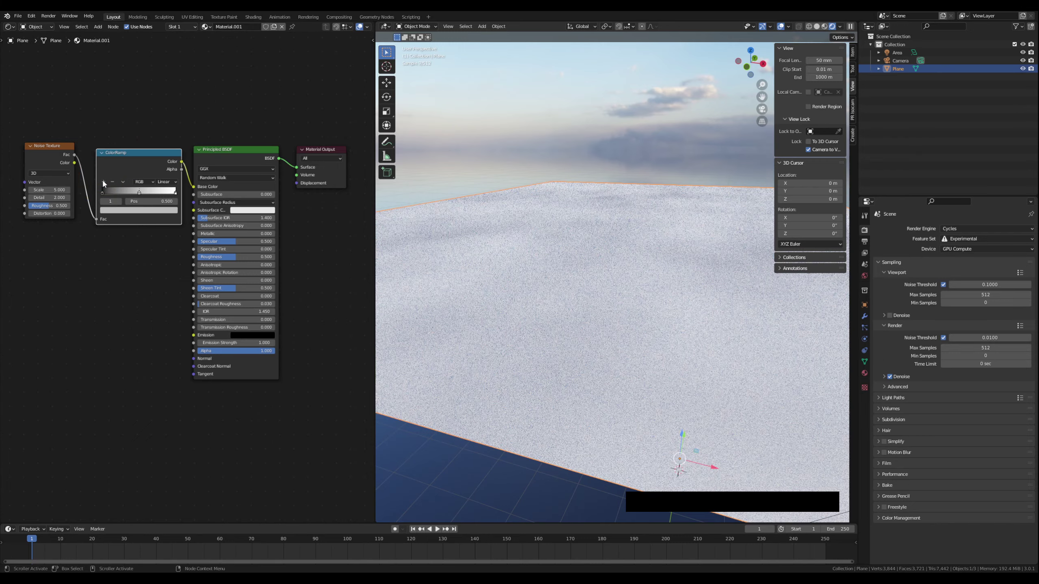
left_click(103, 182)
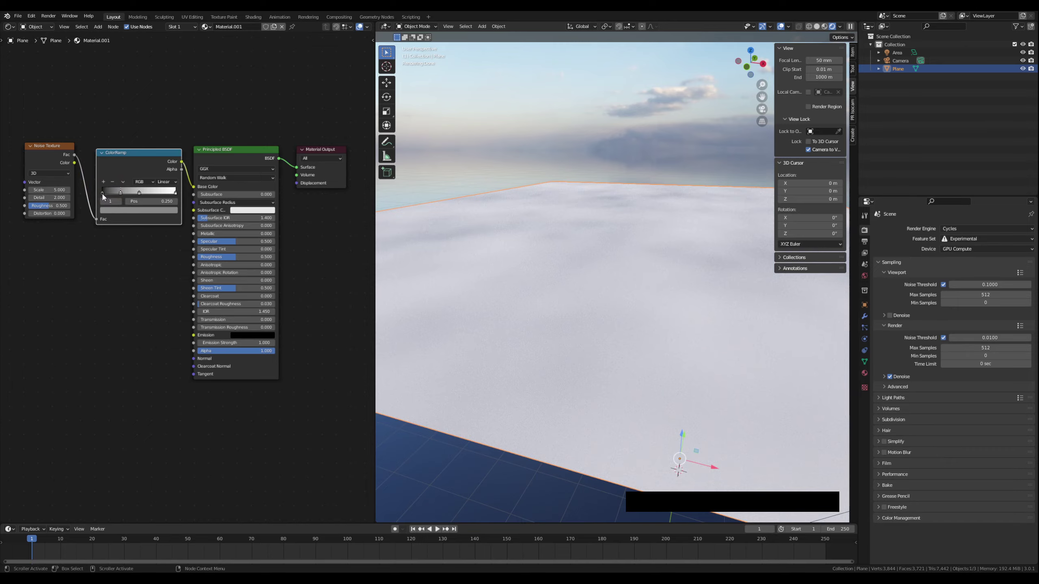
Step: Change the ColorRamp's first stop, at position 0, from black to a bright light blue
left_click(102, 191)
left_click(118, 211)
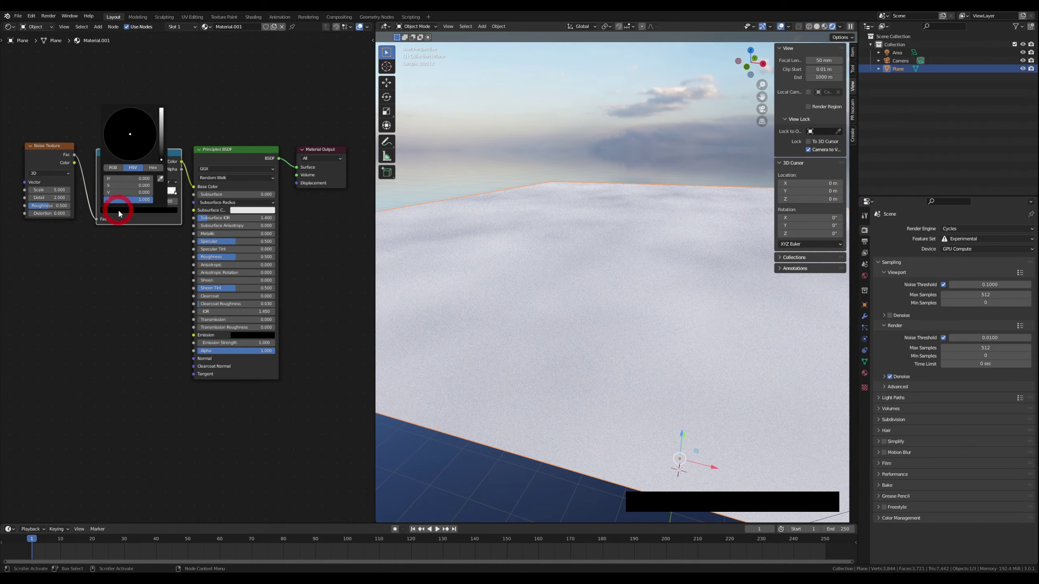
left_click_drag(161, 143, 161, 109)
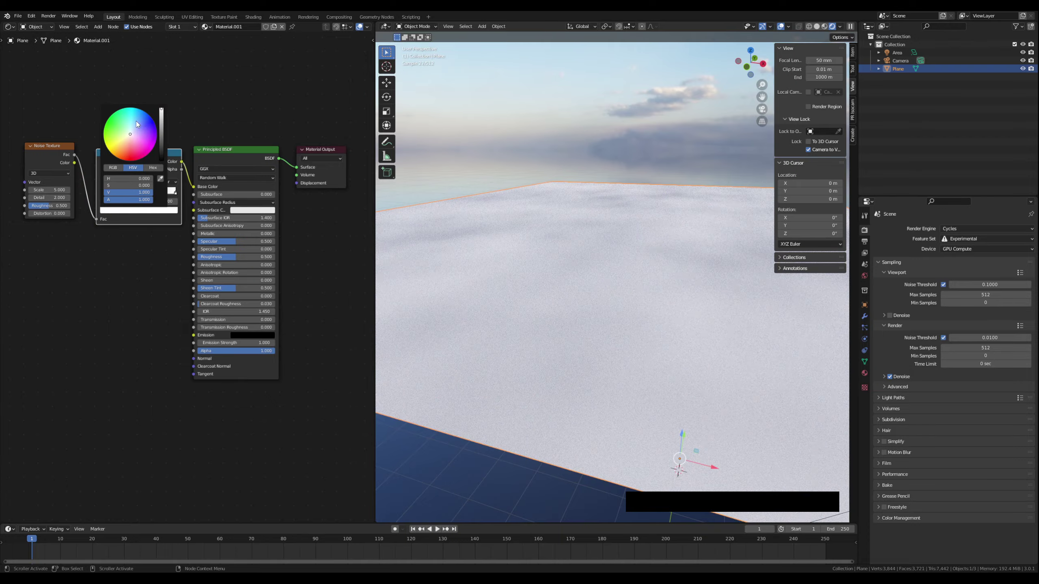
left_click_drag(138, 126, 139, 118)
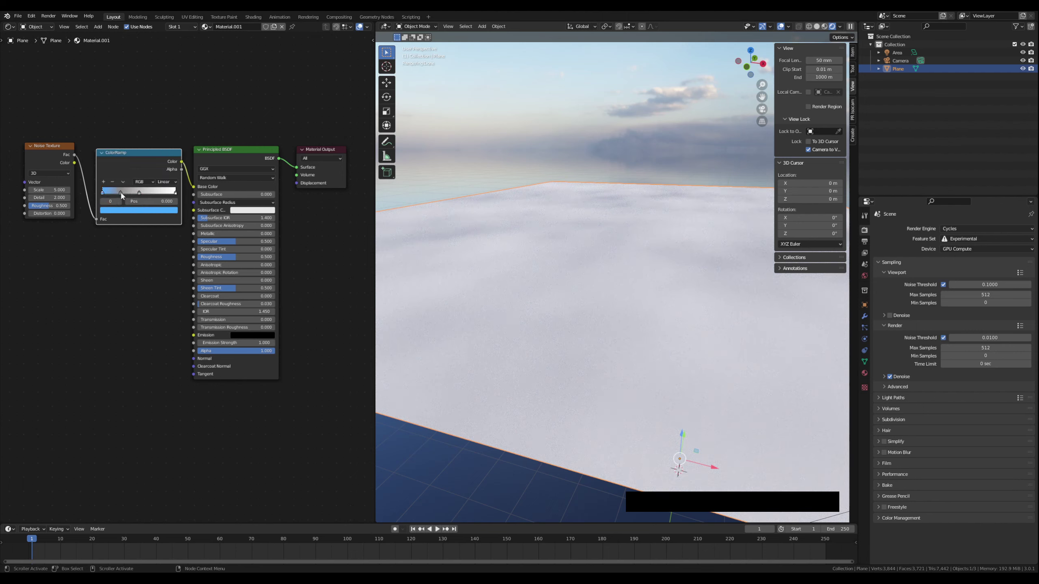
Step: Set the ColorRamp stop at position 0.25 to a very pale, nearly white blue
left_click(122, 196)
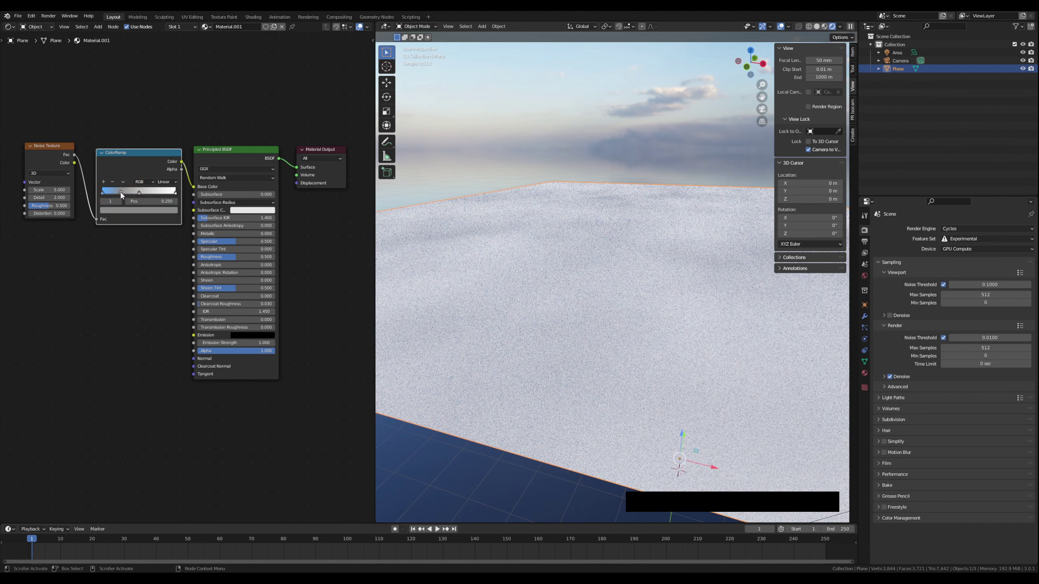
left_click(131, 211)
left_click_drag(161, 132, 161, 110)
left_click(132, 133)
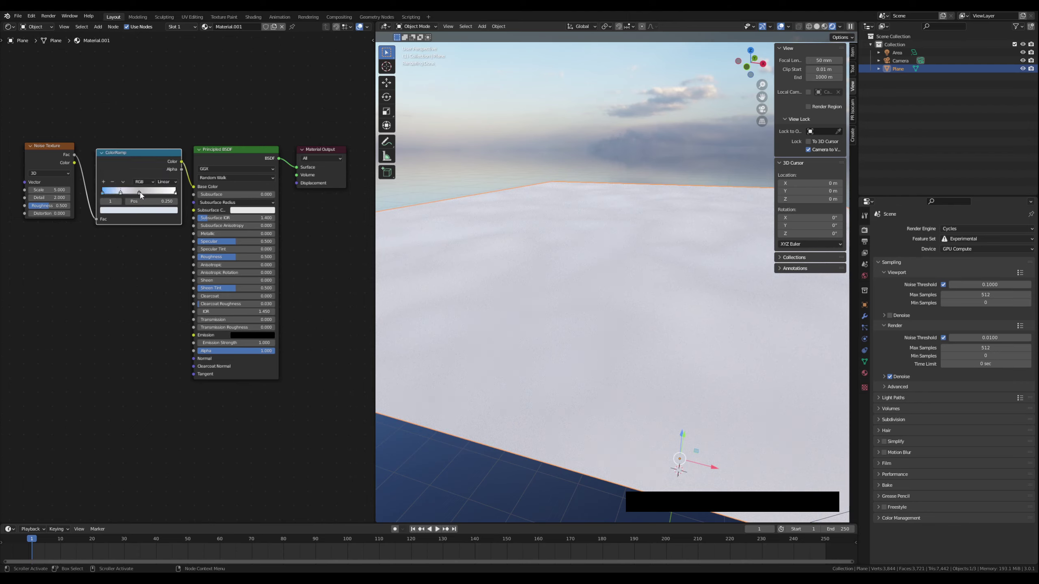
Step: Set the ColorRamp stop at position 0.5 to deep blue and move the white end stop to about 0.68
left_click(140, 194)
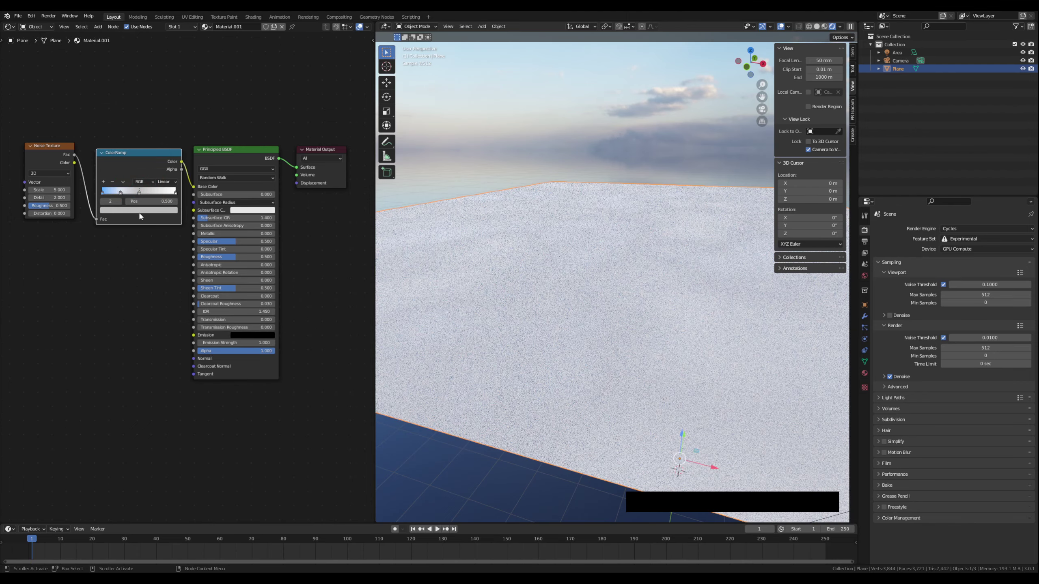
left_click(140, 211)
left_click(144, 119)
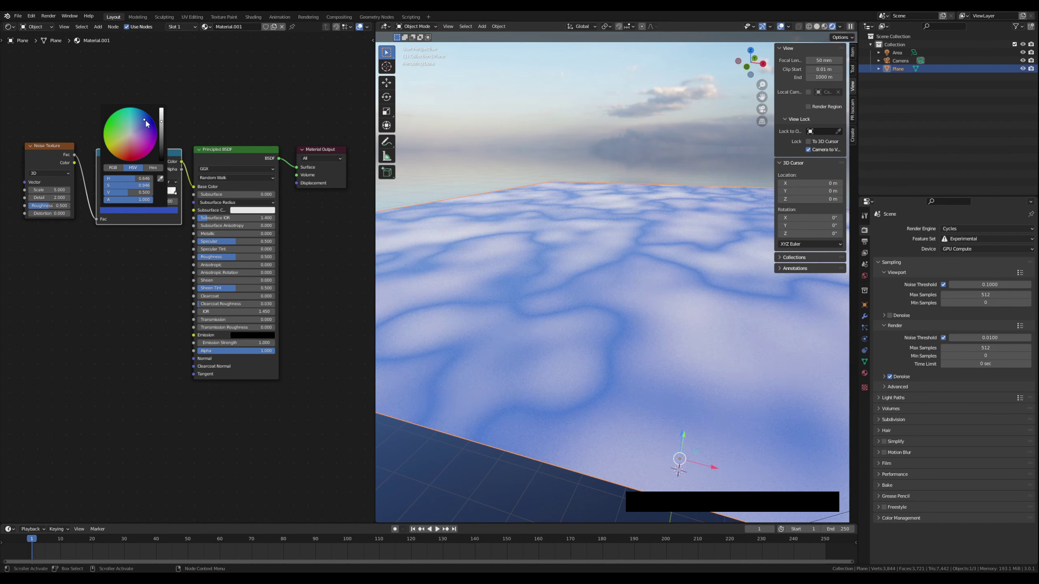
left_click_drag(162, 121, 162, 125)
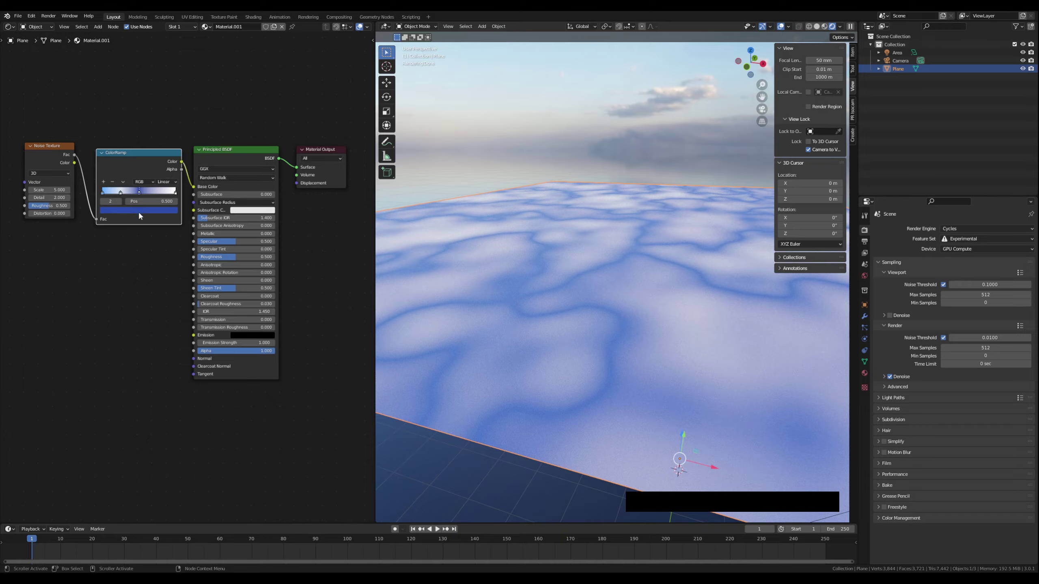
left_click_drag(175, 193, 151, 195)
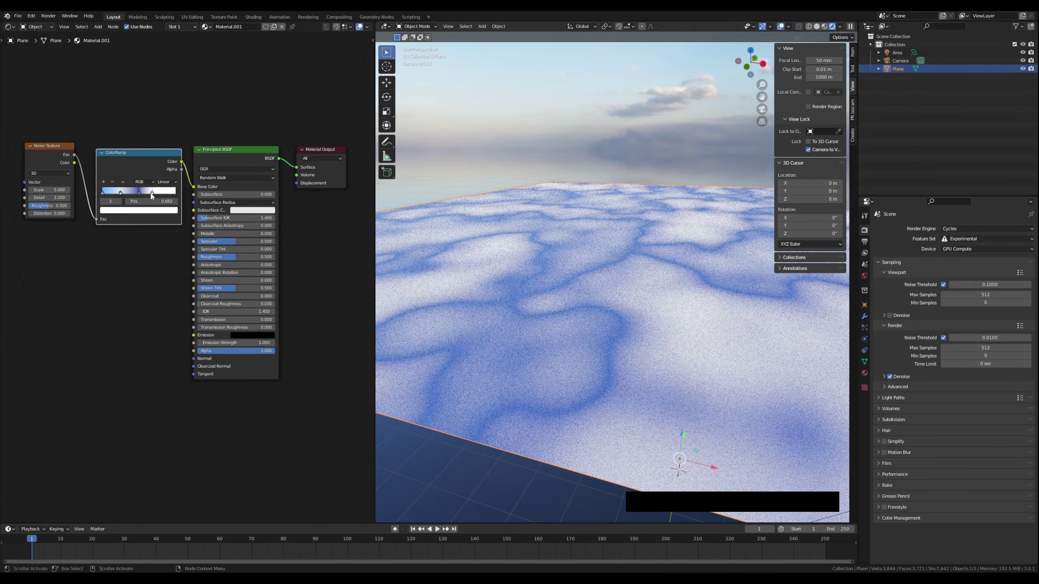
left_click(152, 196)
Step: Set the Noise Texture node's Scale to 10
left_click_drag(52, 146, 52, 150)
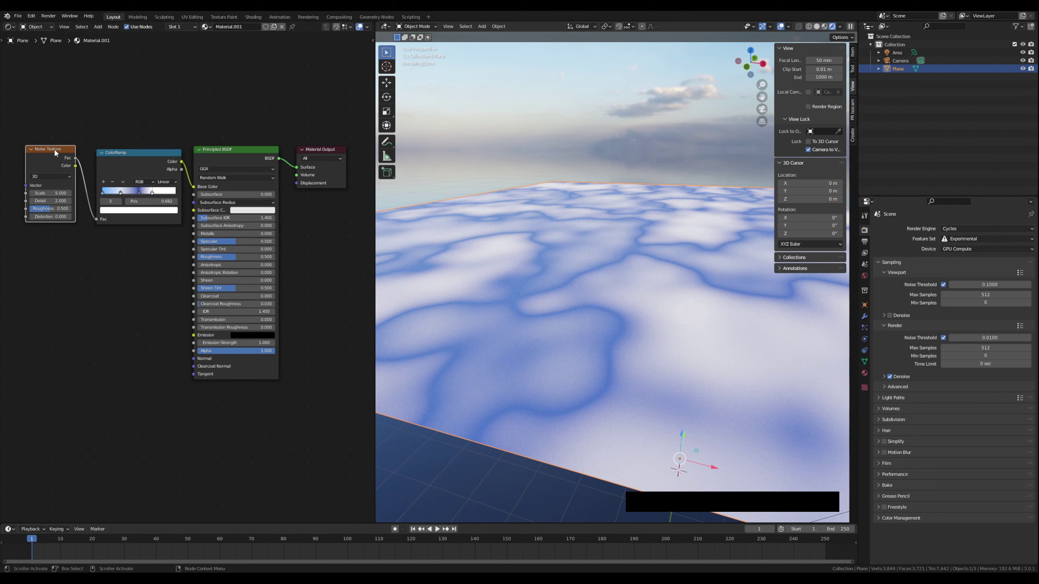
left_click(50, 193)
type("10")
key("Return")
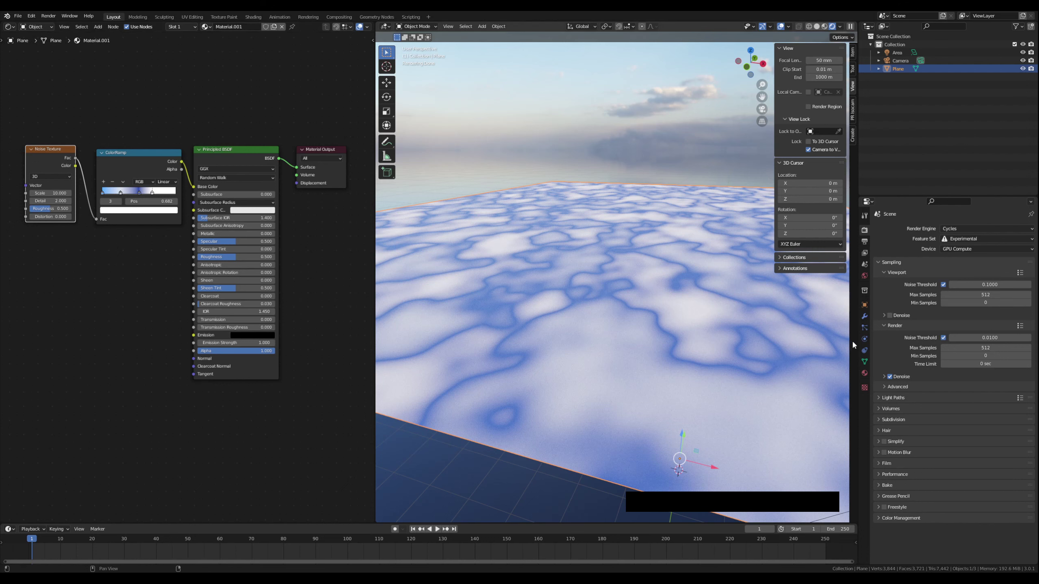
Step: Set the plane material's surface displacement method to Displacement and Bump
left_click(865, 374)
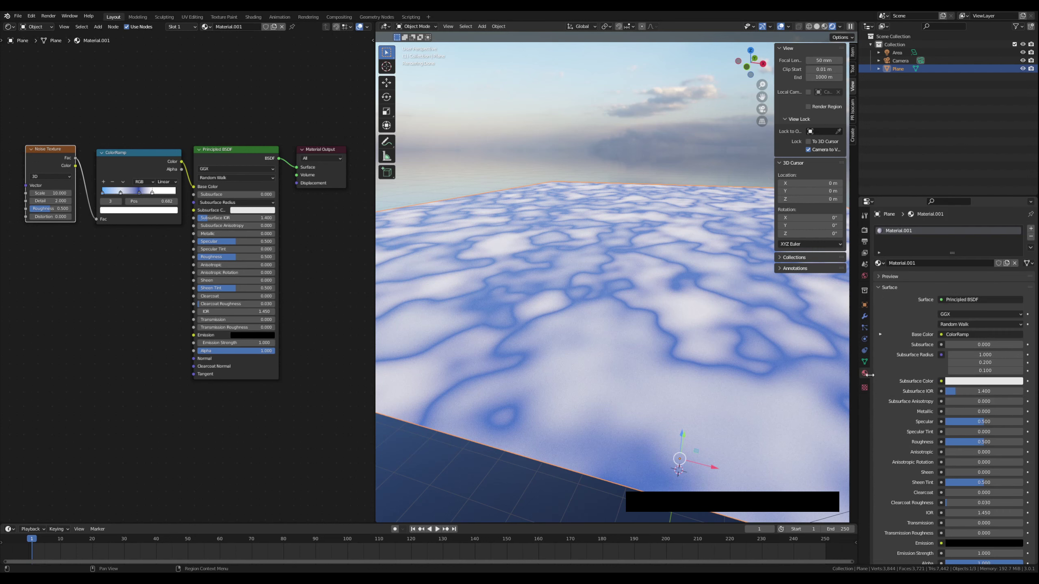
scroll(879, 410, "down", 7)
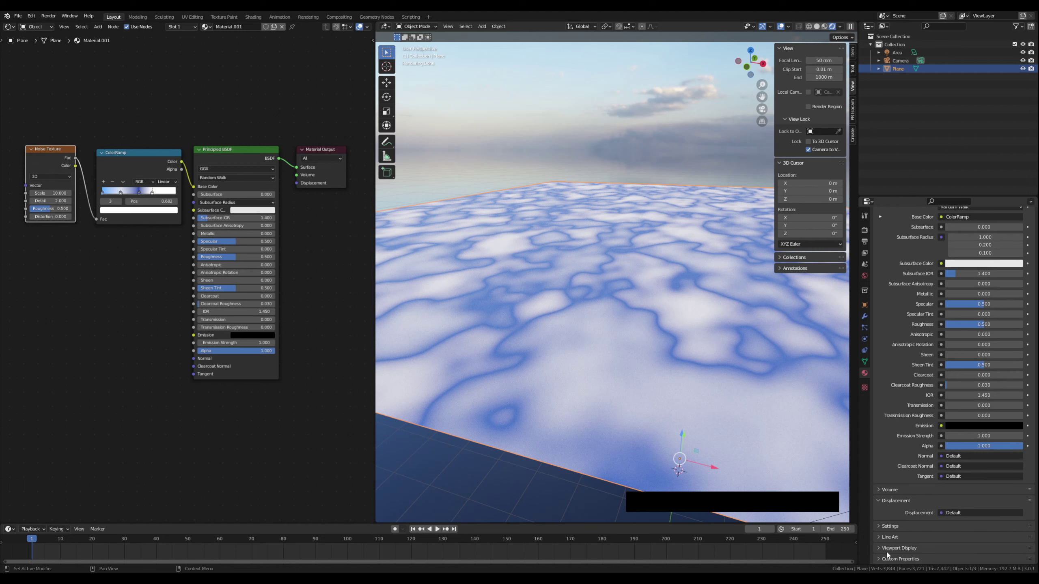
left_click(879, 527)
scroll(877, 529, "down", 6)
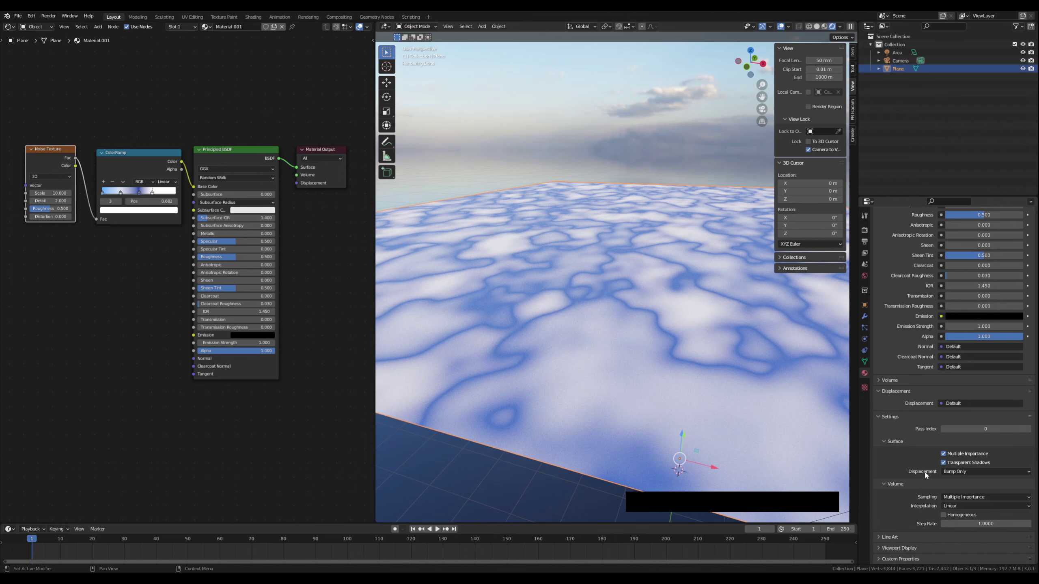
left_click(960, 474)
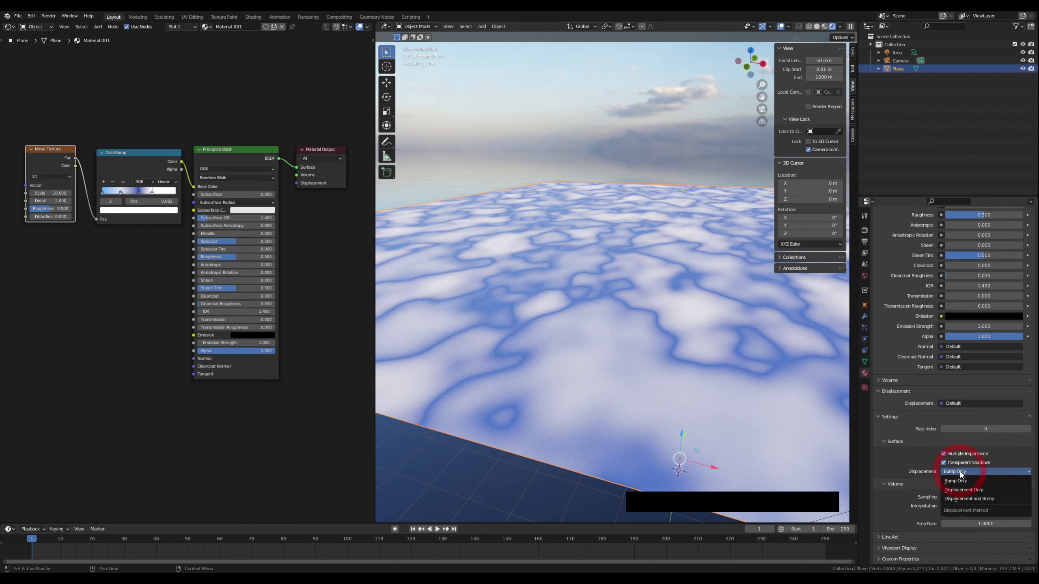
left_click(974, 499)
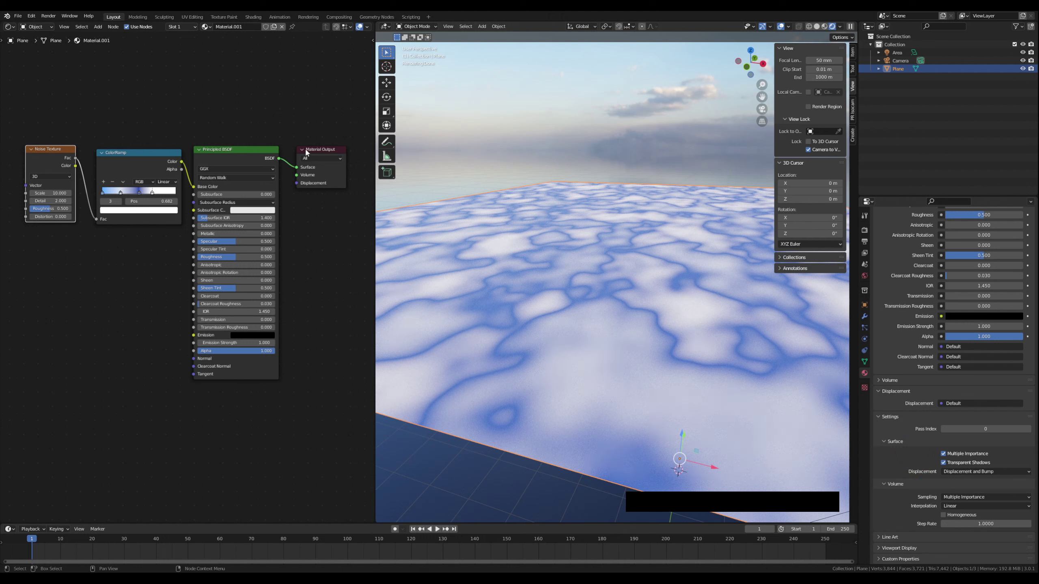
Step: Move the Material Output node down beside the Principled BSDF's lower end and connect a new Displacement node to its Displacement input
left_click_drag(306, 148, 325, 351)
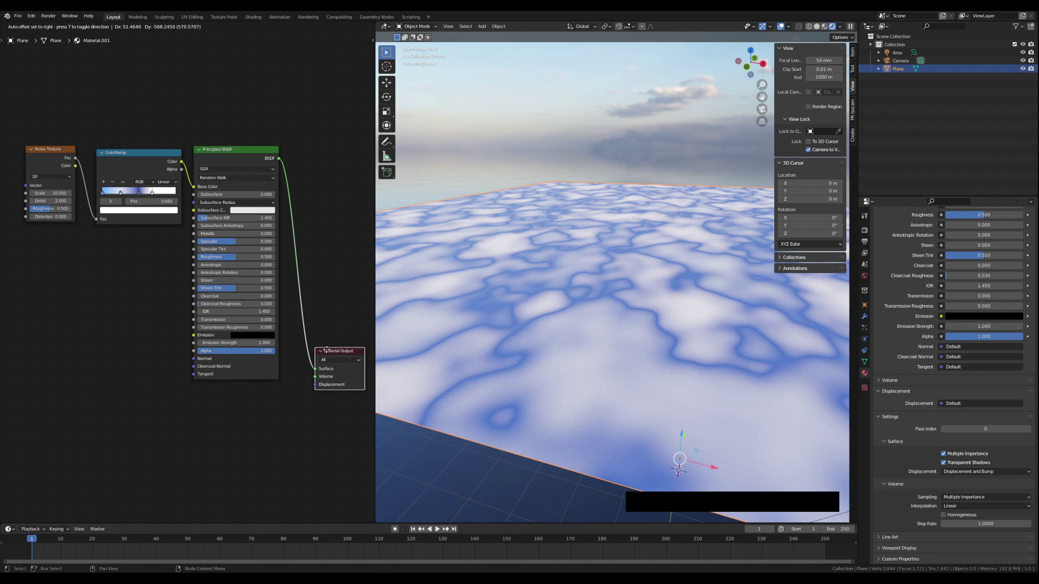
left_click(236, 420)
key("shift+a")
left_click(231, 424)
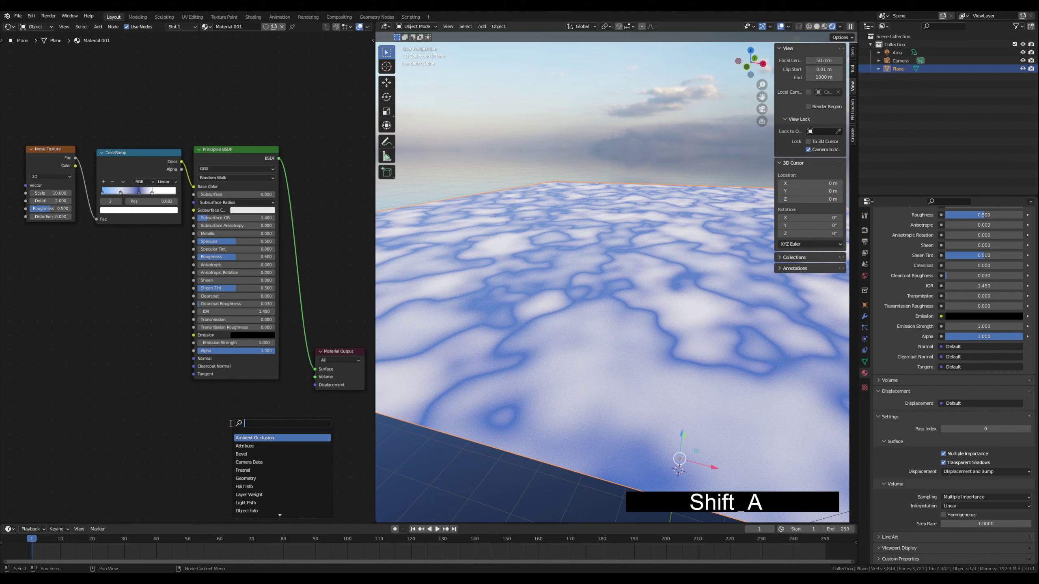
type("disp")
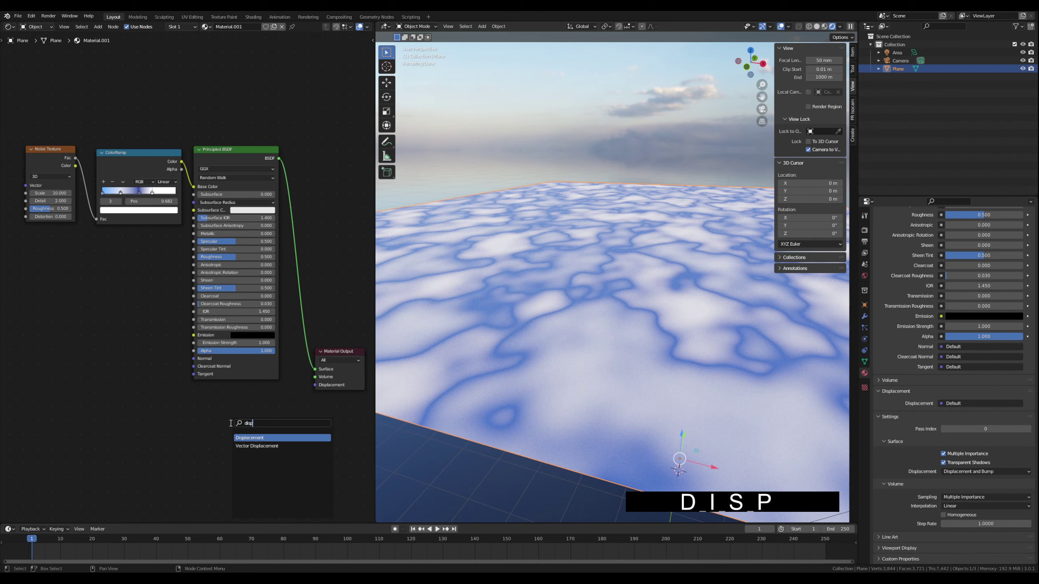
left_click(264, 438)
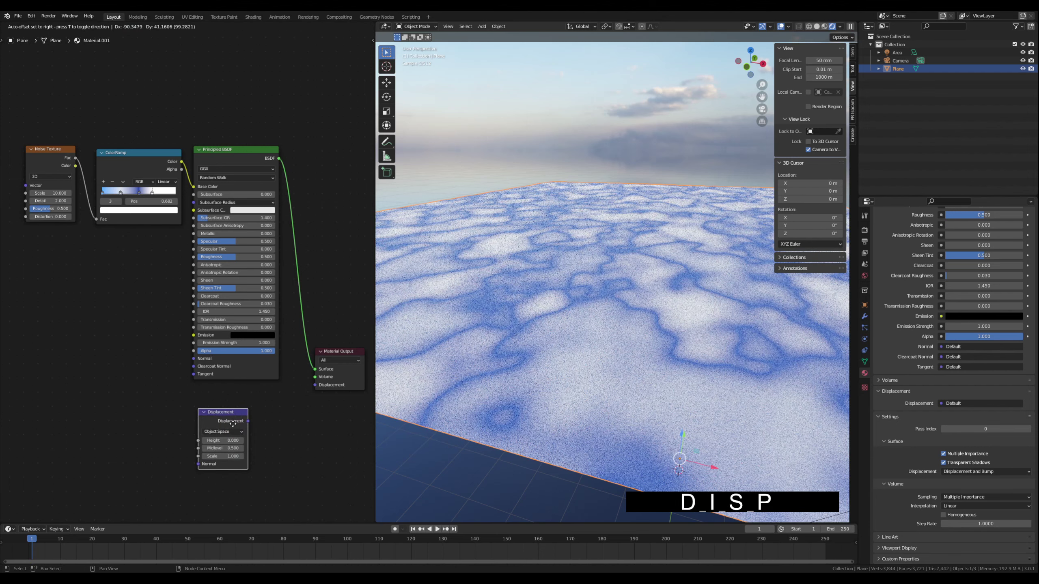
left_click(249, 423)
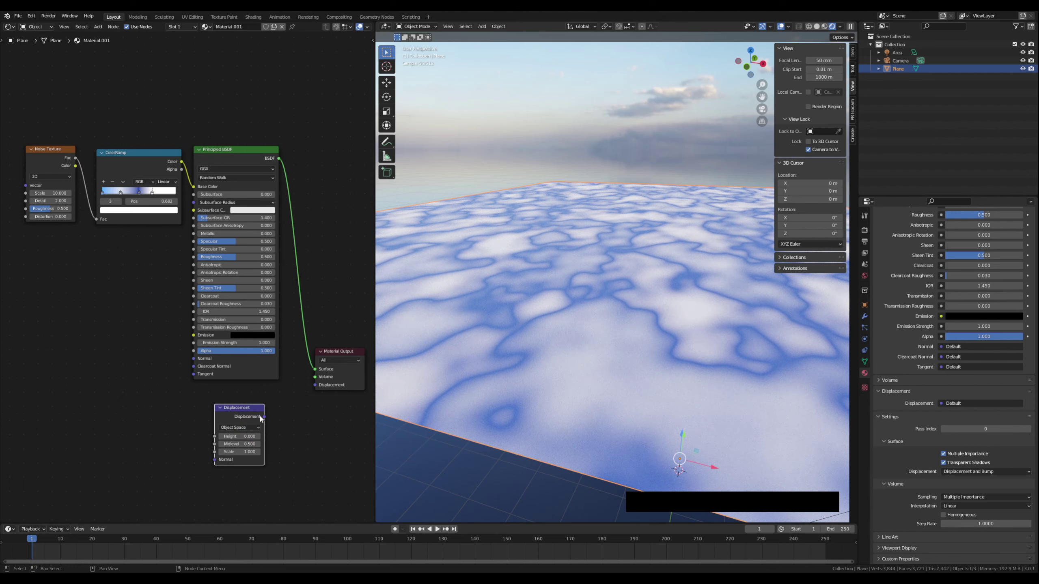
left_click_drag(264, 416, 315, 384)
left_click_drag(242, 404, 247, 404)
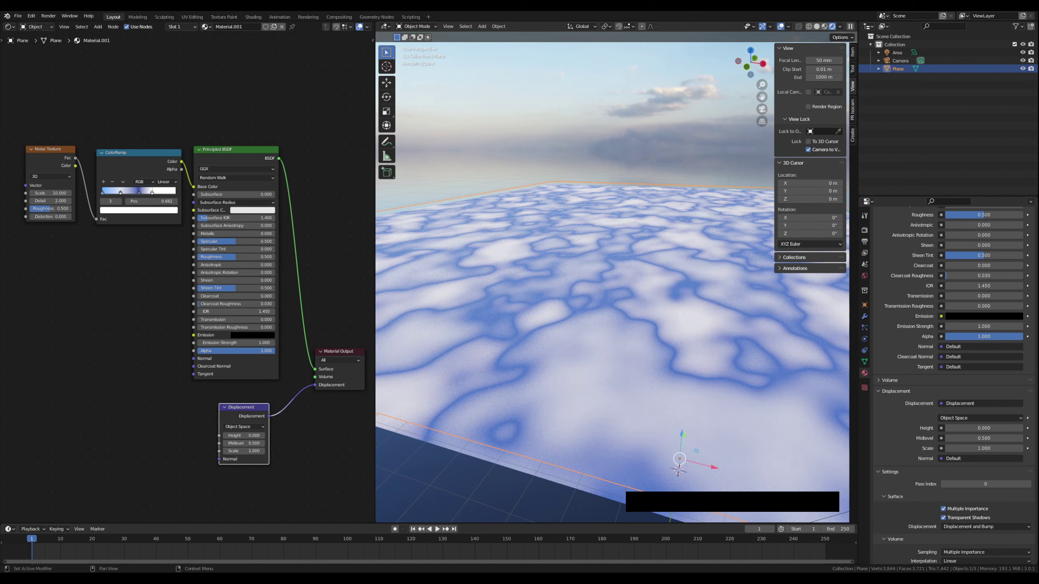
Step: Add a second Noise Texture node and place it beside the Displacement node, below the Principled BSDF
left_click(169, 405)
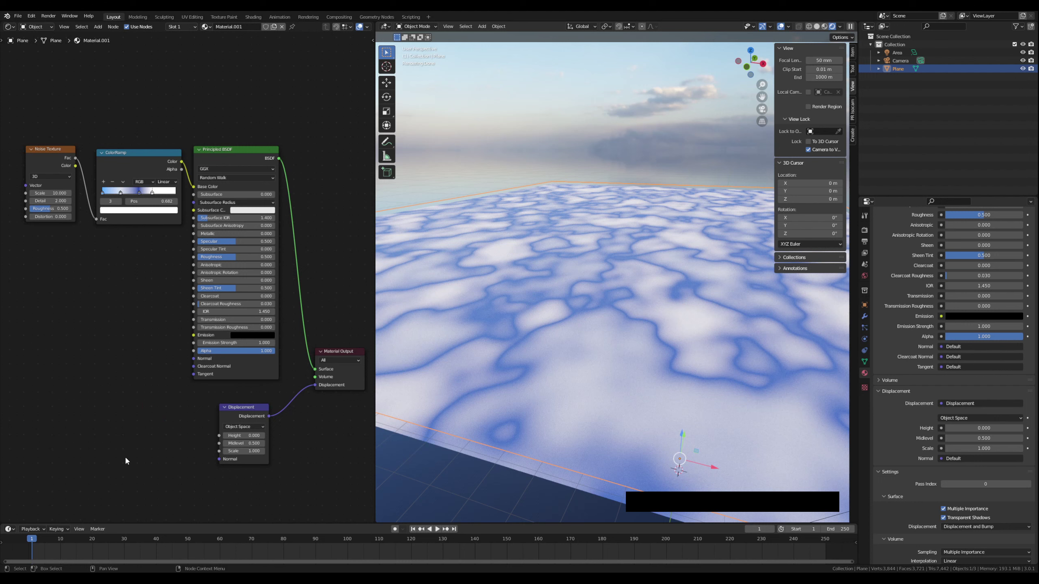
right_click(120, 437)
key("shift+a")
left_click(109, 437)
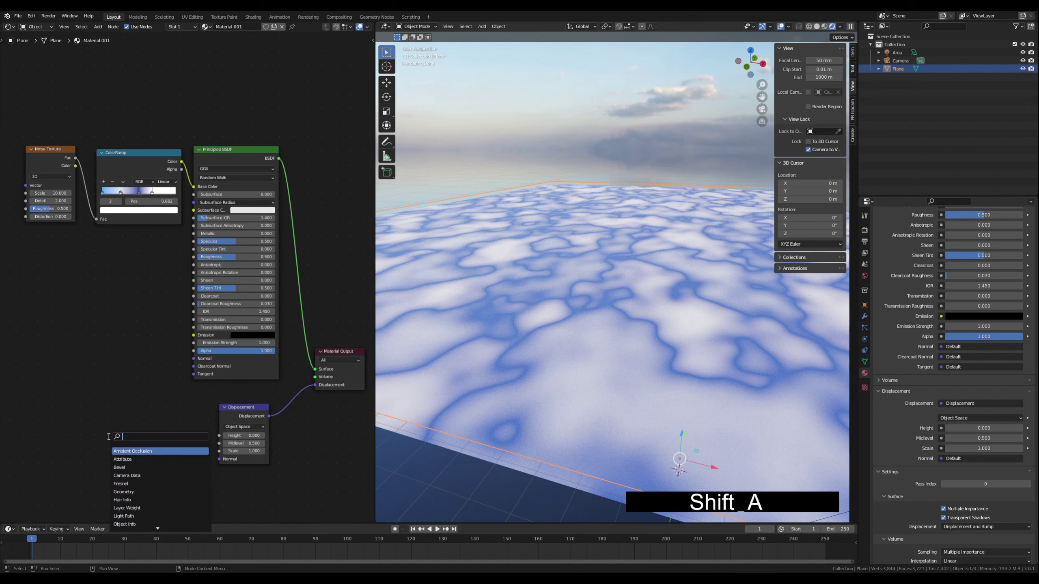
type("noise")
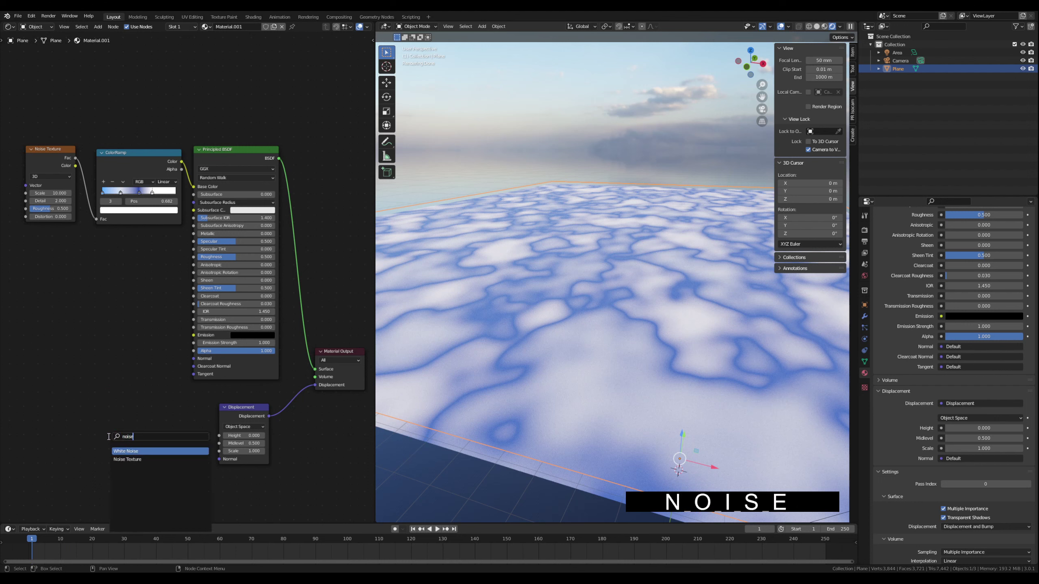
left_click(137, 459)
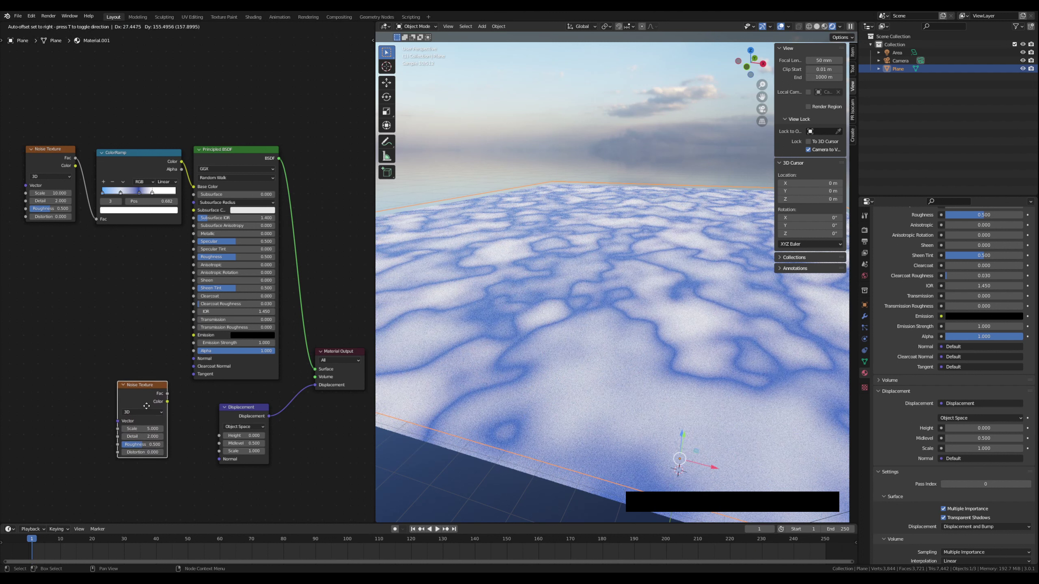
left_click(149, 413)
left_click(168, 489)
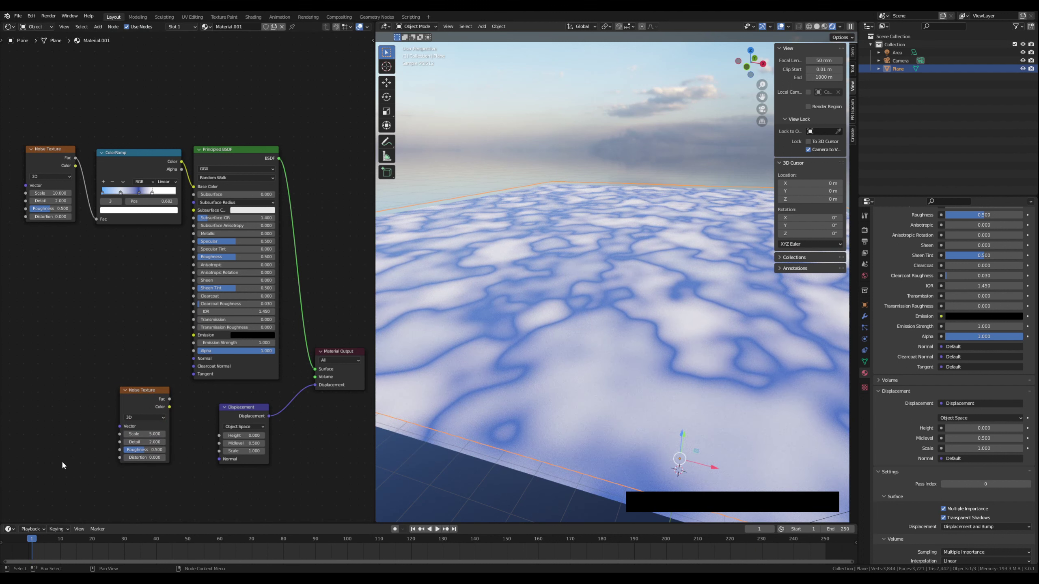
Step: Add a Wave Texture node and place it directly below the second Noise Texture node
key("shift+a")
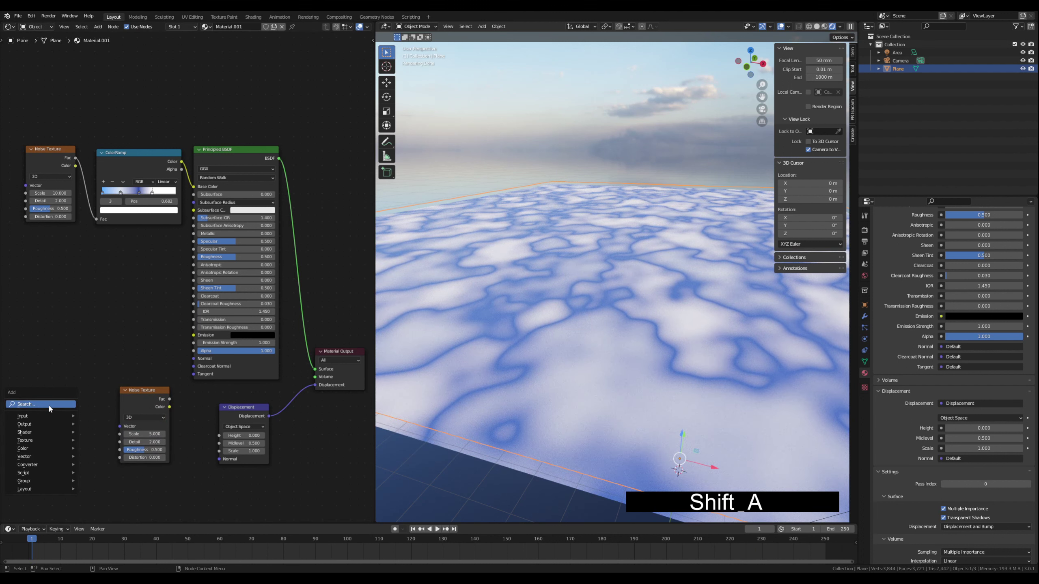
left_click(49, 406)
type("wav")
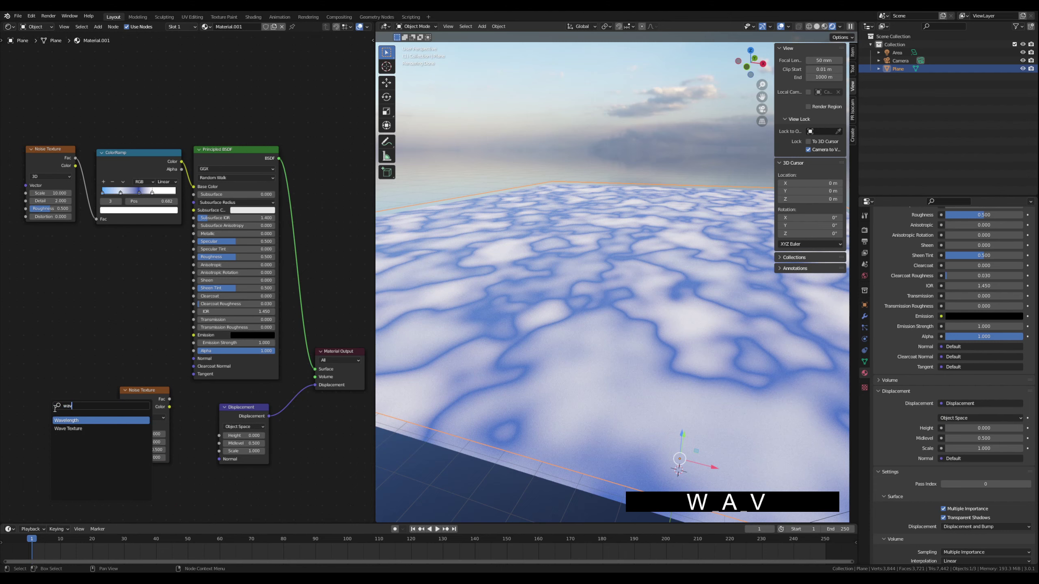
left_click(73, 429)
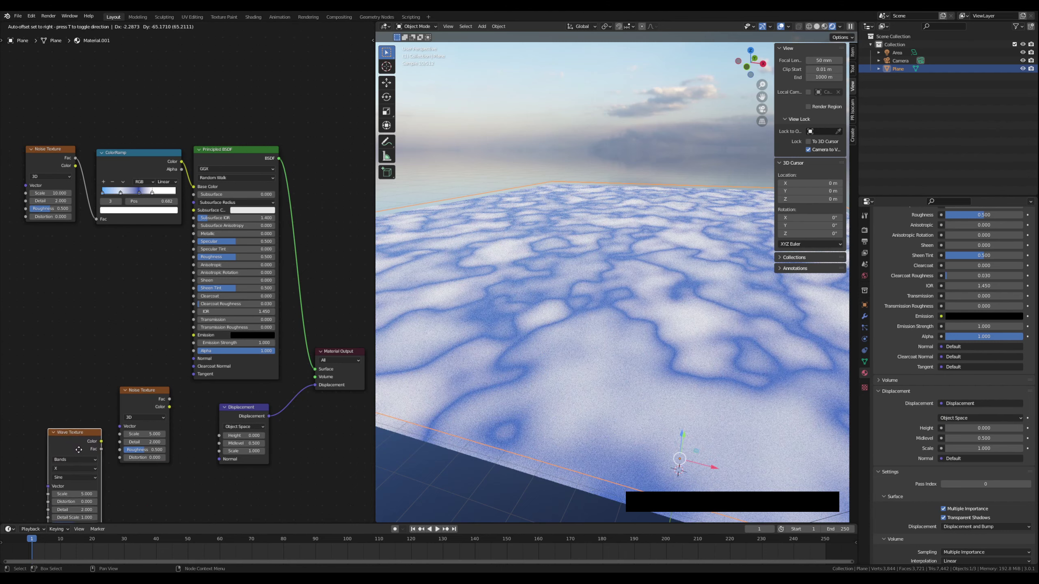
left_click(151, 499)
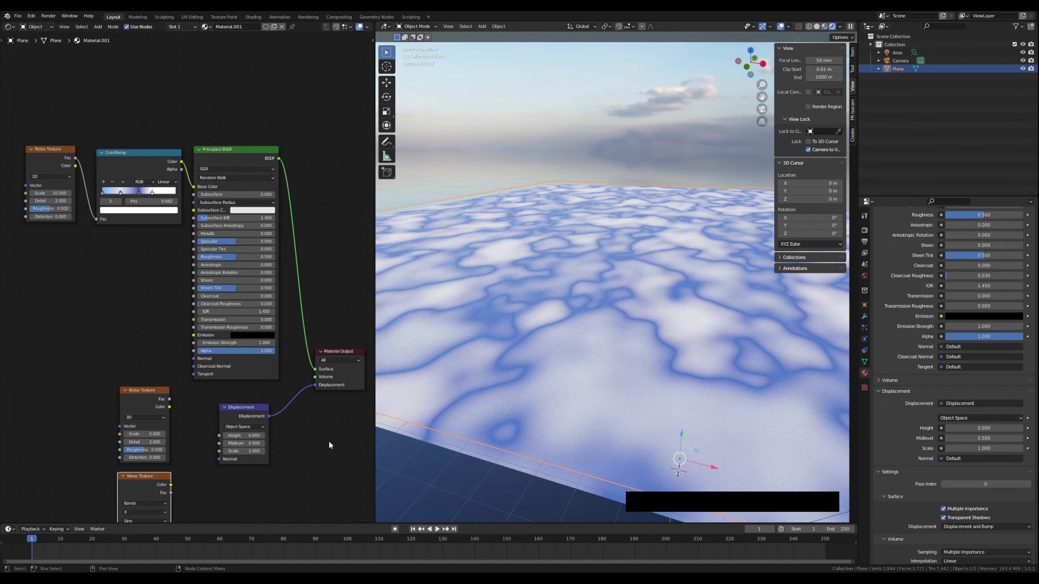
Step: Widen the node editor and move the Noise and Wave Texture nodes away from the Displacement node to make room between them
left_click_drag(374, 315, 401, 314)
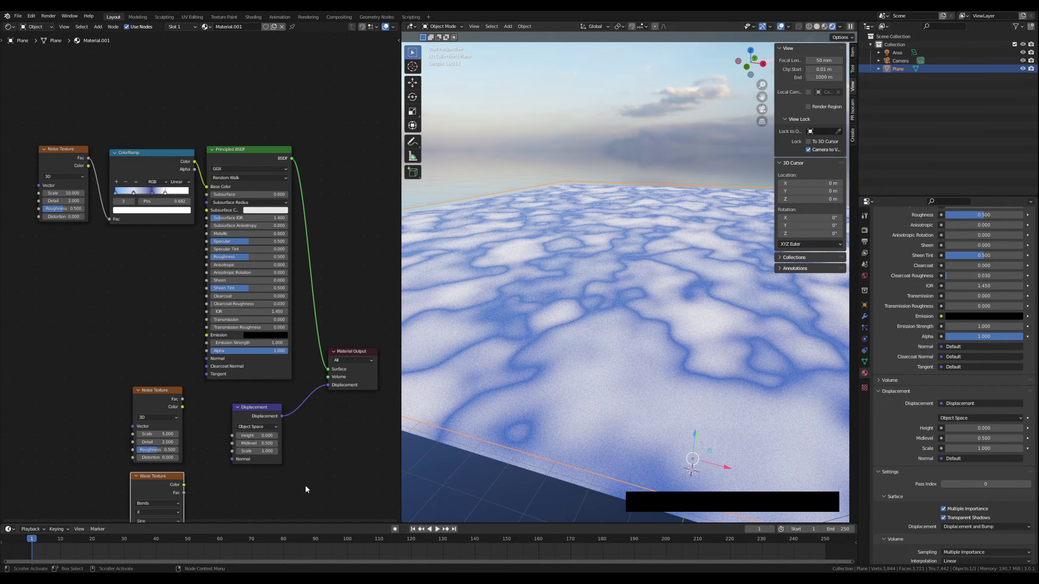
middle_click_drag(305, 484, 295, 304)
scroll(202, 322, "up", 1)
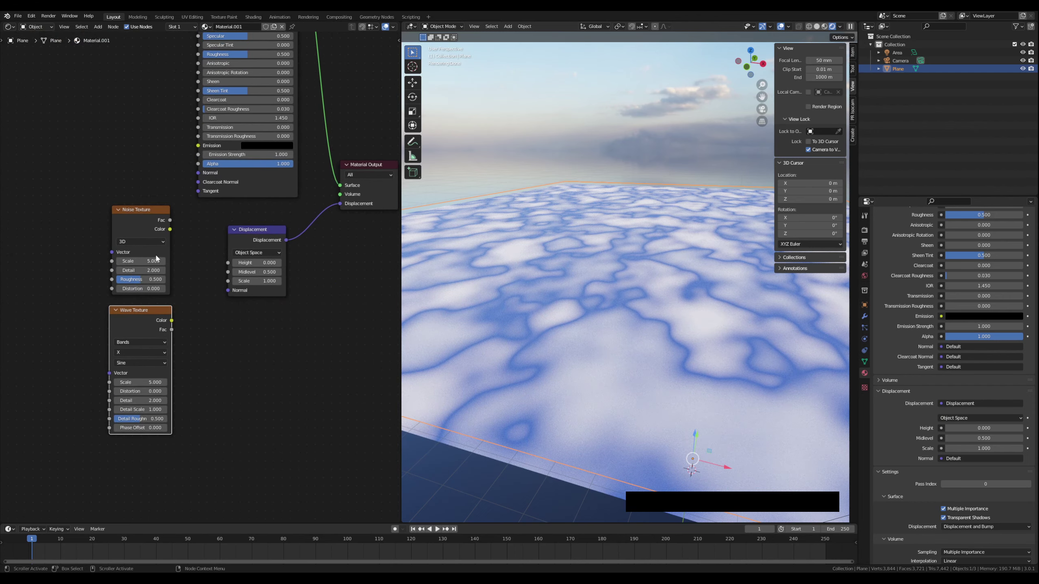
left_click(148, 210)
left_click(145, 310, "shift")
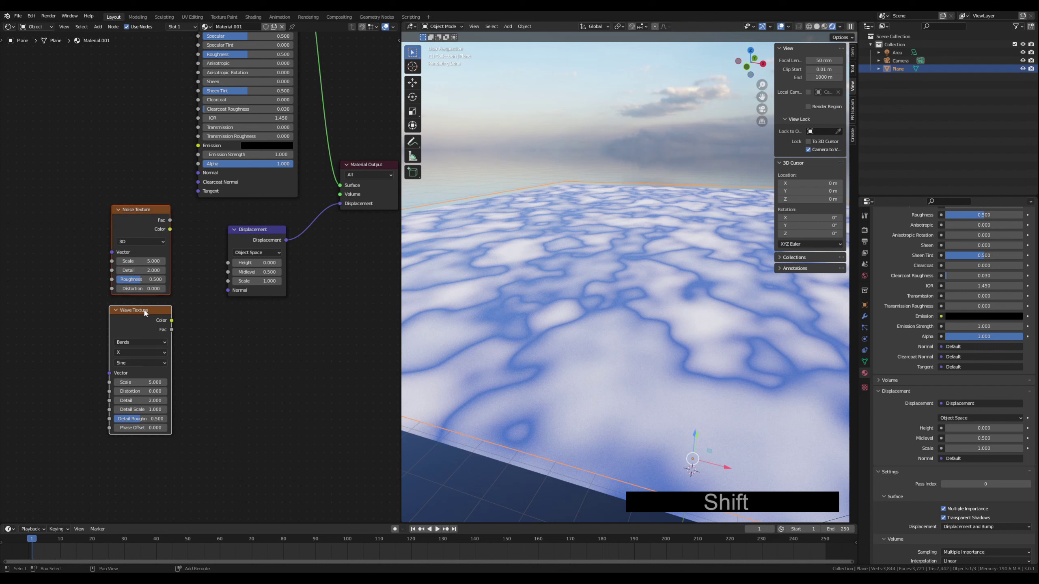
left_click_drag(135, 209, 128, 206)
left_click_drag(259, 229, 271, 228)
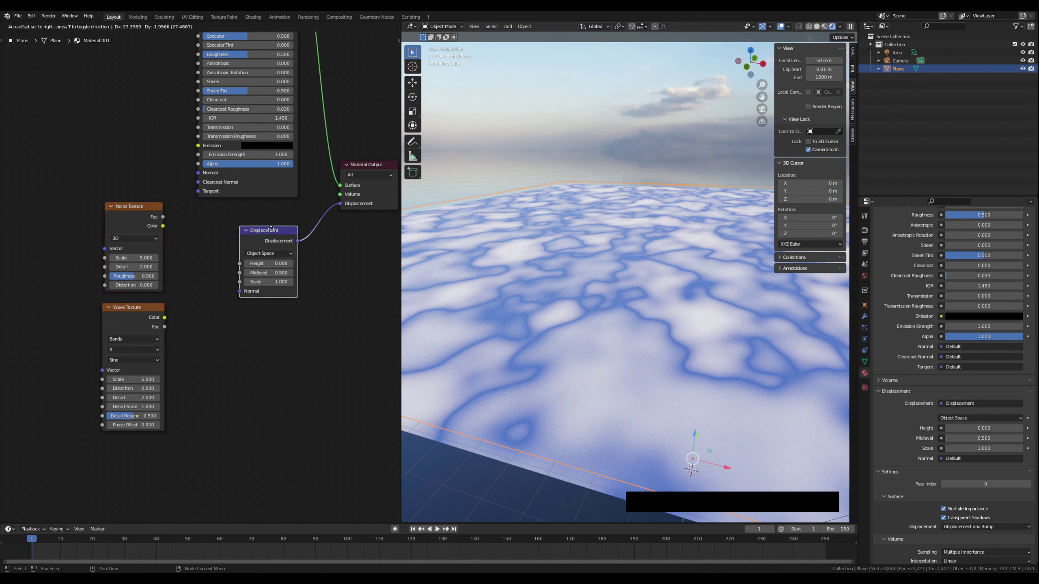
left_click(203, 275)
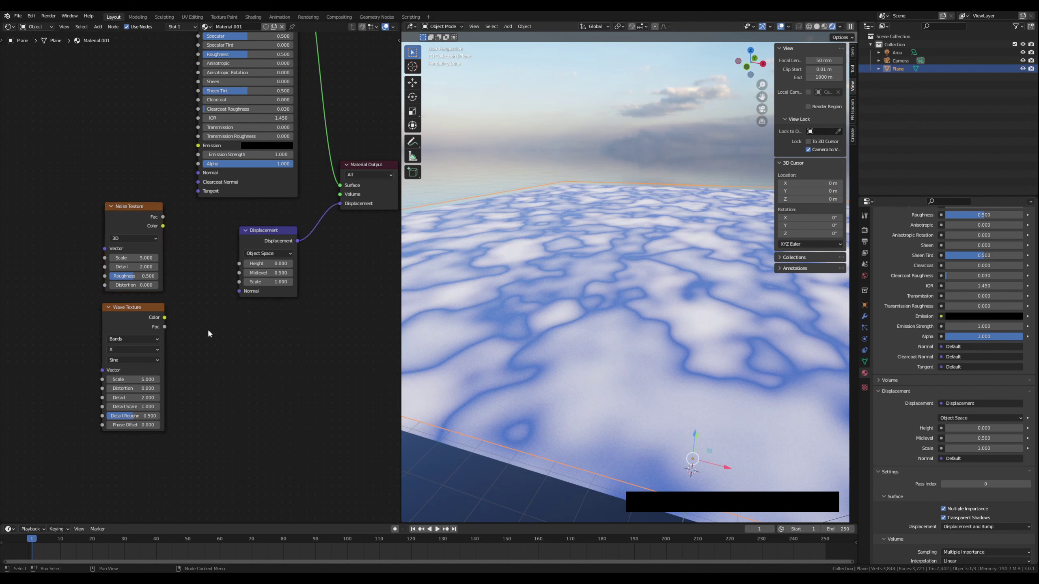
Step: Add a MixRGB node between the two lower texture nodes and the Displacement node
key("shift+a")
left_click(208, 332)
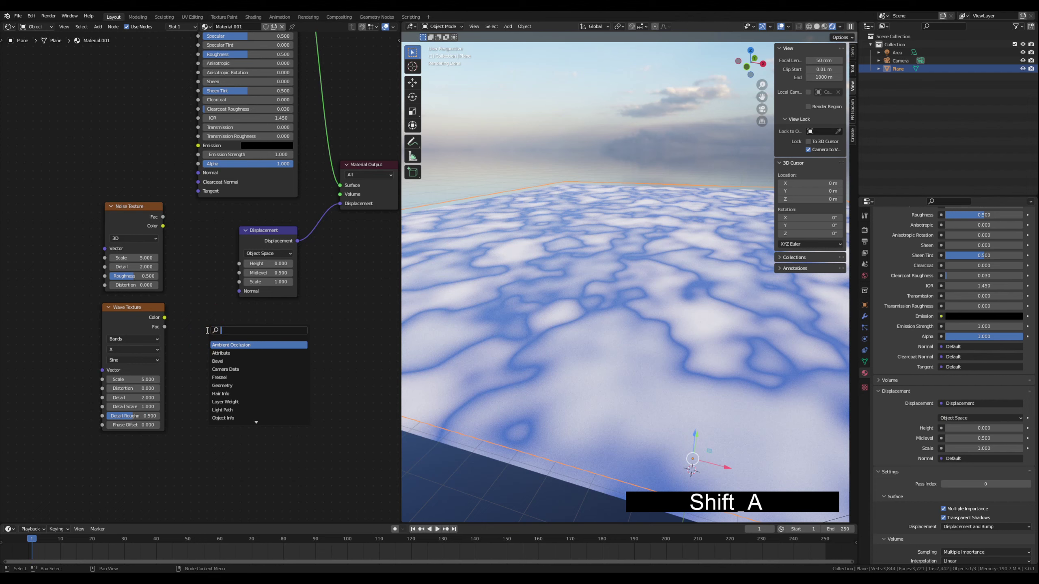
type("mix")
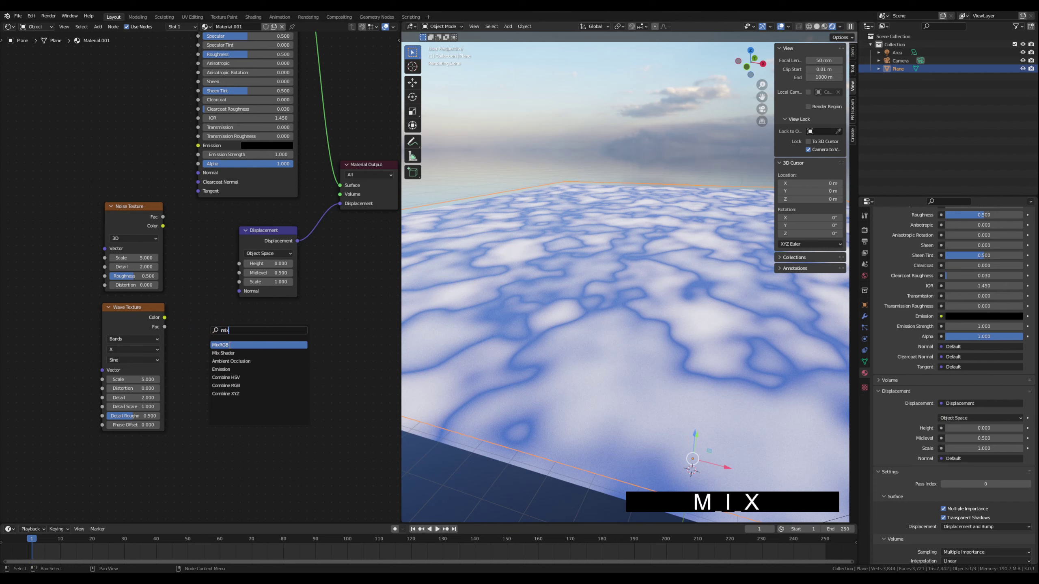
key("Return")
left_click(199, 275)
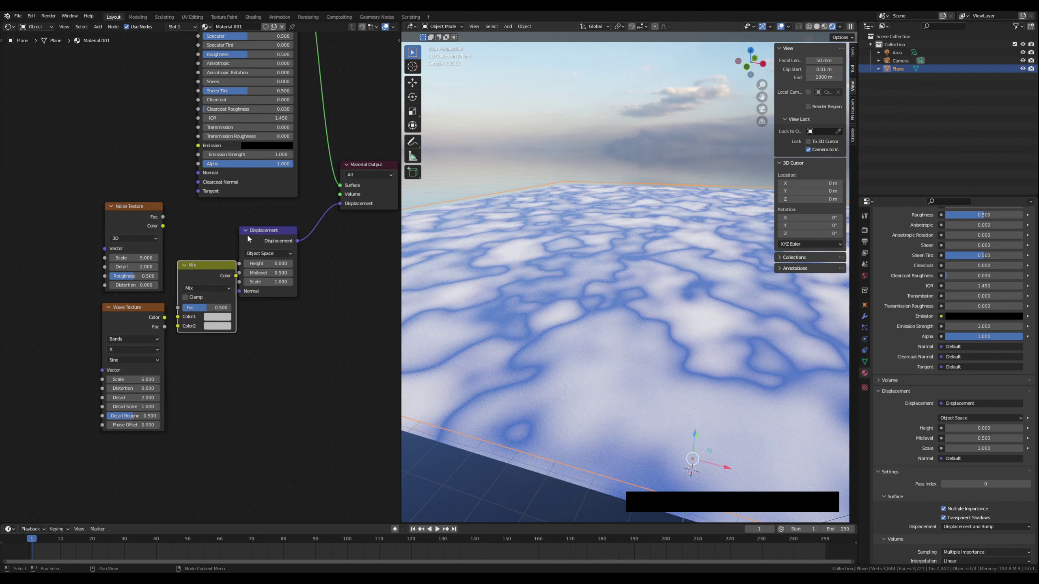
Step: Connect the Mix node's Color to the Displacement Height, with the lower Noise Texture feeding Color1 and the Wave Texture's Color feeding Color2
left_click_drag(269, 232, 289, 228)
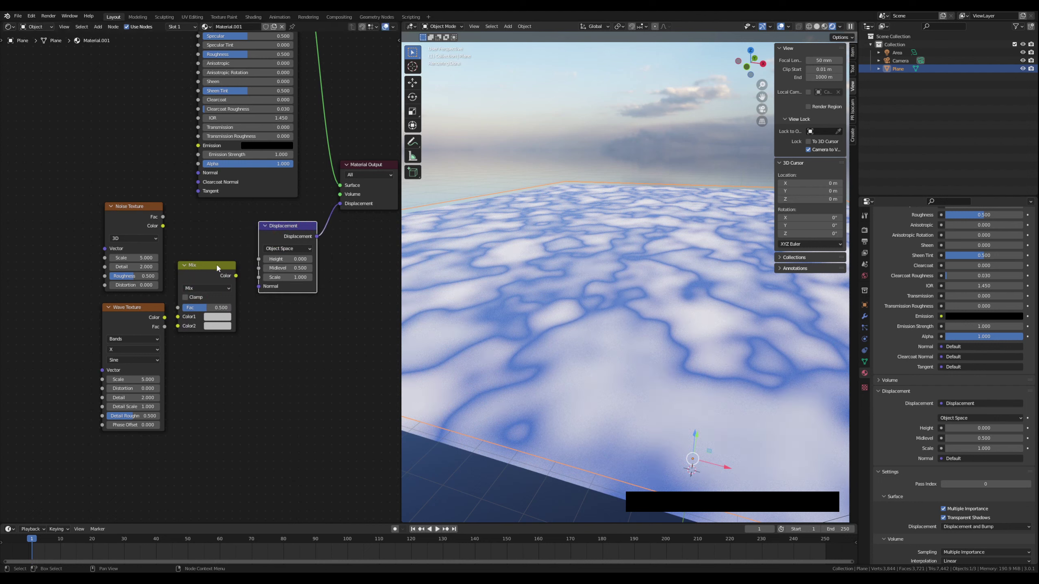
left_click_drag(216, 265, 259, 260)
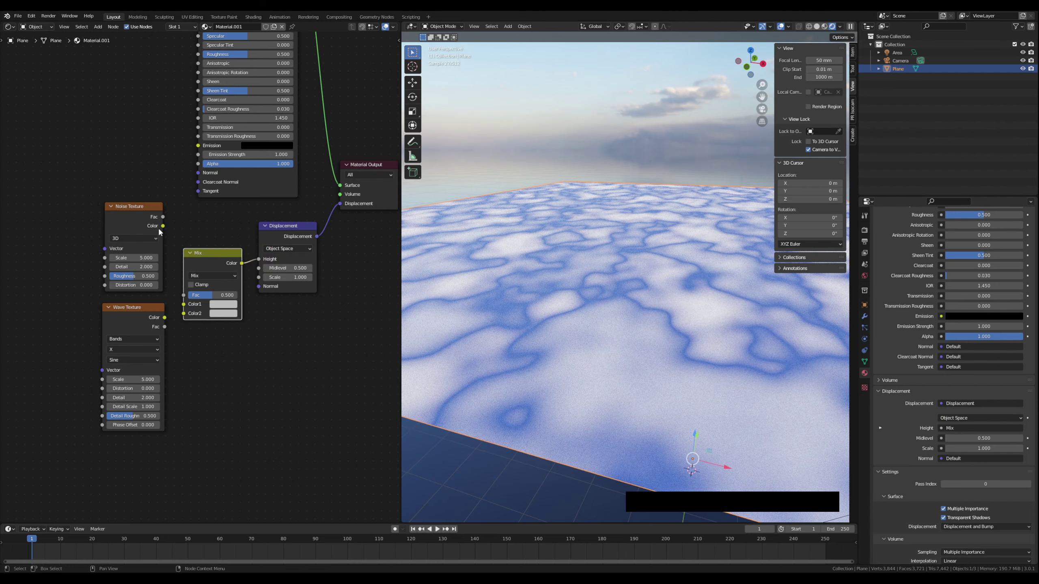
left_click_drag(142, 247, 182, 315)
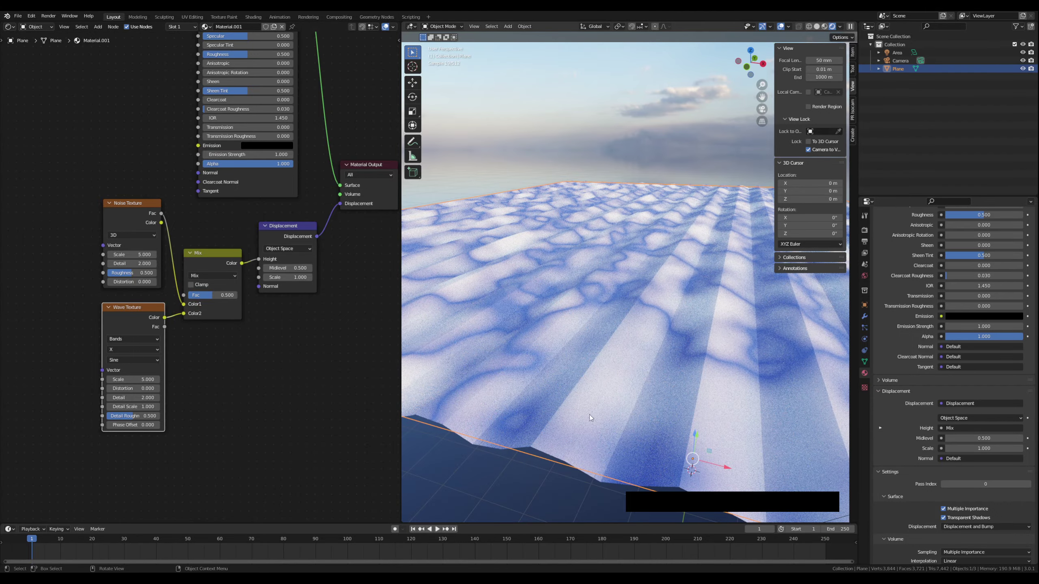
mouse_move(594, 371)
middle_mouse_down()
mouse_move(599, 349)
mouse_move(605, 357)
mouse_move(590, 368)
middle_mouse_up()
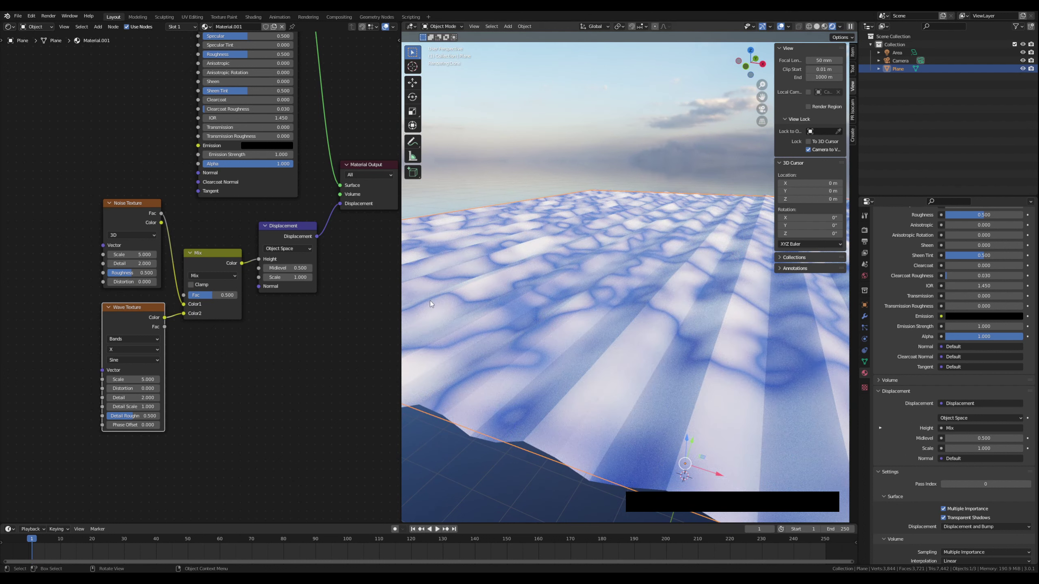
Step: Add a Texture Coordinate and Mapping node setup to the Wave Texture's Vector input
left_click_drag(139, 307, 138, 313)
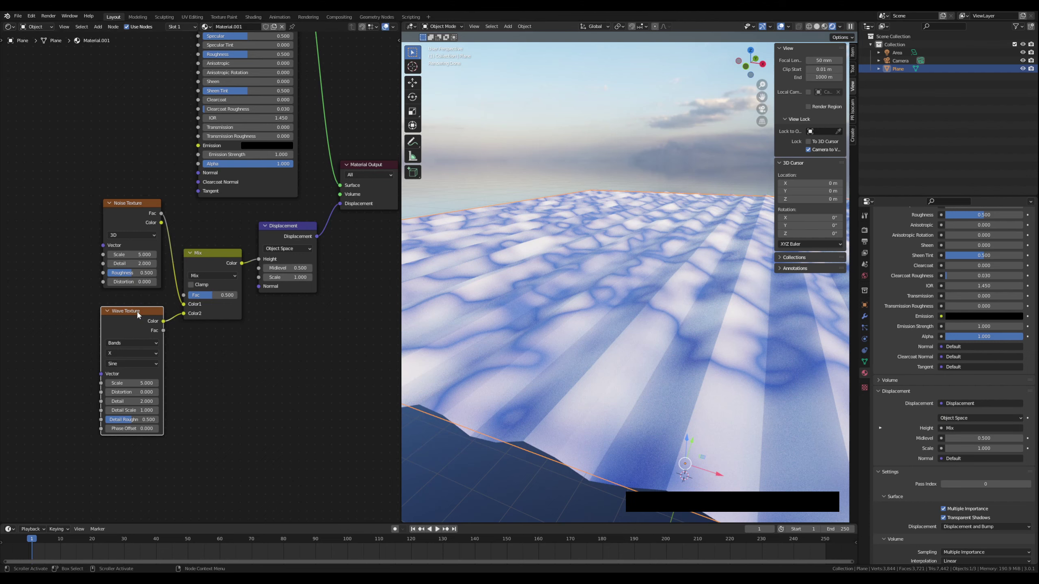
key("ctrl+t")
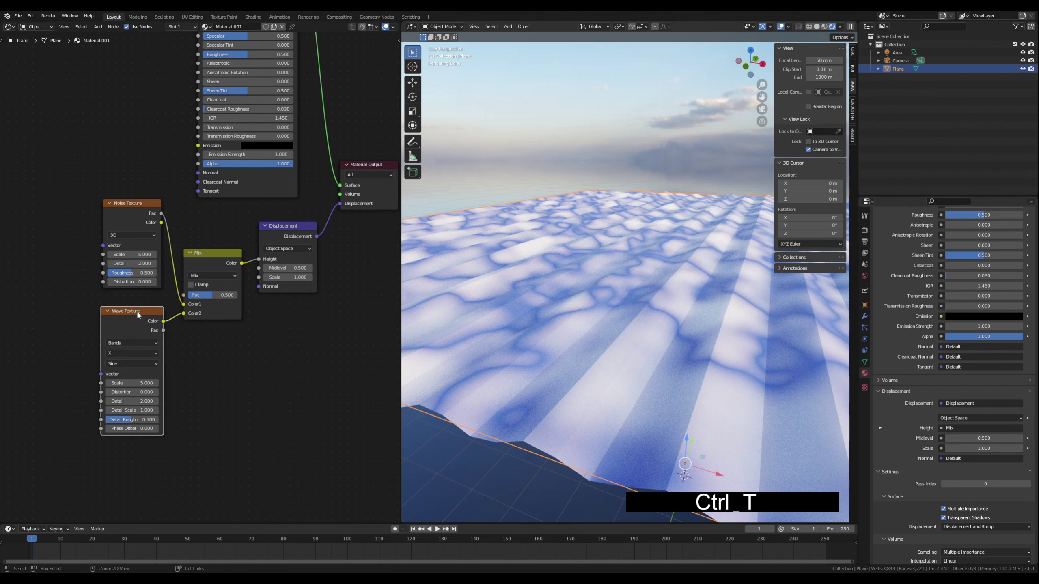
middle_click_drag(121, 427, 290, 447)
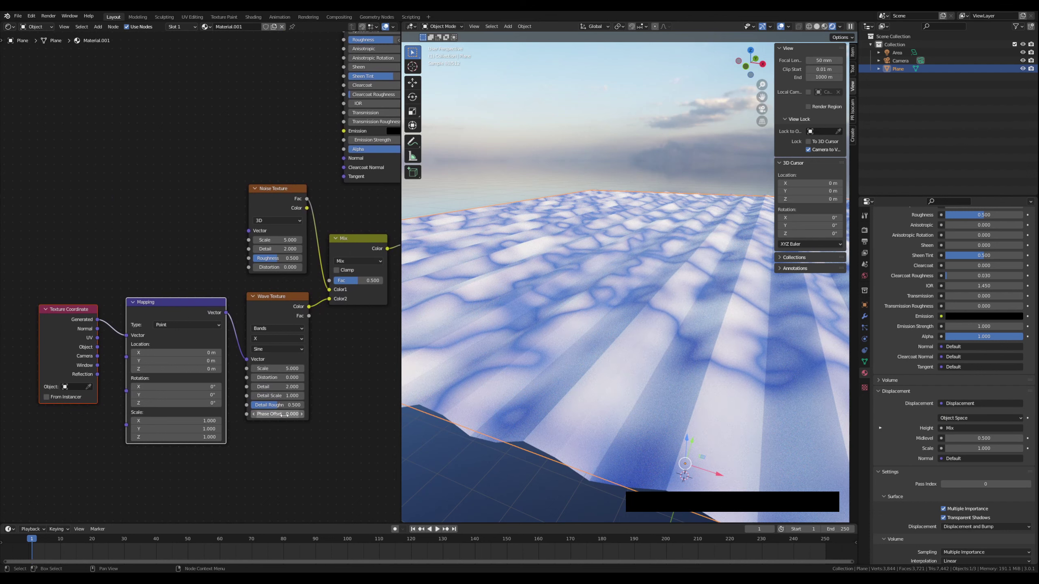
Step: Switch the Noise Texture feeding the Mix node to 2D and set its Scale to 120
middle_click_drag(347, 359, 237, 368)
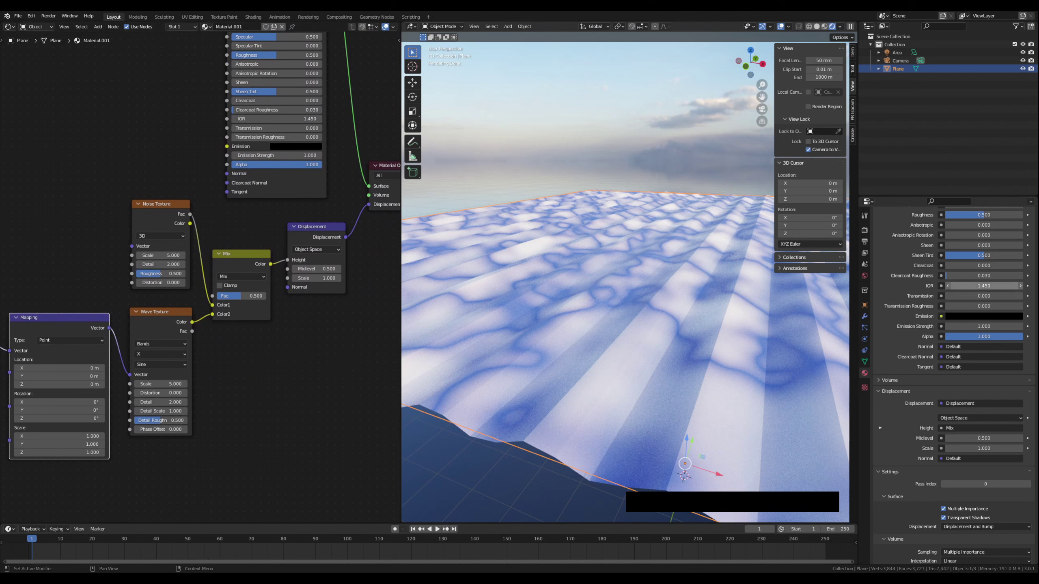
left_click(161, 236)
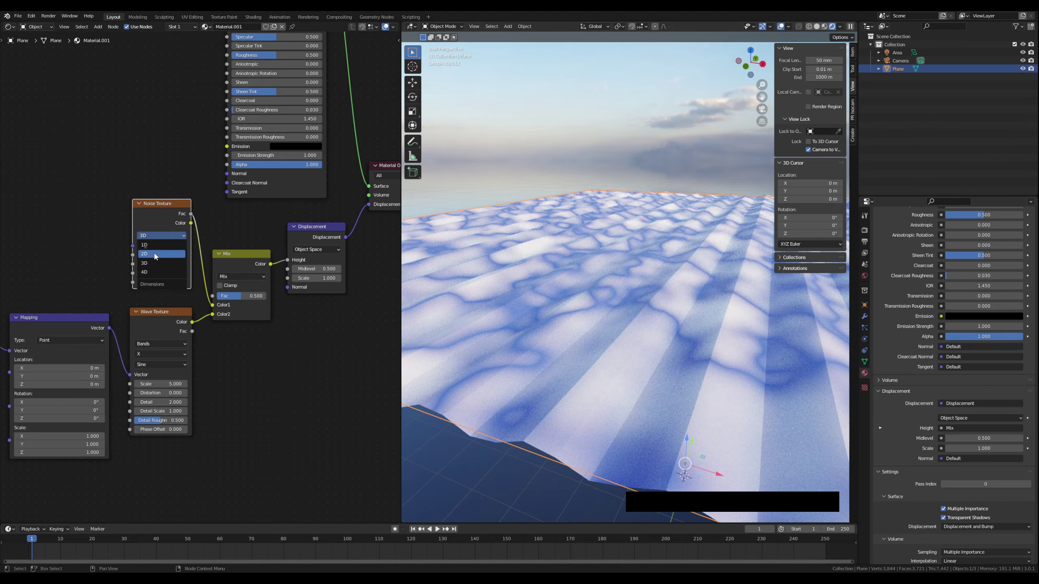
left_click(155, 254)
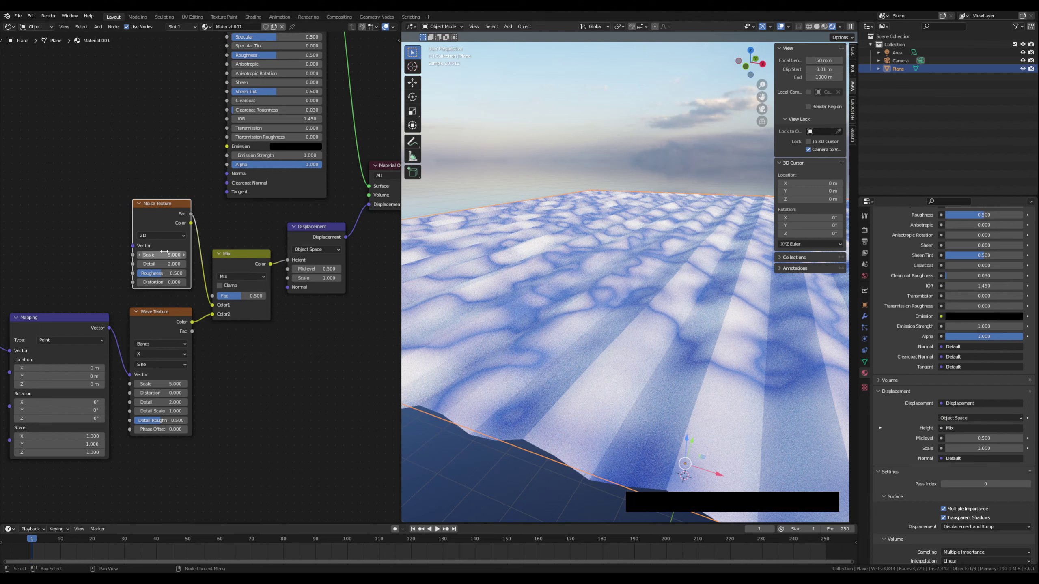
left_click(163, 256)
type("120")
key("Return")
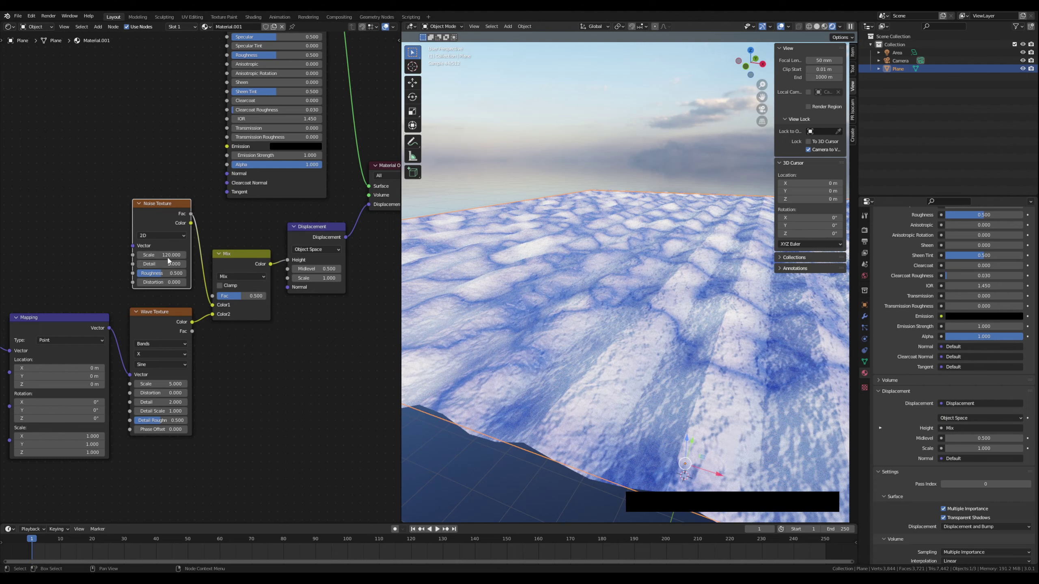
Step: Set the 2D Noise Texture's Detail and Roughness to 0 and its Distortion to 1
left_click_drag(167, 265, 167, 264)
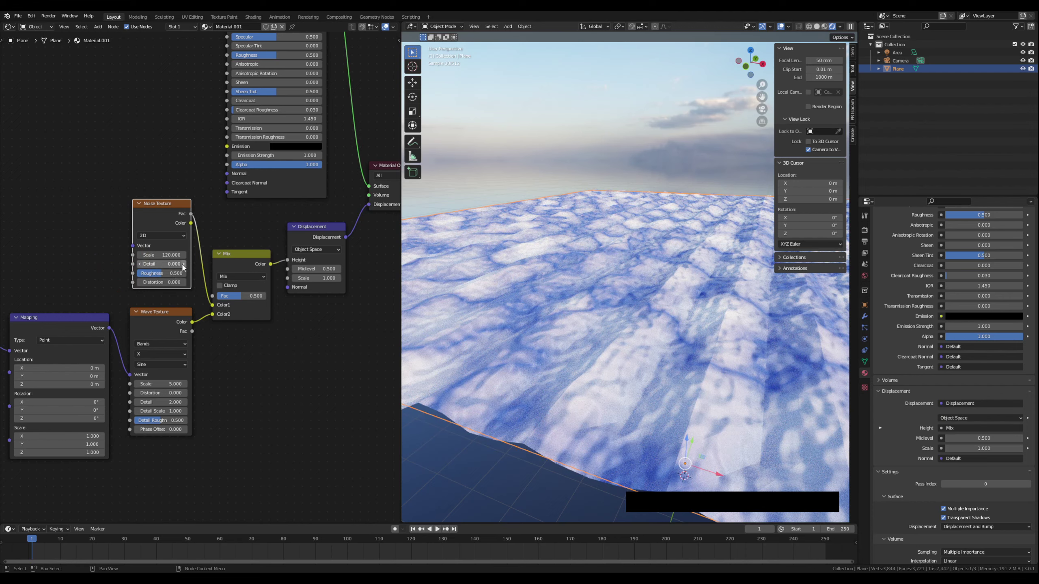
left_click_drag(154, 273, 102, 276)
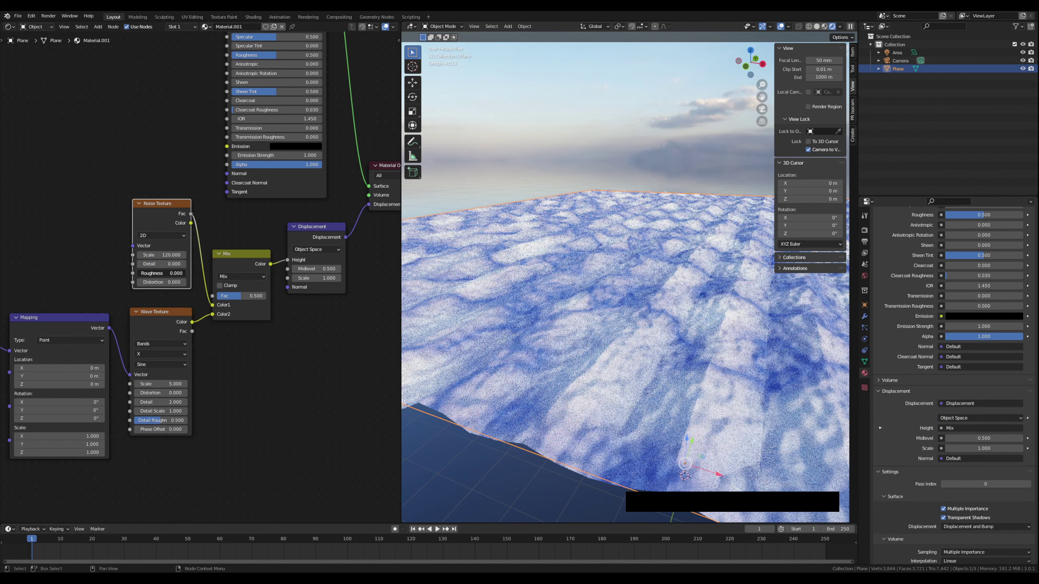
left_click(159, 282)
type("1")
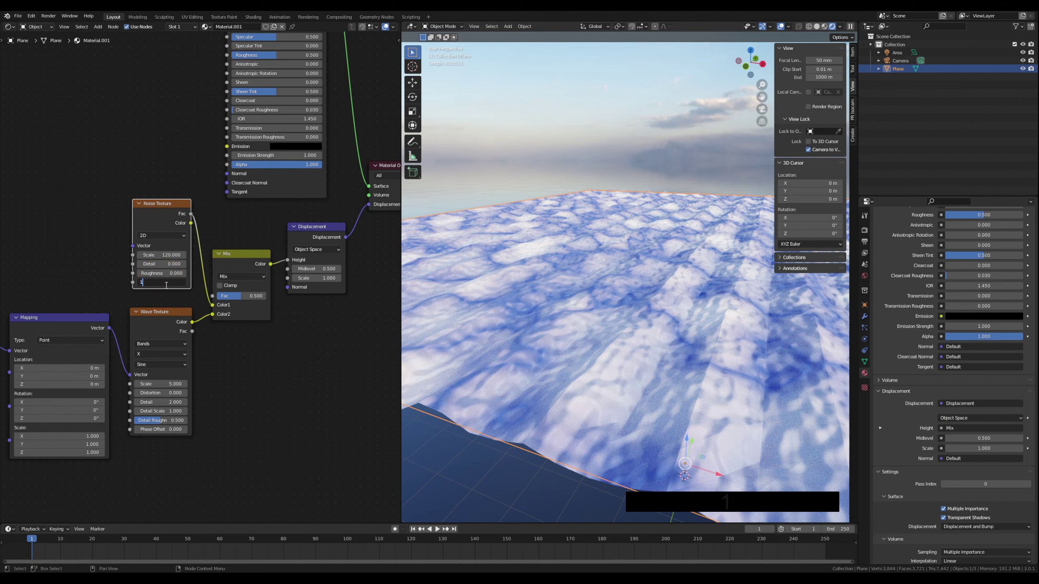
key("Return")
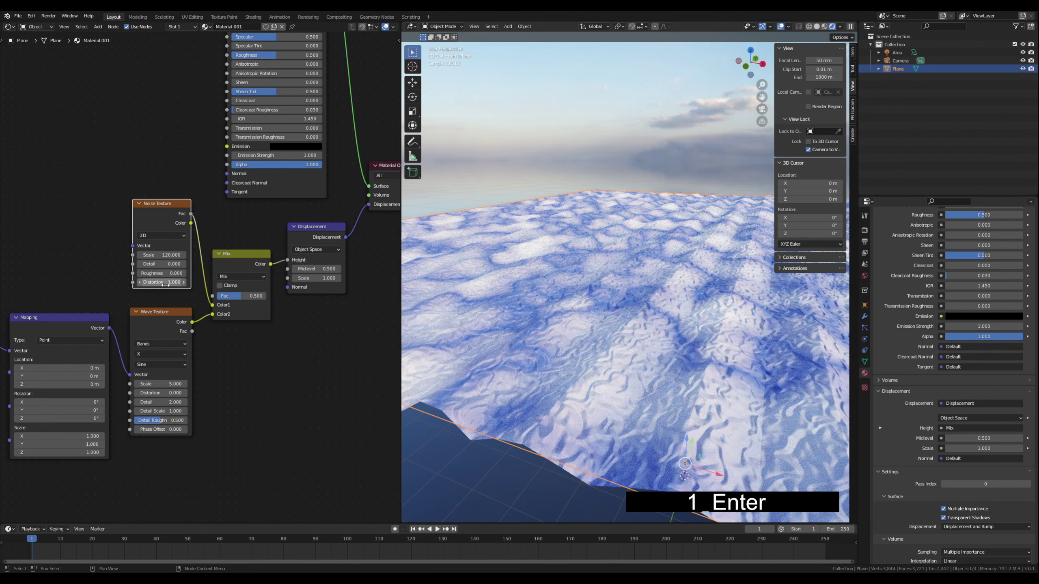
Step: Set the Wave Texture's Scale to 22 and Distortion to 10
left_click(152, 312)
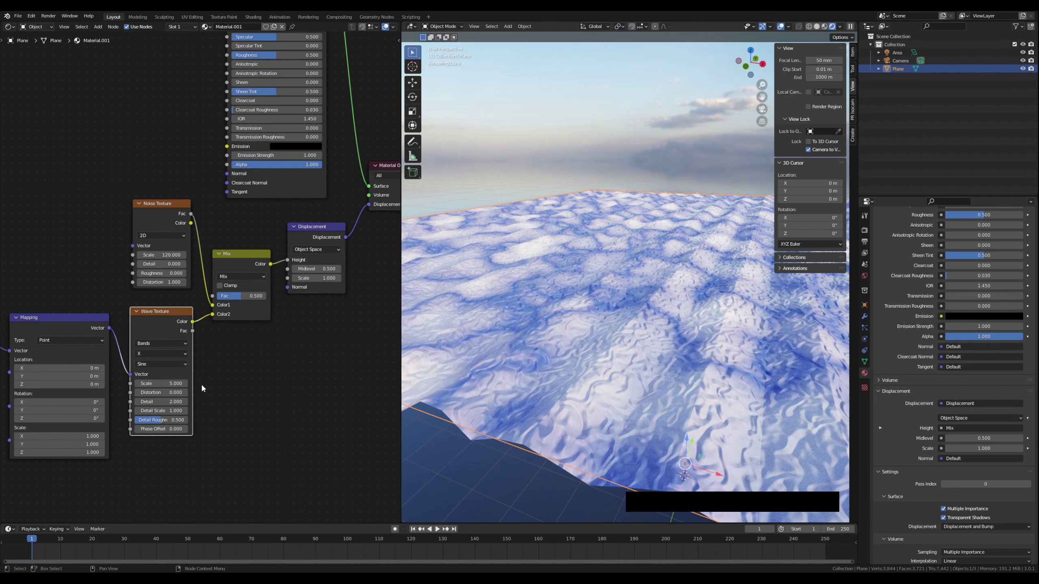
left_click(163, 383)
type("22")
key("Return")
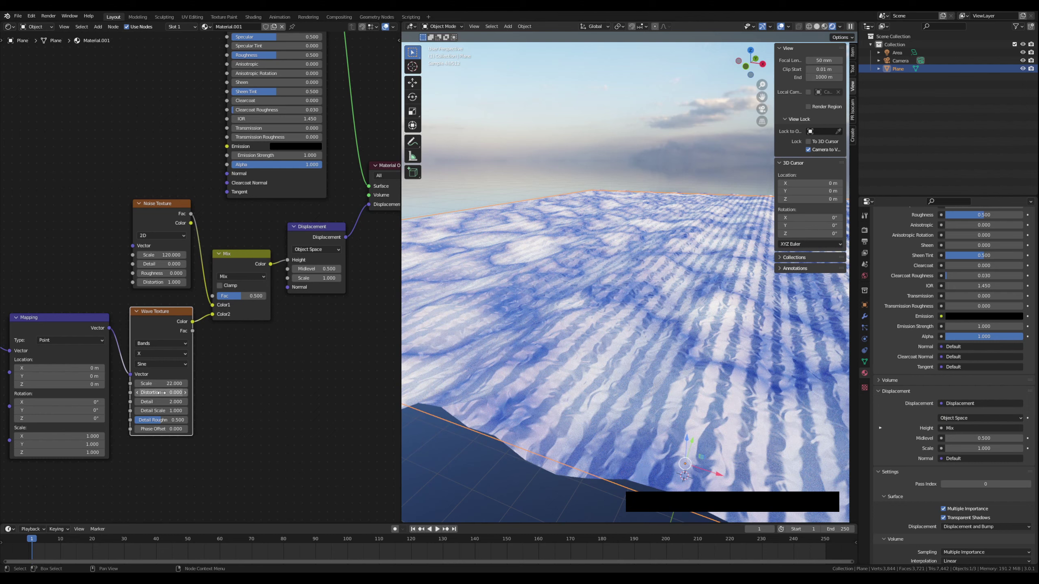
left_click(162, 393)
type("10")
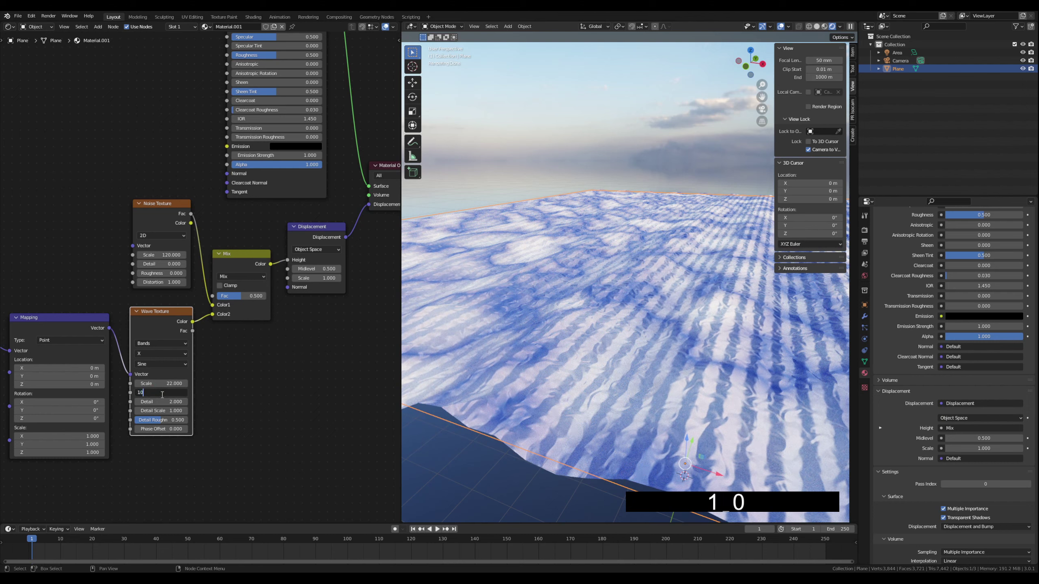
key("Return")
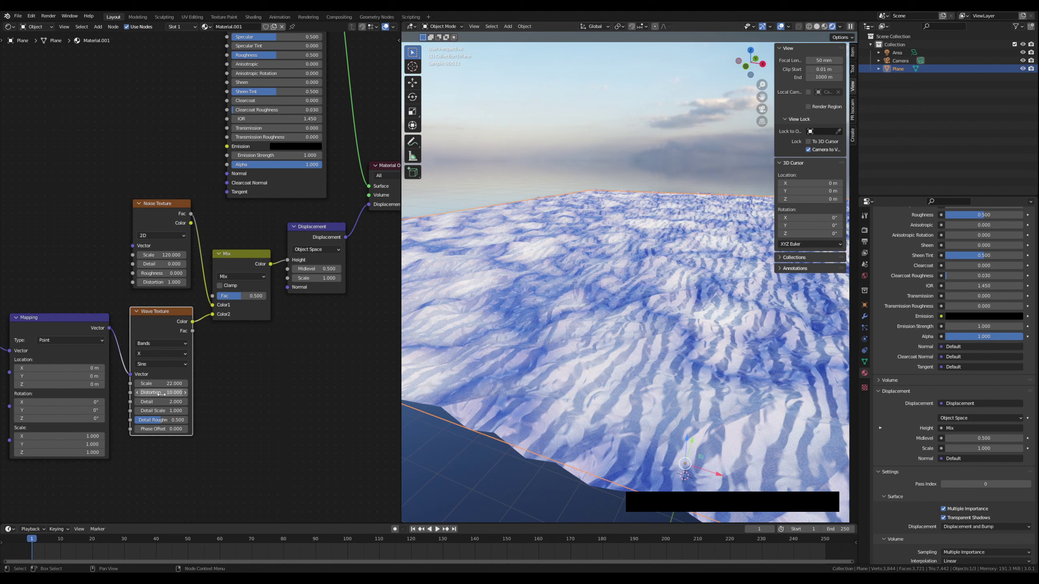
Step: Set the Wave Texture's Detail to 9 and Detail Scale to 2
double_click(165, 403)
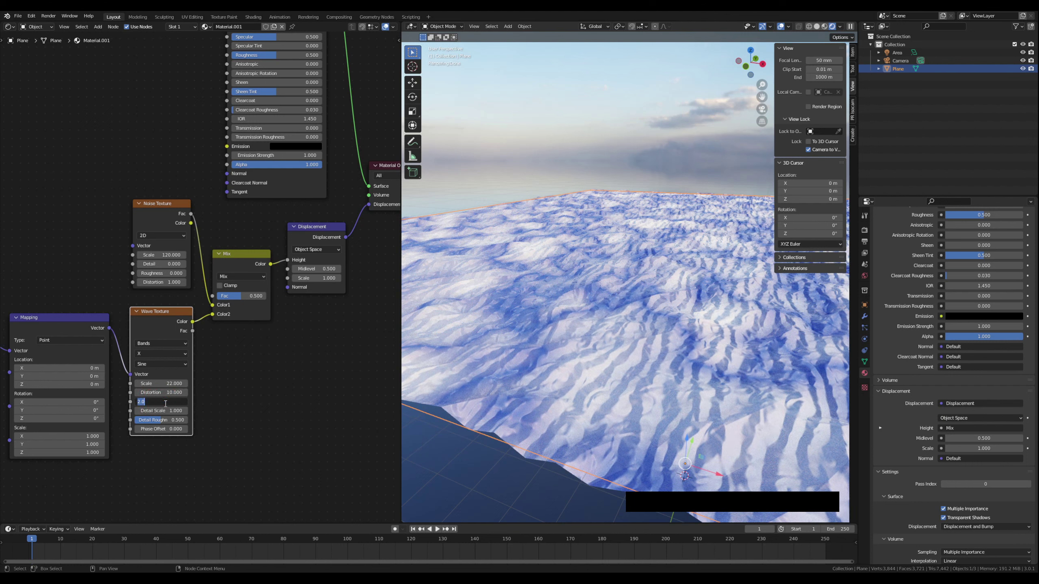
type("9")
key("Return")
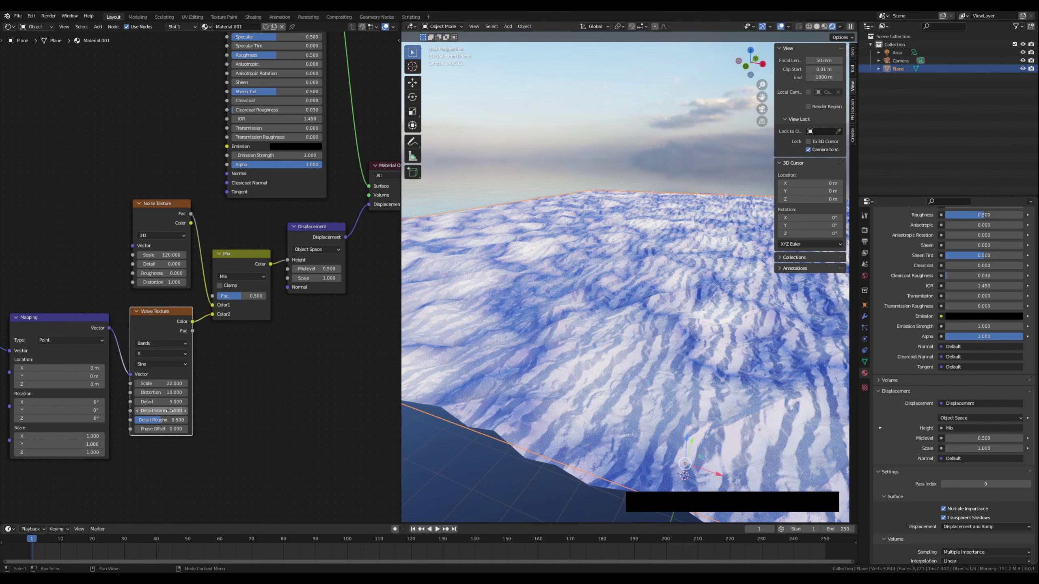
double_click(171, 411)
type("2")
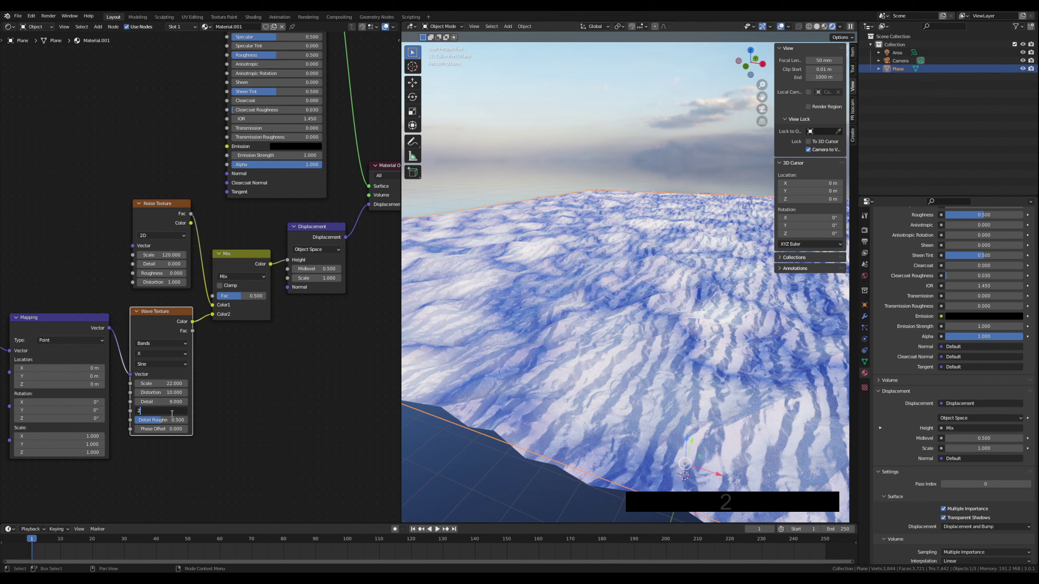
key("Return")
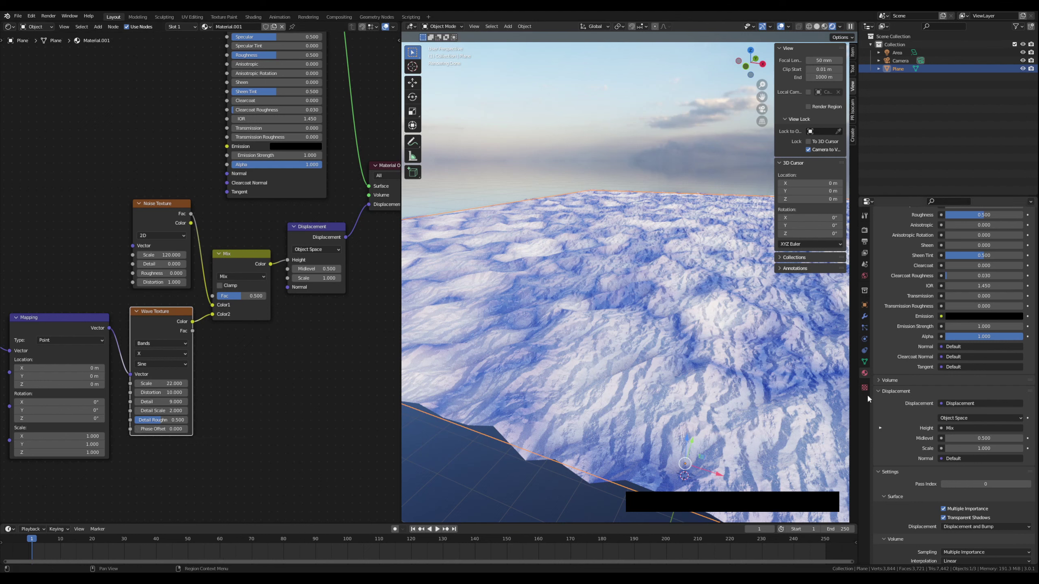
Step: Add a Subdivision Surface modifier to the plane and enable Adaptive Subdivision
middle_click_drag(669, 403, 478, 455)
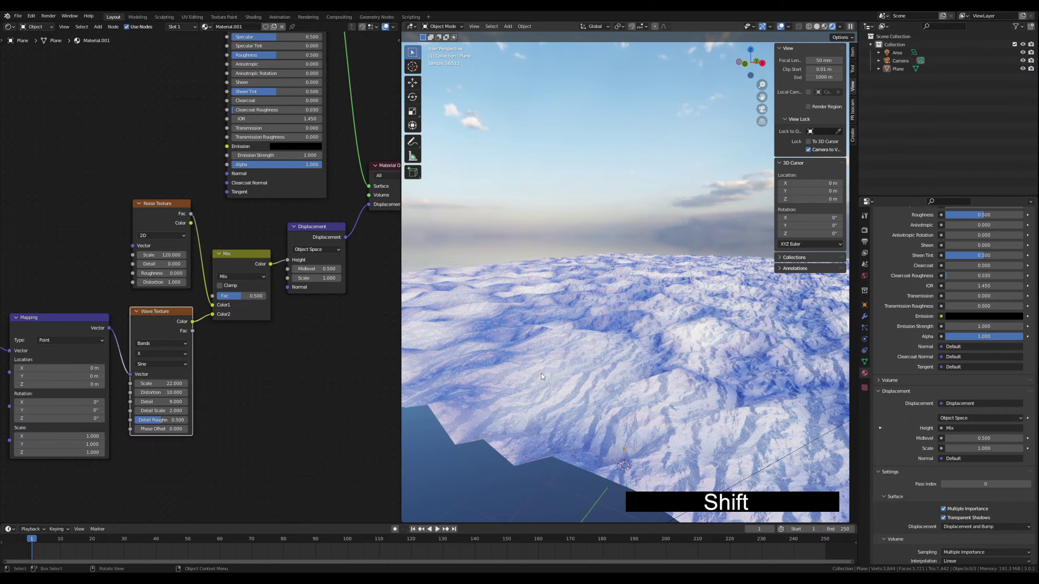
left_click(864, 318)
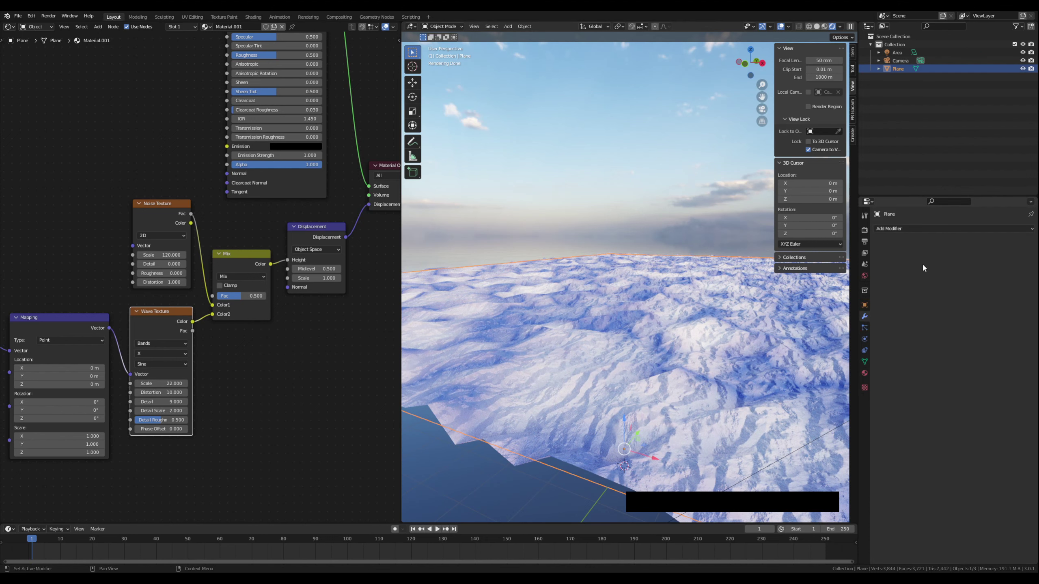
left_click(898, 228)
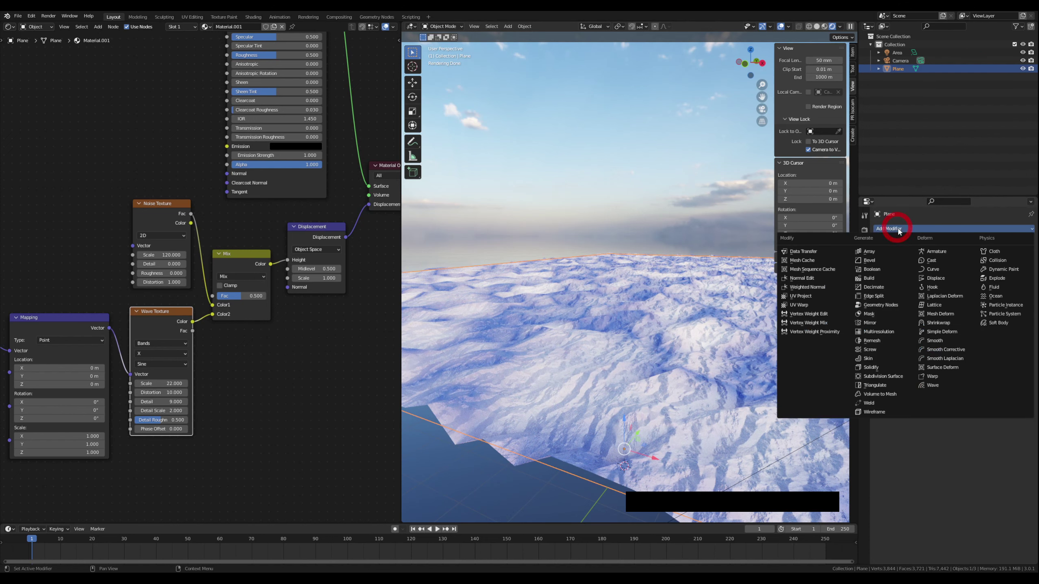
left_click(894, 377)
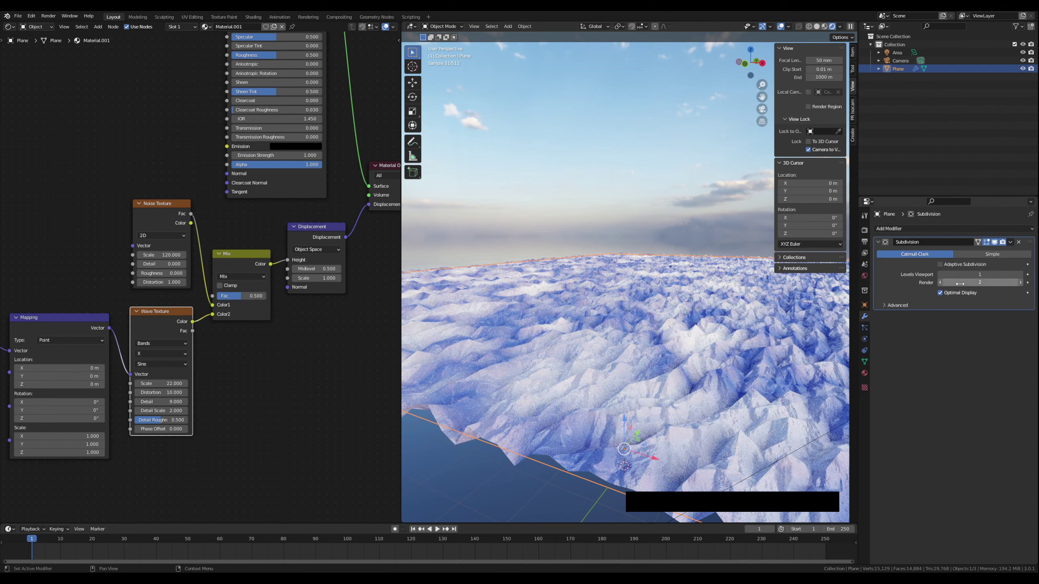
left_click(940, 264)
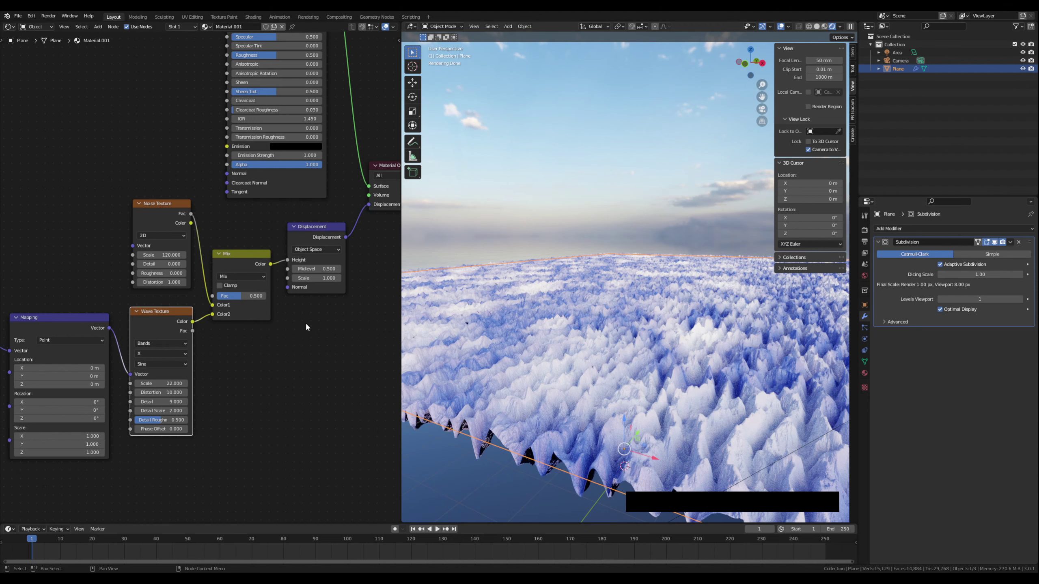
Step: Lower the Displacement node's Scale to 0.5
middle_click_drag(337, 322, 278, 361)
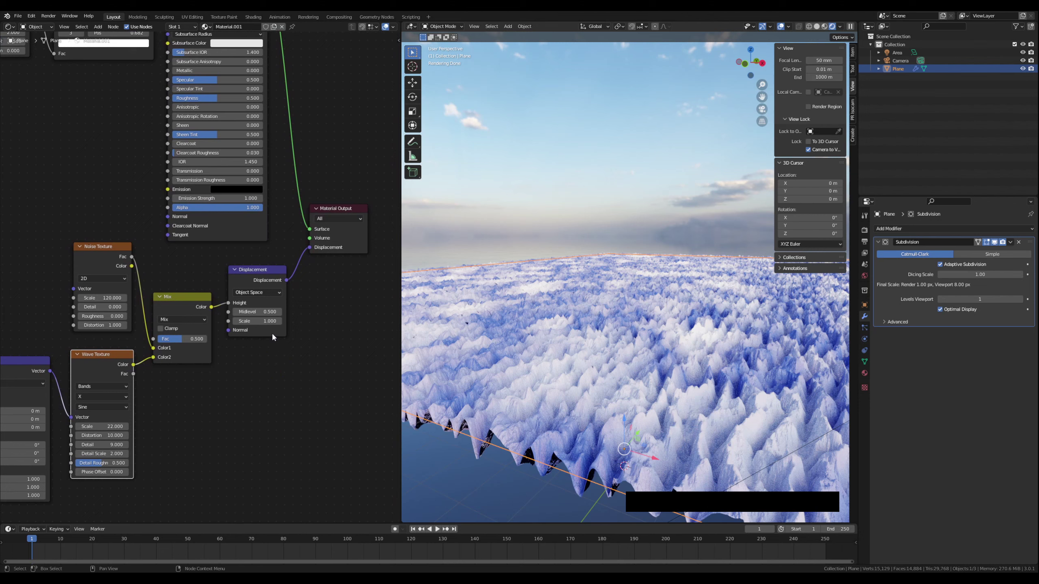
left_click(236, 321)
left_click(236, 322)
left_click(236, 321)
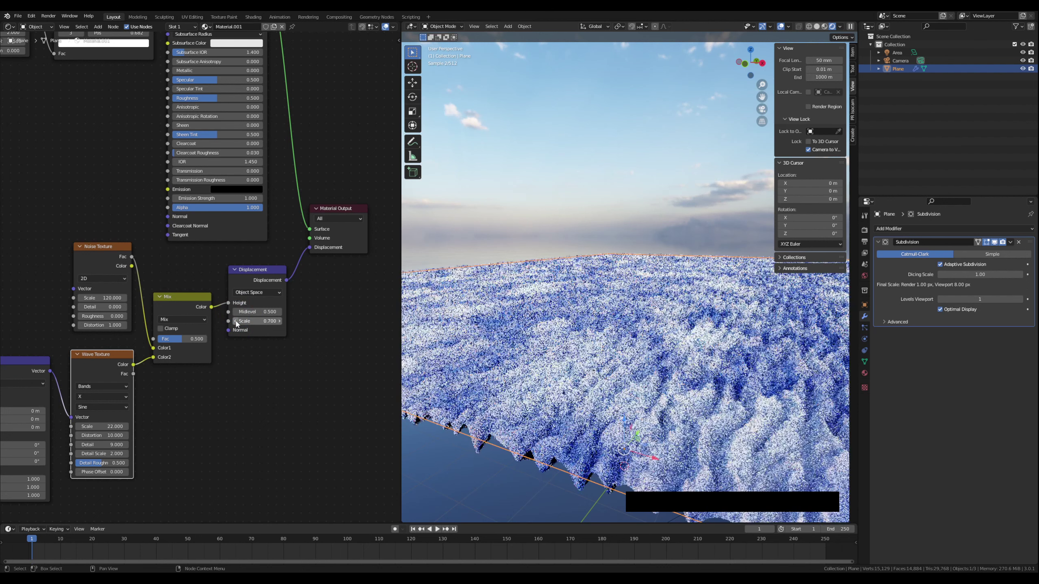
left_click(236, 321)
left_click(235, 321)
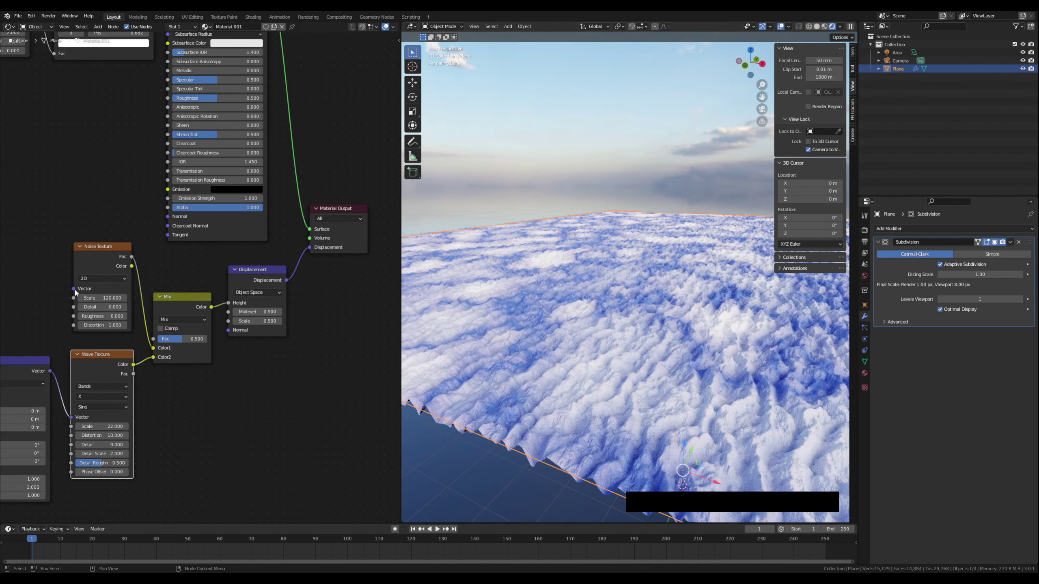
Step: Set the Principled BSDF's Roughness to about 0.118 and Transmission to 1
middle_click_drag(314, 113, 304, 242)
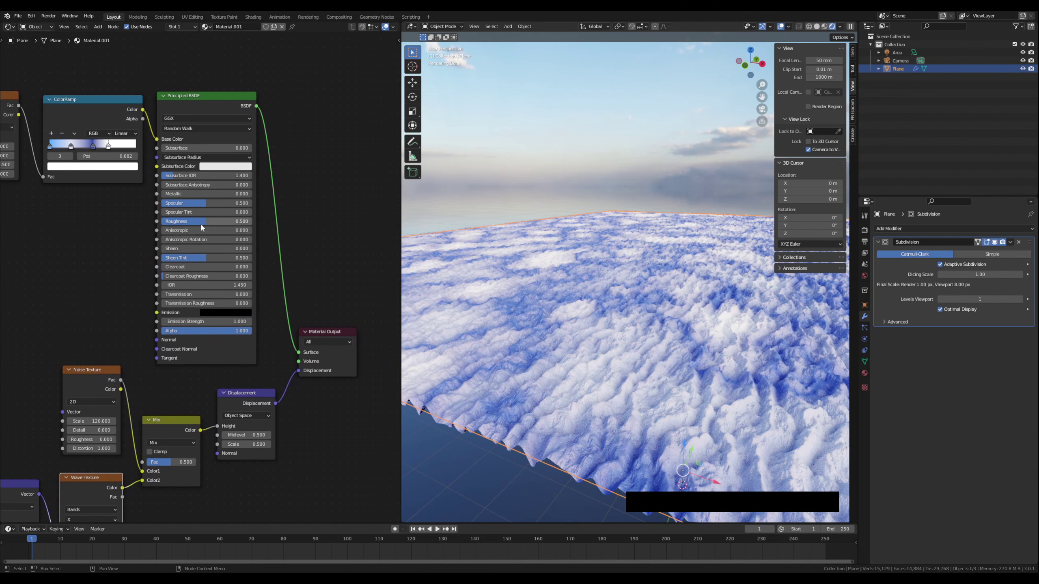
left_click_drag(195, 222, 187, 222)
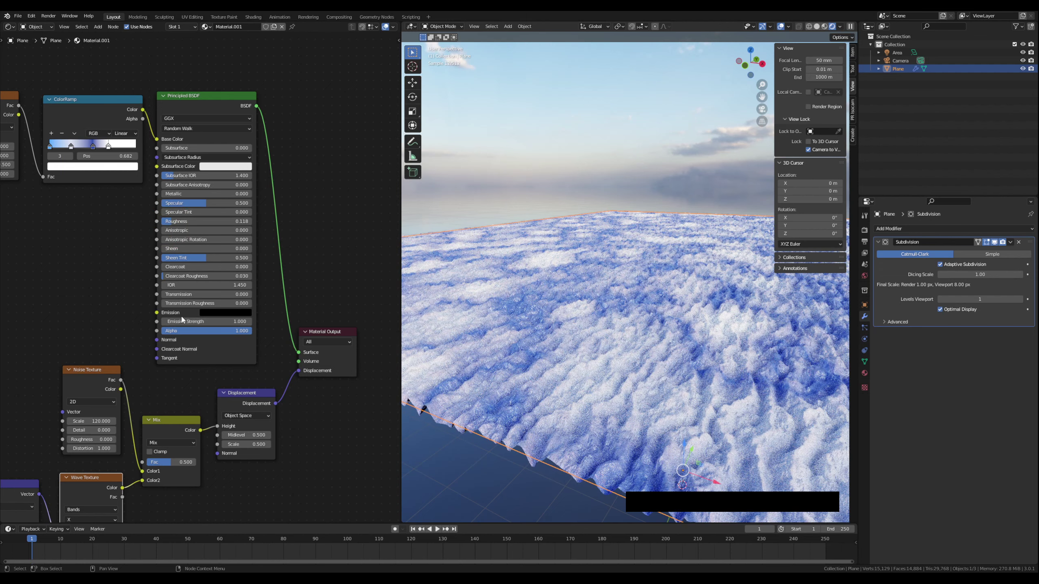
left_click_drag(179, 294, 250, 294)
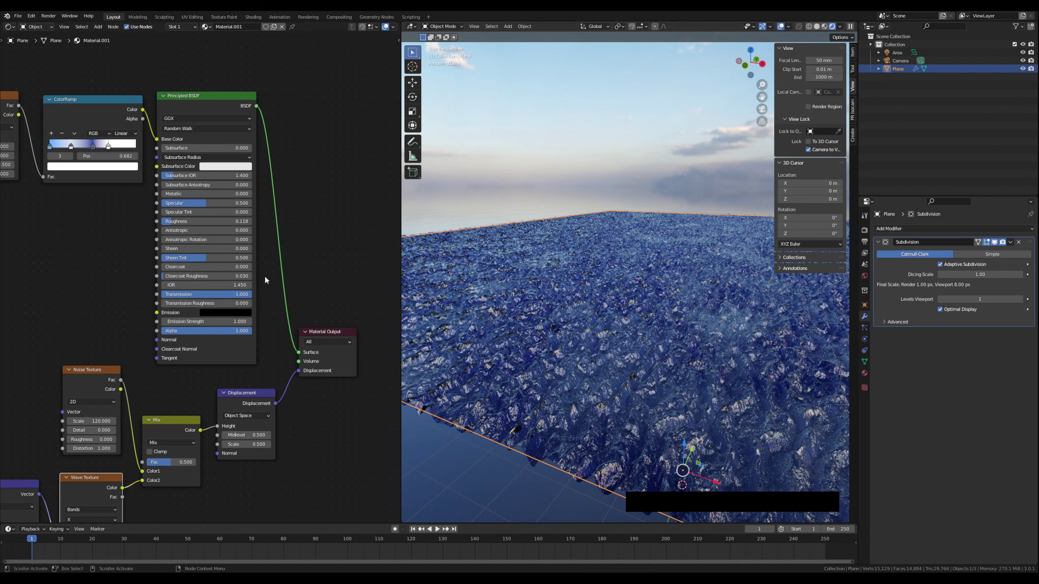
Step: Reduce the Principled BSDF's Specular to about 0.277 and Roughness to about 0.105
middle_click_drag(54, 248, 79, 285)
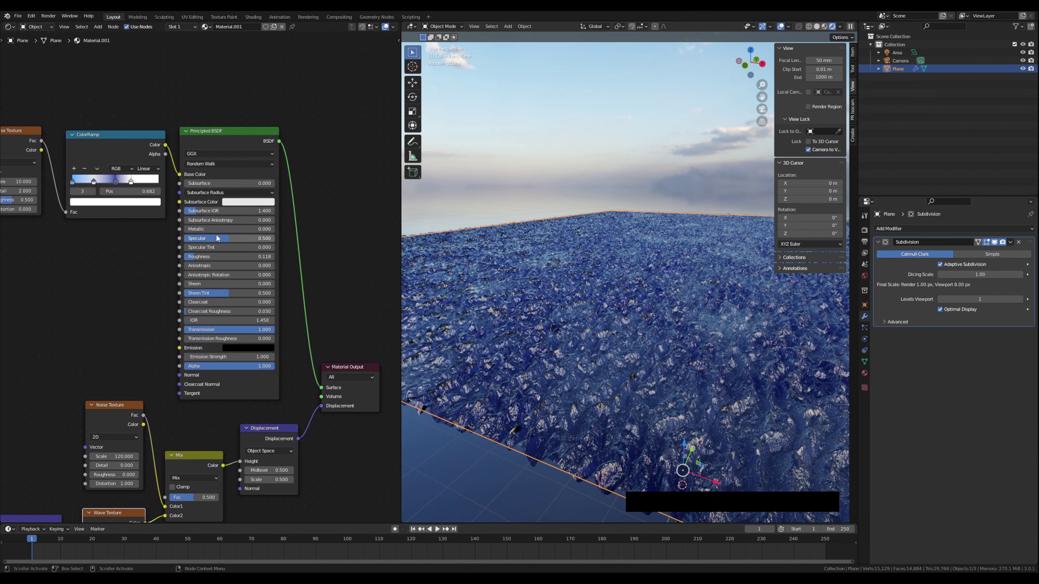
left_click(224, 241)
left_click_drag(224, 238, 221, 238)
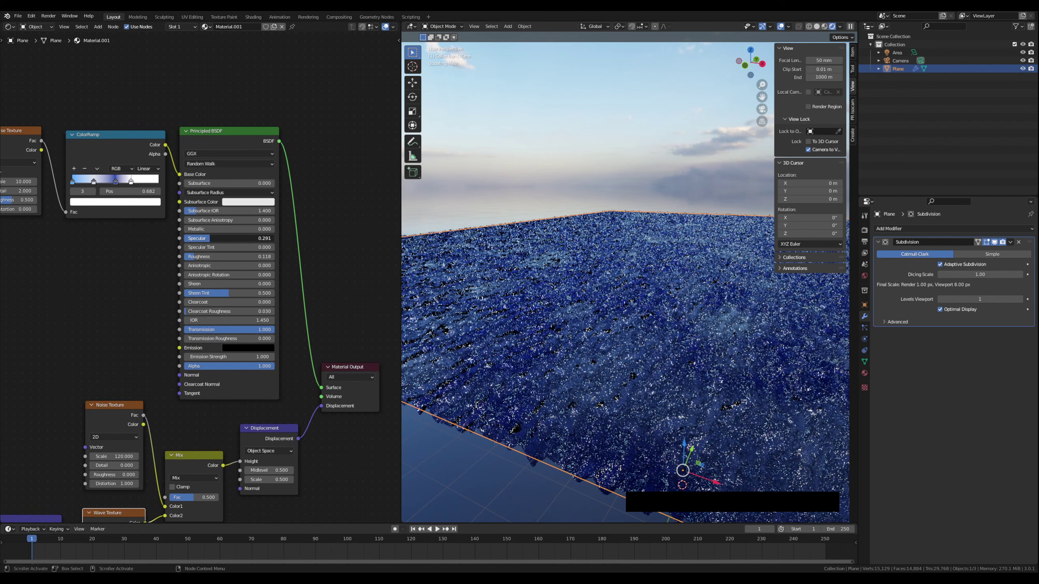
left_click_drag(221, 238, 224, 256)
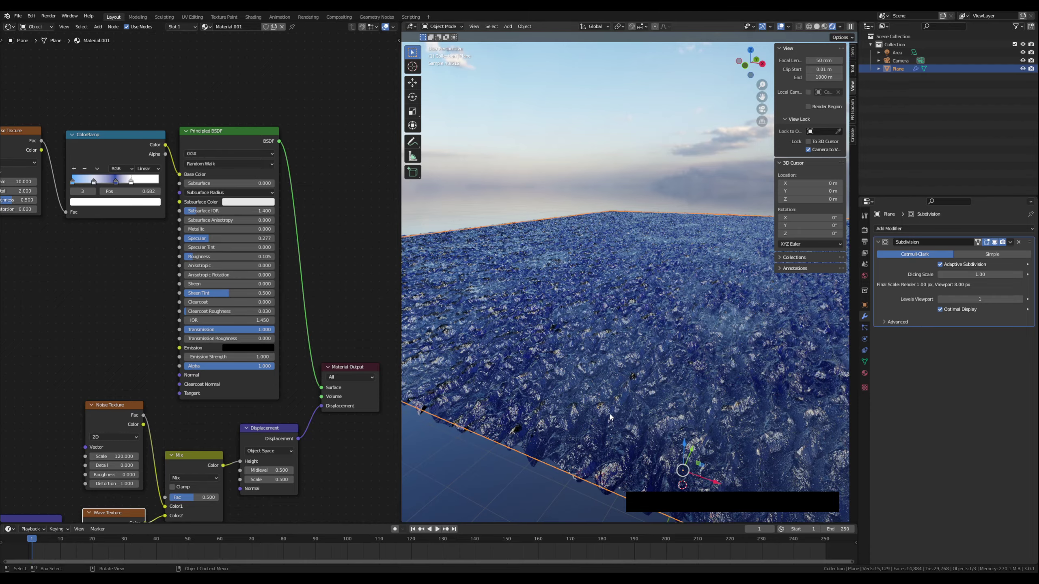
Step: Lower the Displacement node's Scale to 0.2 and deselect the plane
scroll(607, 418, "up", 3)
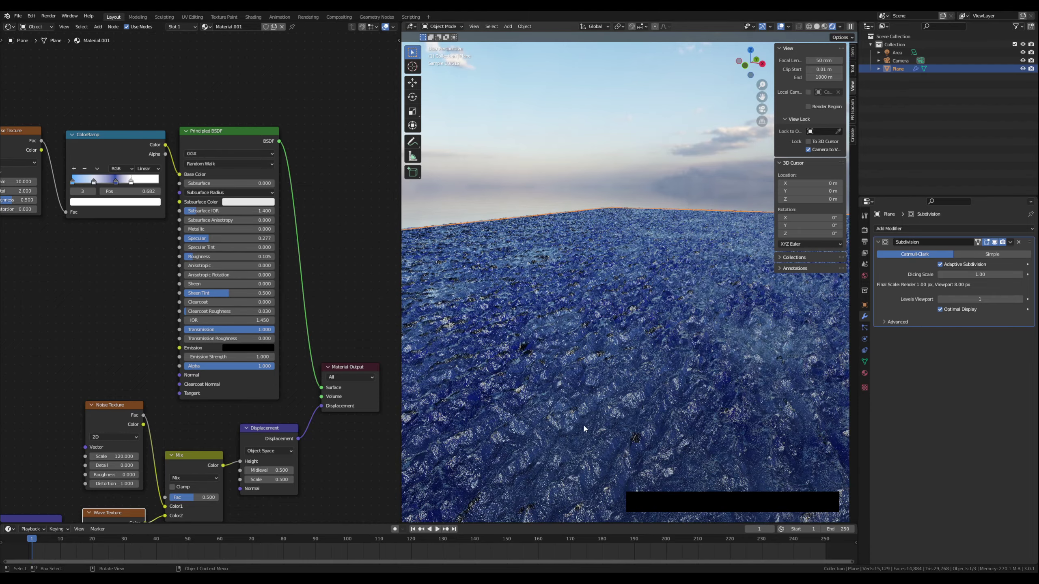
middle_click_drag(583, 424, 617, 341)
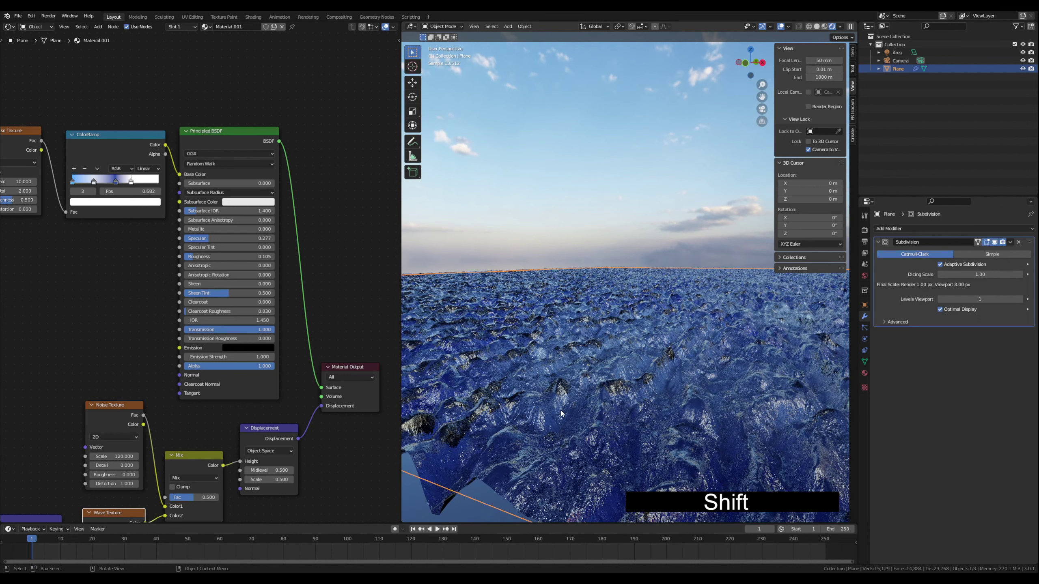
middle_click_drag(323, 489, 322, 405)
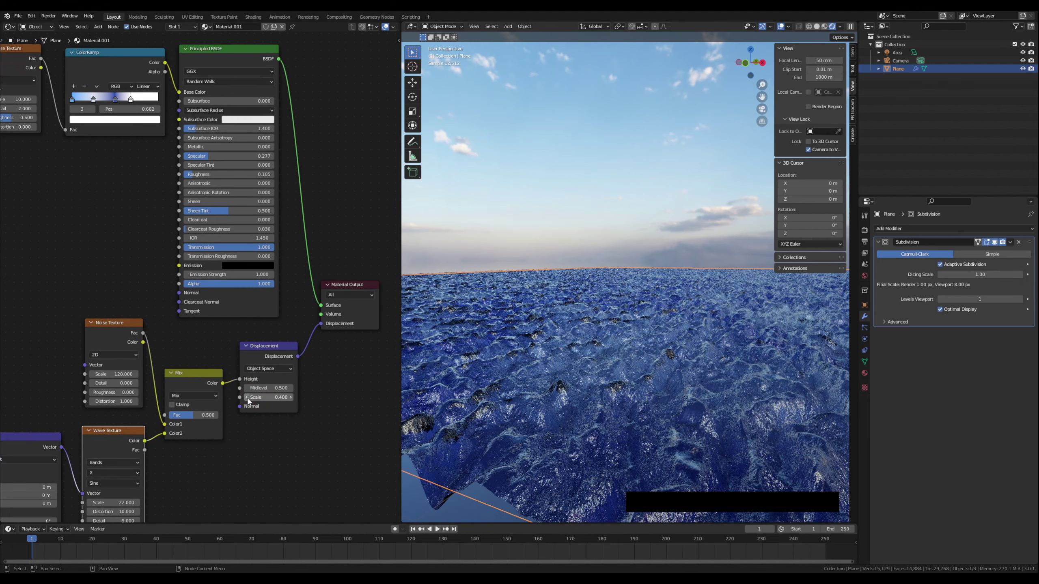
left_click(248, 399)
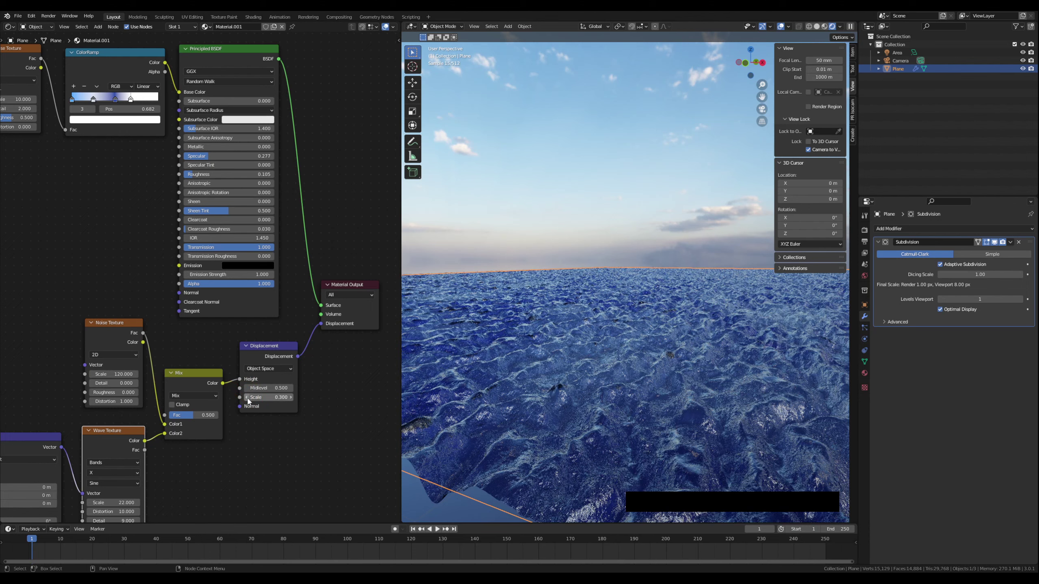
left_click(248, 399)
left_click(562, 226)
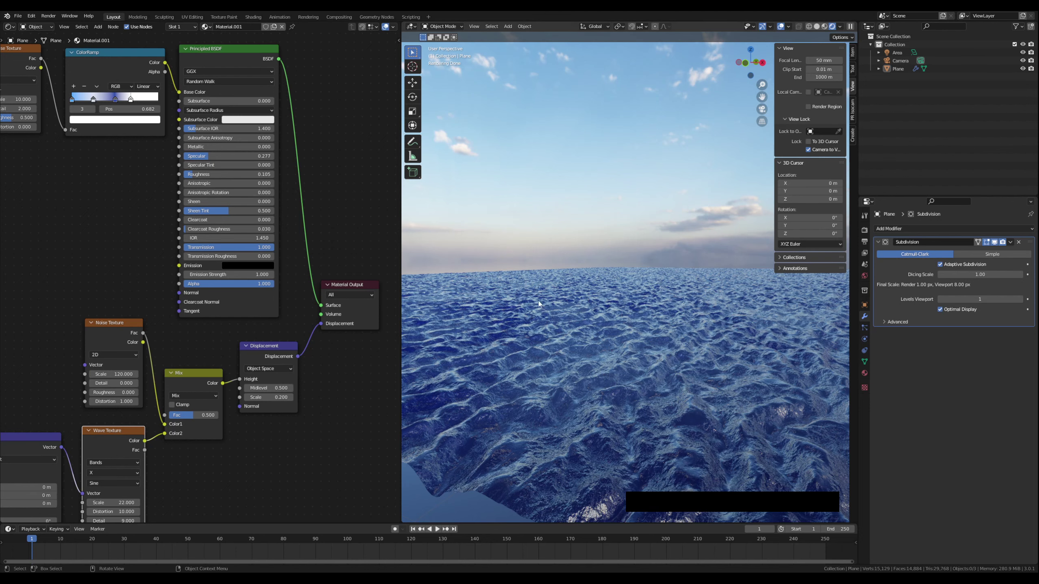
Step: Check the water from several angles in a widened viewport and switch the shader editor to the World nodes
left_click_drag(402, 264, 169, 266)
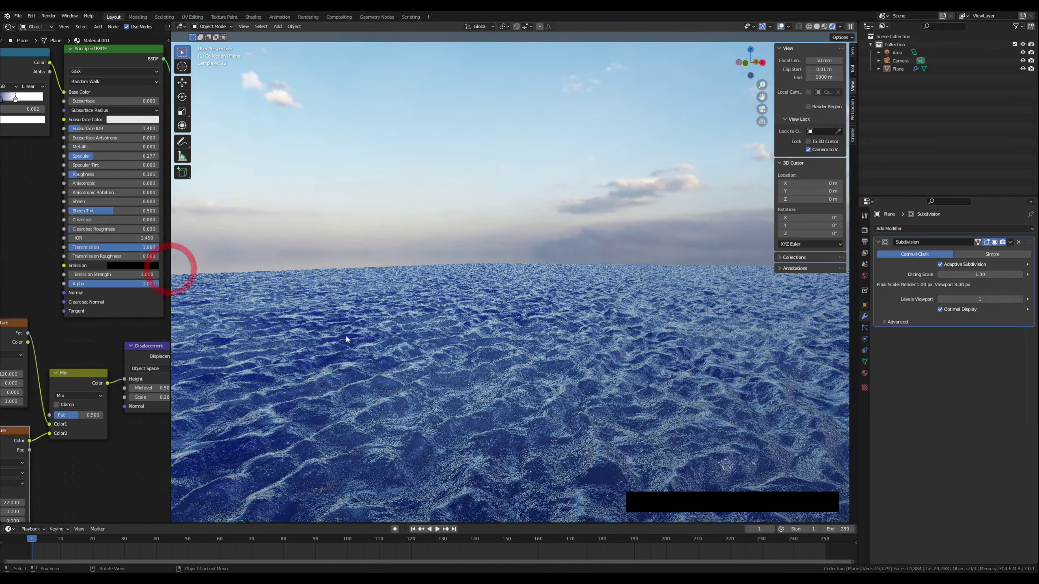
middle_click_drag(376, 383, 513, 382)
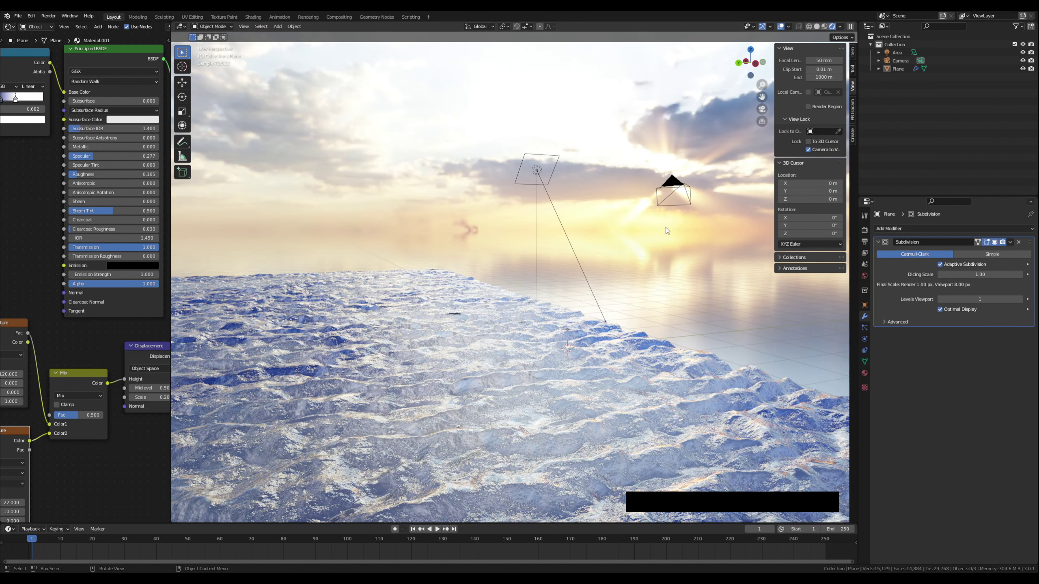
middle_click_drag(552, 320, 440, 304)
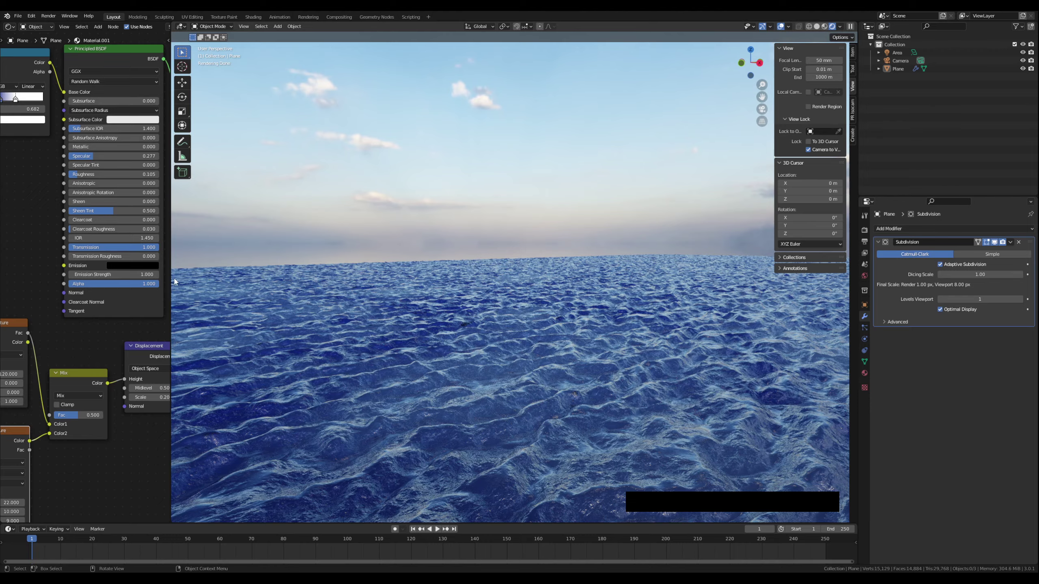
left_click_drag(170, 248, 263, 253)
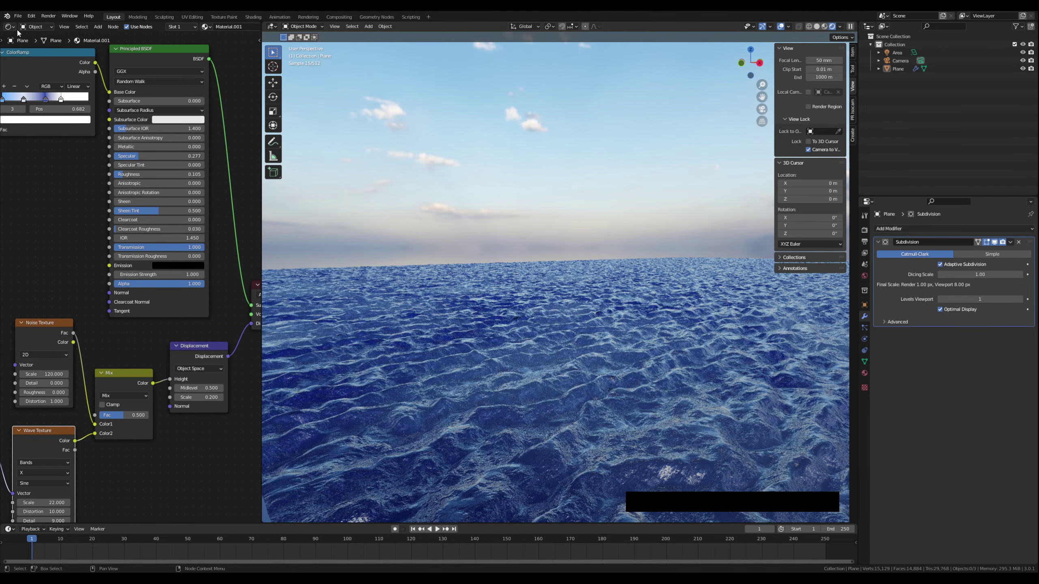
left_click(35, 27)
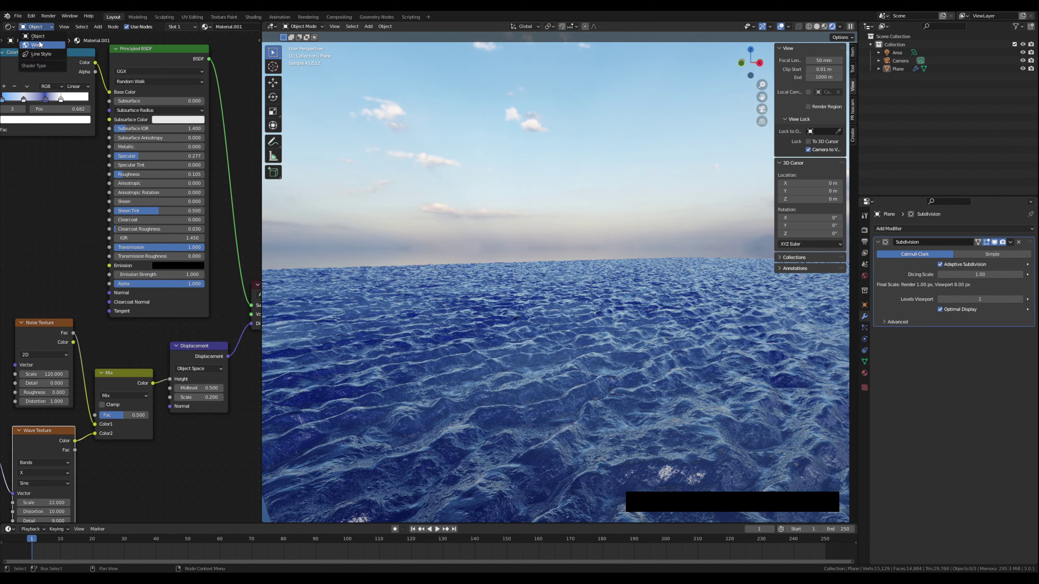
left_click(39, 43)
Step: Lower the world Background node's Strength to 0.5
middle_click_drag(60, 374, 117, 381)
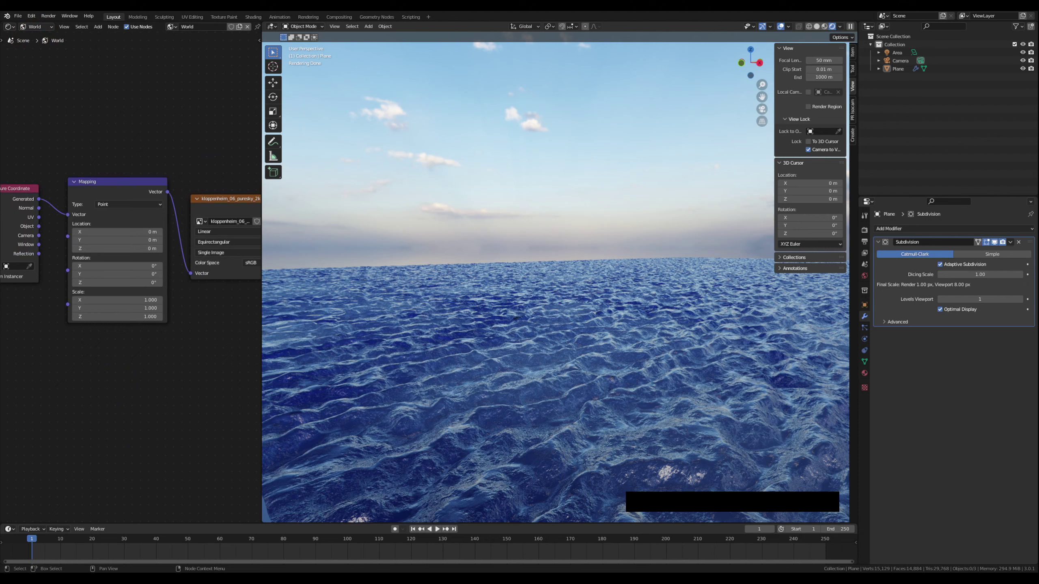
middle_click_drag(190, 340, 63, 341)
middle_click_drag(166, 309, 104, 336)
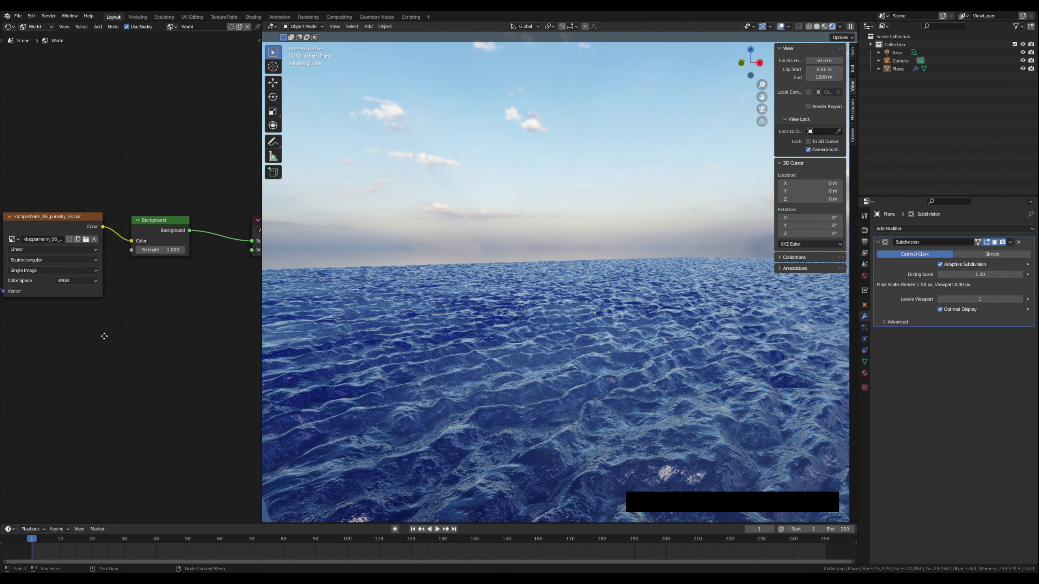
left_click(138, 249)
left_click(139, 250)
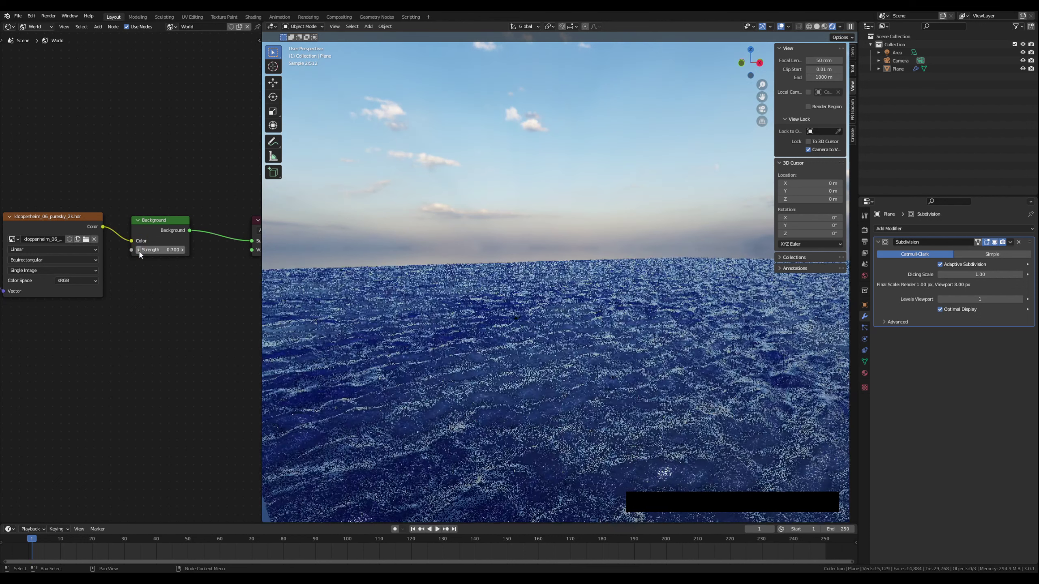
left_click(139, 250)
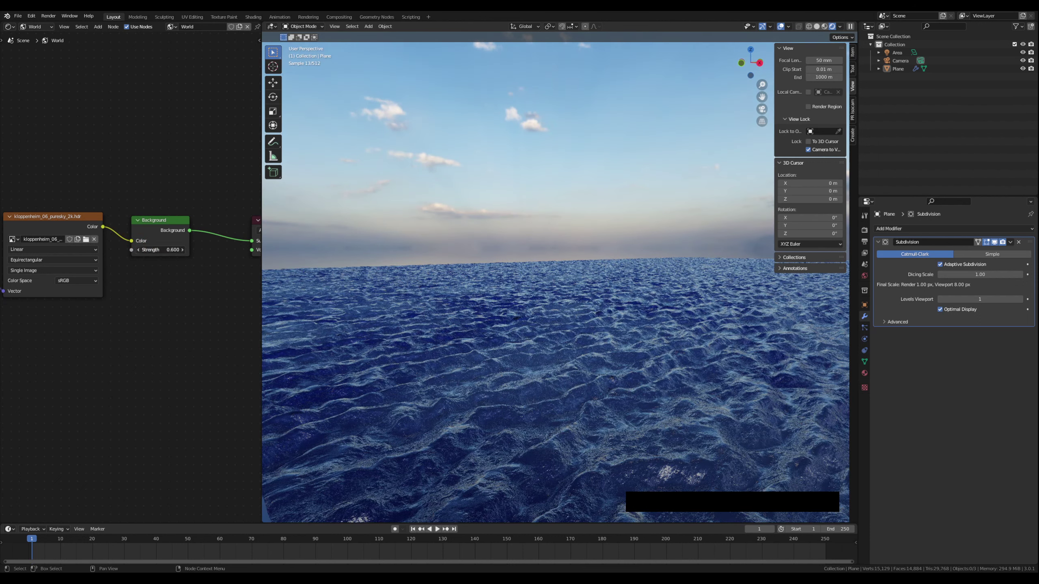
left_click(139, 250)
Step: Rotate the sky HDRI by setting the world Mapping node's Z rotation to about -202°
middle_click_drag(83, 351, 164, 344)
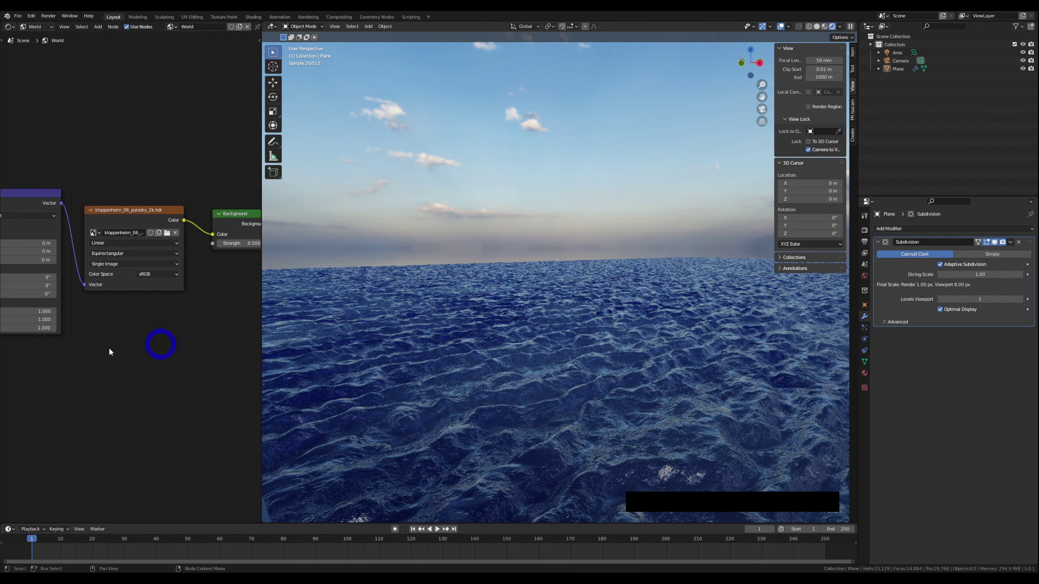
middle_click_drag(48, 382, 86, 392)
middle_click_drag(56, 357, 144, 383)
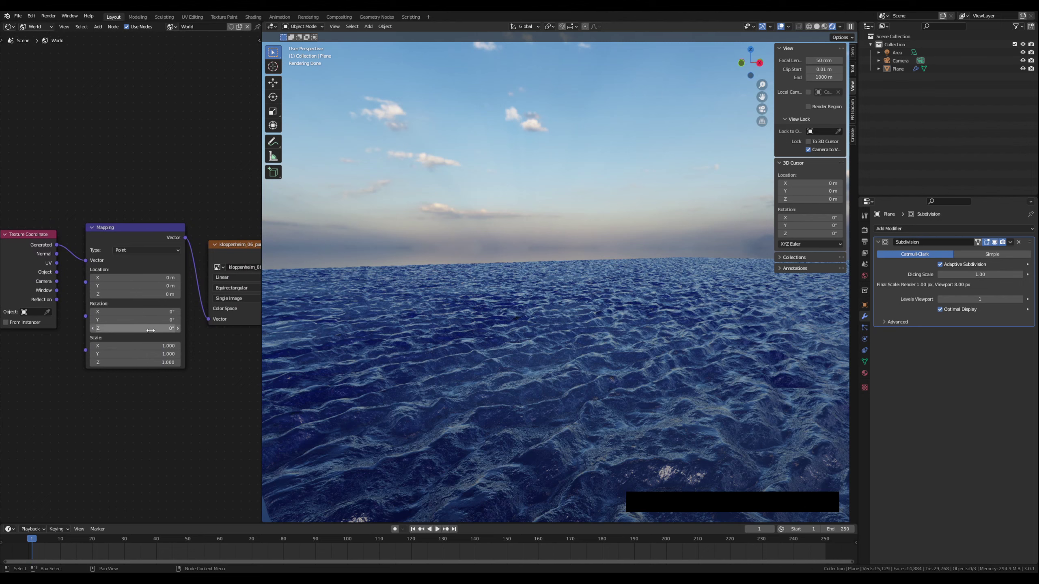
mouse_move(163, 328)
left_mouse_down()
mouse_move(1, 328)
mouse_move(258, 328)
mouse_move(165, 328)
left_mouse_up()
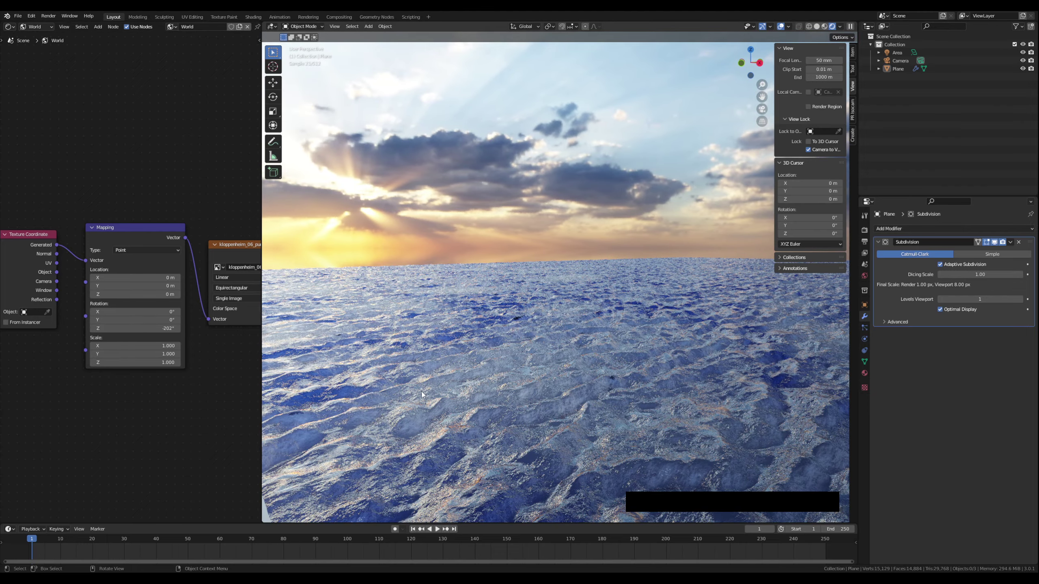
middle_click_drag(425, 397, 394, 384, "shift")
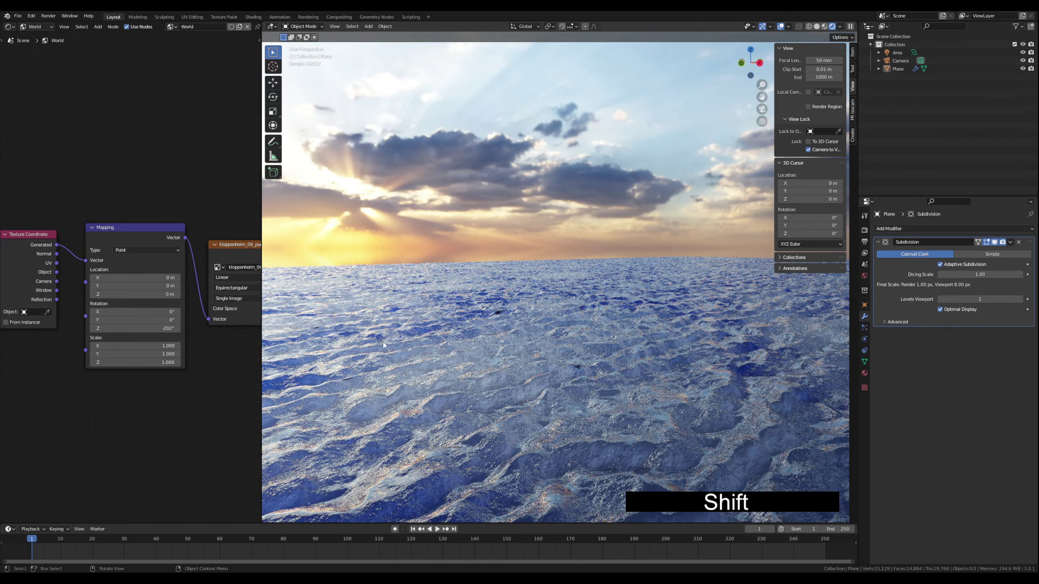
middle_click_drag(504, 369, 511, 372, "shift")
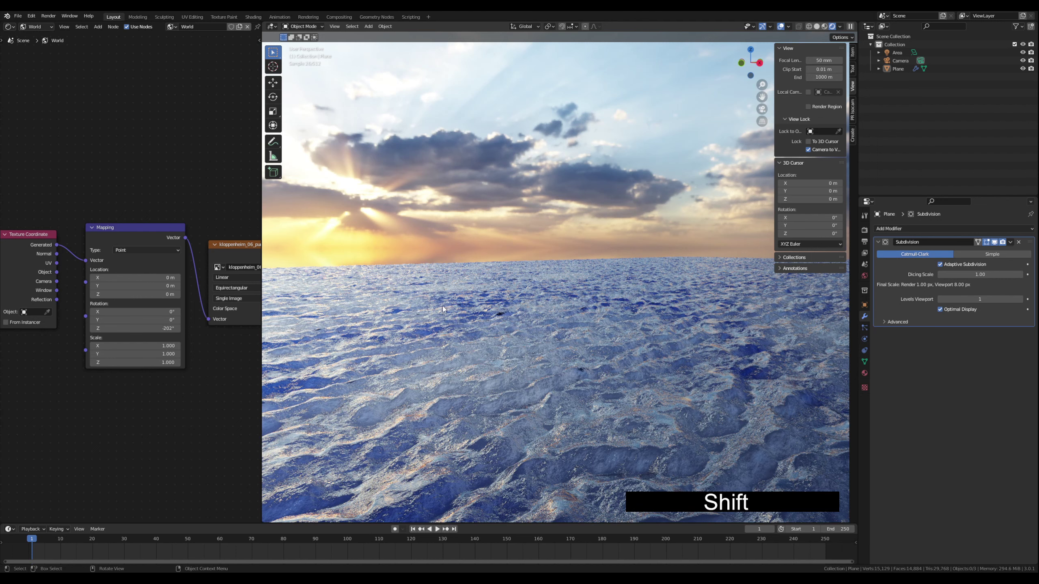
Step: Try shifting the world Mapping node's Y location, and try a Z location of 0.3 m
left_click(92, 286)
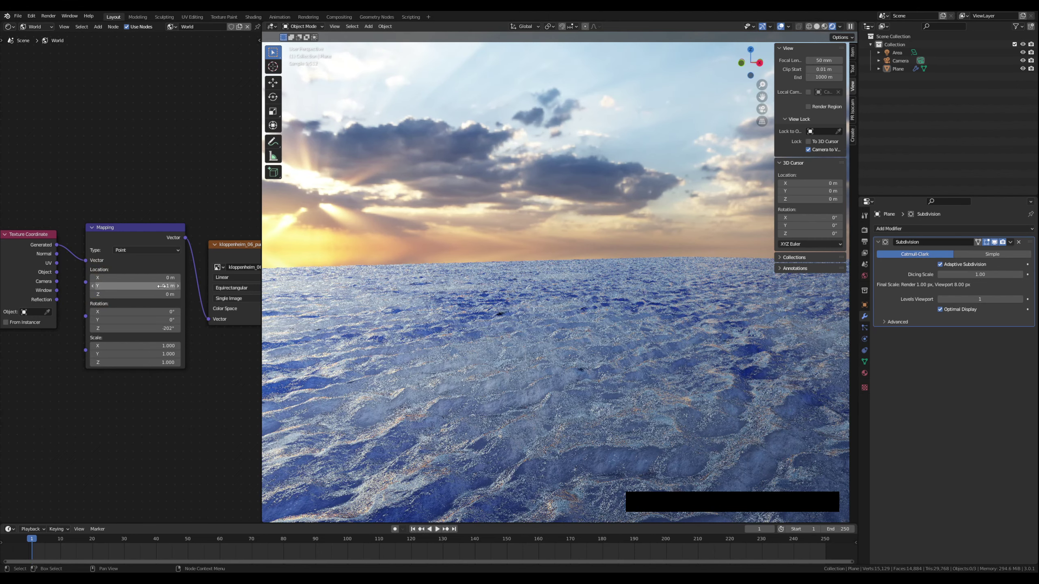
left_click(177, 286)
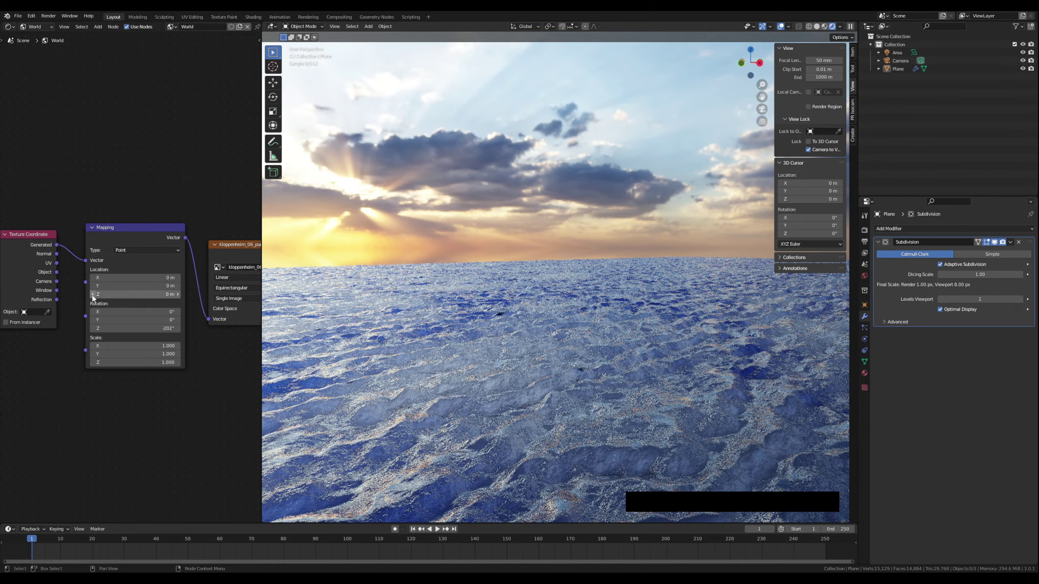
left_click(93, 294)
left_click(177, 294)
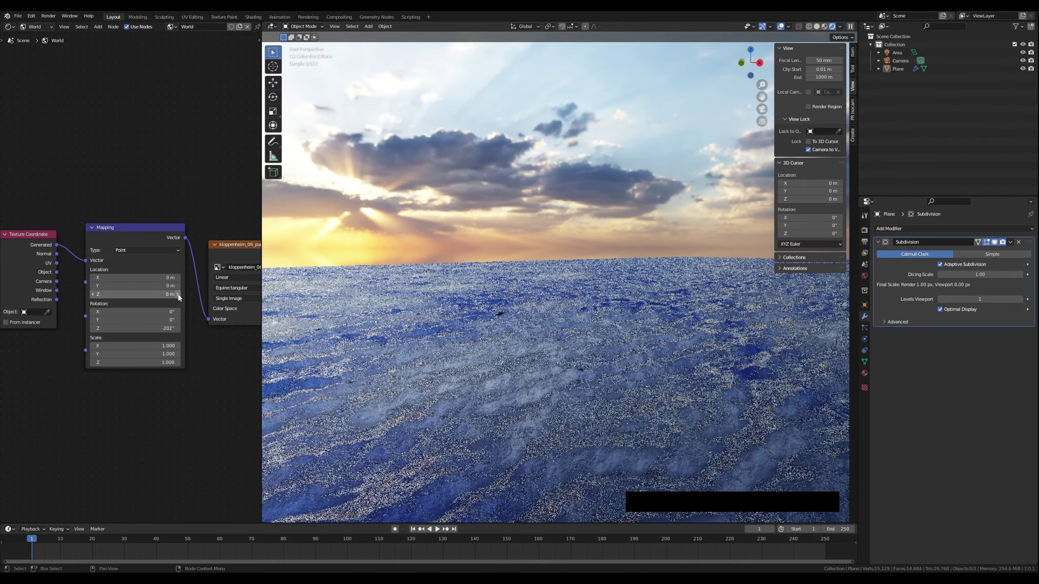
left_click(177, 294)
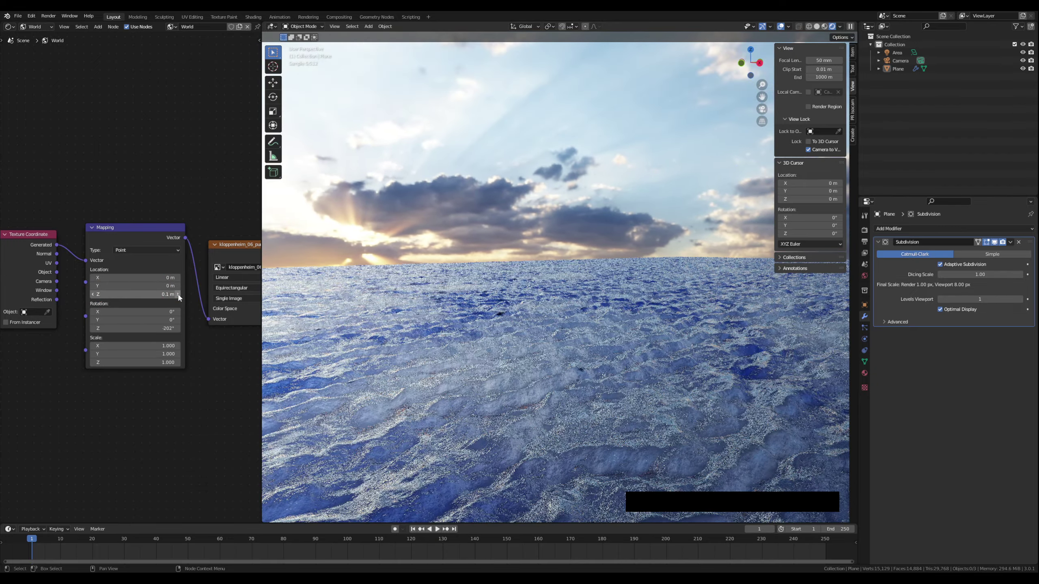
left_click(155, 295)
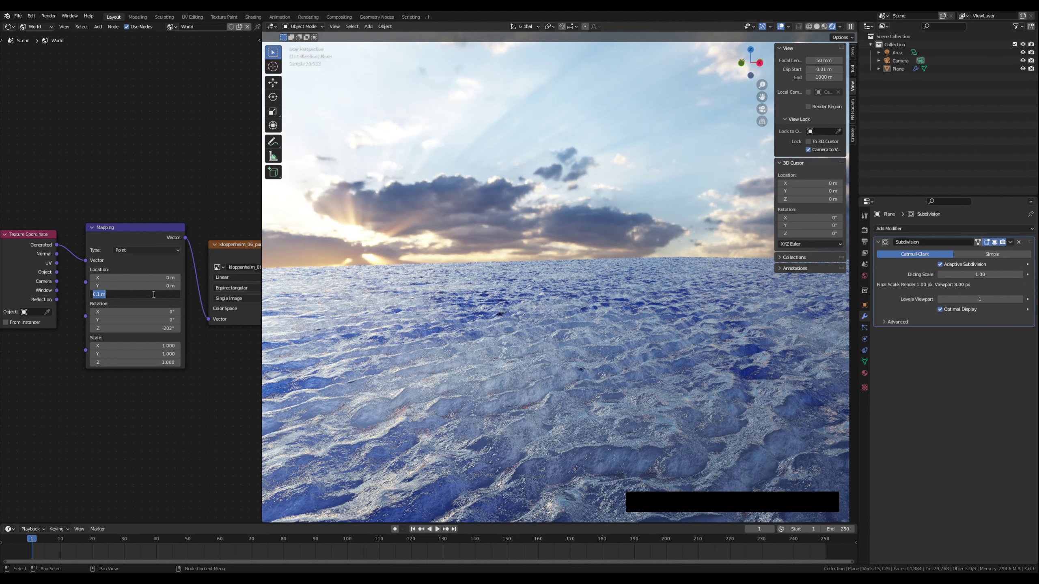
type("0.3")
key("Return")
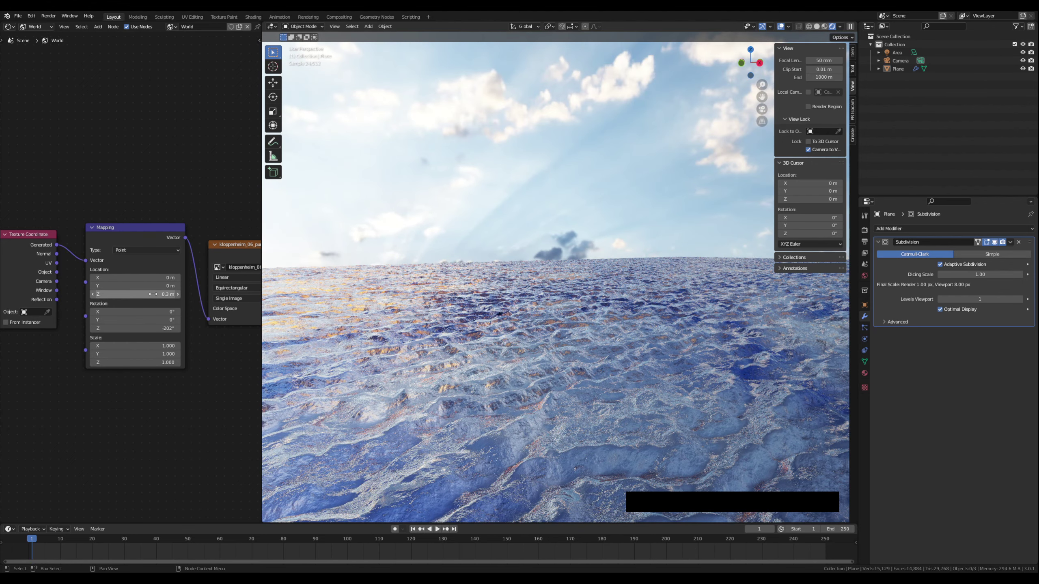
Step: Set the world Mapping node's Z location to 0.03 m
left_click(153, 294)
type("0.03")
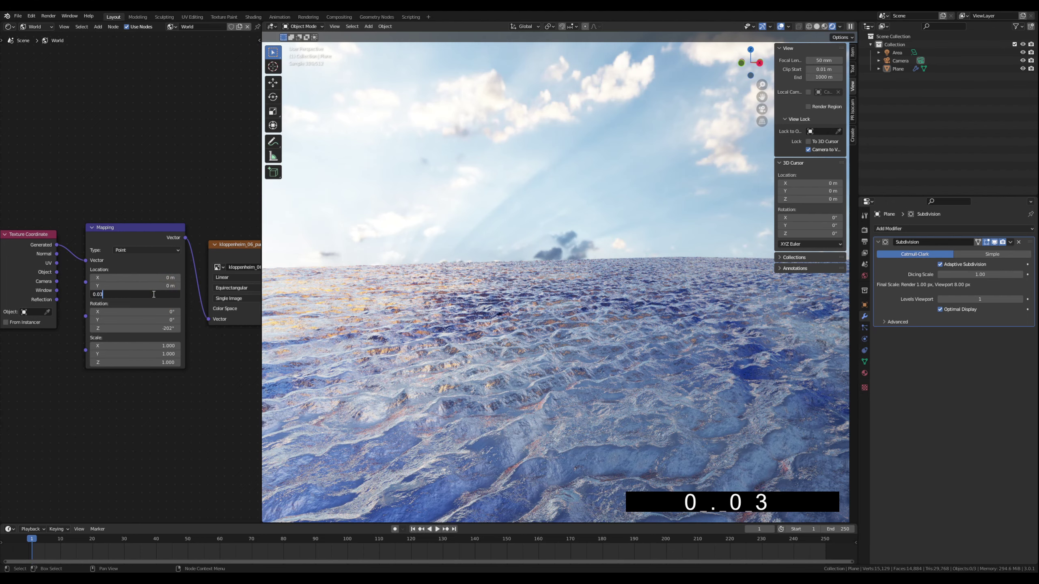
key("Return")
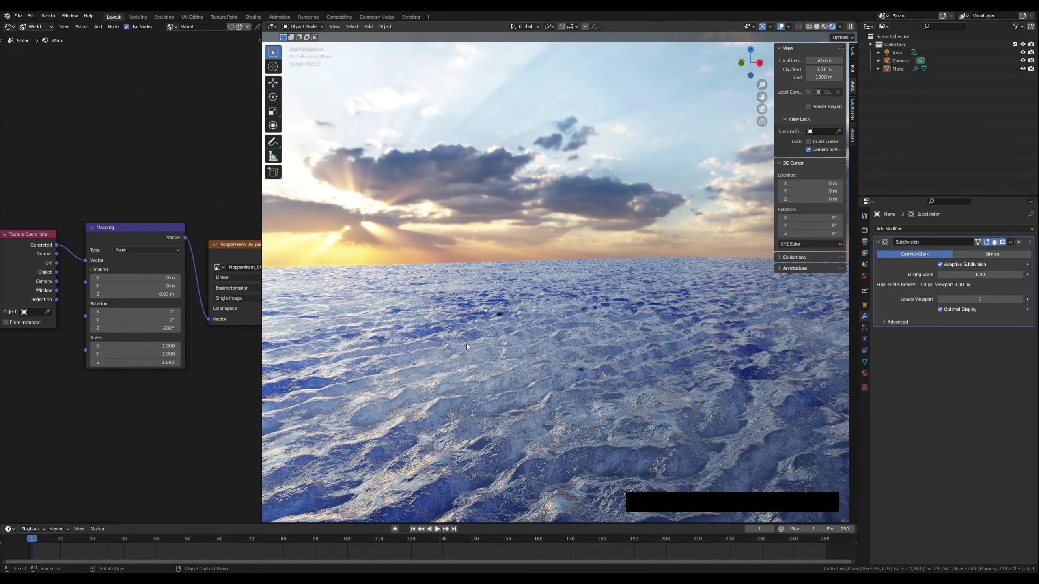
middle_click_drag(466, 346, 418, 352)
middle_click_drag(401, 354, 424, 341)
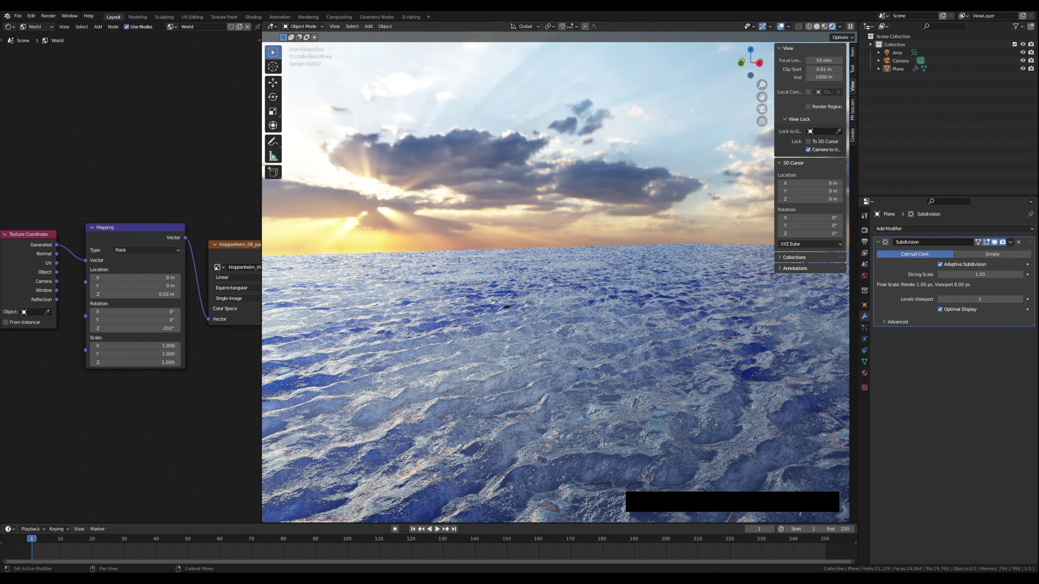
Step: Select the ocean plane and lower the world Background node's Strength to 0.3
left_click(632, 290)
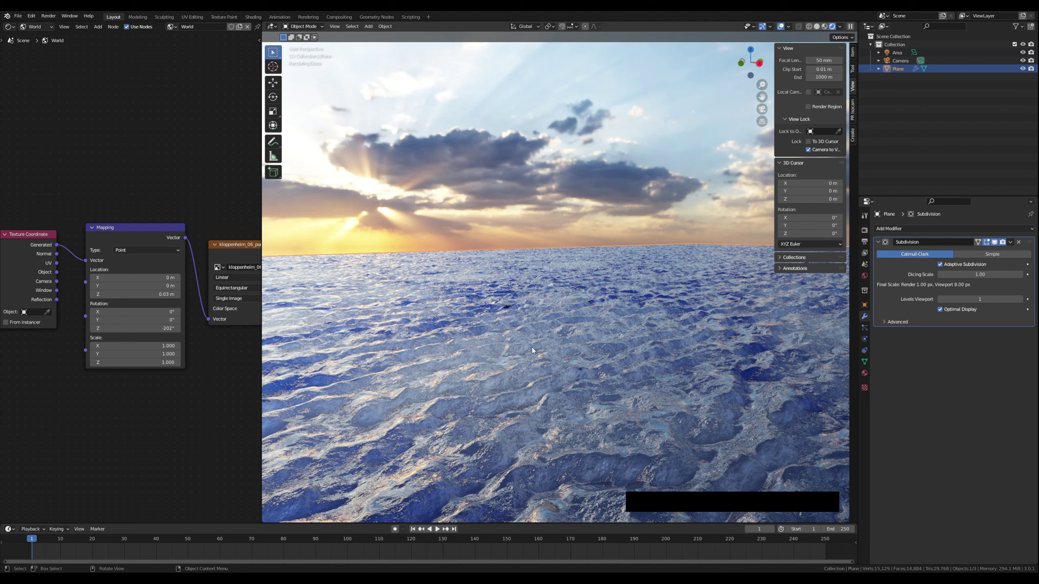
left_click(36, 27)
middle_click_drag(205, 388, 125, 388)
middle_click_drag(200, 319, 120, 327)
middle_click_drag(210, 357, 202, 356)
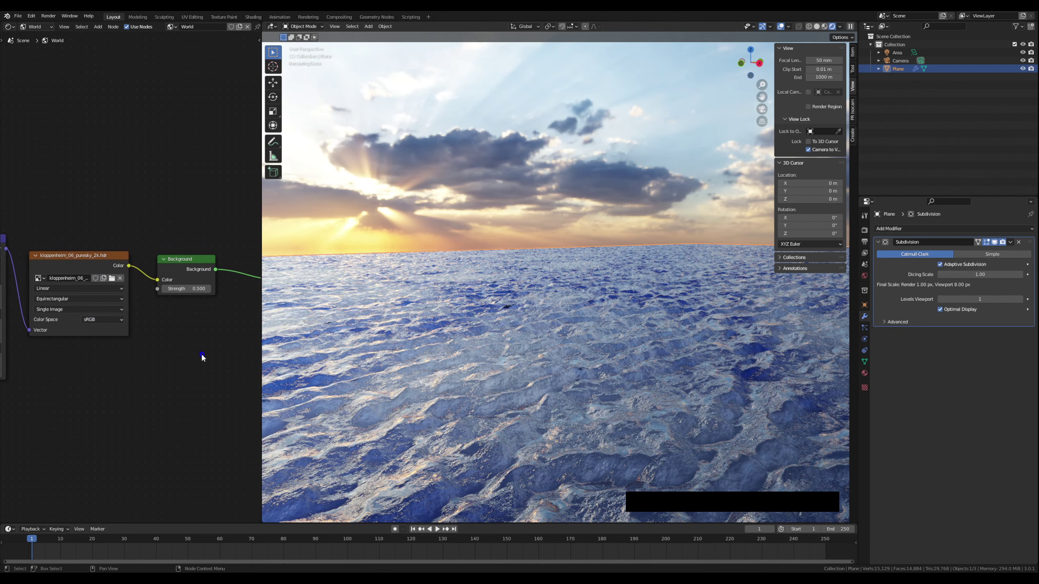
left_click(164, 289)
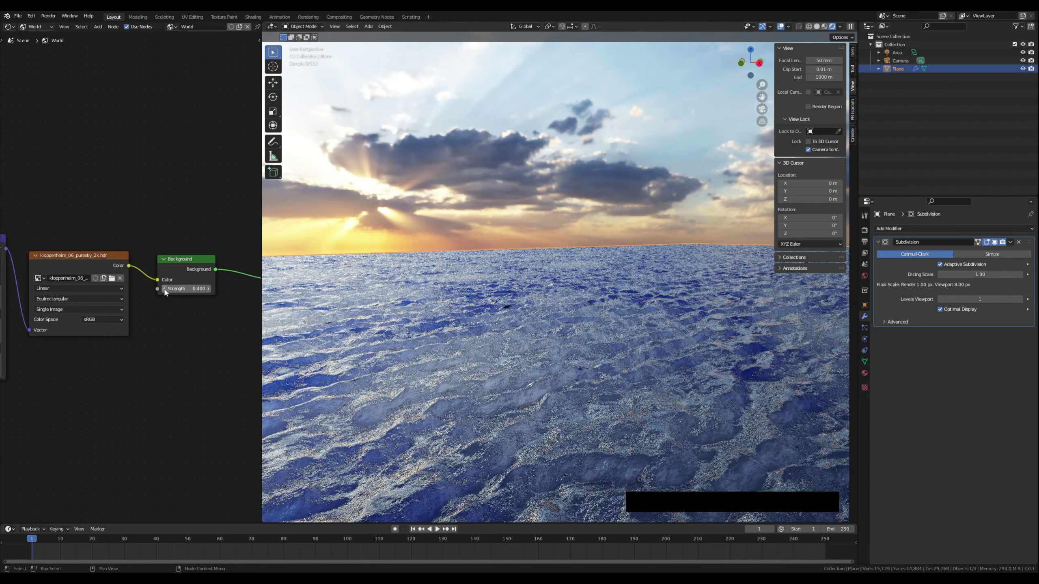
left_click(165, 289)
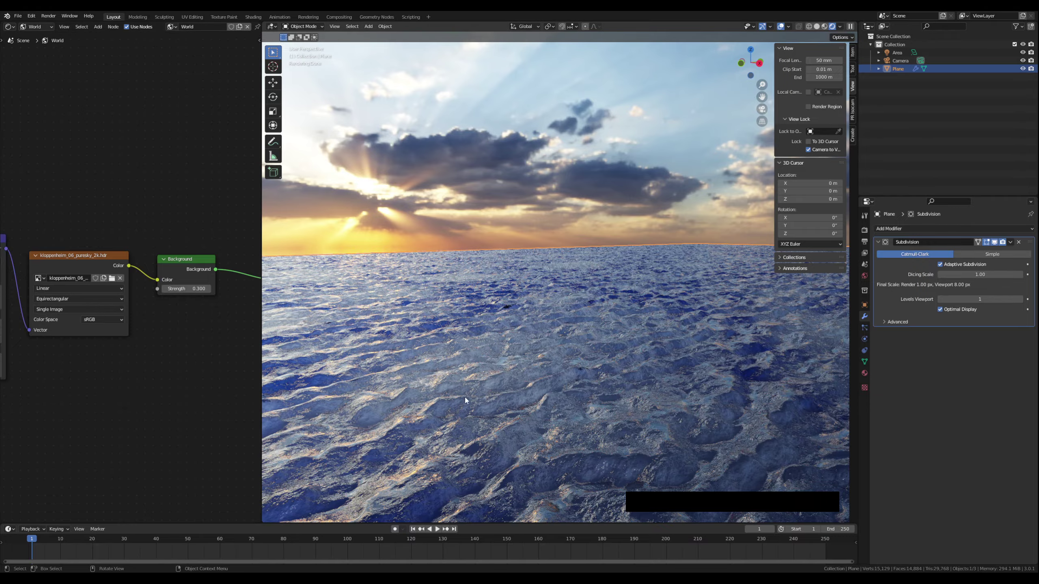
Step: Switch the shader editor back to the plane's object material and lower the Displacement node's Scale to 0.1
middle_click_drag(538, 399, 534, 313)
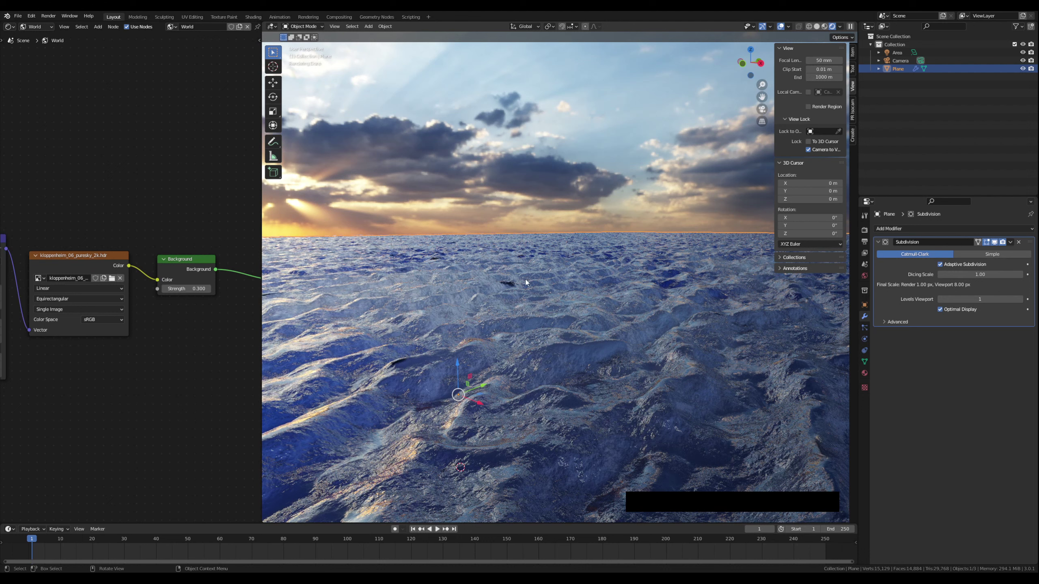
left_click(38, 26)
left_click(40, 36)
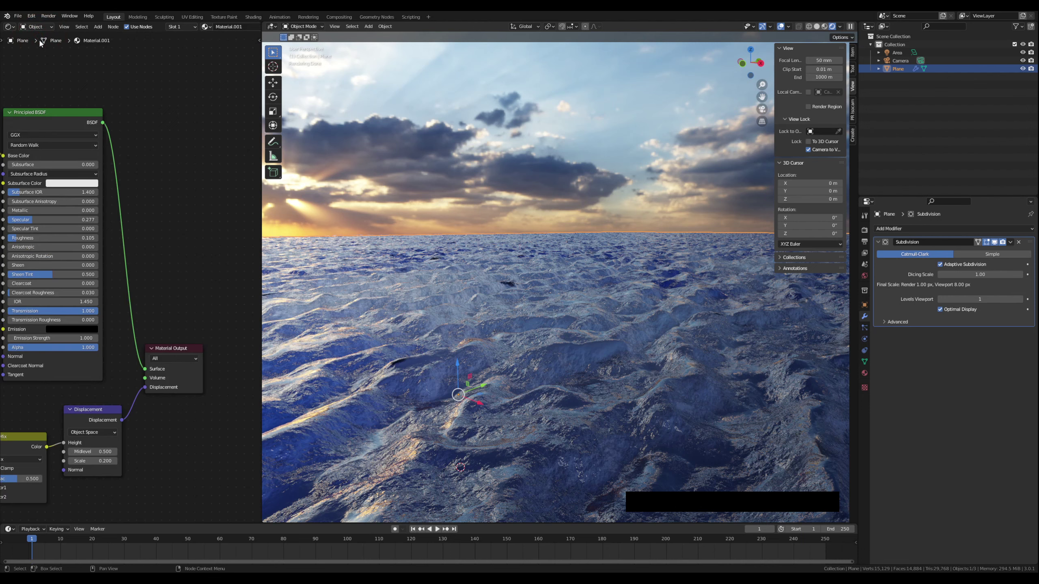
middle_click_drag(94, 514, 162, 403)
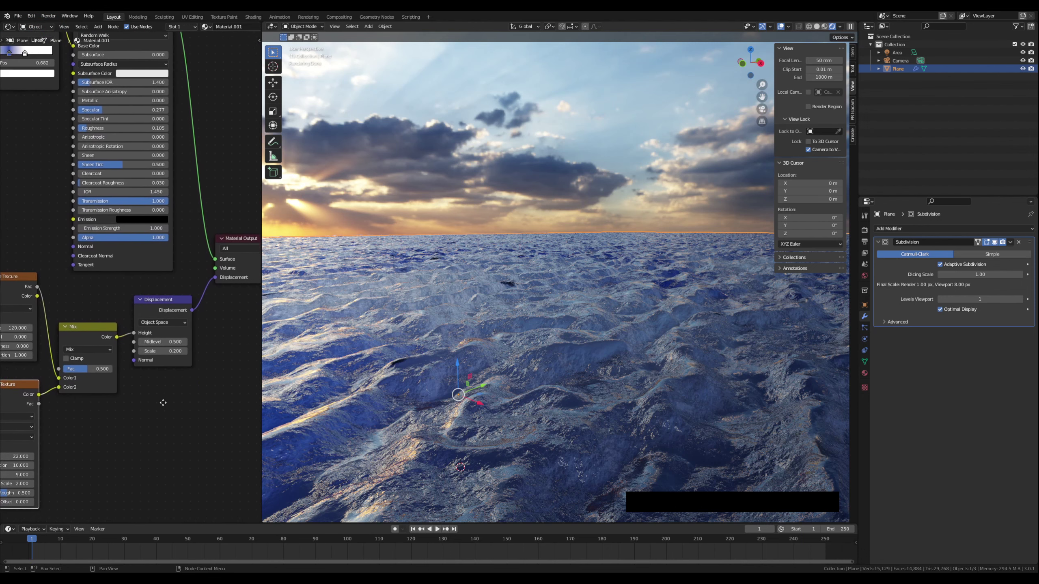
scroll(156, 399, "up", 1)
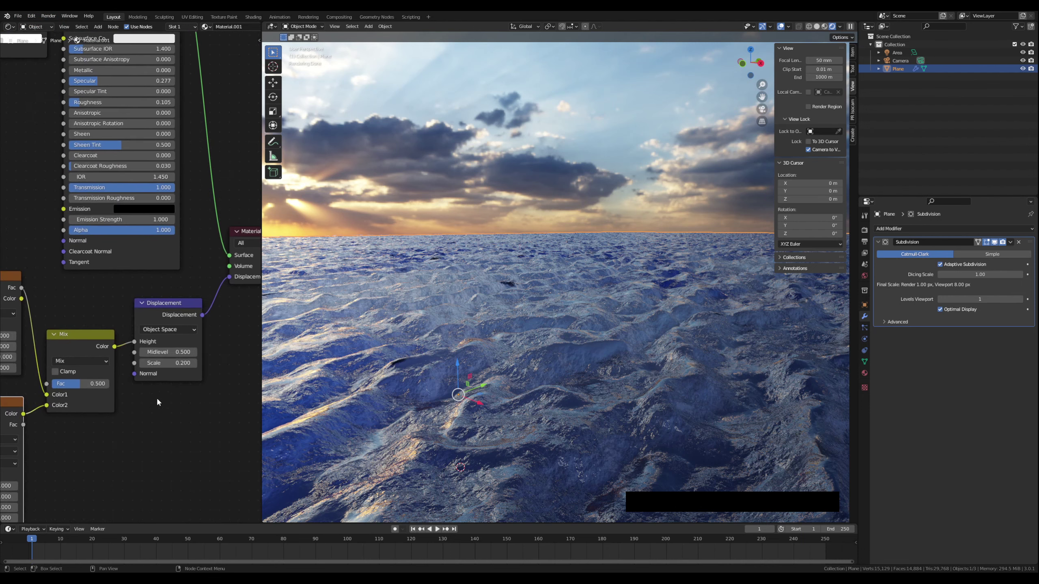
left_click(145, 363)
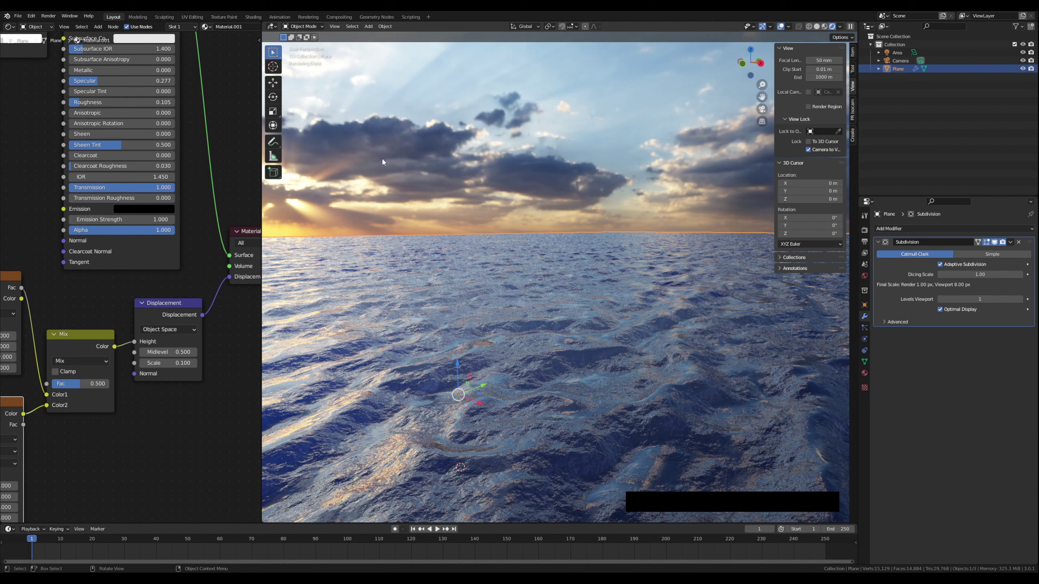
Step: Append the barrel_stove object from barrel_stove_2k.blend in the objects\Barrel folder
left_click(17, 16)
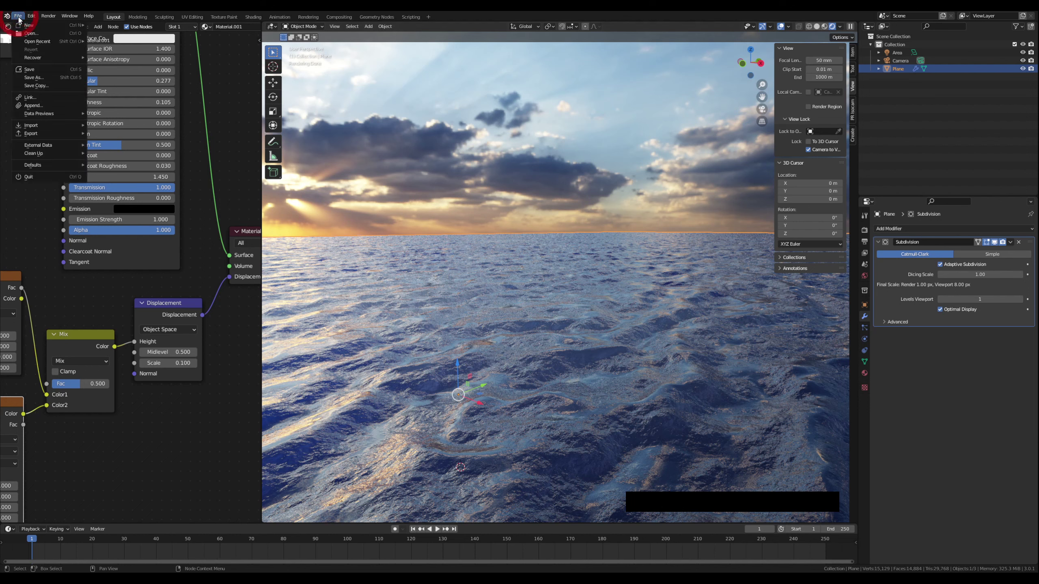
left_click(43, 107)
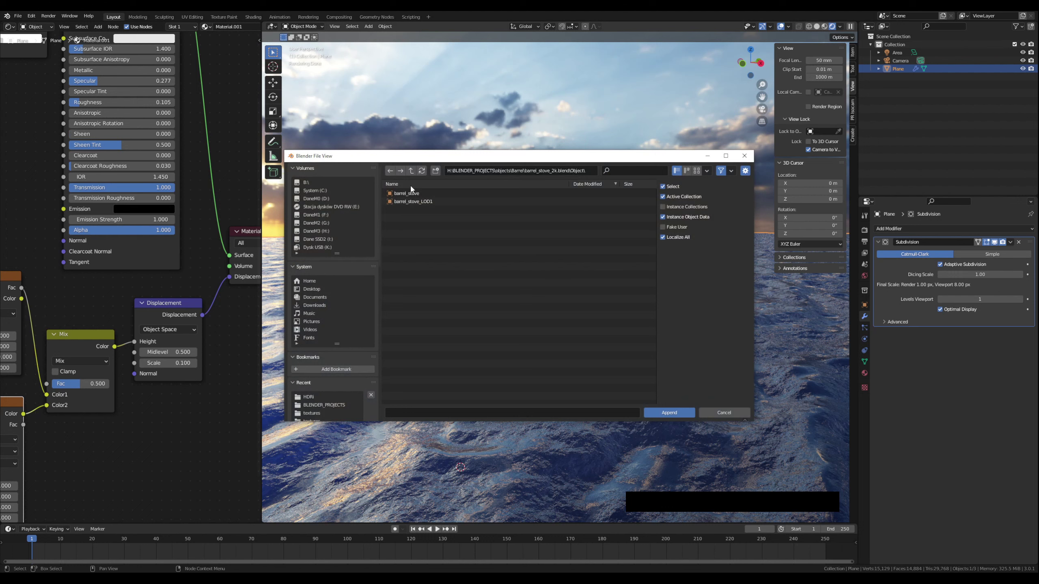
left_click(412, 171)
left_click(412, 170)
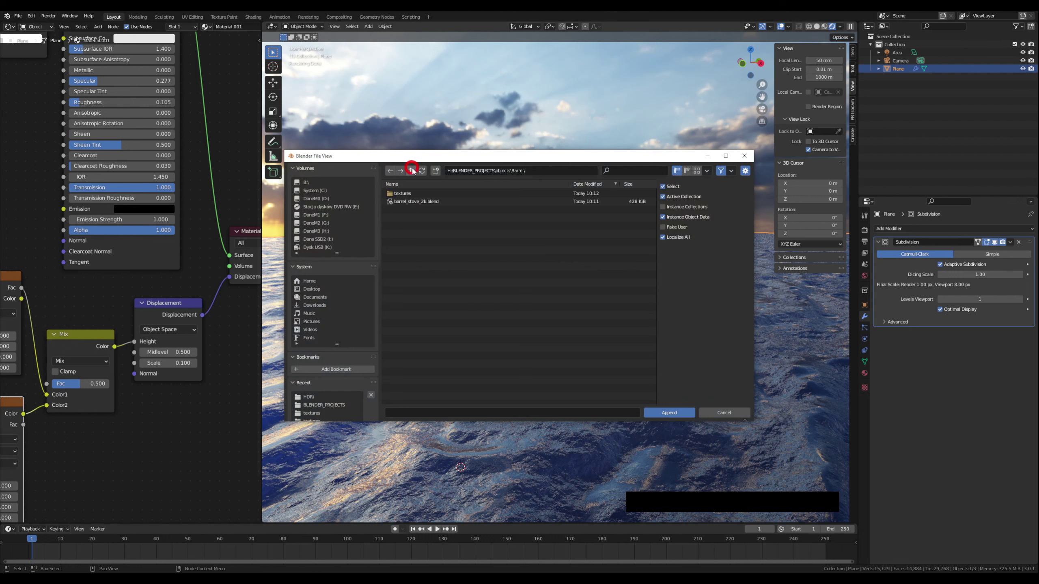
double_click(407, 202)
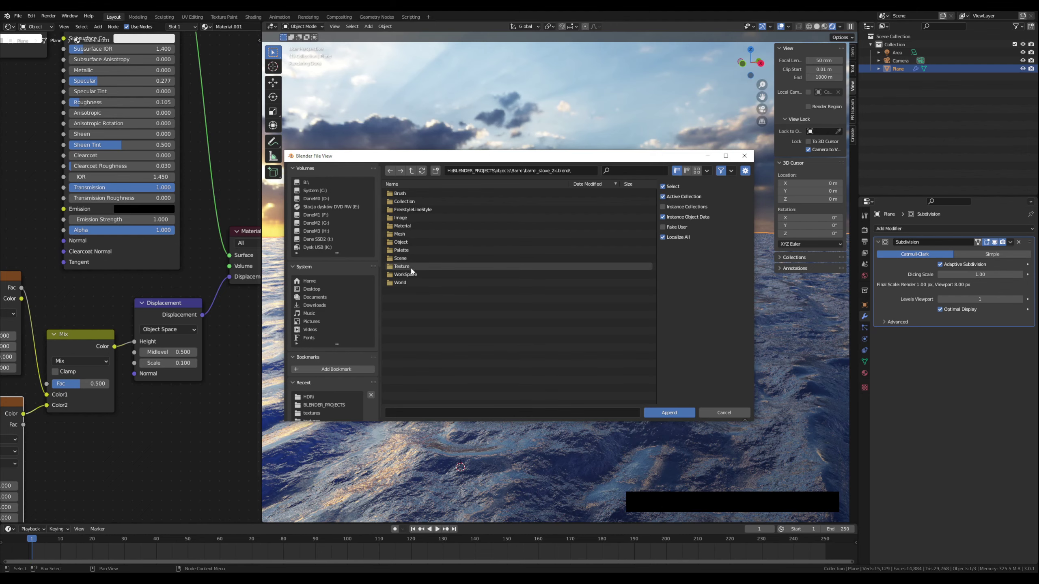
double_click(403, 243)
left_click(409, 193)
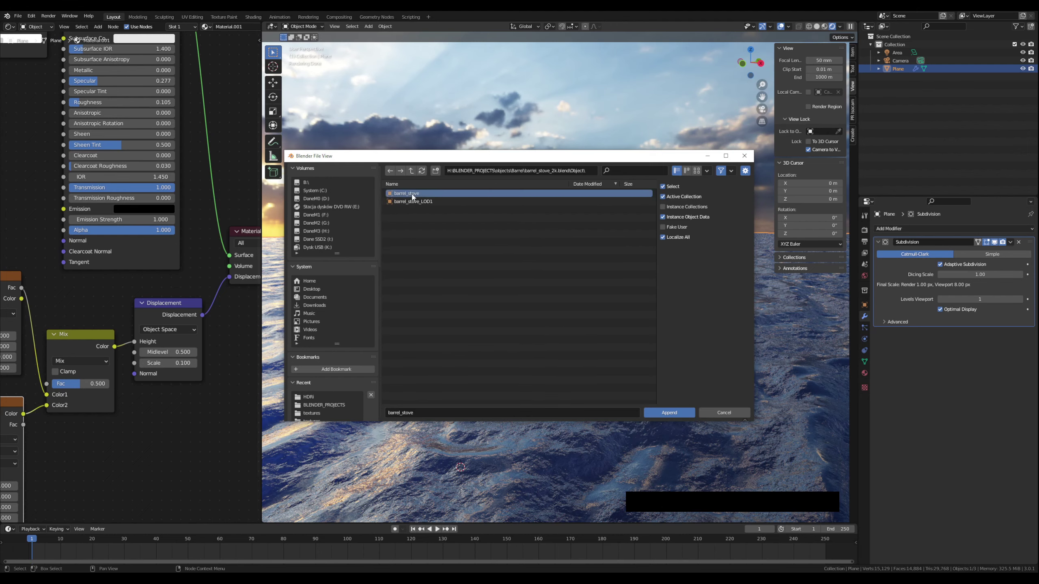
left_click(667, 412)
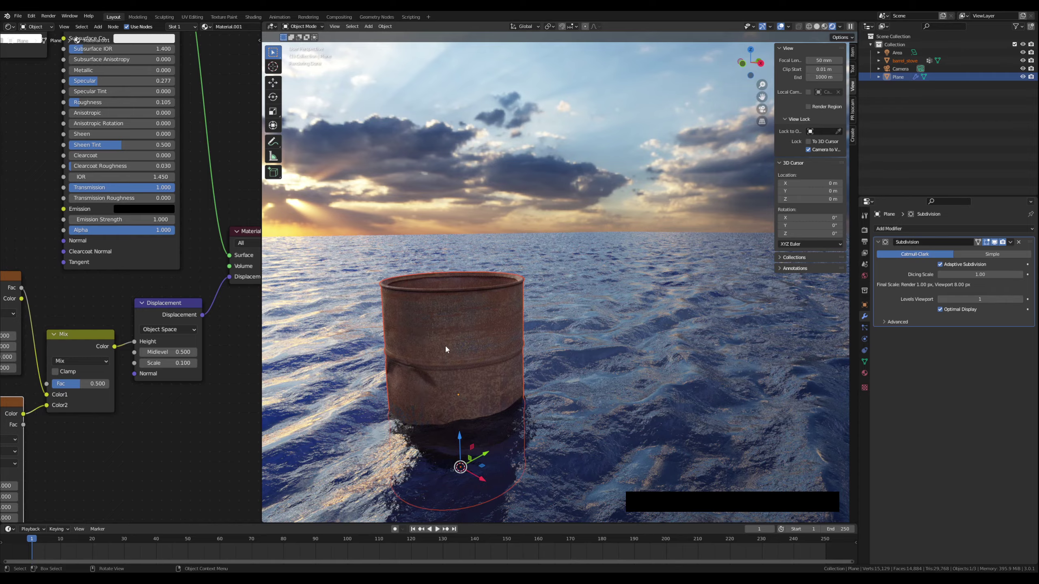
Step: Shift the barrel about 0.24 m along global Y and tip it over by about 73° around Y
left_click_drag(489, 451, 520, 431)
key("r")
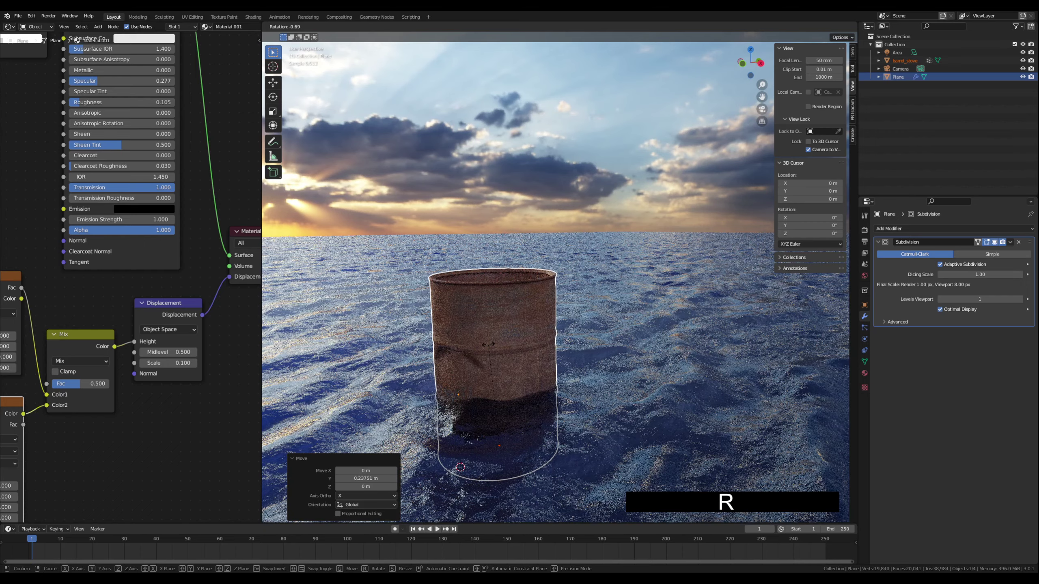
key("y")
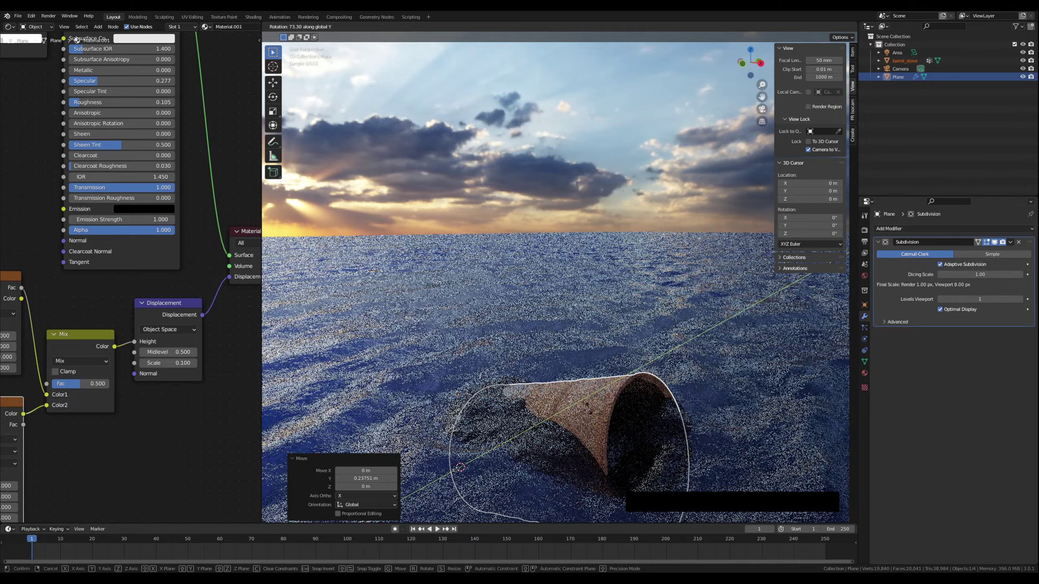
left_click(588, 409)
Step: Raise the tipped barrel about 0.29 m along Z so it floats at the water surface
key("g")
key("z")
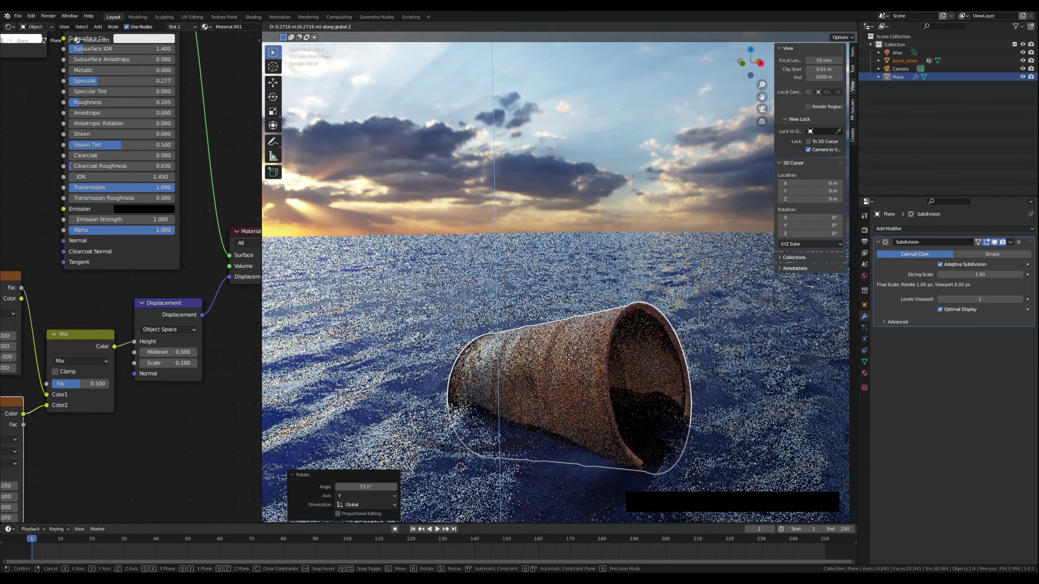
left_click(566, 357)
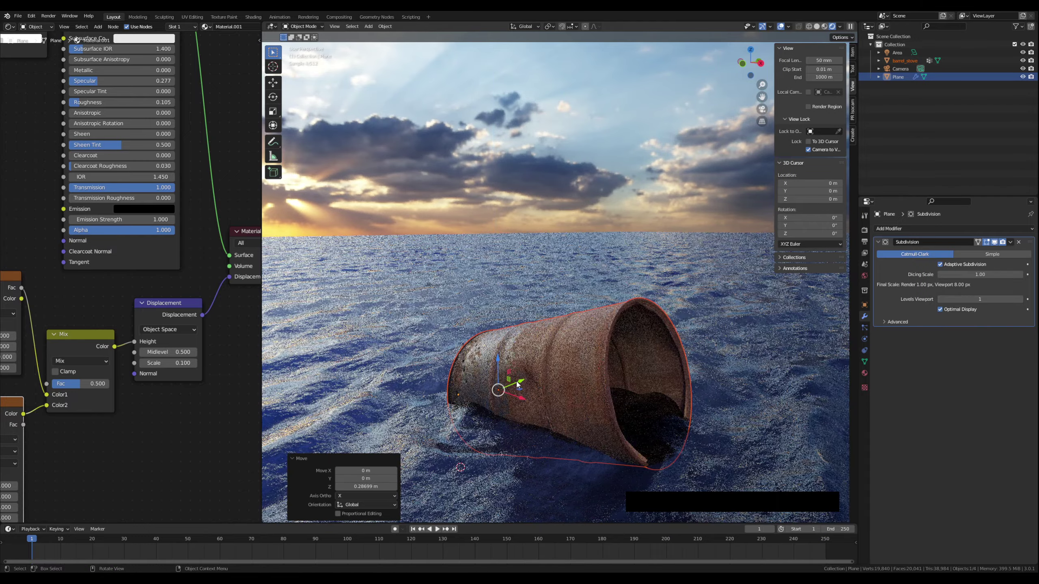
Step: Move the barrel about 0.7 m along Y and about -0.47 m along X
key("g")
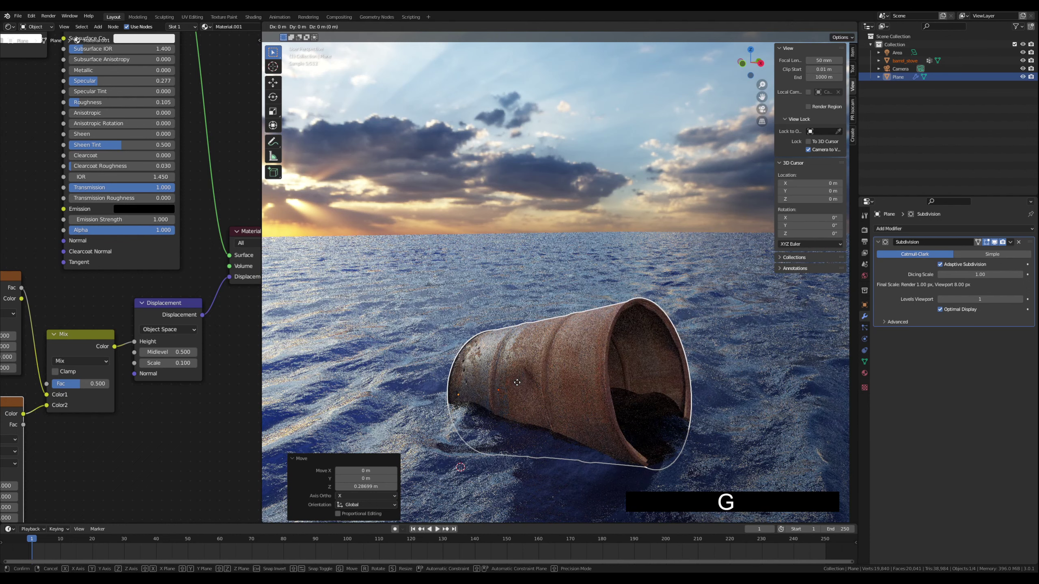
key("y")
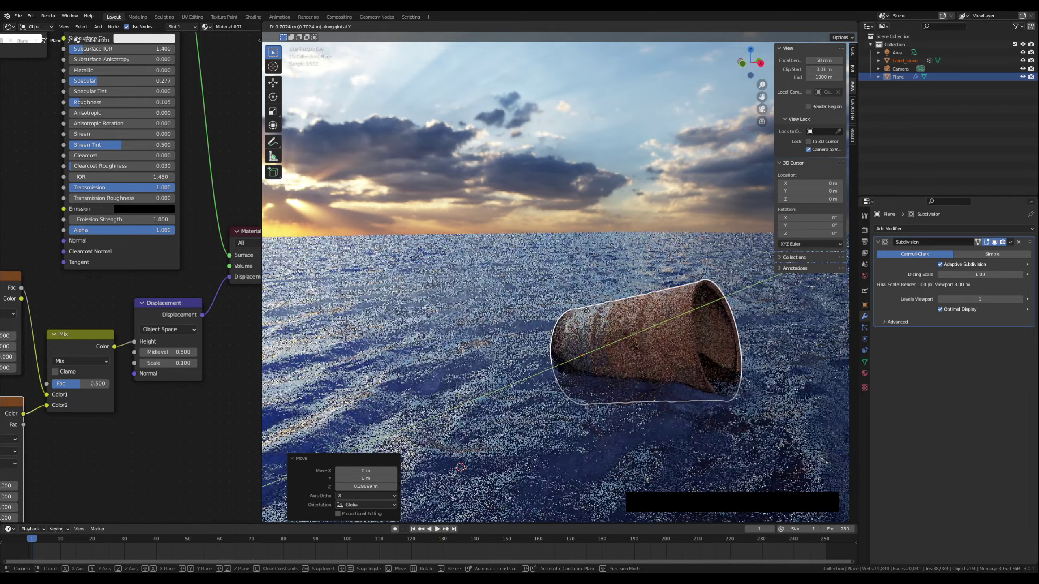
left_click(585, 312)
key("g")
key("x")
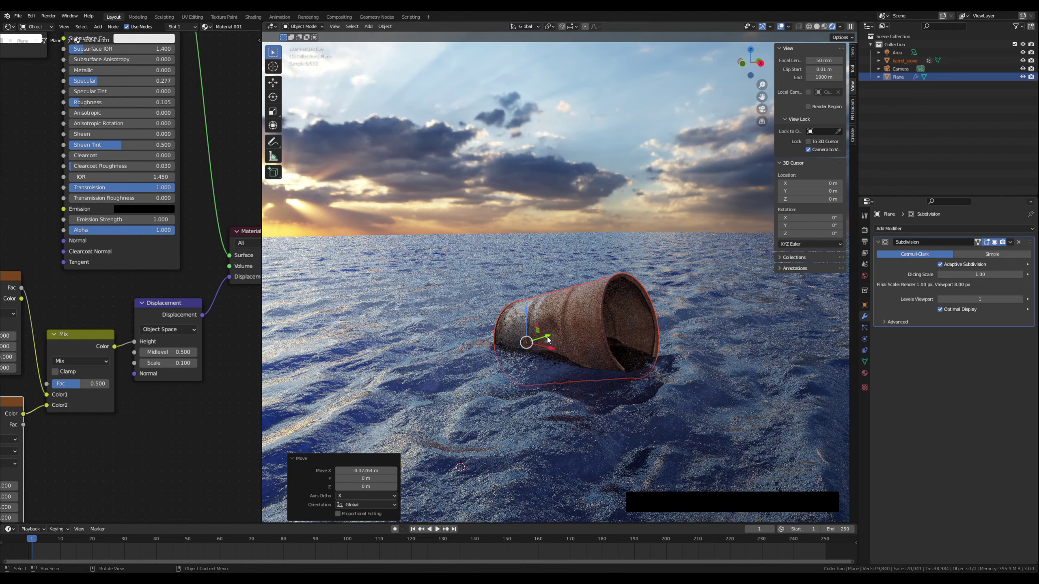
left_click(553, 331)
Step: Push the barrel another 0.29 m or so along Y, enlarge the 3D viewport, and nudge it about 0.12 m more along Y
key("g")
key("y")
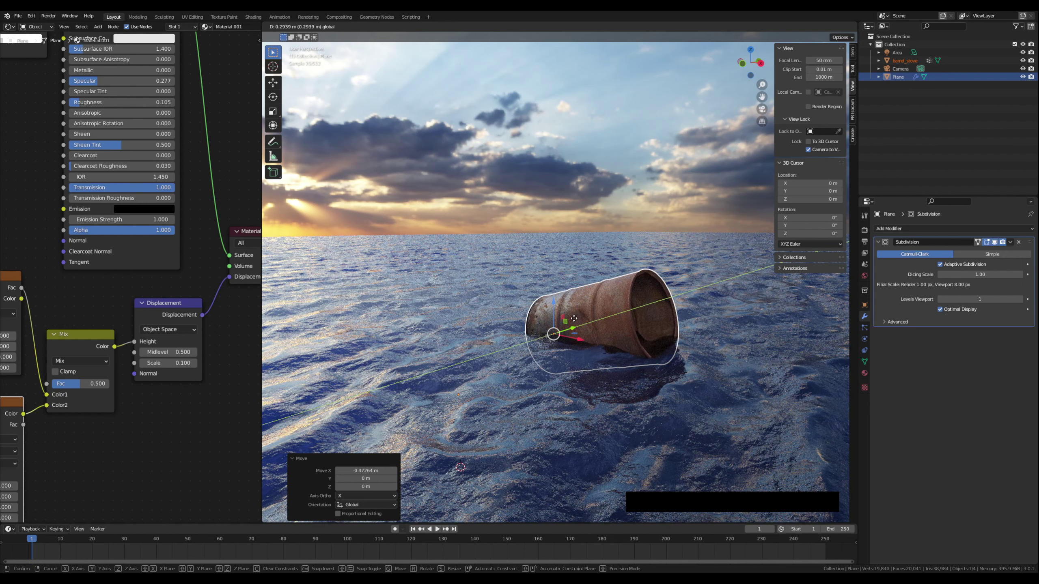
left_click(574, 319)
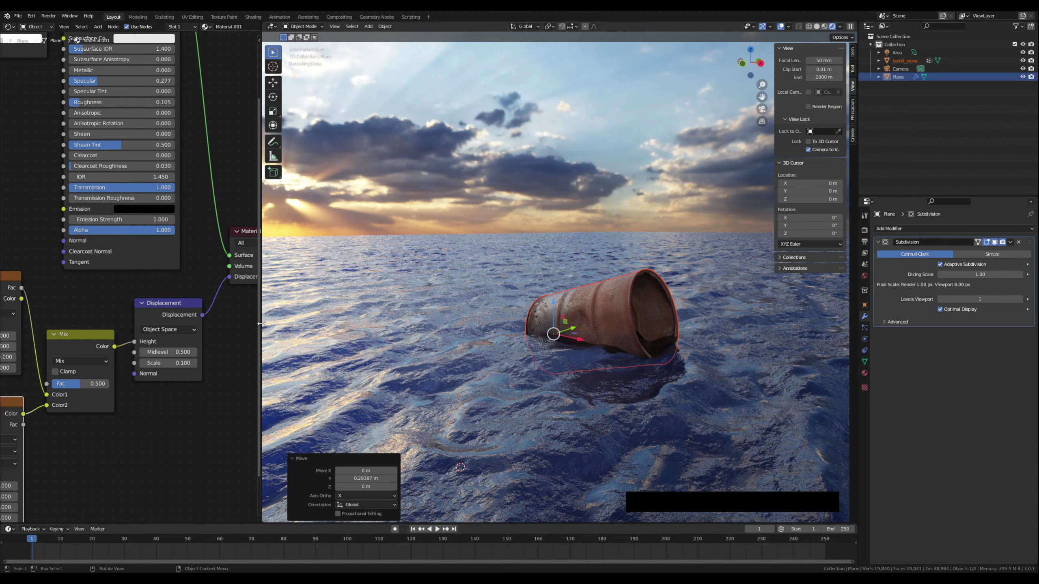
left_click_drag(261, 323, 215, 324)
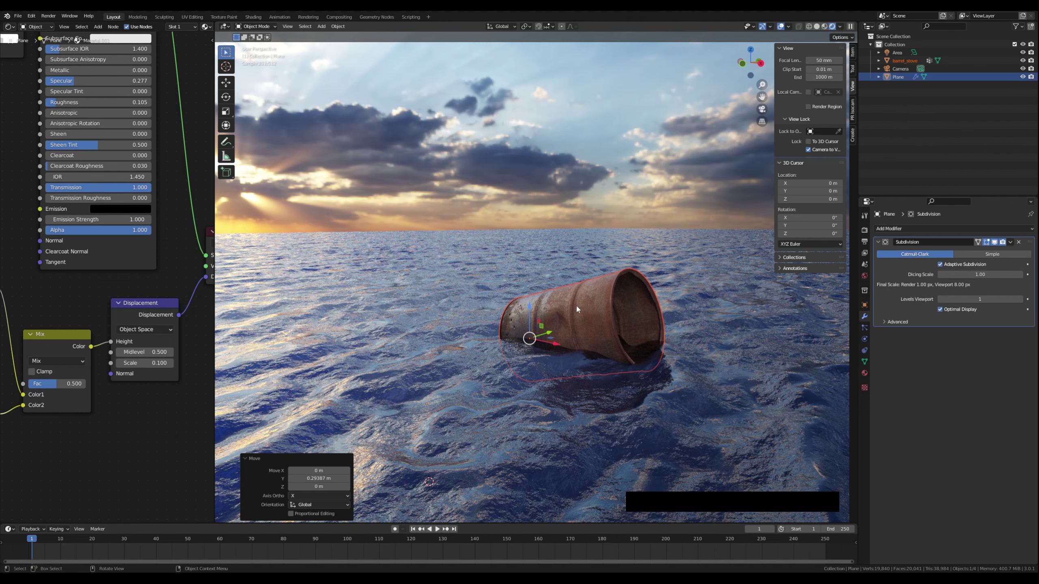
left_click_drag(551, 335, 561, 332)
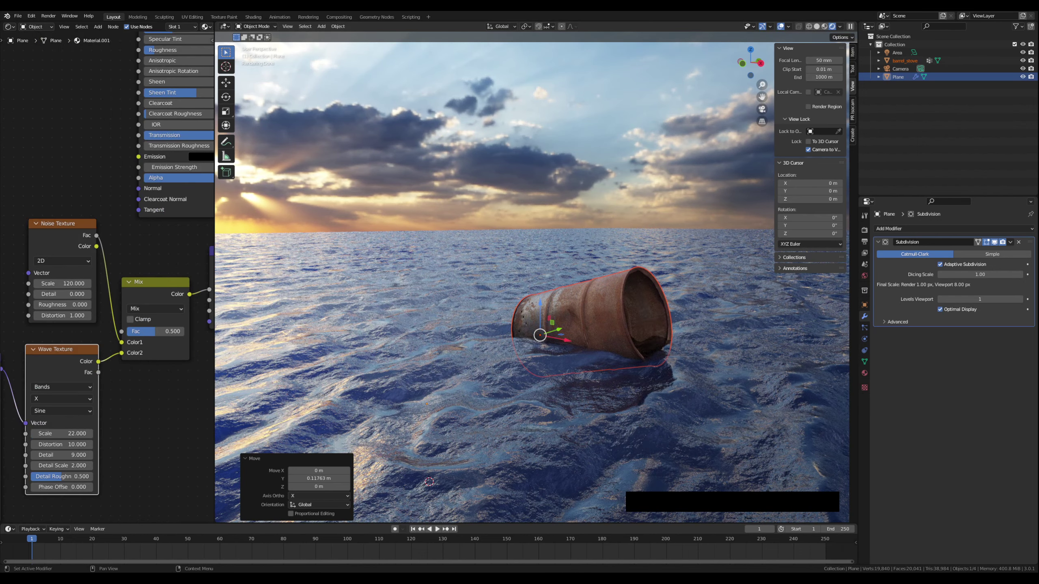
Step: Select the ocean plane and set its Wave Texture node's Scale to 30
left_click(440, 293)
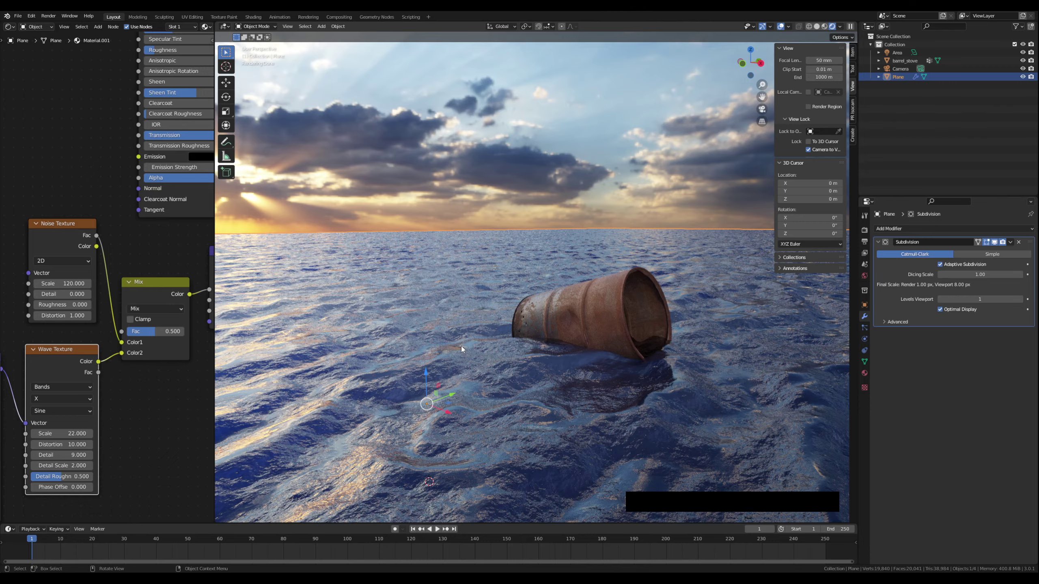
middle_click_drag(461, 346, 487, 338)
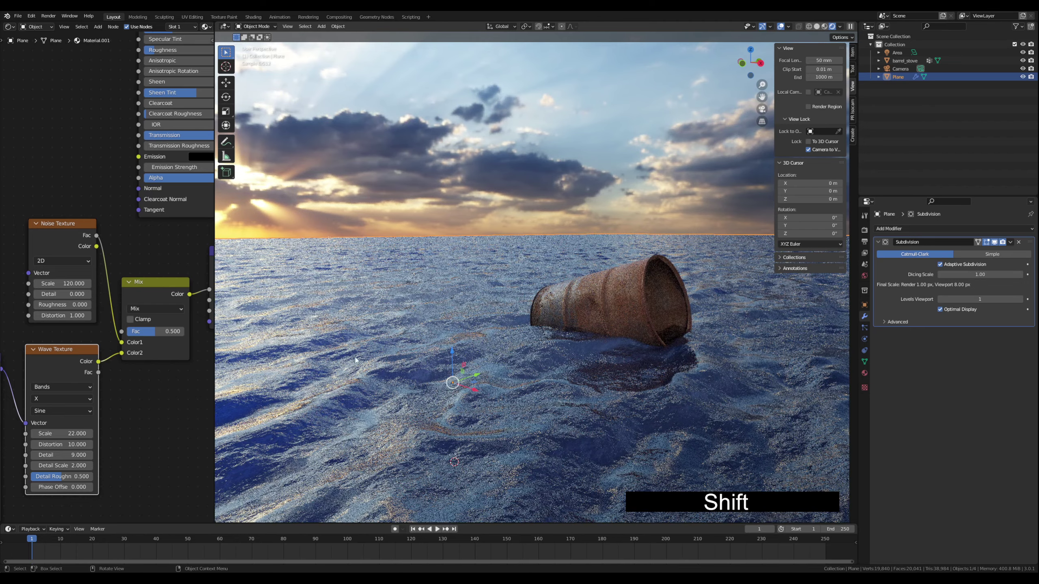
middle_click_drag(131, 439, 167, 417)
middle_click_drag(89, 493, 97, 464)
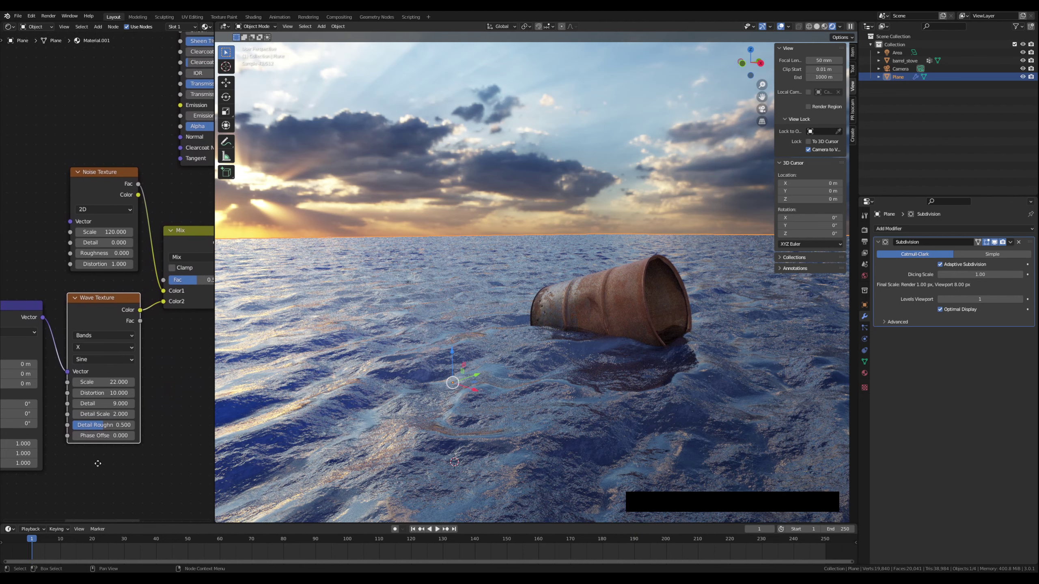
double_click(116, 383)
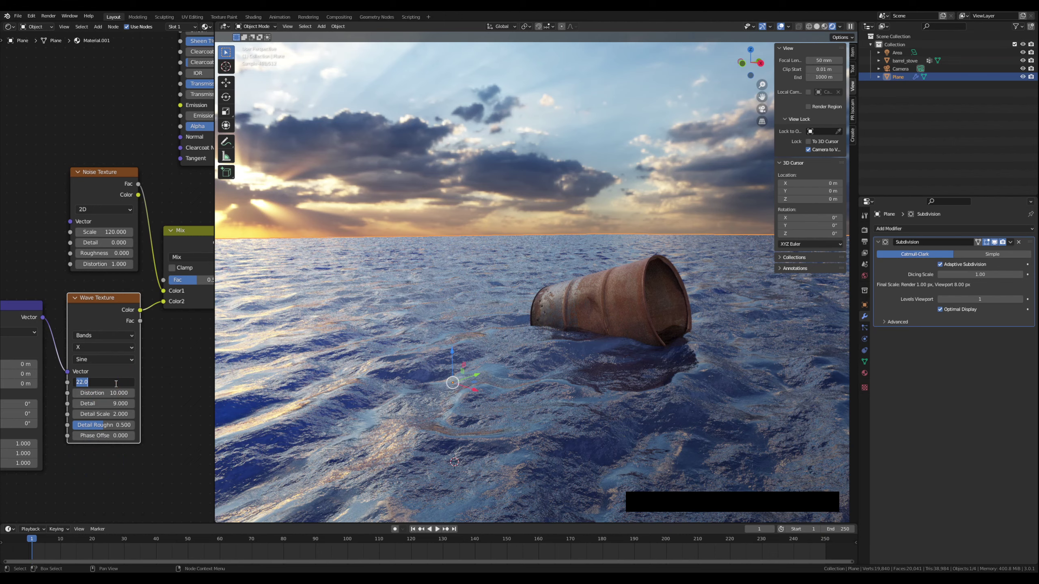
type("30")
key("Return")
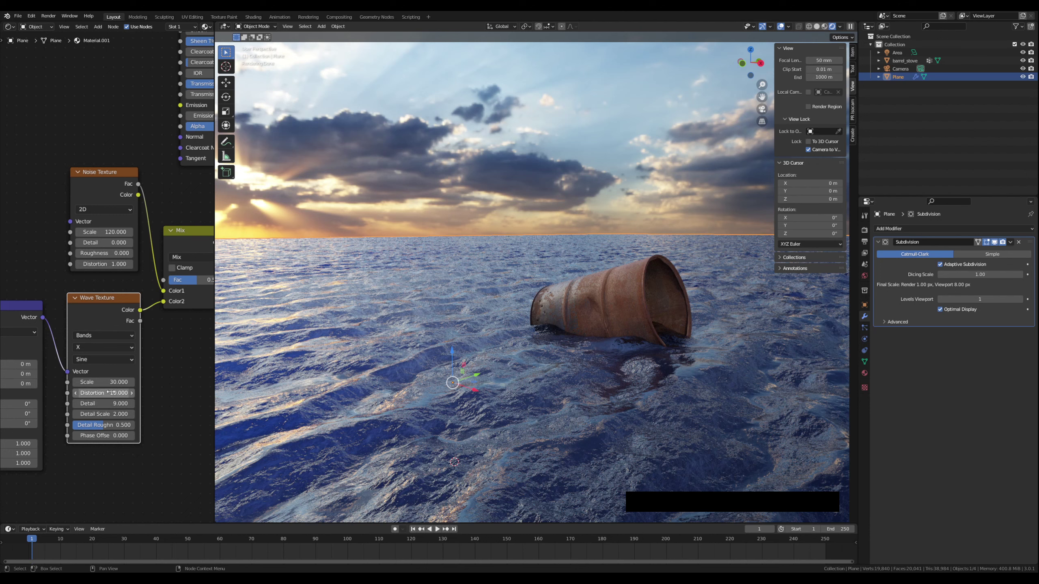
Step: Try a Y scale of 2 on the water material's Mapping node, and return it to 1
middle_click_drag(88, 484, 159, 463)
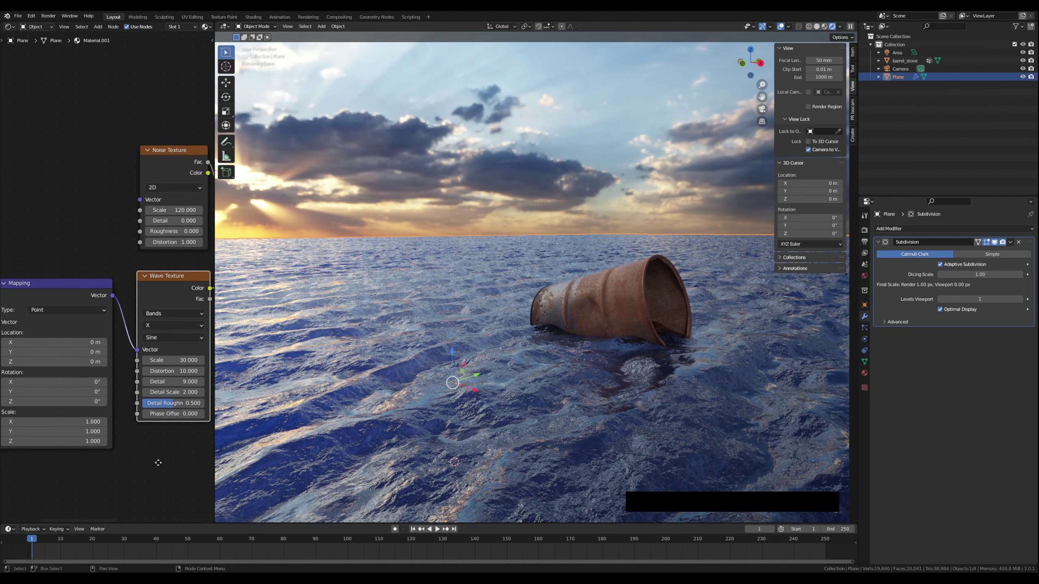
double_click(61, 432)
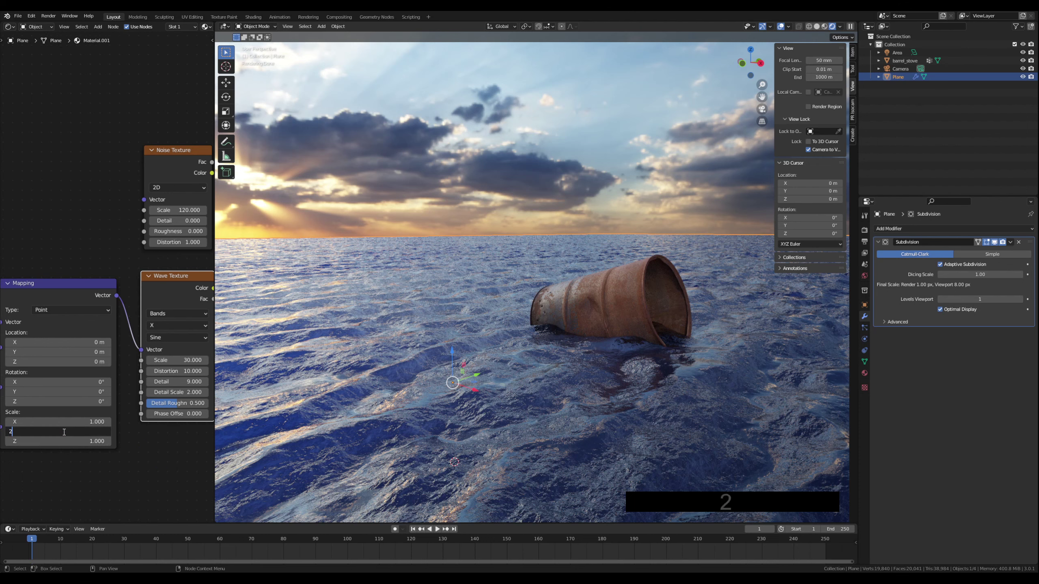
key("Return")
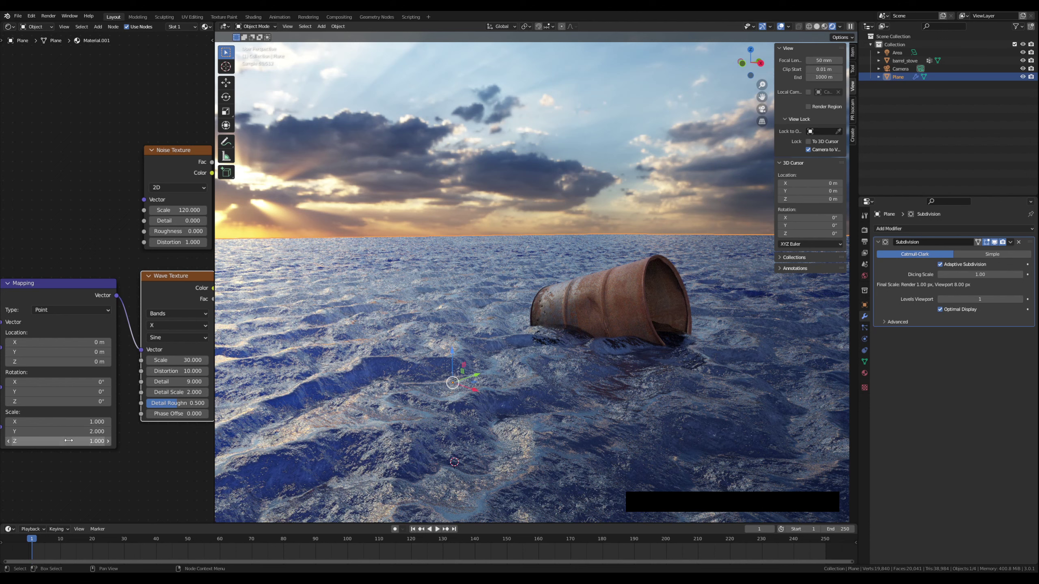
left_click(70, 432)
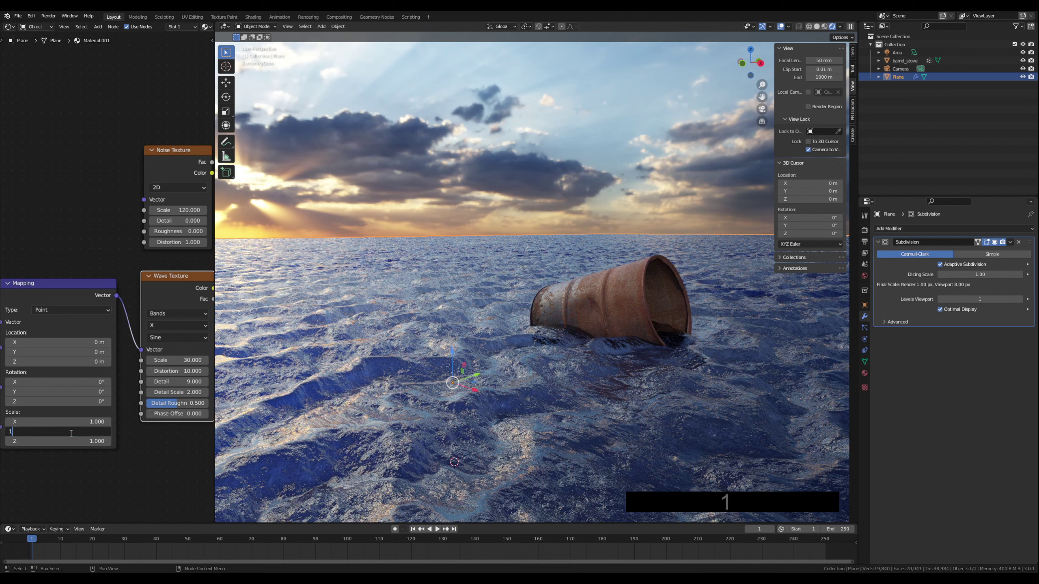
type("1")
key("Return")
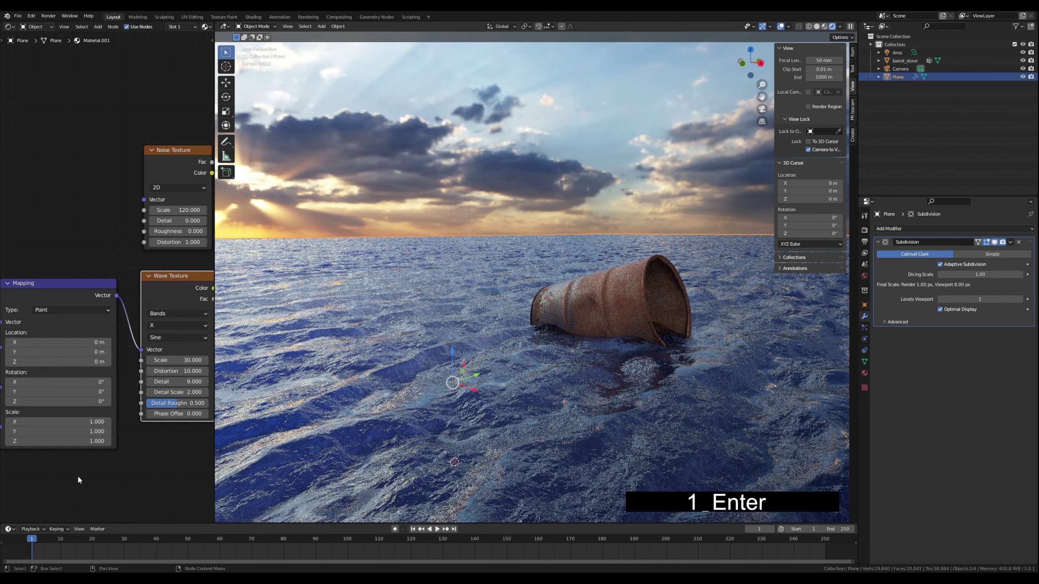
Step: Widen the shader editor and review the water material's node setup from Texture Coordinate to Material Output
middle_click_drag(166, 456, 118, 436)
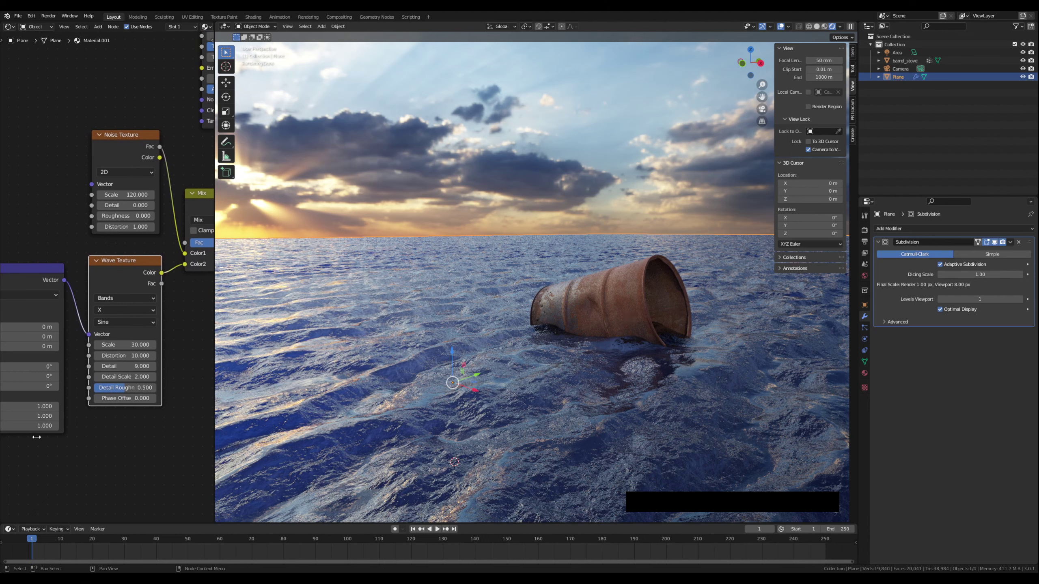
middle_click_drag(37, 437, 100, 445)
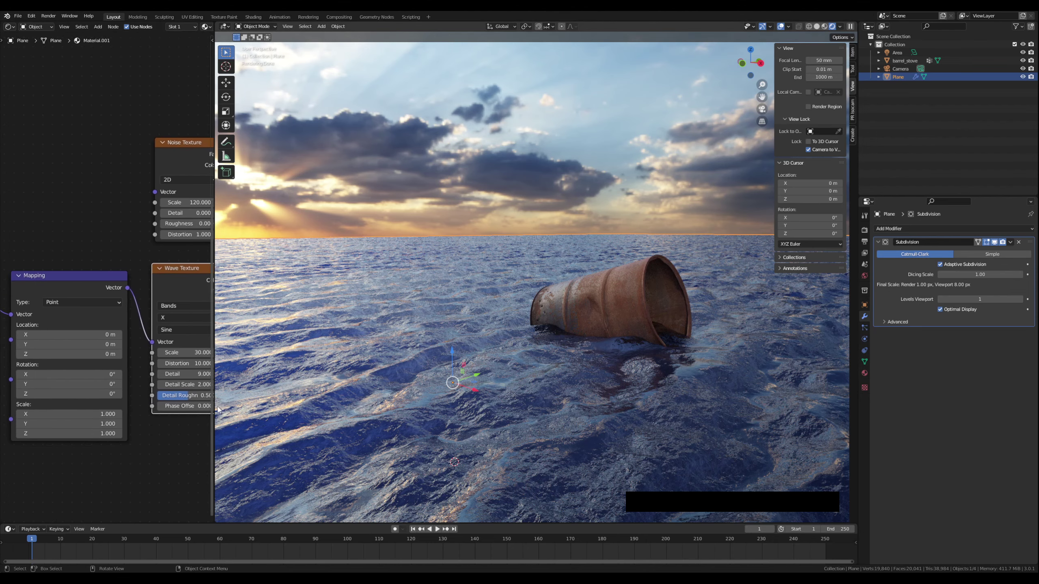
left_click_drag(213, 407, 551, 406)
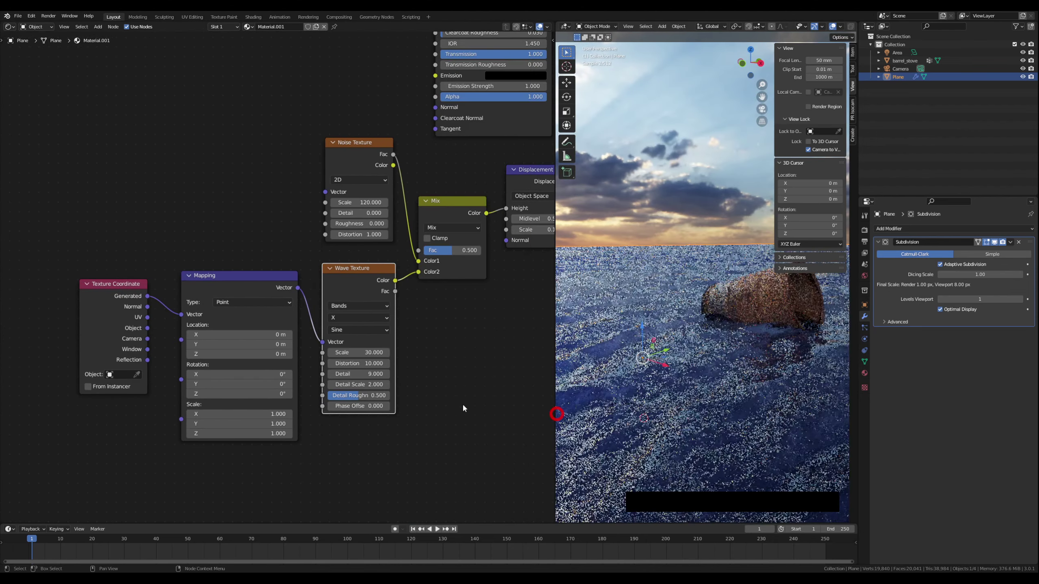
middle_click_drag(430, 339, 332, 382)
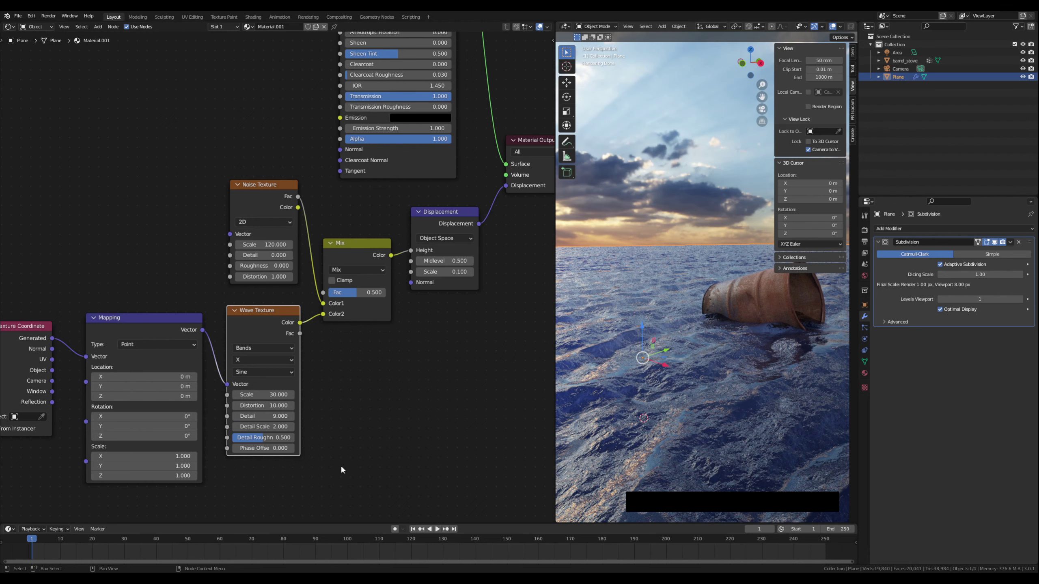
middle_click_drag(341, 467, 293, 431)
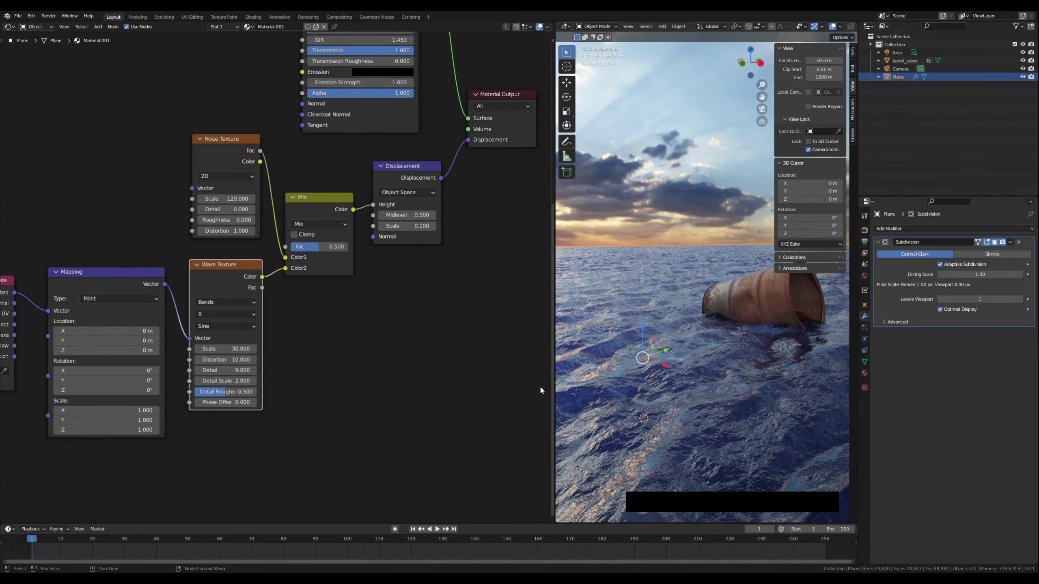
Step: Enlarge the 3D viewport again and look through the scene camera
left_click_drag(555, 367, 172, 373)
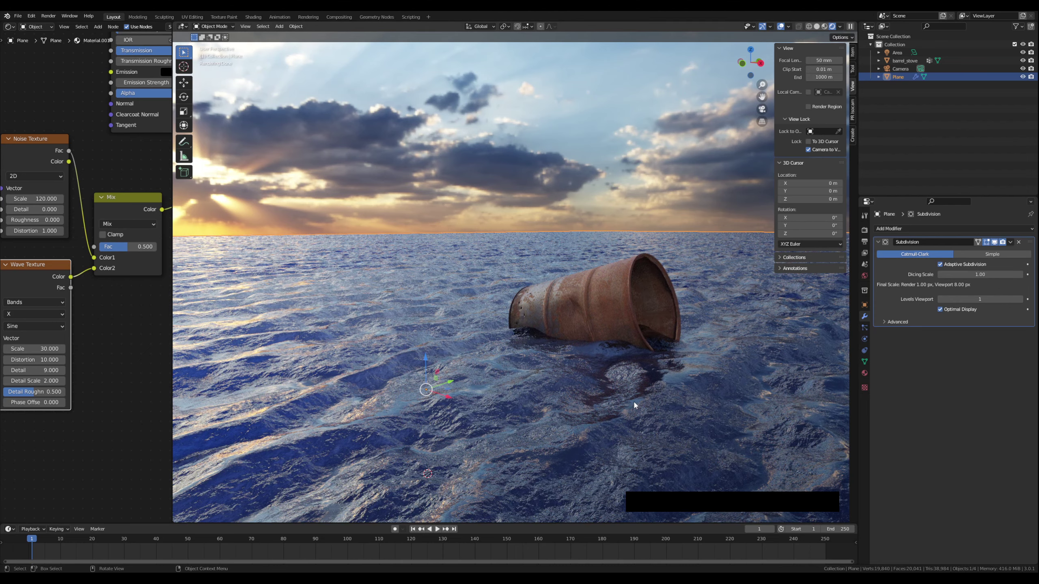
middle_click_drag(630, 399, 620, 389)
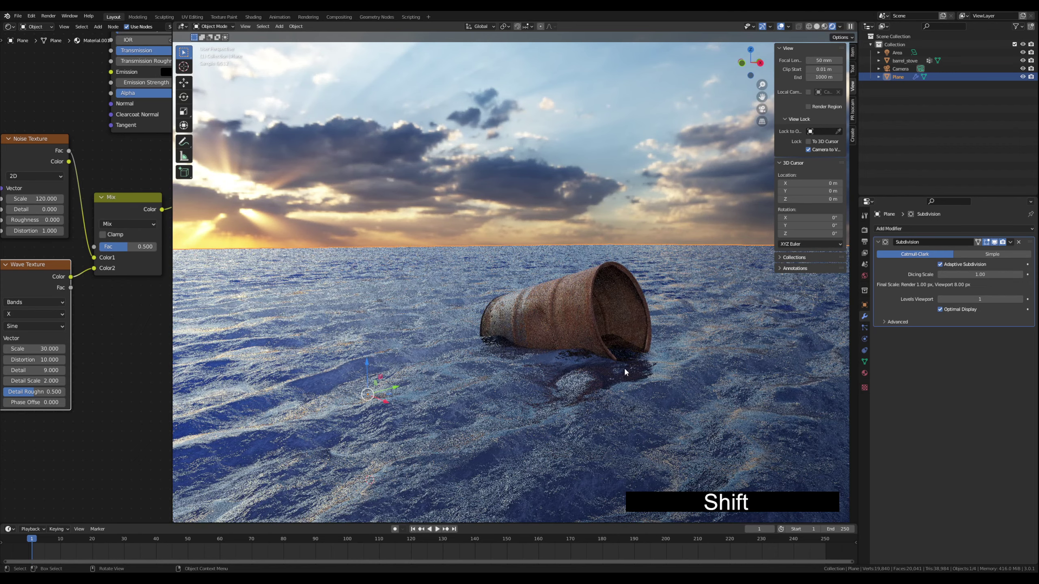
left_click(762, 108)
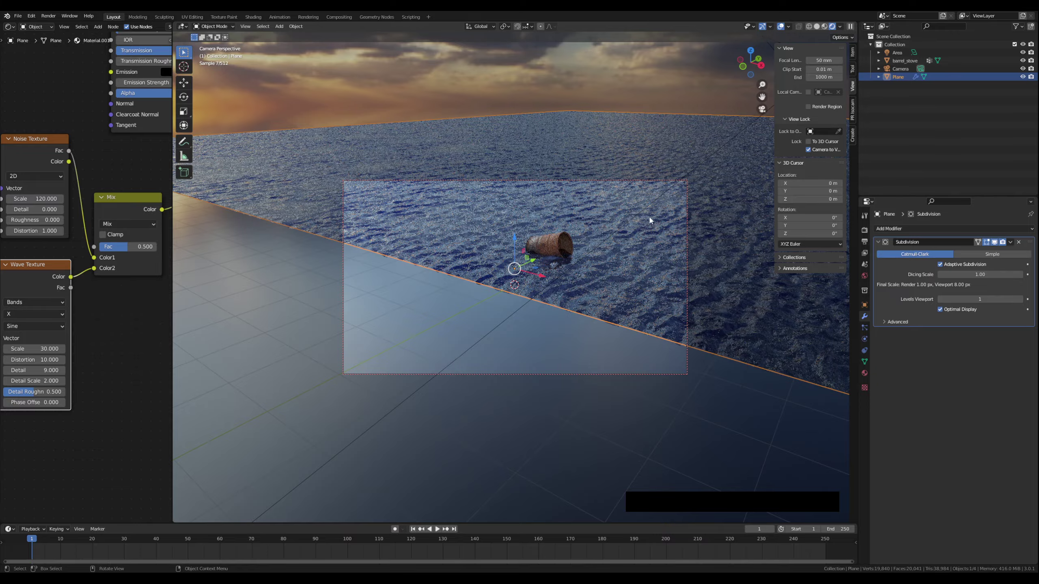
Step: Frame the barrel closer in the camera with the sunset horizon above it, and limit the render preview to the camera frame
middle_click_drag(562, 240, 537, 289, "shift")
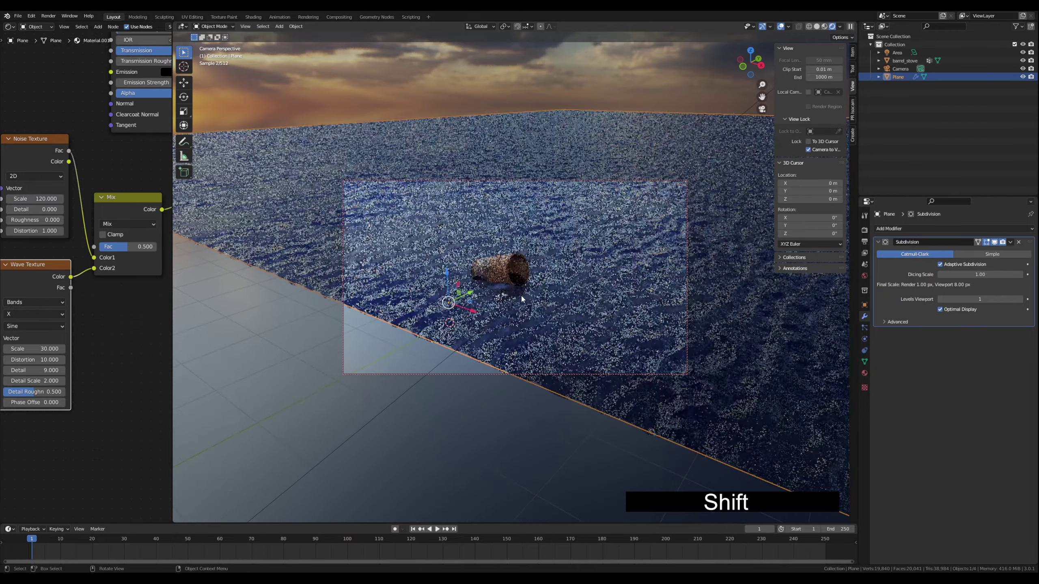
scroll(521, 294, "up", 5)
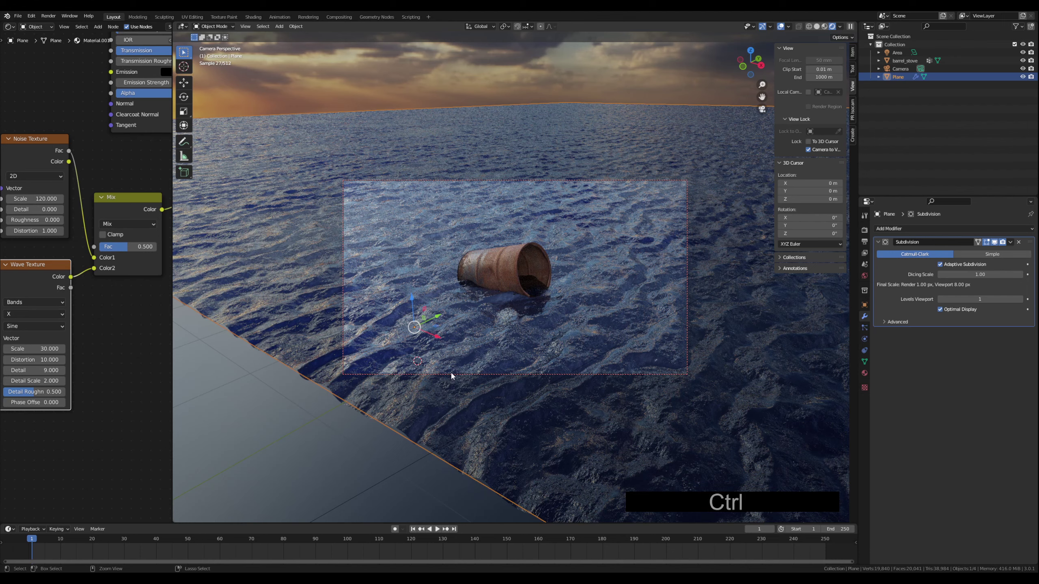
key("ctrl+b")
left_click_drag(335, 170, 700, 386)
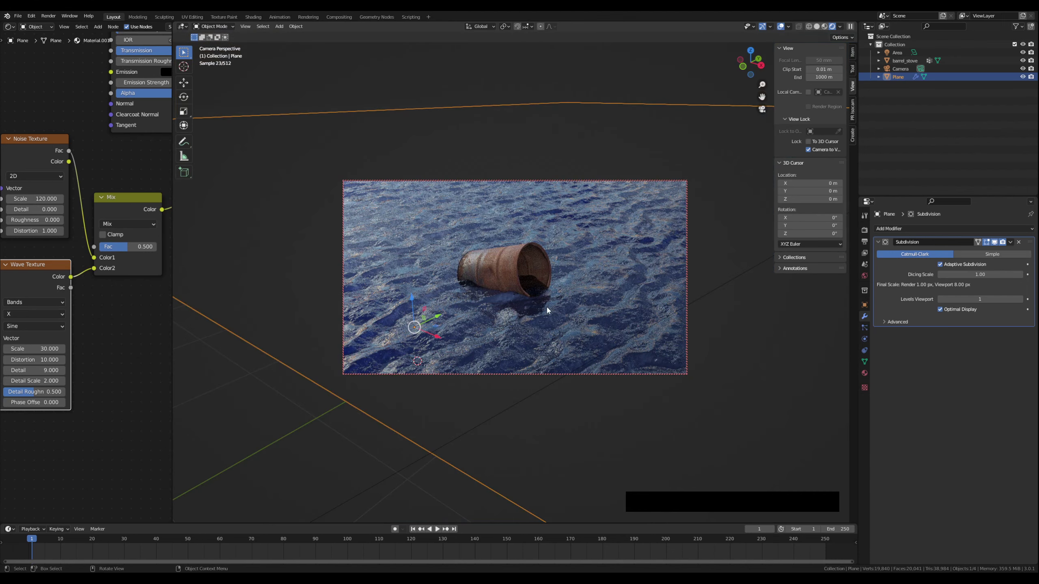
middle_click_drag(547, 311, 547, 274, "shift")
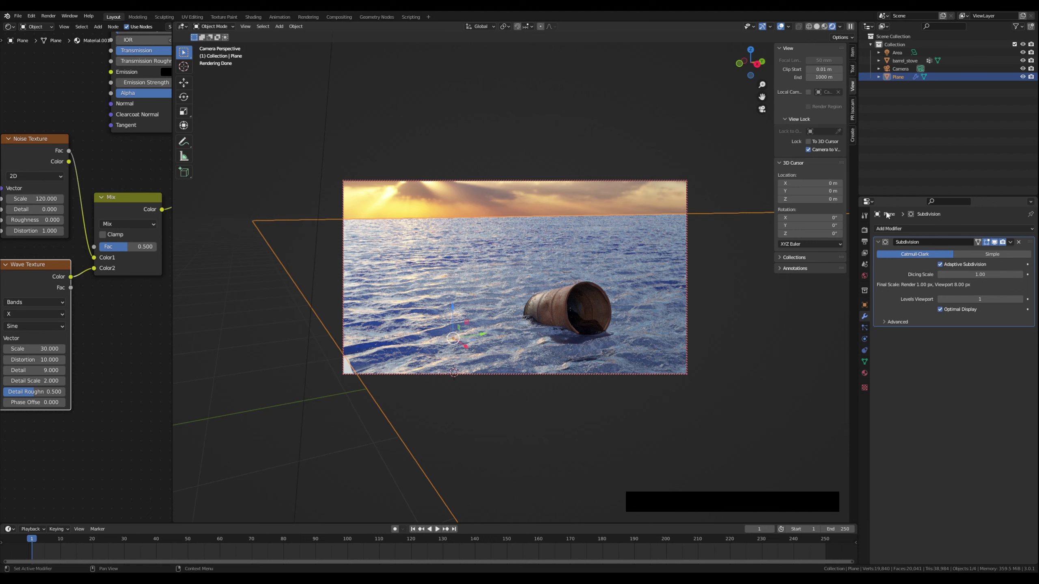
Step: Change the camera's lens type to Panoramic with Fisheye Equisolid and set its Lens value to 15
left_click(901, 69)
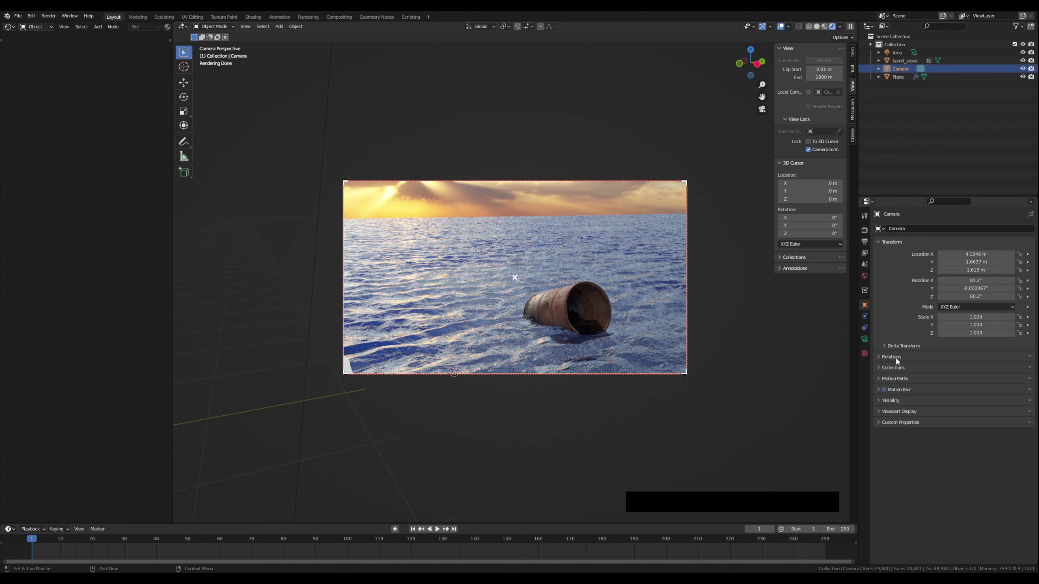
left_click(864, 339)
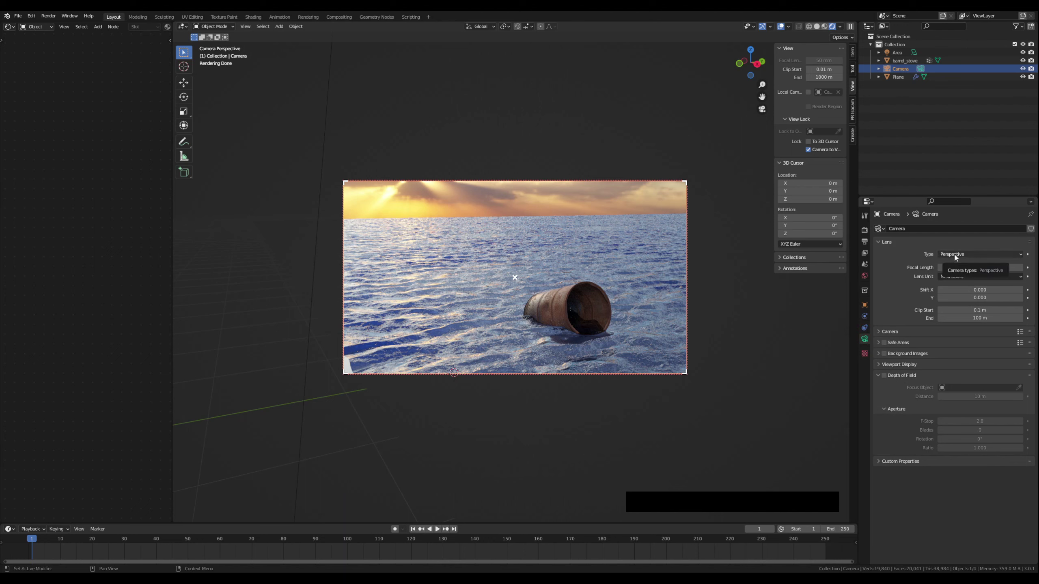
left_click(955, 255)
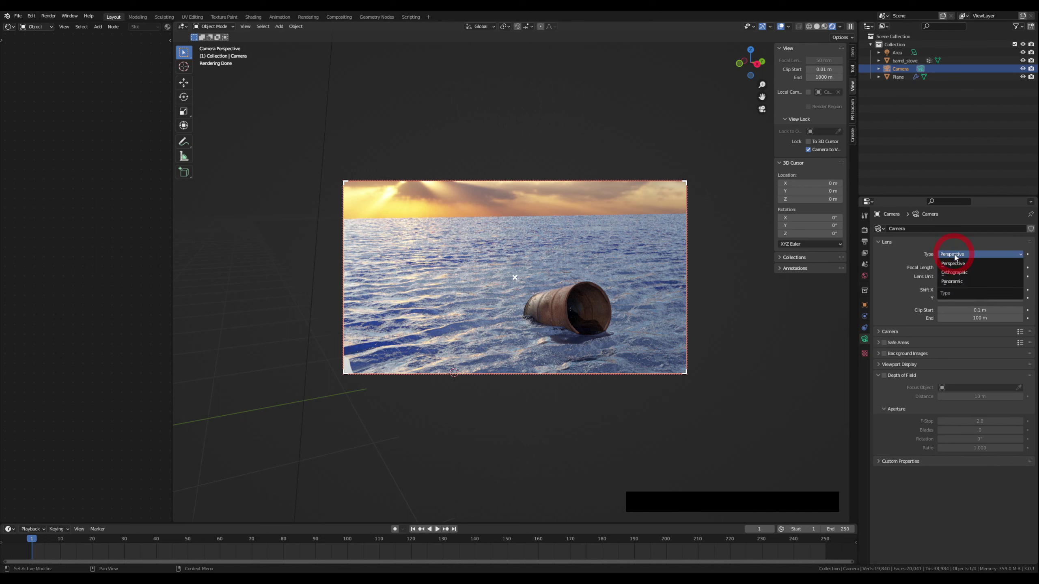
left_click(960, 281)
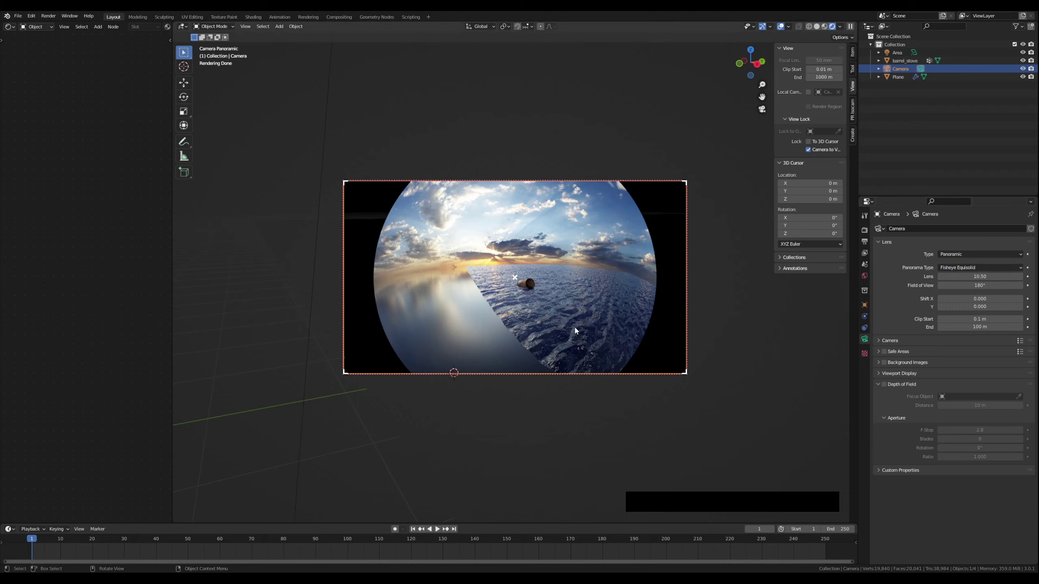
mouse_move(580, 311)
middle_mouse_down()
mouse_move(571, 313)
mouse_move(584, 318)
middle_mouse_up()
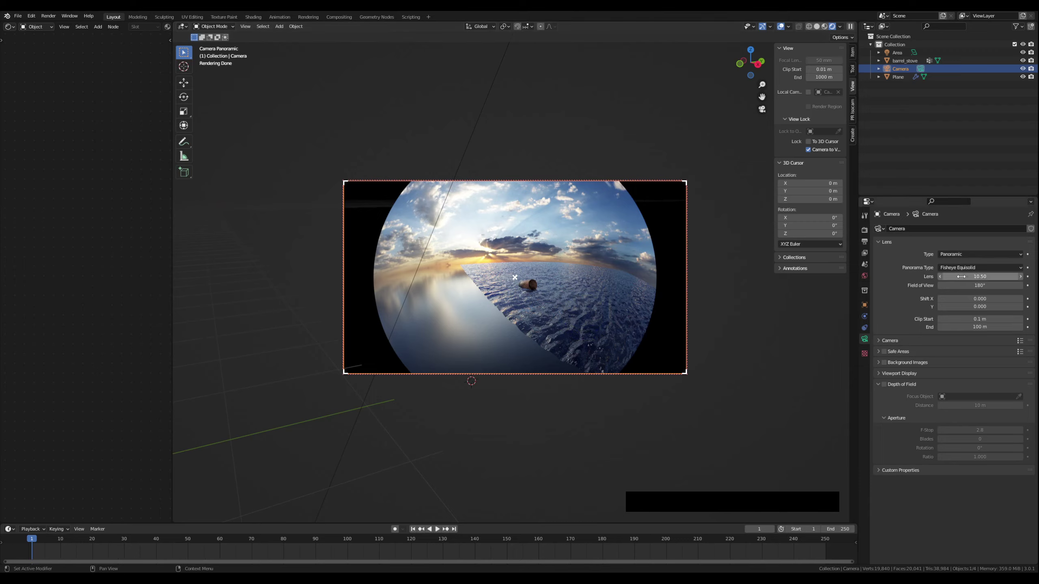
left_click_drag(960, 277, 1014, 277)
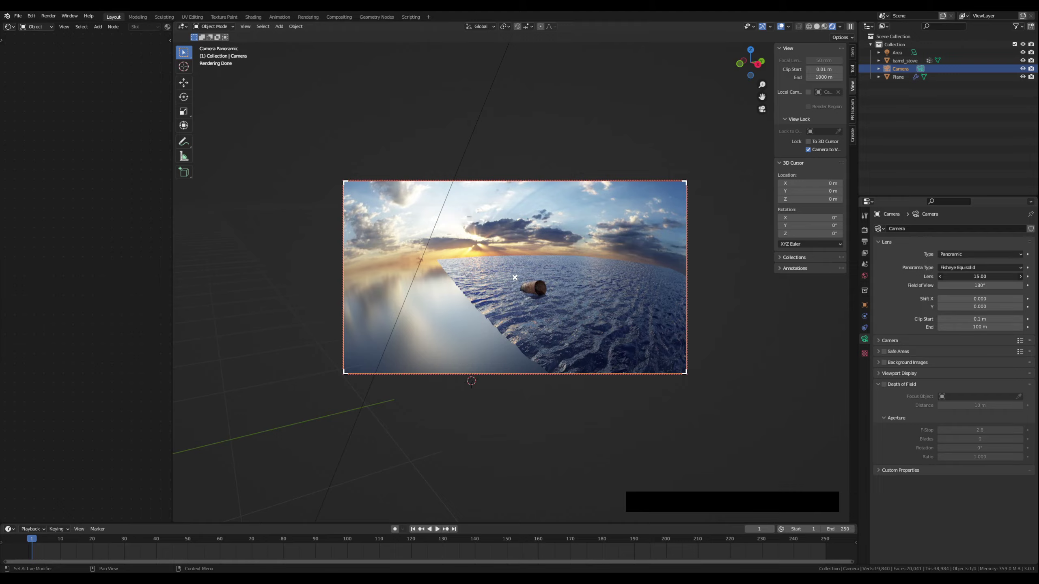
Step: Reframe the fisheye camera closer to the barrel so water fills the foreground, and leave nothing selected
mouse_move(512, 287)
middle_mouse_down("shift")
mouse_move(531, 308)
mouse_move(470, 277)
mouse_move(553, 308)
mouse_move(464, 272)
mouse_move(476, 279)
mouse_move(484, 271)
mouse_move(440, 248)
mouse_move(467, 261)
mouse_move(497, 303)
middle_mouse_up("shift")
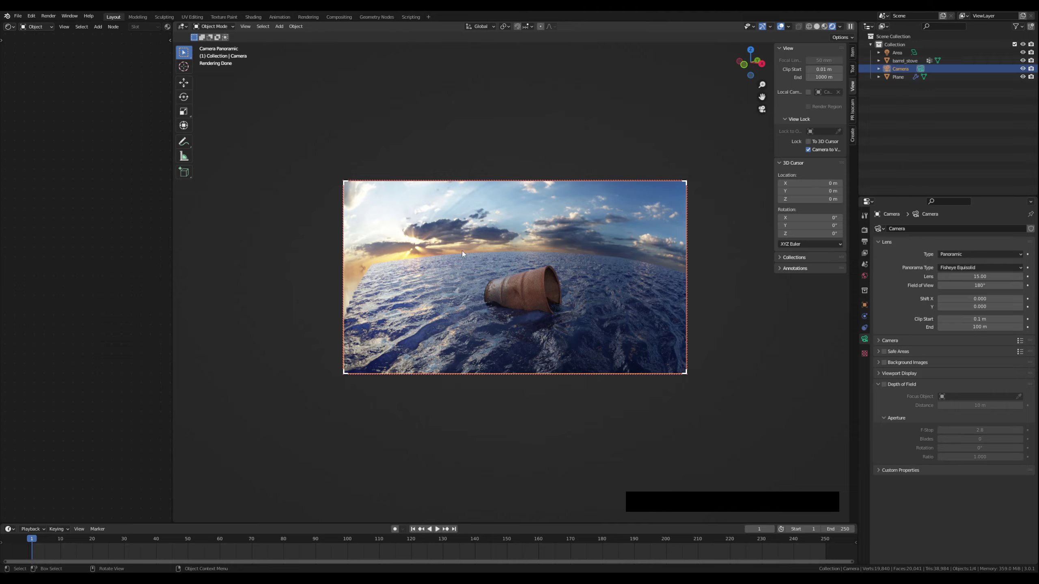
middle_click_drag(461, 293, 481, 289)
left_click(442, 290)
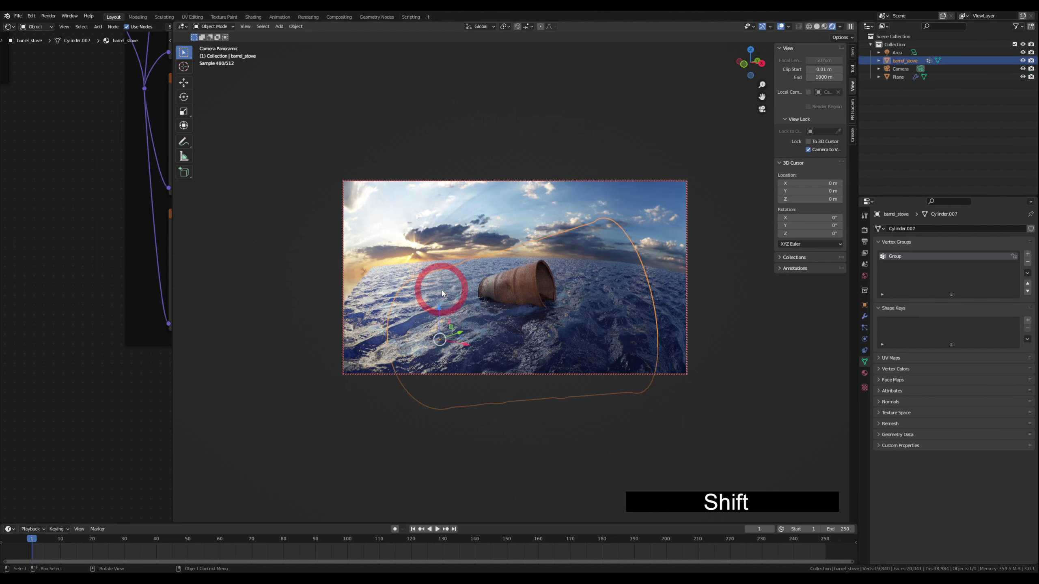
left_click(378, 281)
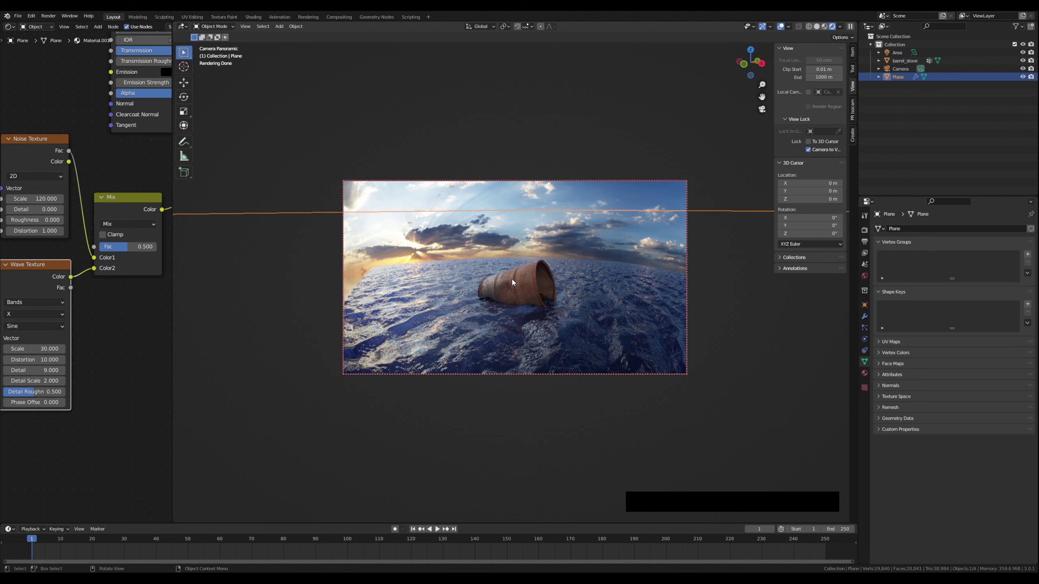
left_click(498, 201)
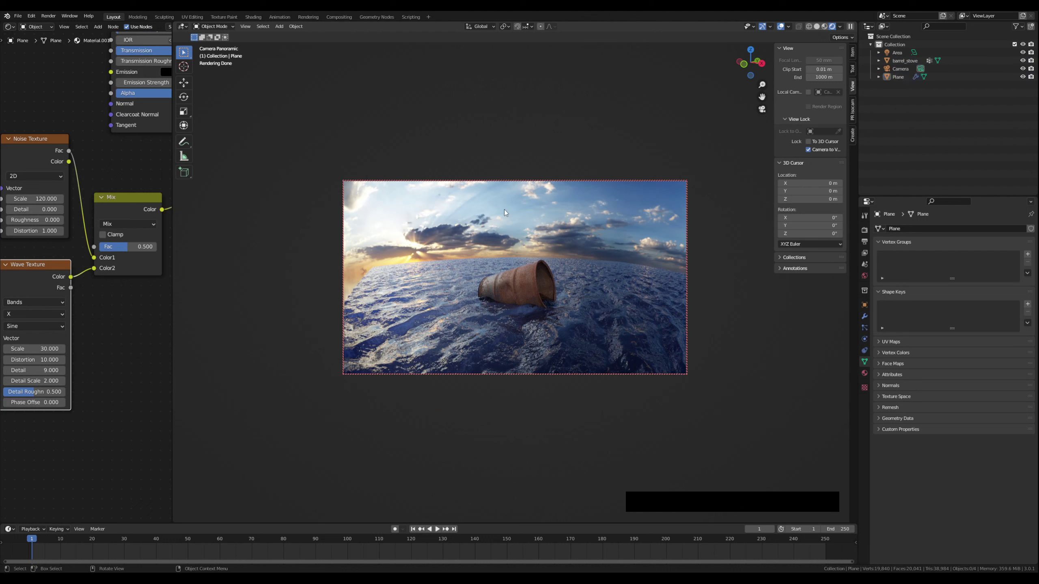
Step: Show the World shader nodes and set the sky Mapping node's Z rotation to -187°
left_click(37, 29)
left_click(32, 46)
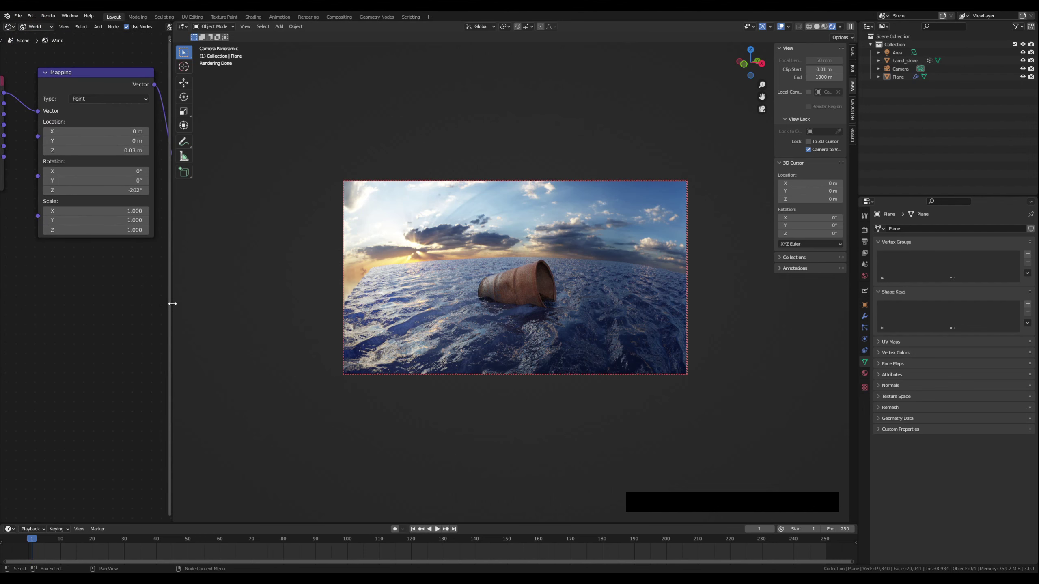
left_click_drag(169, 307, 236, 310)
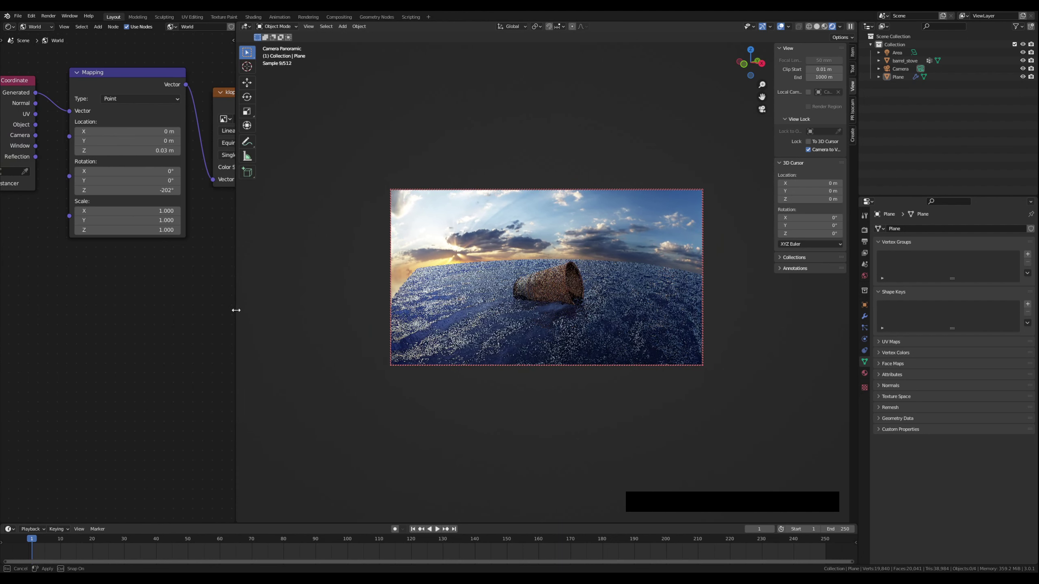
left_click_drag(93, 189, 116, 189)
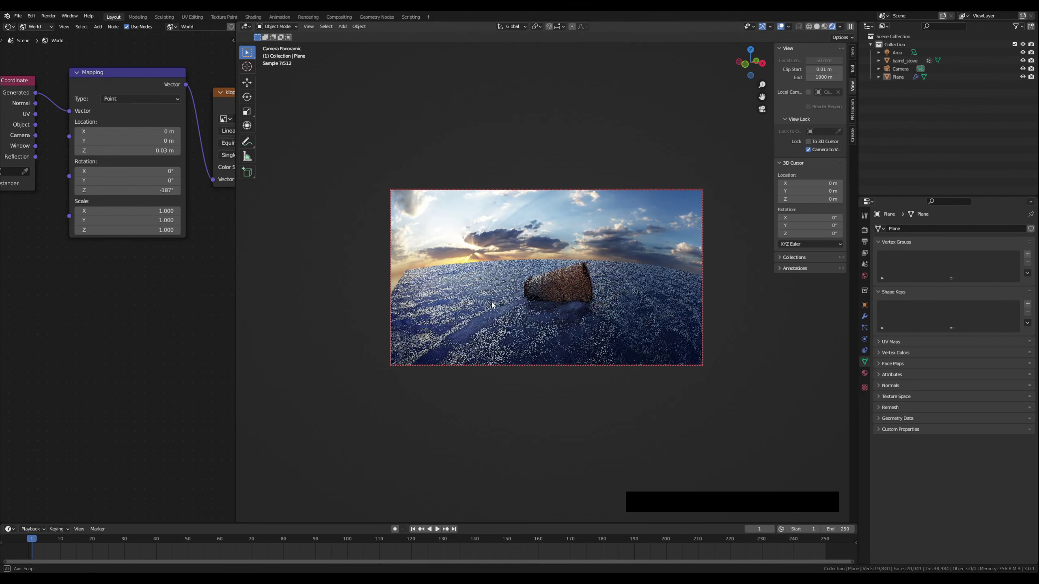
Step: Adjust the camera framing and move the barrel about 0.17 m along Y and 0.11 m along X
middle_click_drag(486, 305, 546, 279, "shift")
left_click(543, 275)
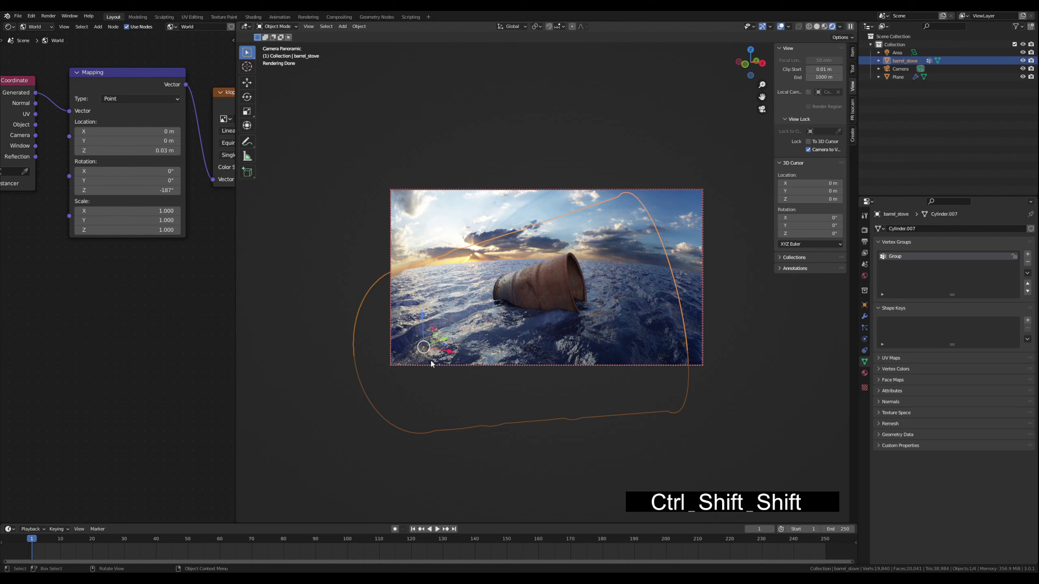
key("g")
key("y")
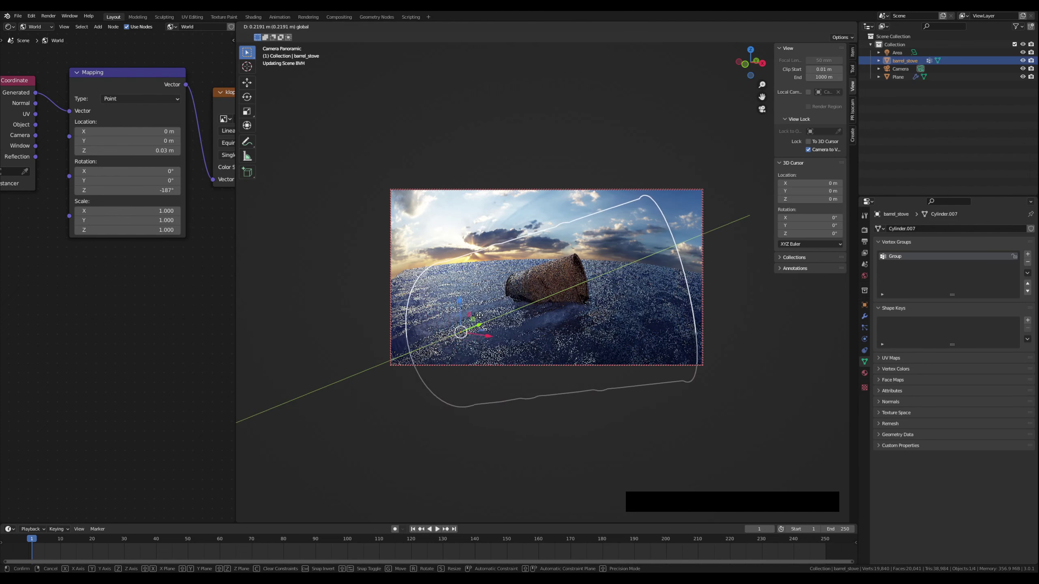
key("Return")
key("g")
key("x")
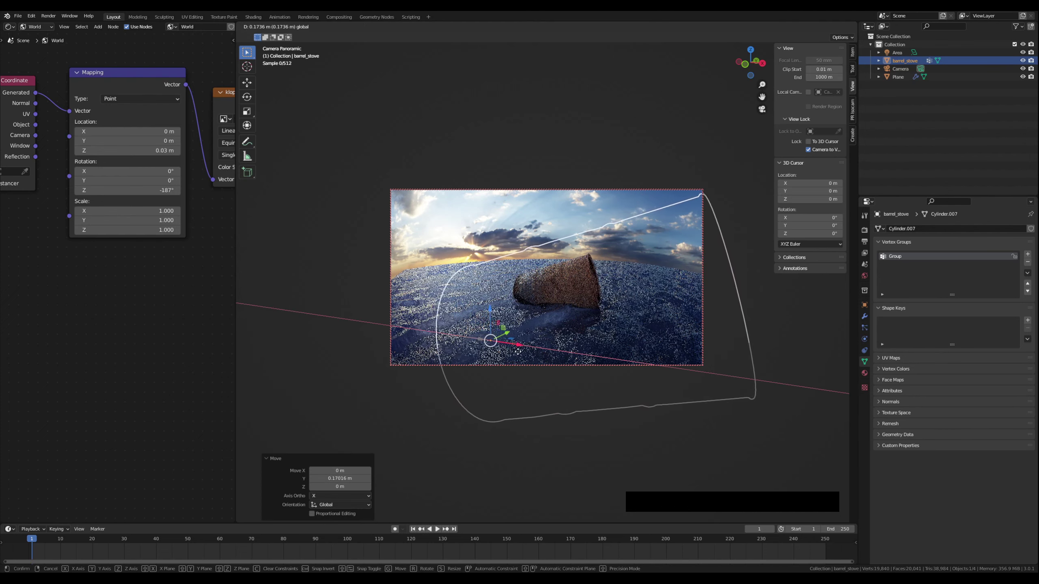
key("Return")
Step: Rotate the barrel about -11.6° around Z and move it about 0.34 m along Y
key("r")
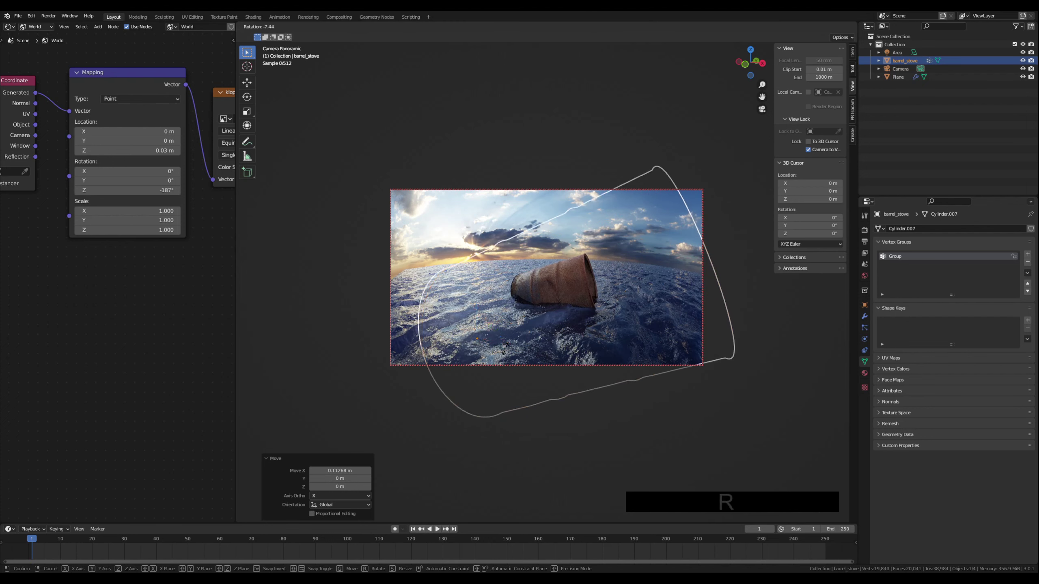
key("z")
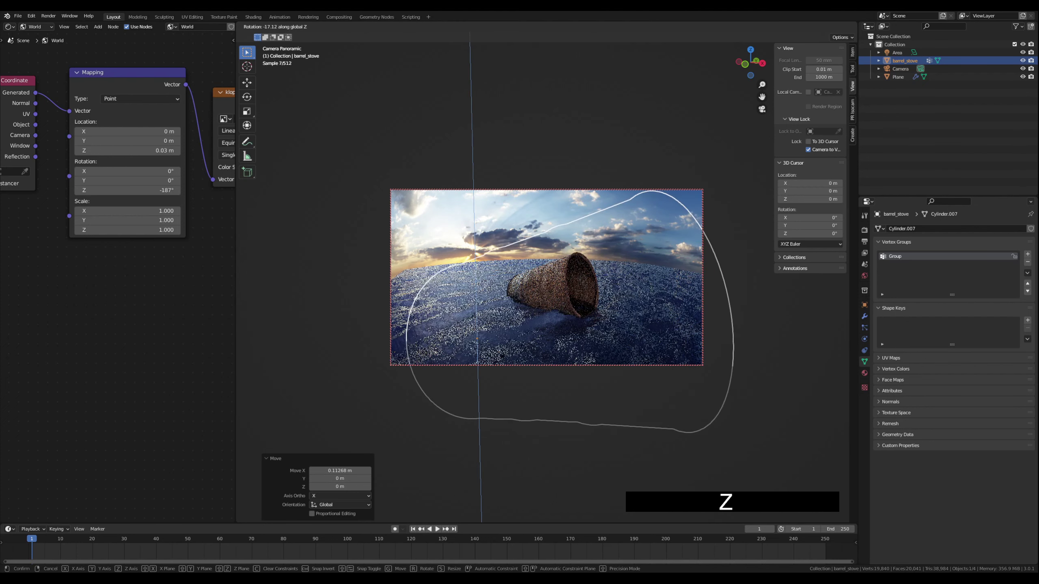
key("Return")
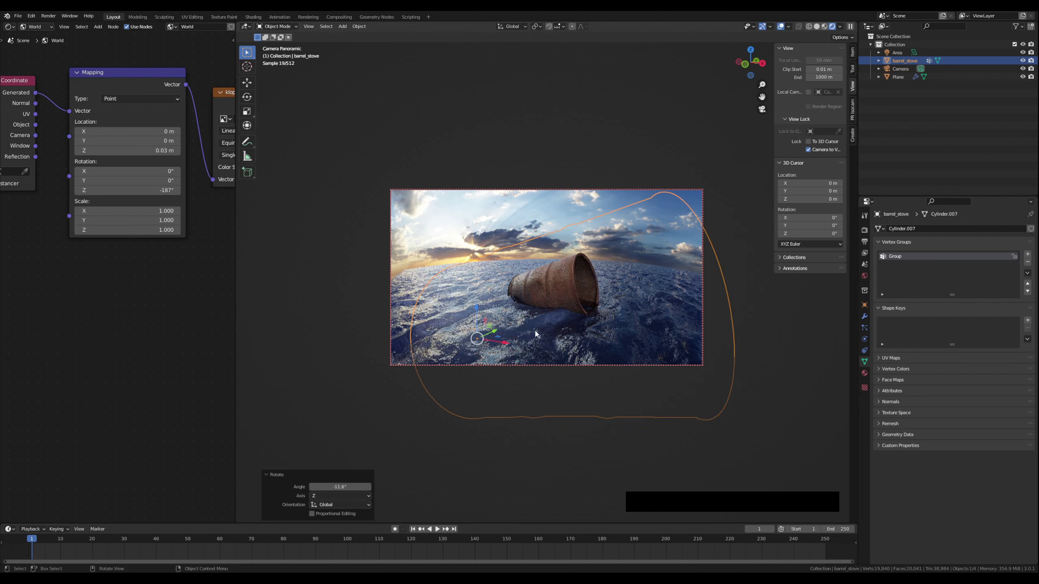
key("g")
key("y")
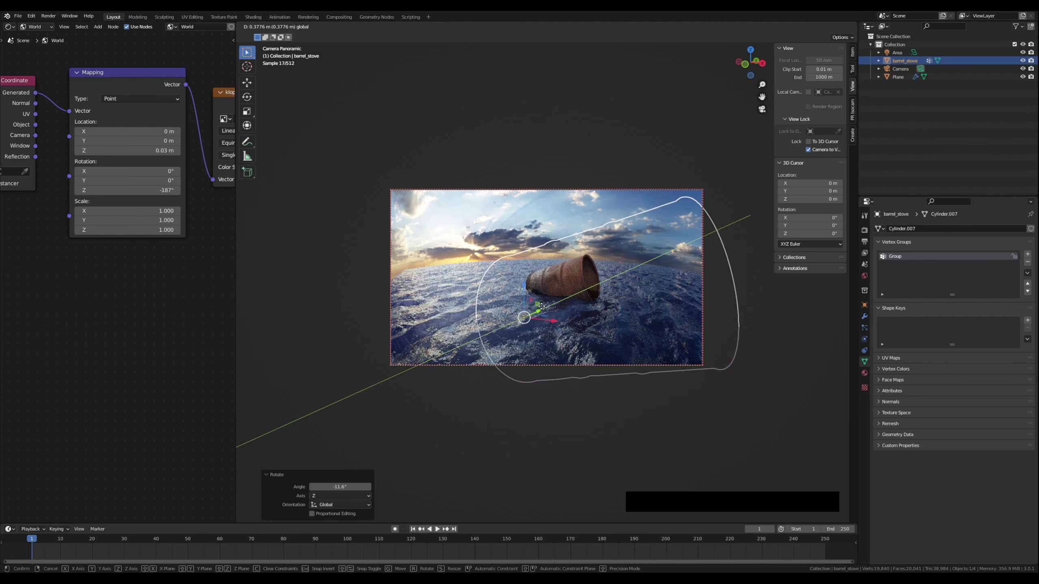
key("Return")
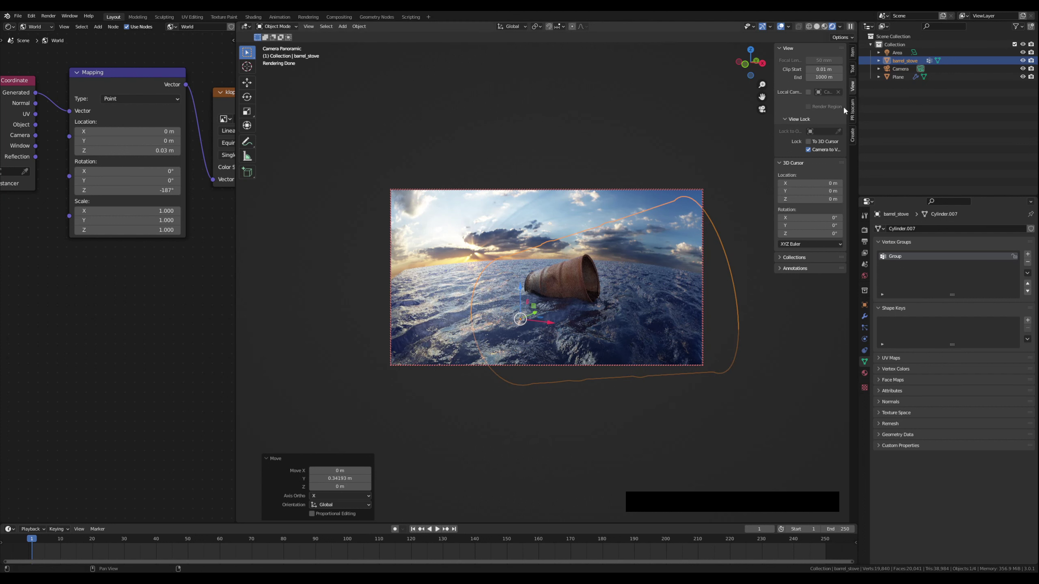
Step: Set the panoramic camera's field of view to 360°, and check the scene from outside the camera before returning to its view
left_click(898, 68)
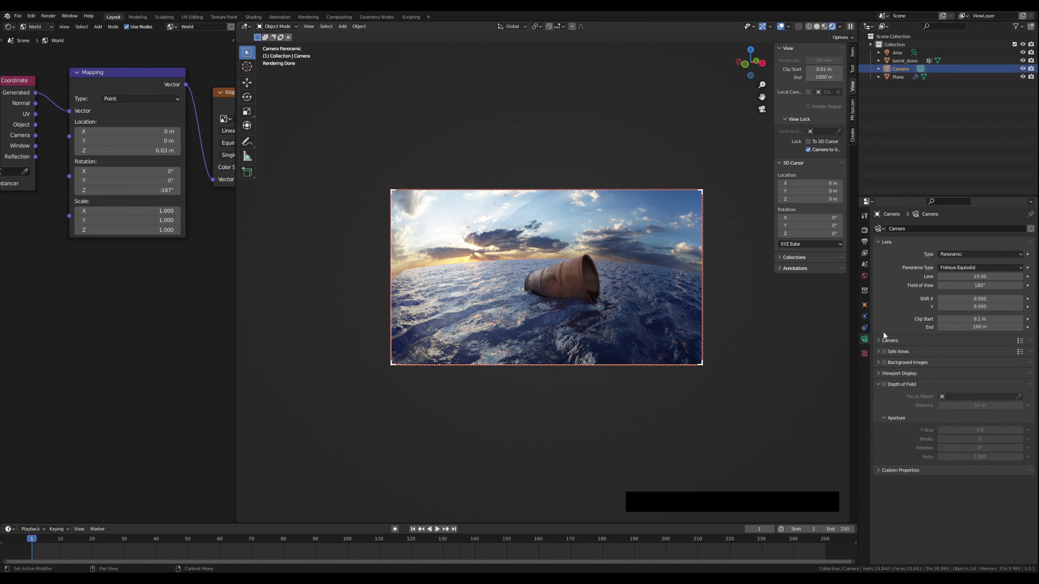
left_click_drag(982, 286, 1002, 285)
left_click(762, 113)
scroll(539, 228, "down", 5)
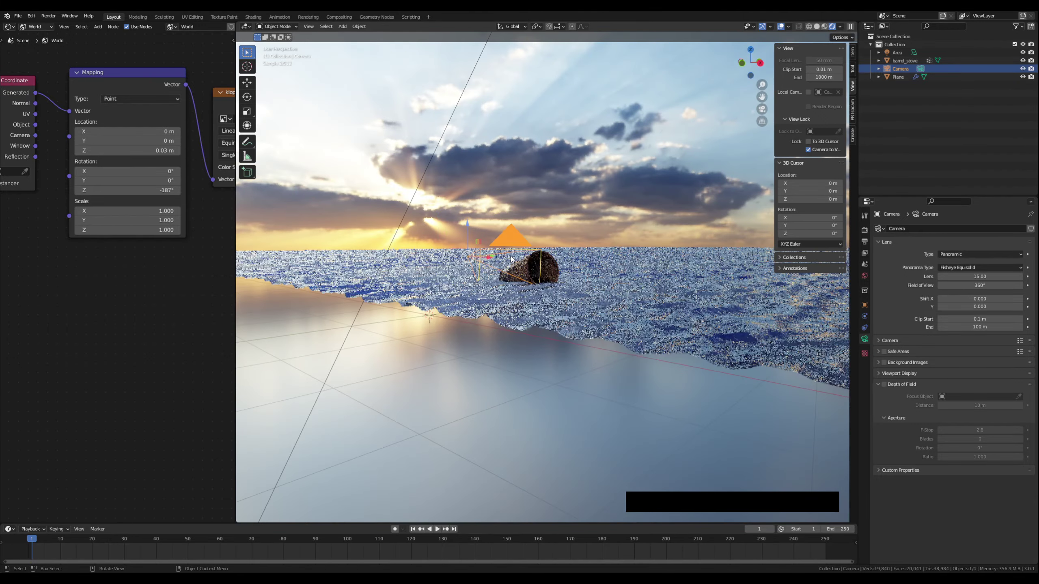
middle_click_drag(480, 263, 452, 273, "shift")
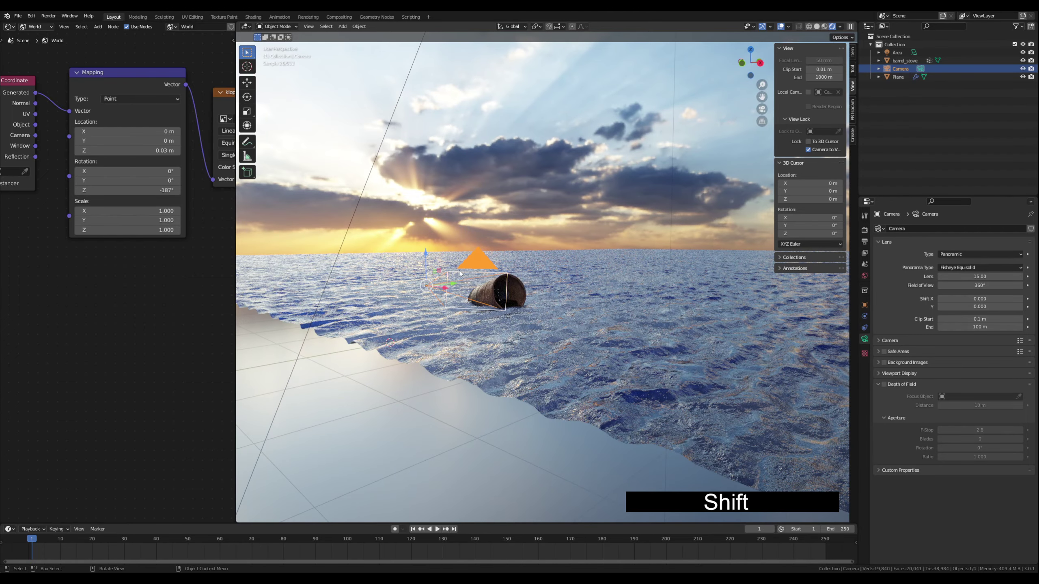
left_click(762, 110)
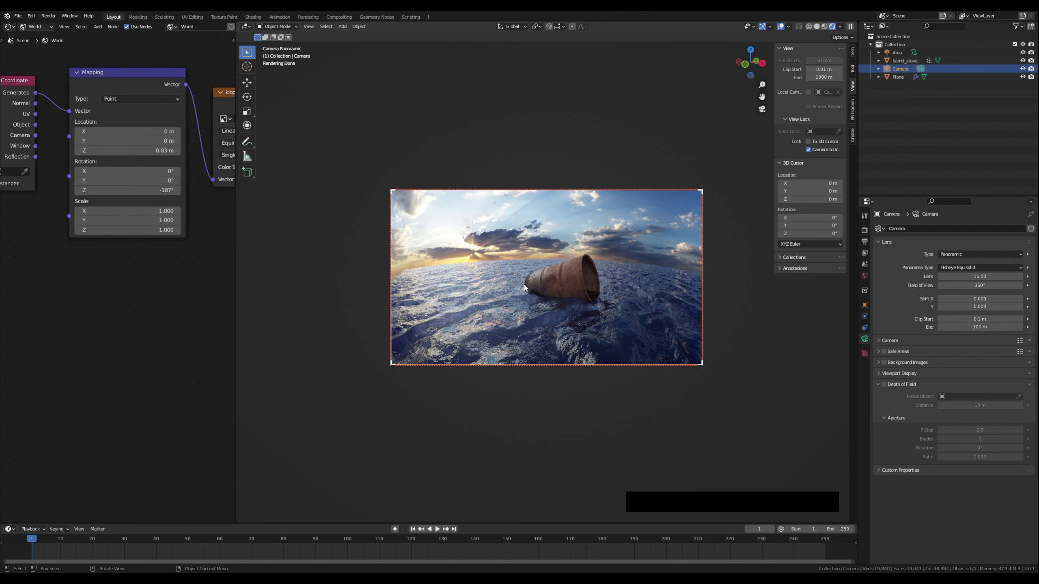
Step: Orbit the camera slightly around the barrel so it sits further towards the right of the frame
scroll(554, 314, "down", 1, "ctrl+shift")
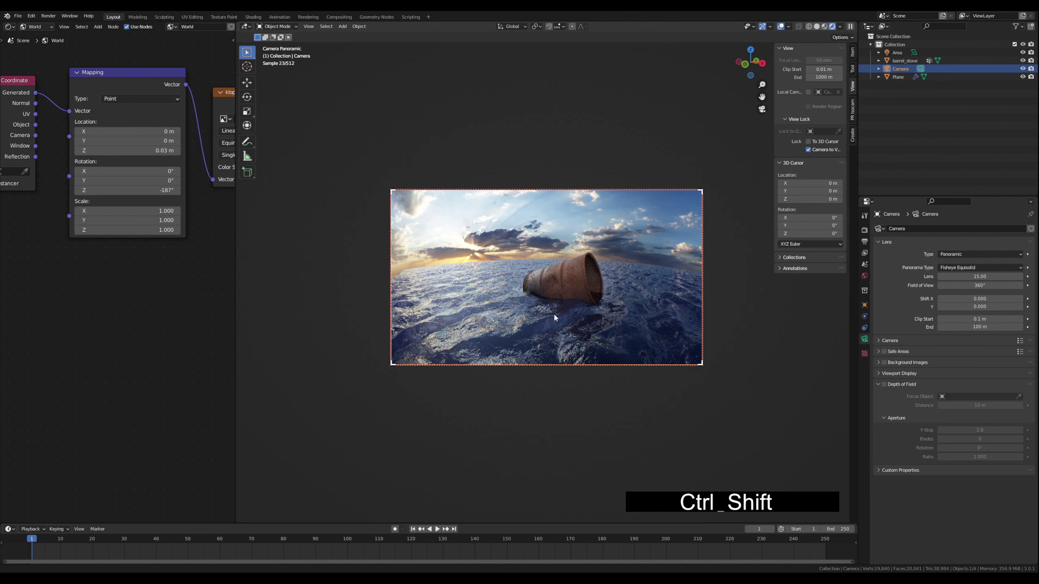
key("shift")
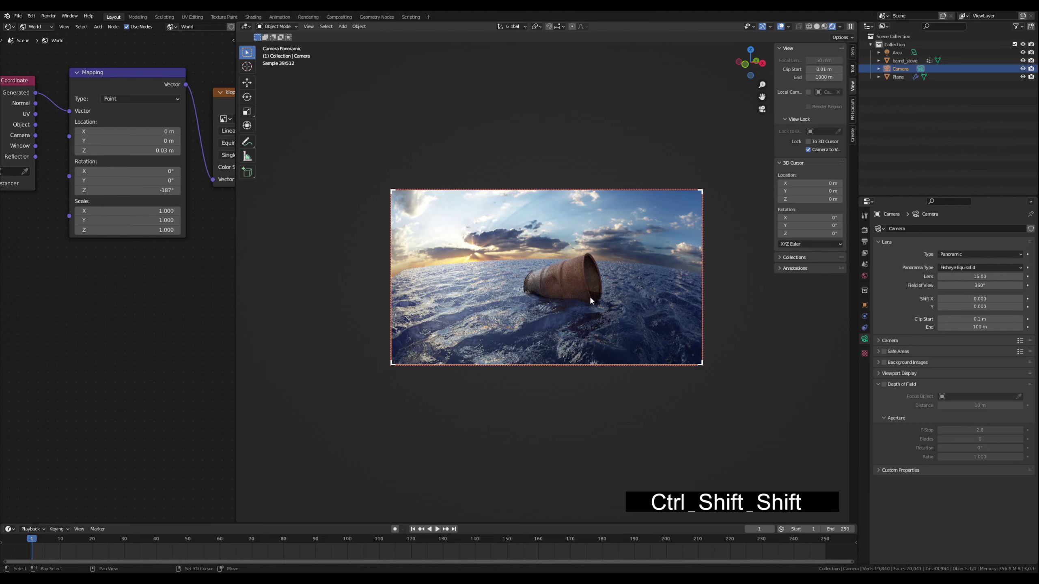
middle_click_drag(591, 299, 609, 296)
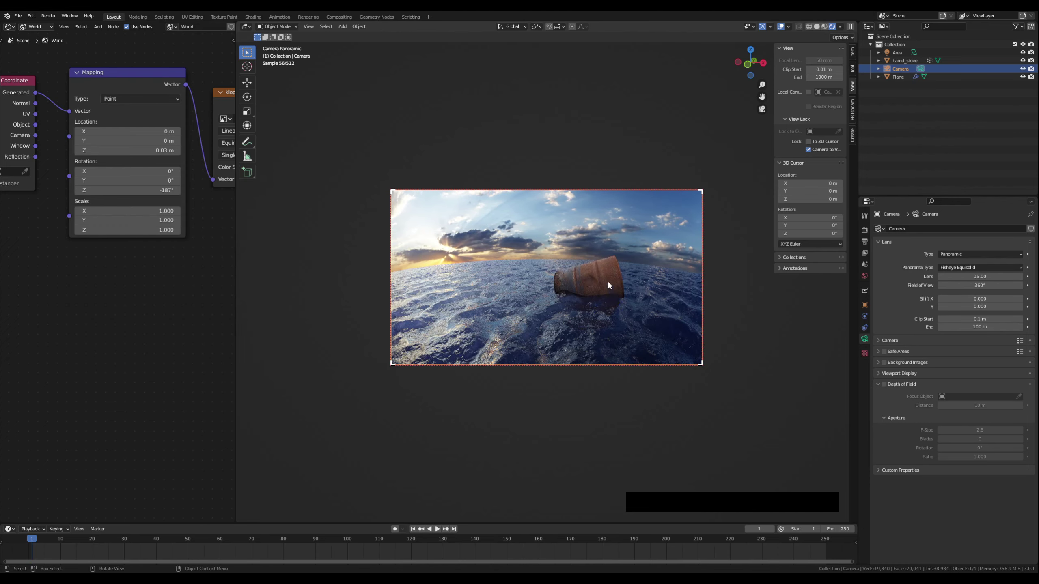
Step: Rotate the barrel about -22.7° around the global Z axis to turn its open end towards the camera
left_click(609, 285)
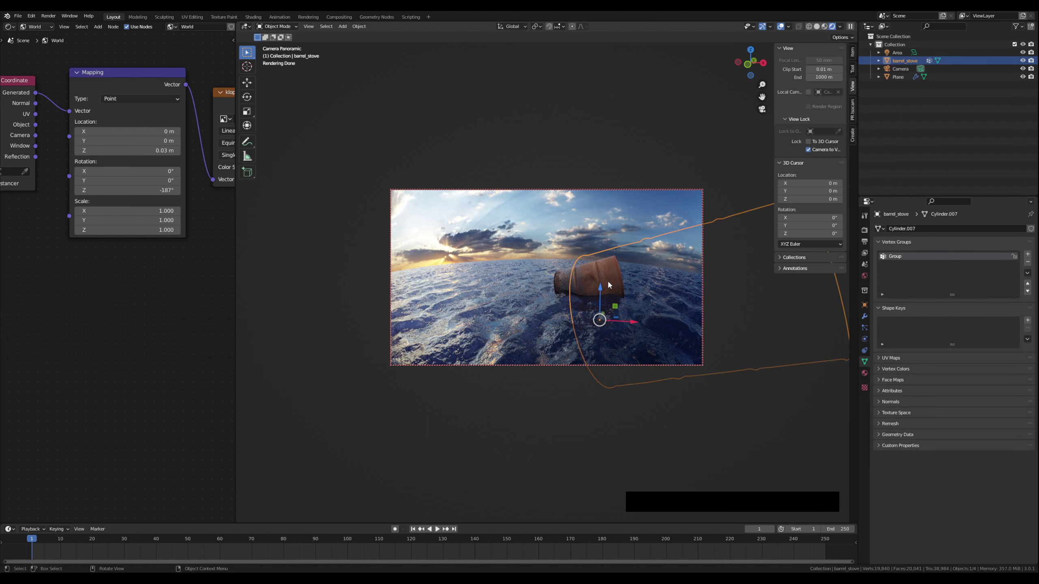
key("r")
key("z")
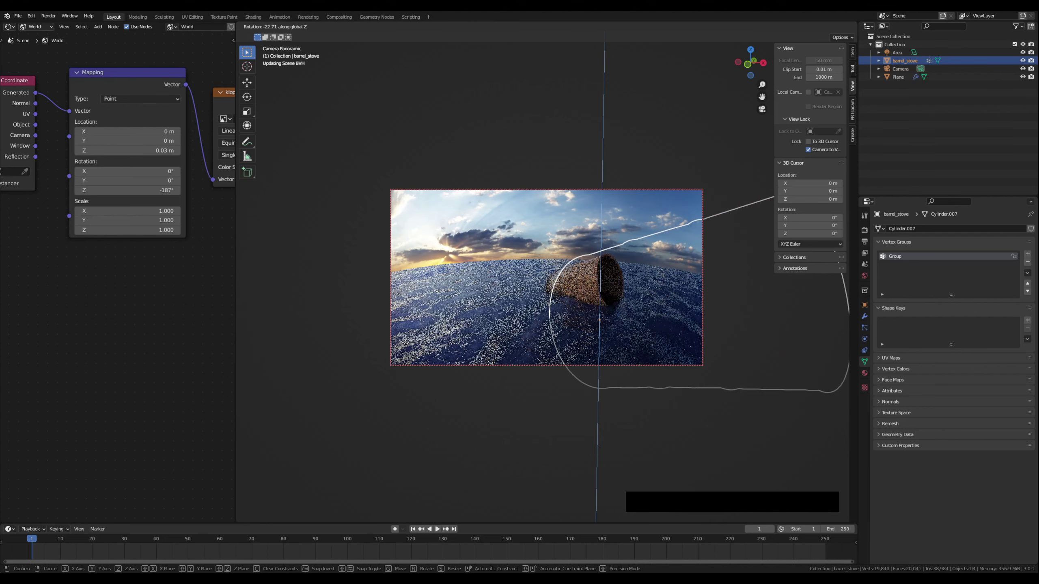
left_click(534, 272)
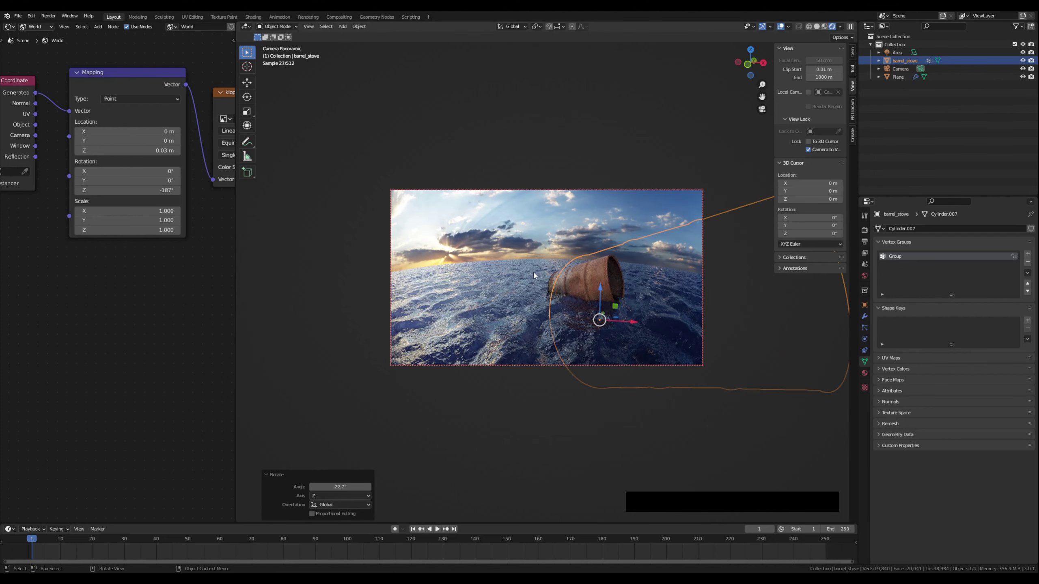
Step: Pan the camera slightly so the barrel sits lower in the frame, and show the render properties with nothing selected
middle_click_drag(536, 252, 532, 255, "shift")
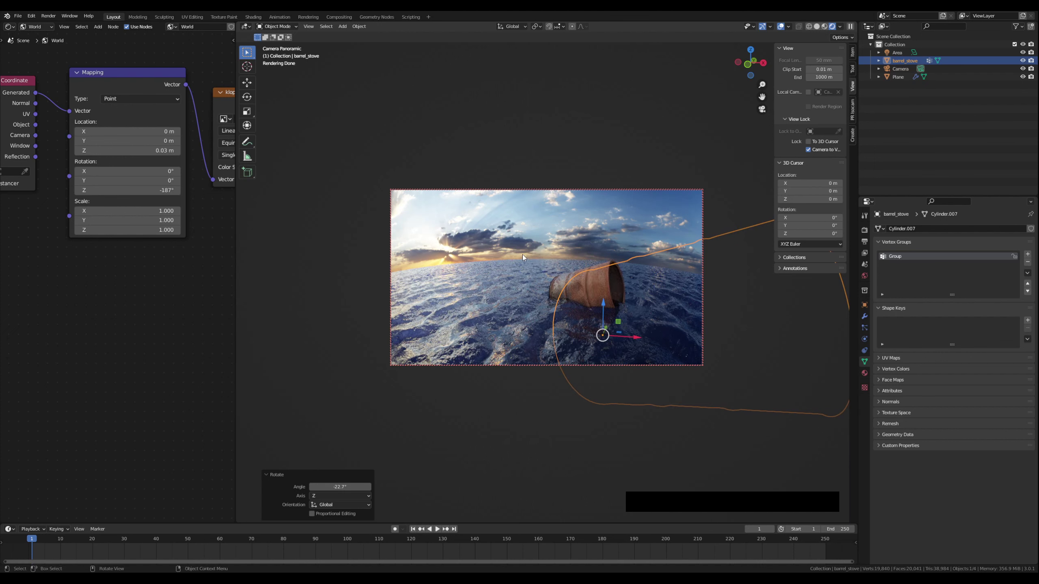
left_click(344, 336)
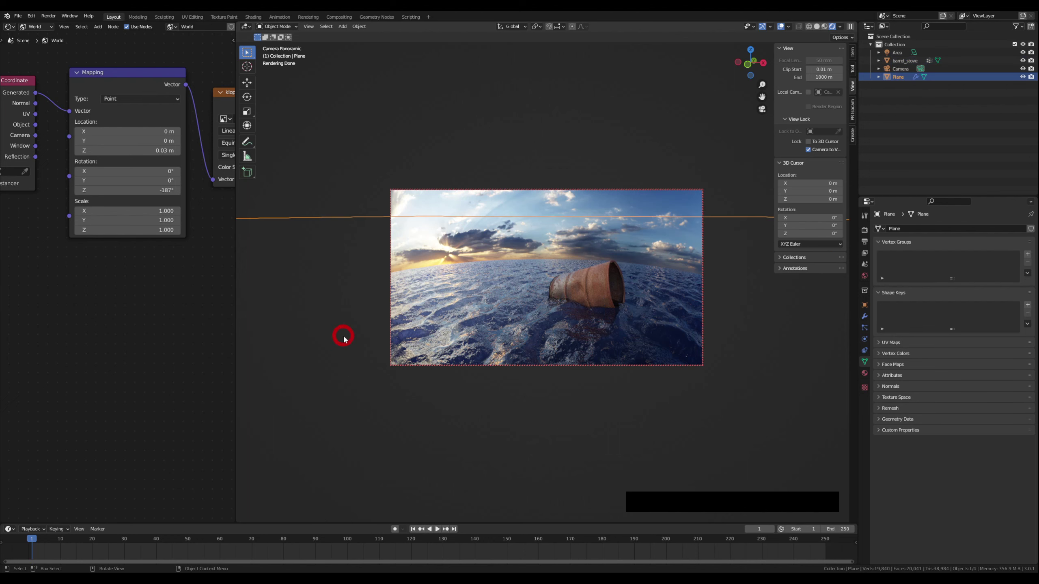
left_click(460, 174)
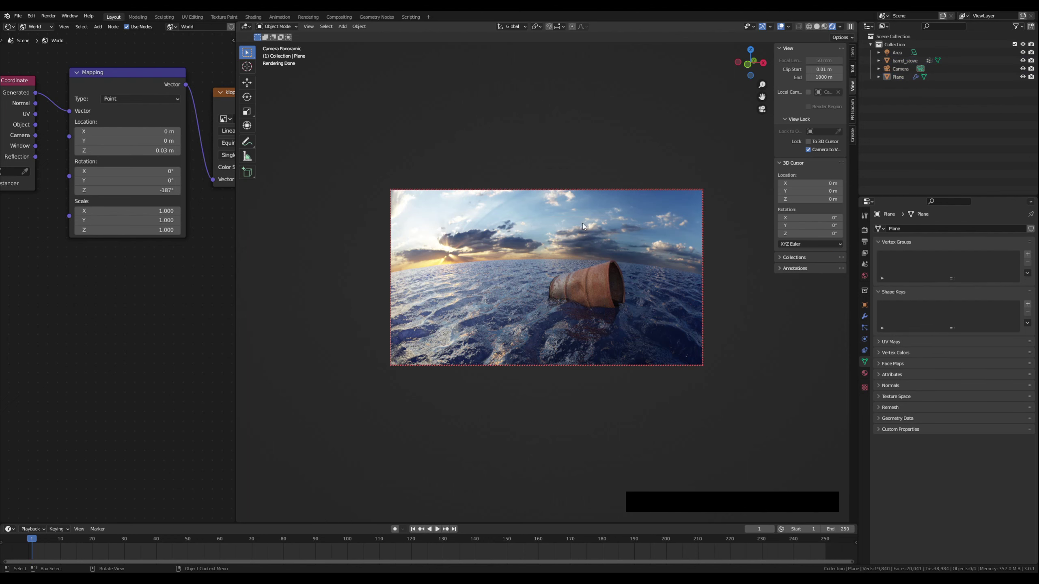
left_click(48, 15)
left_click(864, 232)
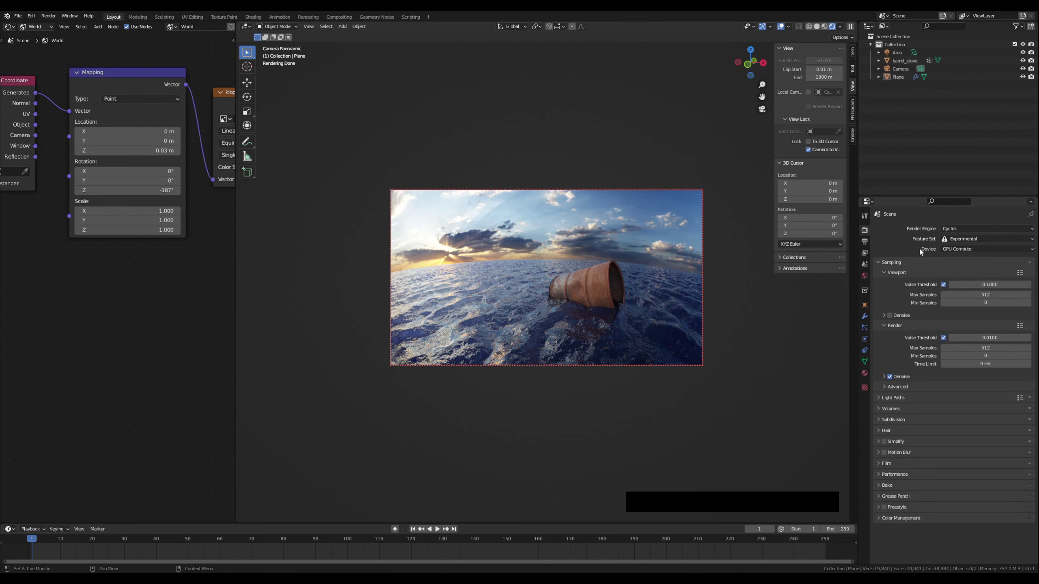
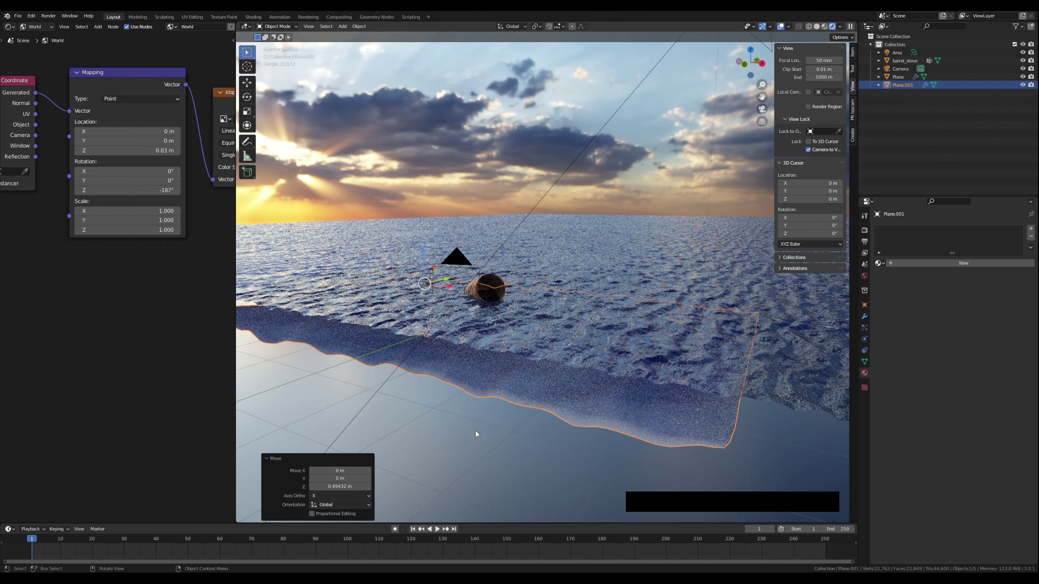
Step: Extrude all faces of the wavy lower plane about 0.80 m downward along the global Z axis, working in solid shading
left_click(490, 385)
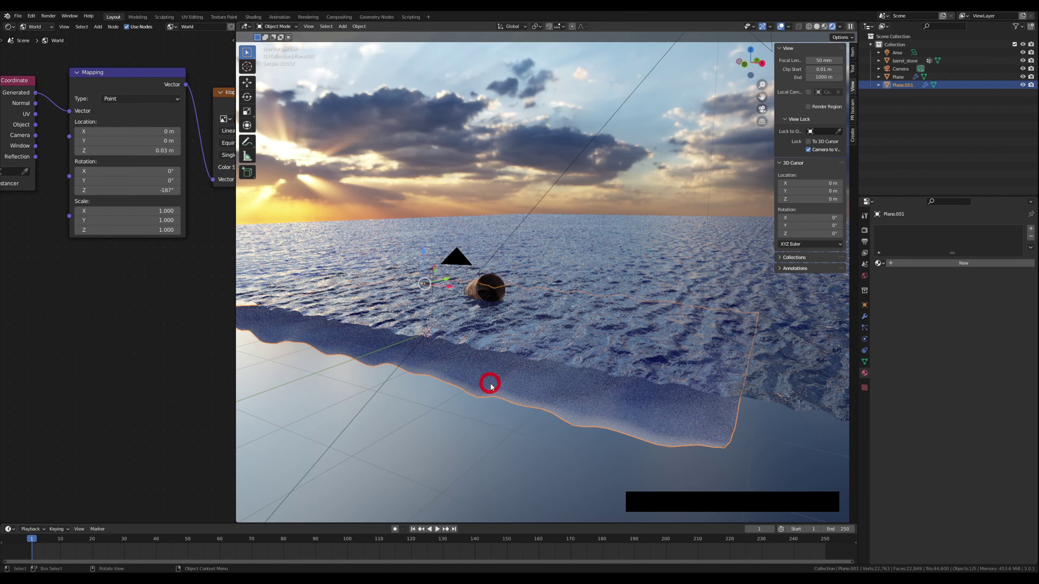
left_click(818, 27)
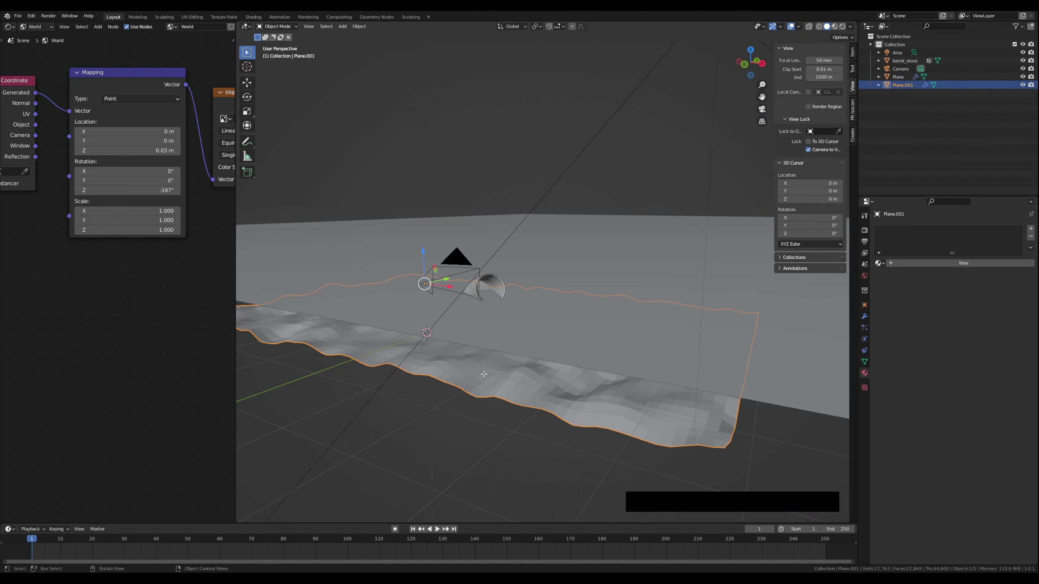
key("Tab")
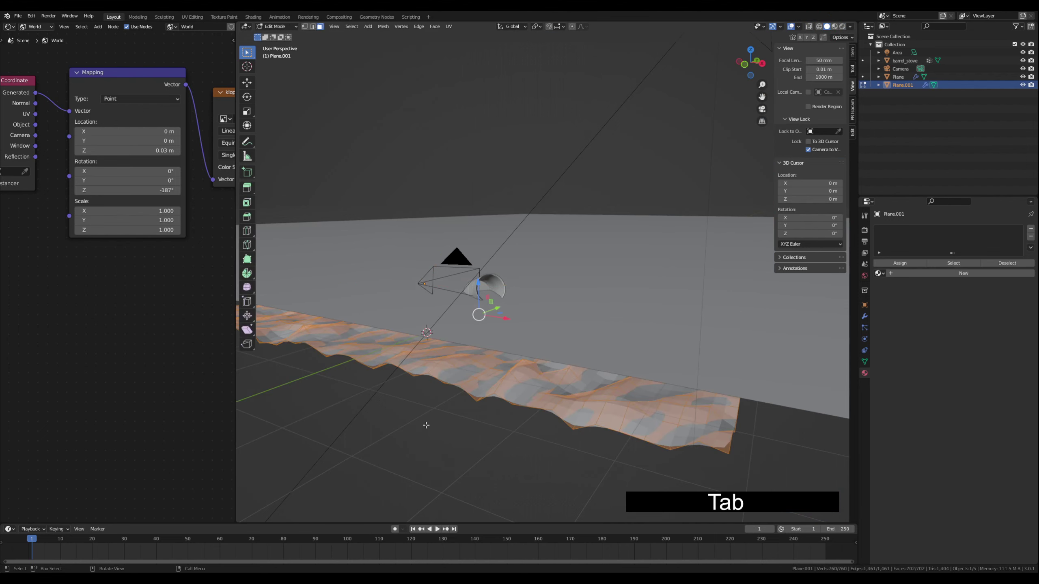
key("a")
key("e")
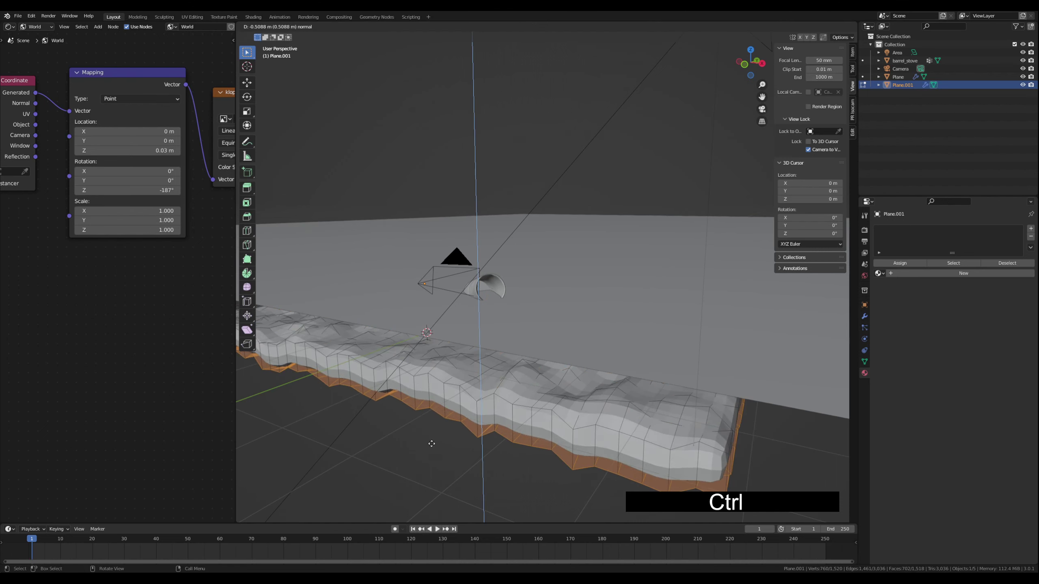
key("z")
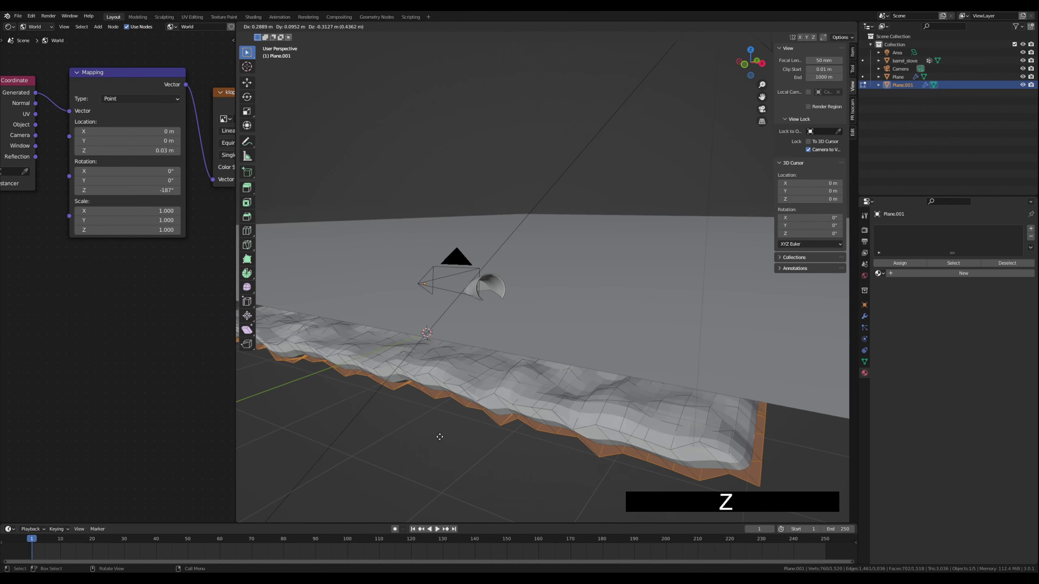
key("z")
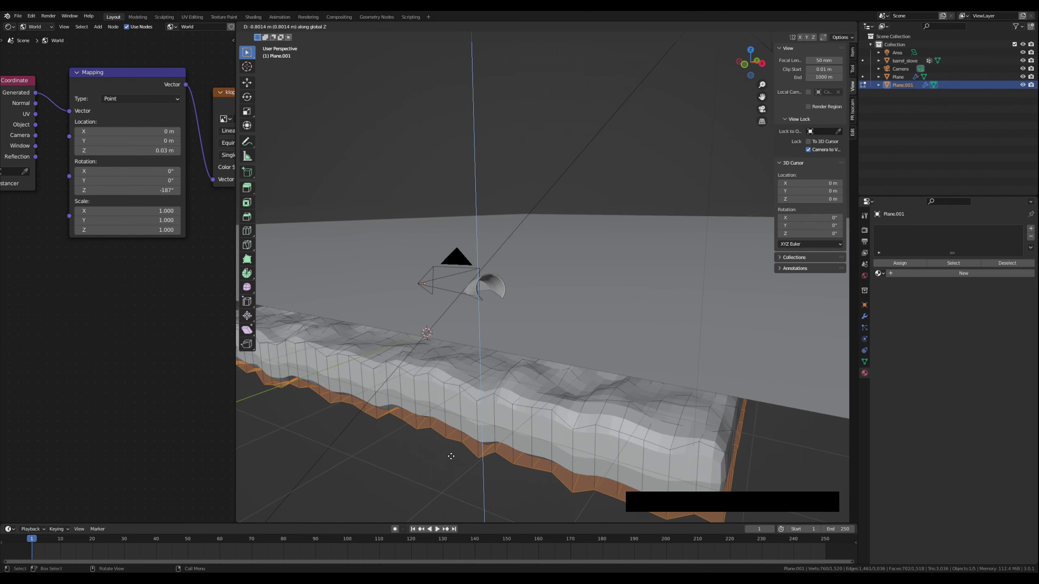
left_click(451, 456)
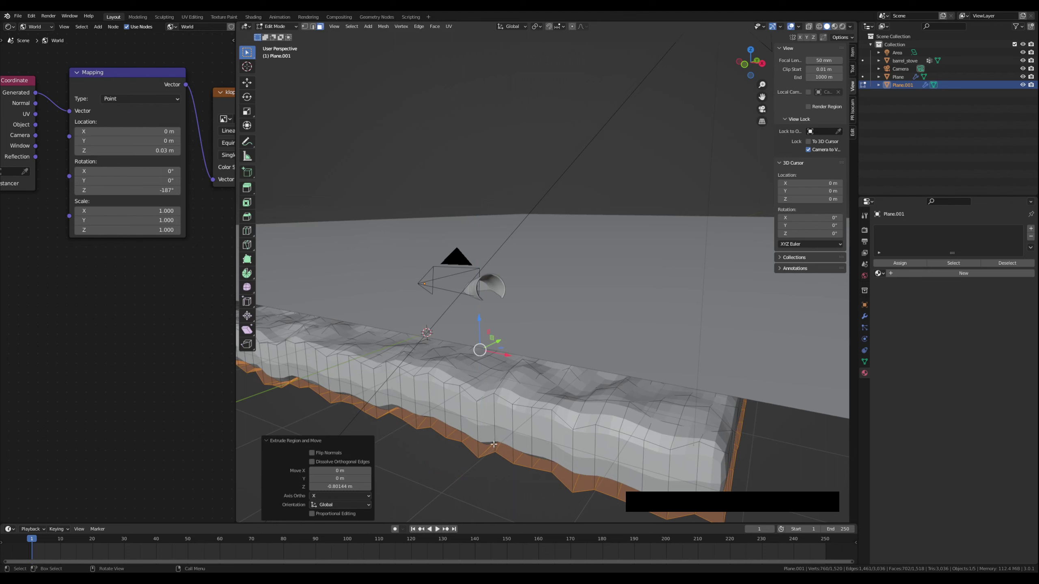
Step: Flatten the extruded underside by scaling it to 0 along Z, and return to Object Mode
key("s")
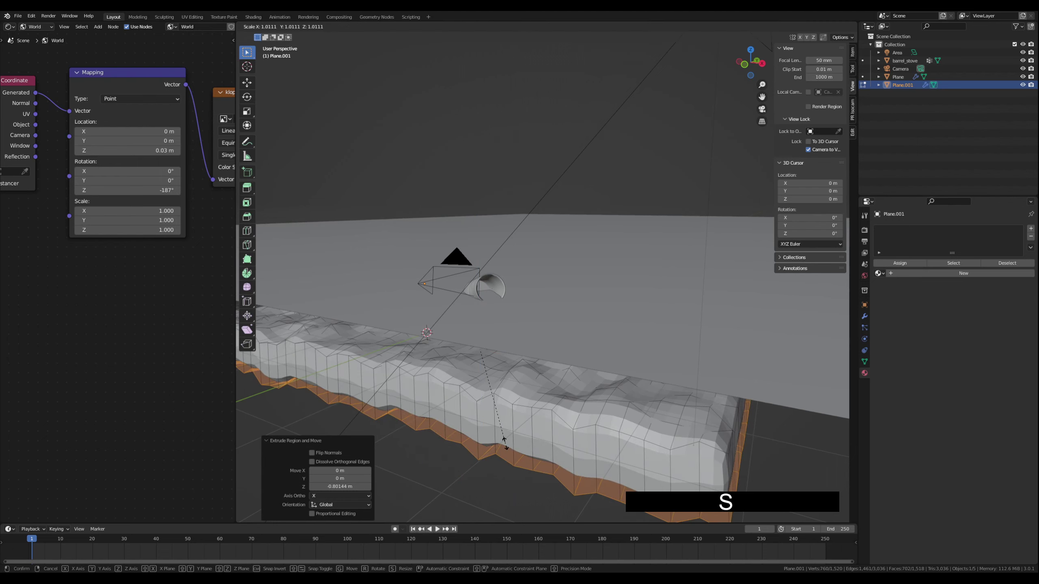
key("z")
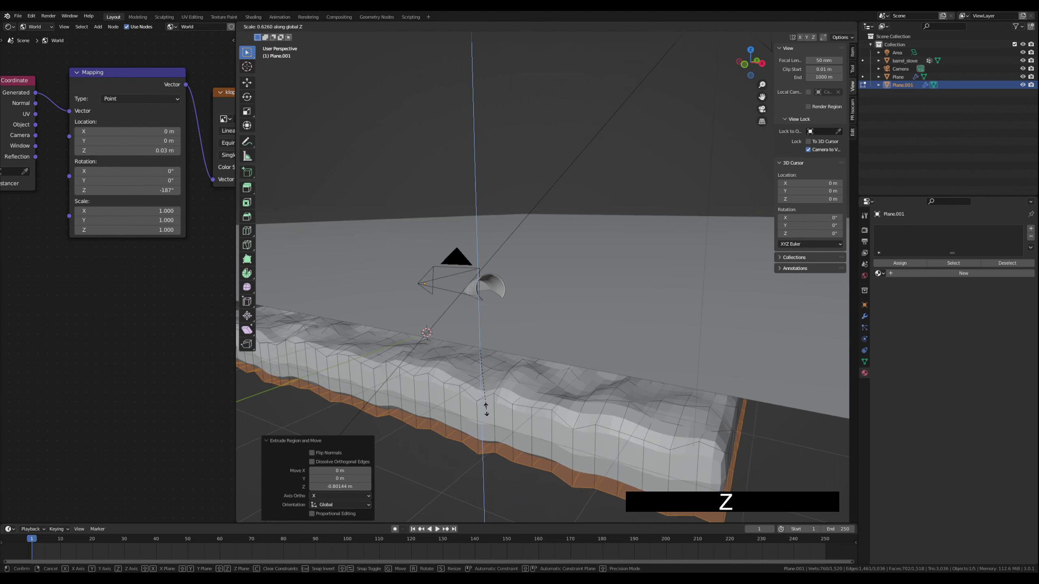
key("0")
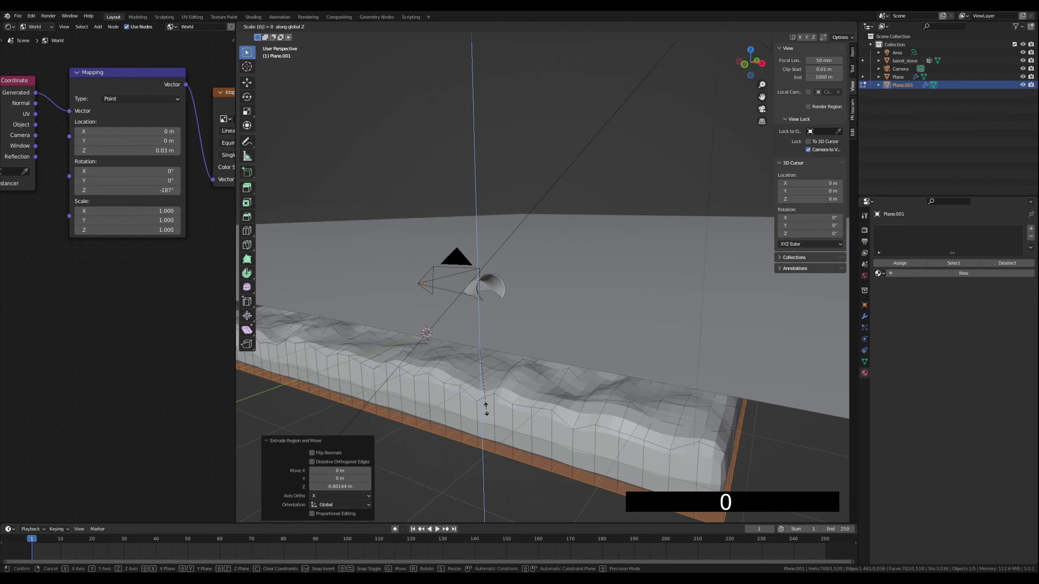
key("Return")
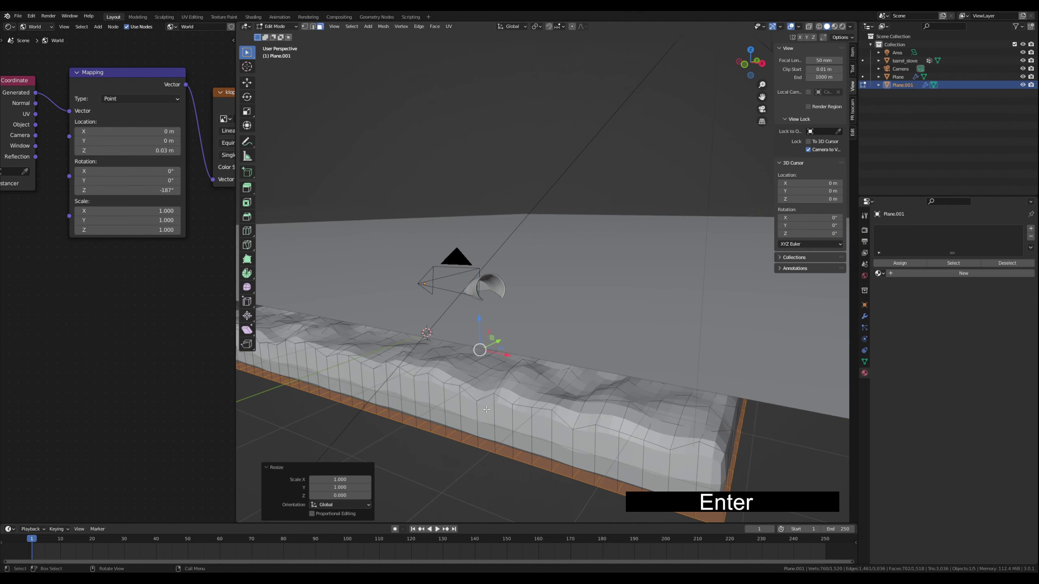
key("Tab")
left_click(440, 467)
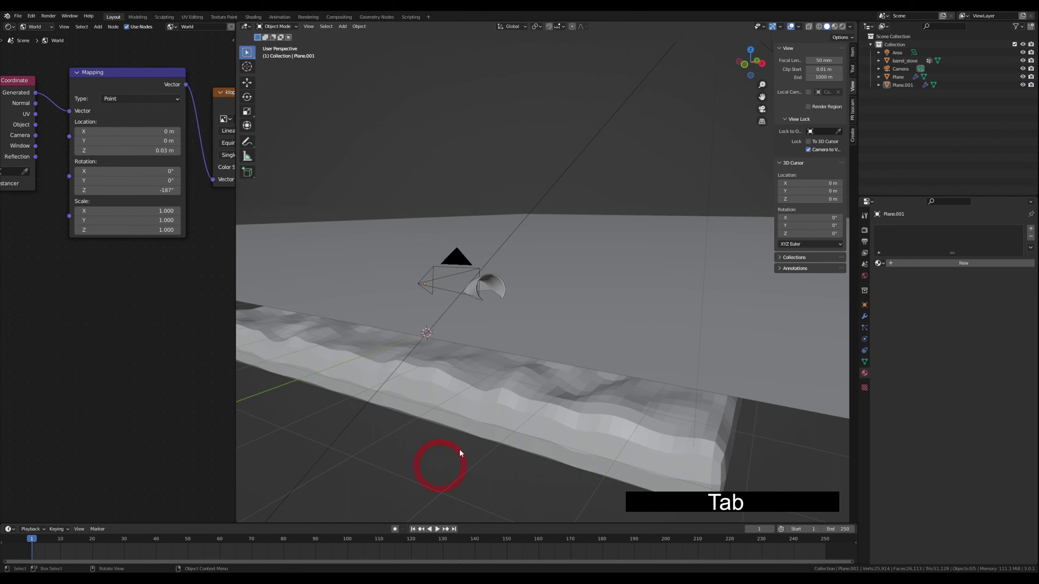
Step: Show the scene in rendered shading with the flattened slab selected
left_click(498, 418)
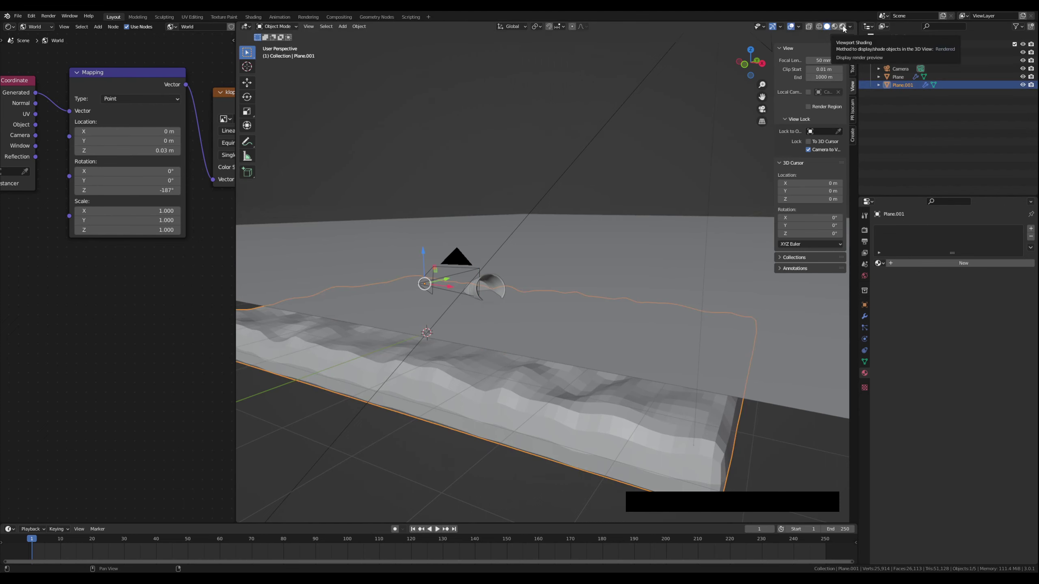
left_click(842, 27)
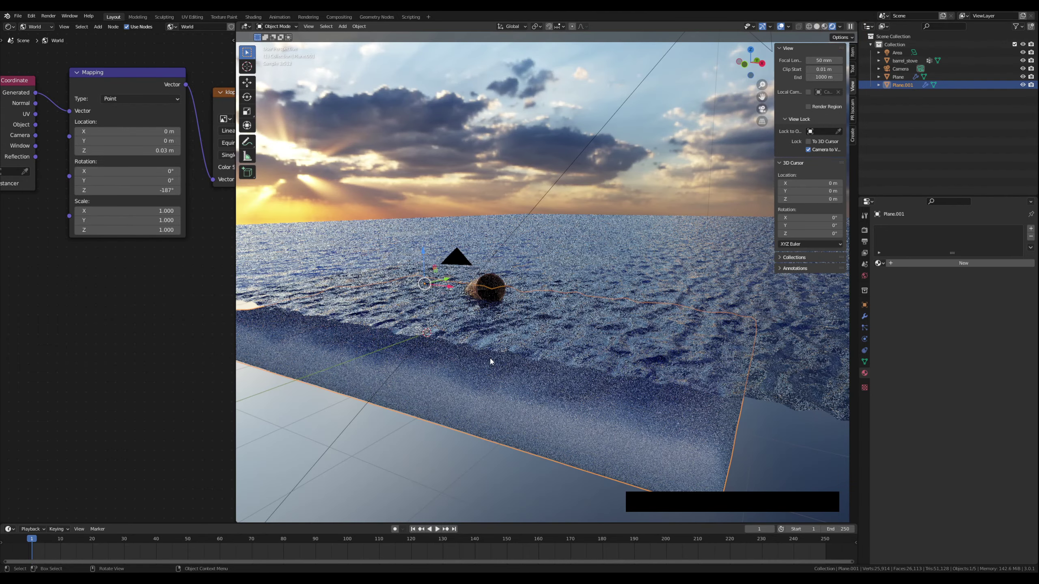
left_click(446, 481)
left_click(515, 417)
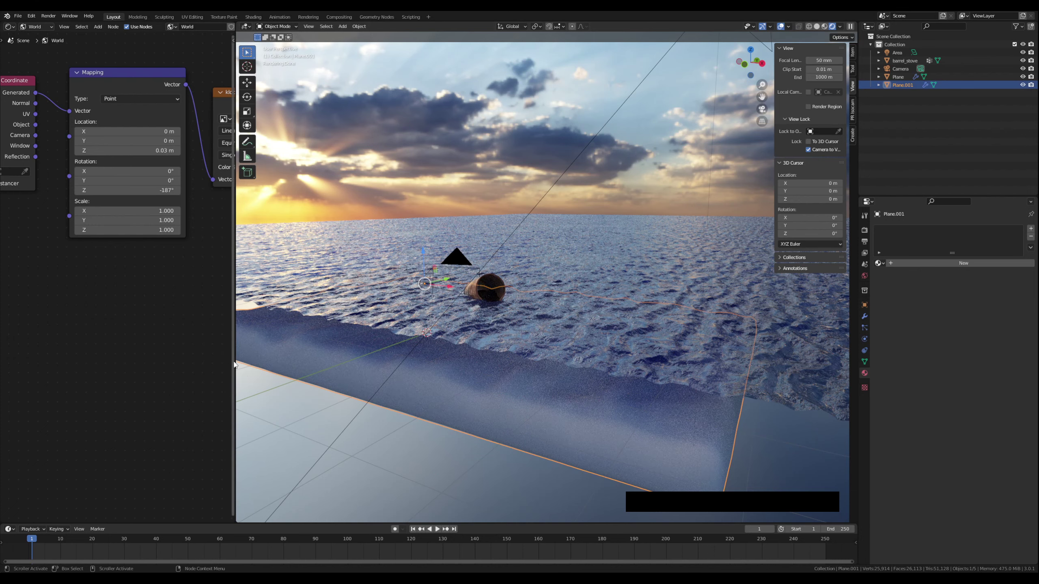
Step: Widen the node editor, switch it to object shading, and create a new material for the slab
left_click_drag(236, 361, 332, 363)
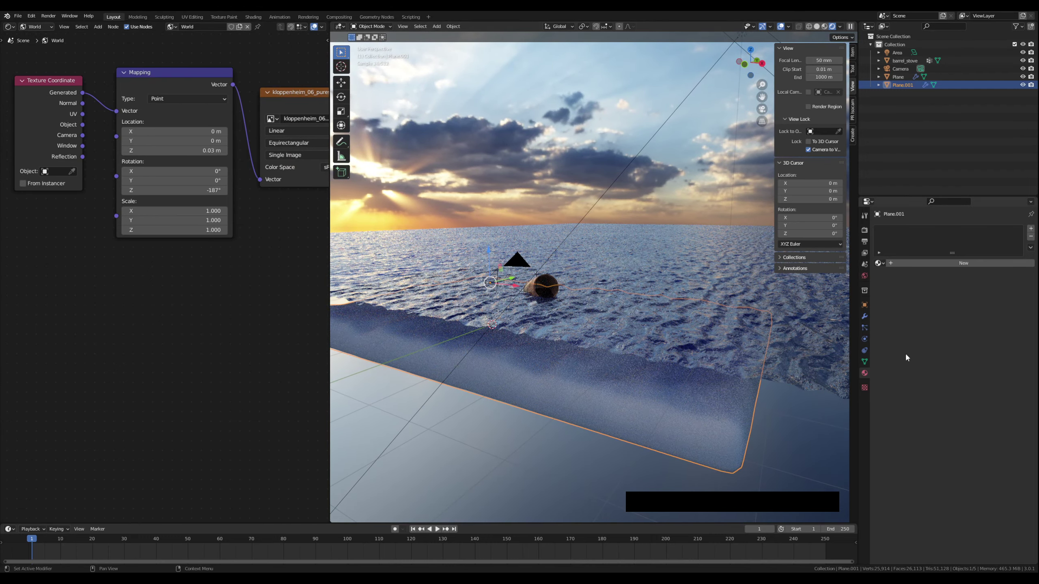
left_click(545, 394)
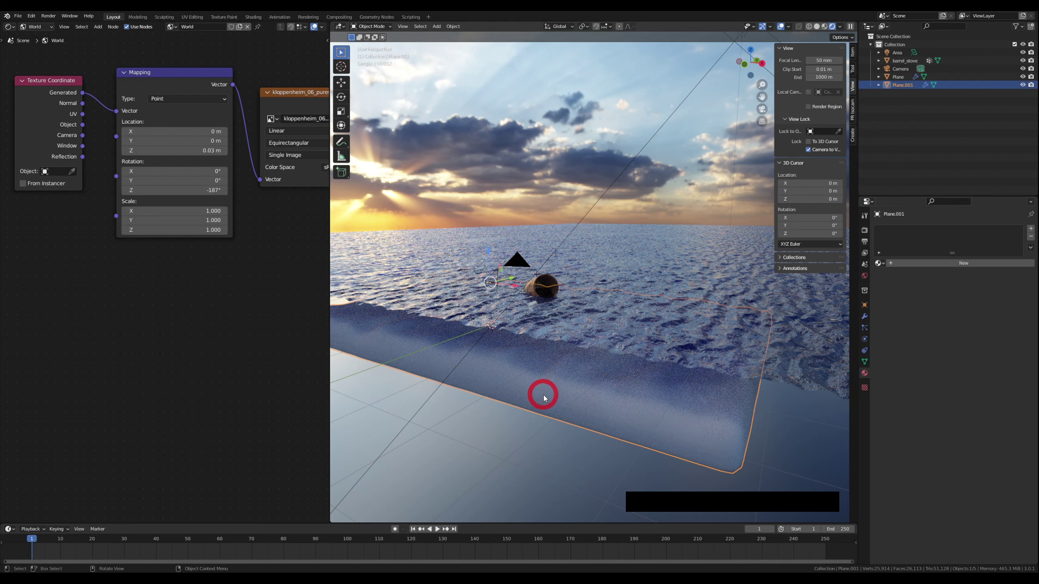
left_click(36, 26)
left_click(37, 35)
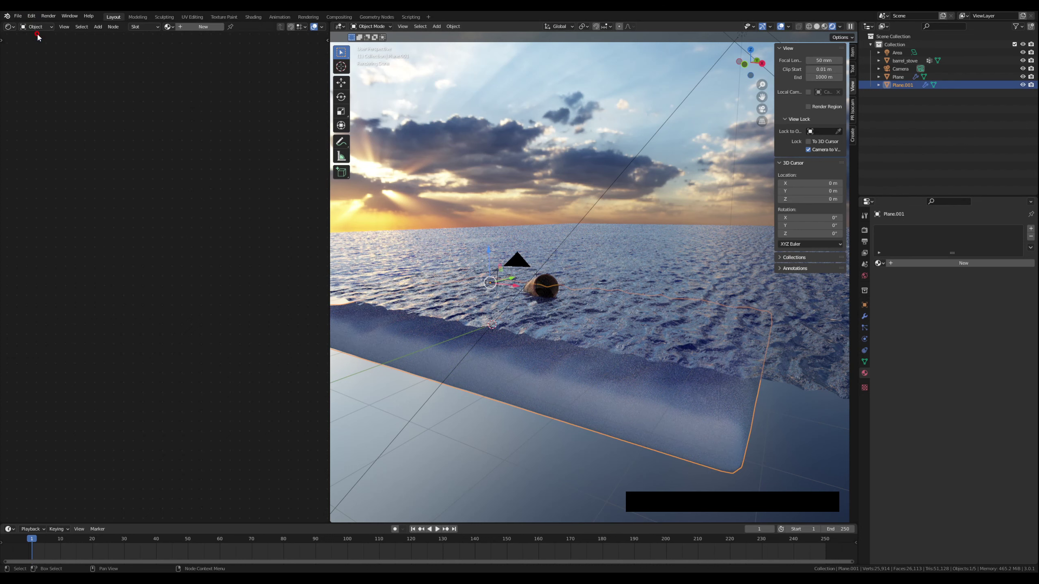
left_click(203, 27)
key("Home")
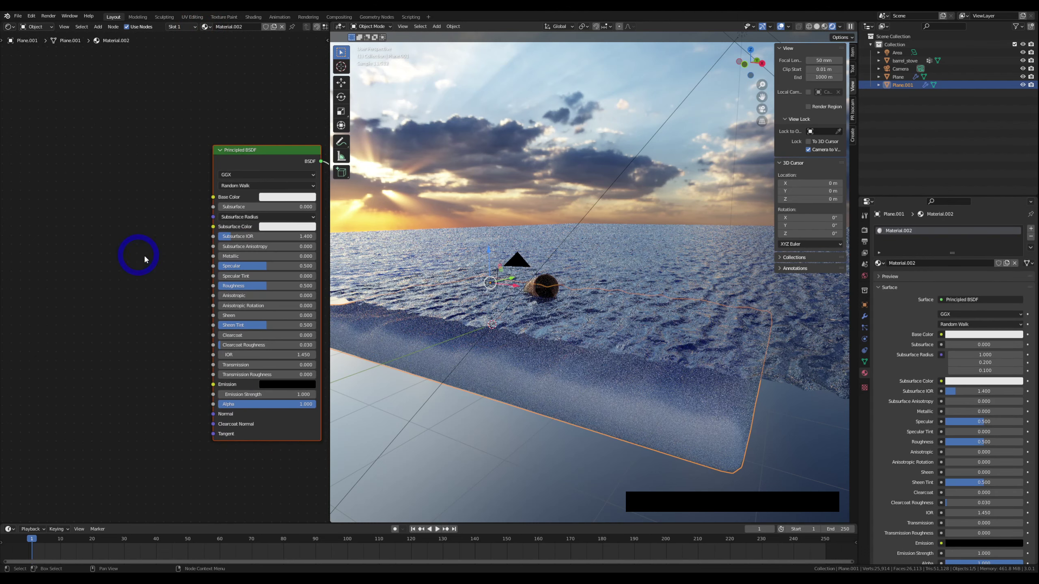
Step: Change the slab material's base color to a light green
scroll(139, 255, "down", 1)
middle_click_drag(310, 285, 220, 274)
scroll(254, 233, "up", 2)
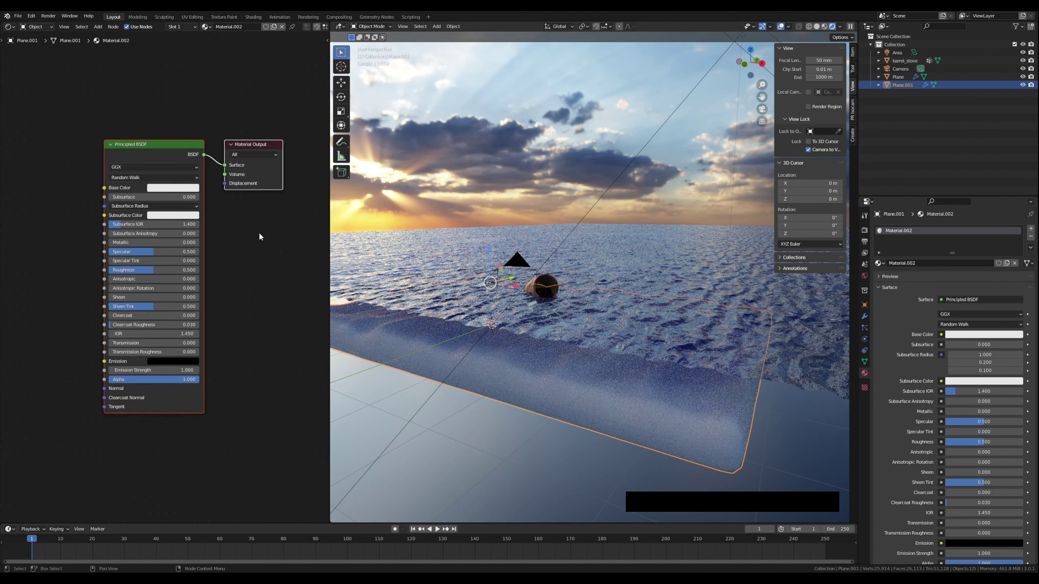
left_click(170, 181)
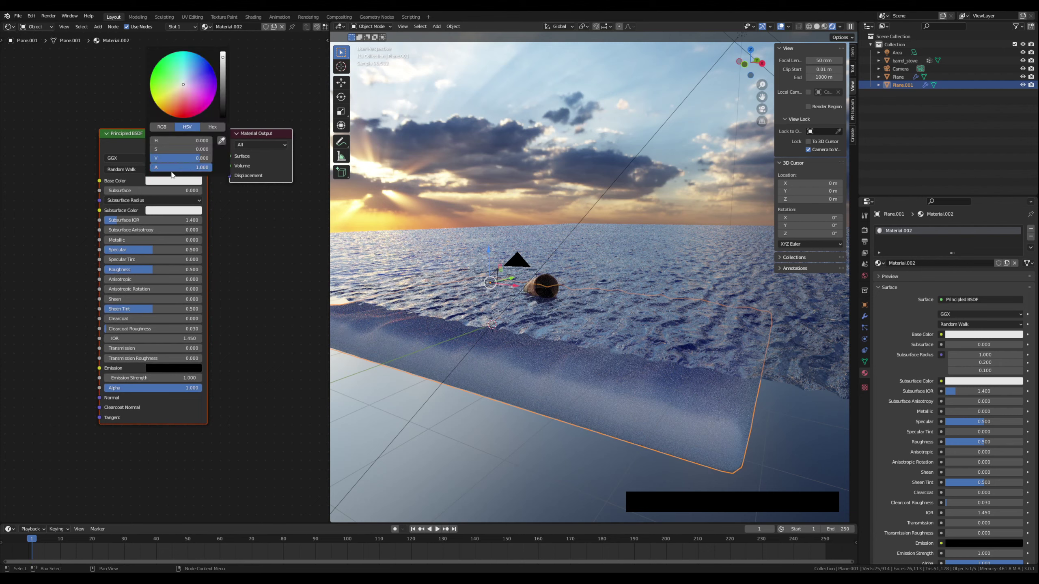
left_click(178, 80)
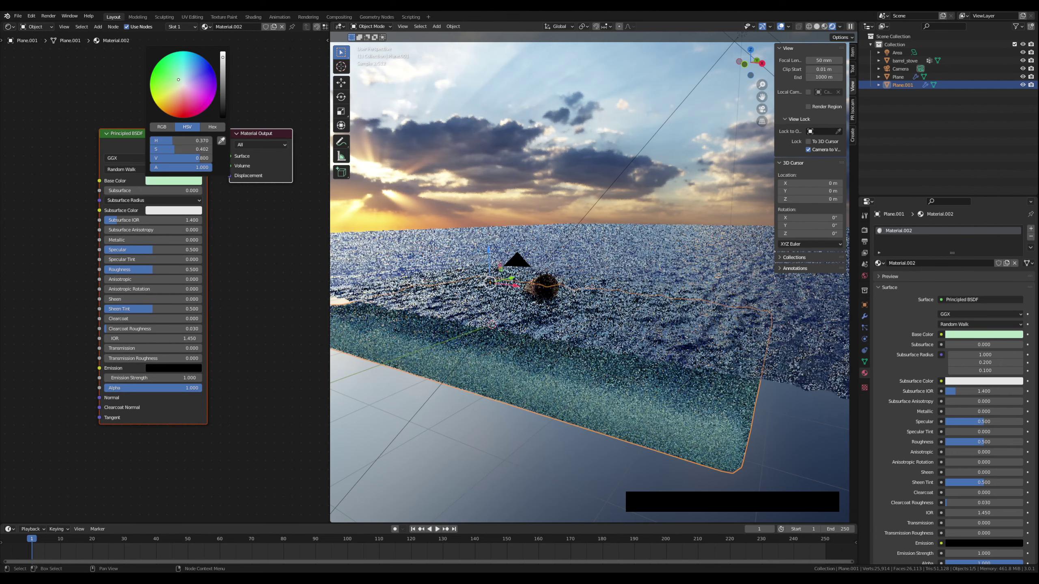
left_click_drag(178, 80, 180, 83)
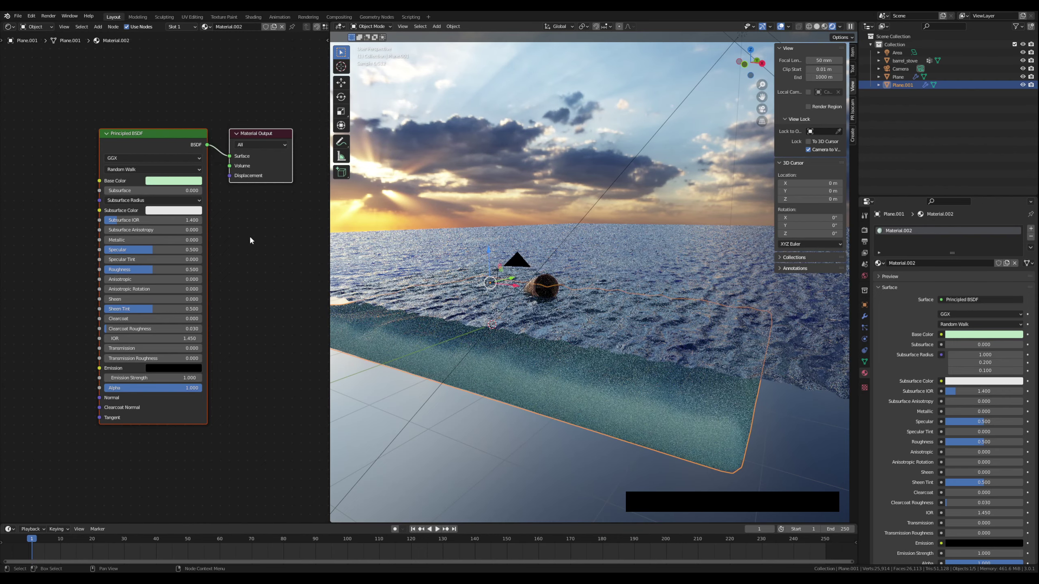
Step: Set the slab material's roughness to 0.327 and its transmission to 0.382
left_click_drag(173, 134, 175, 110)
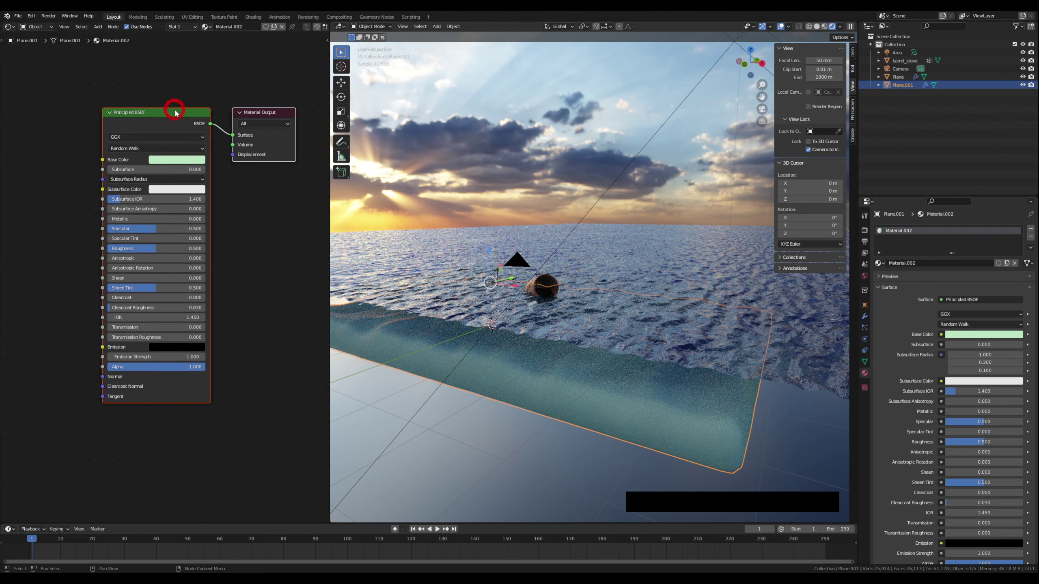
left_click_drag(152, 250, 135, 248)
left_click_drag(132, 331, 170, 327)
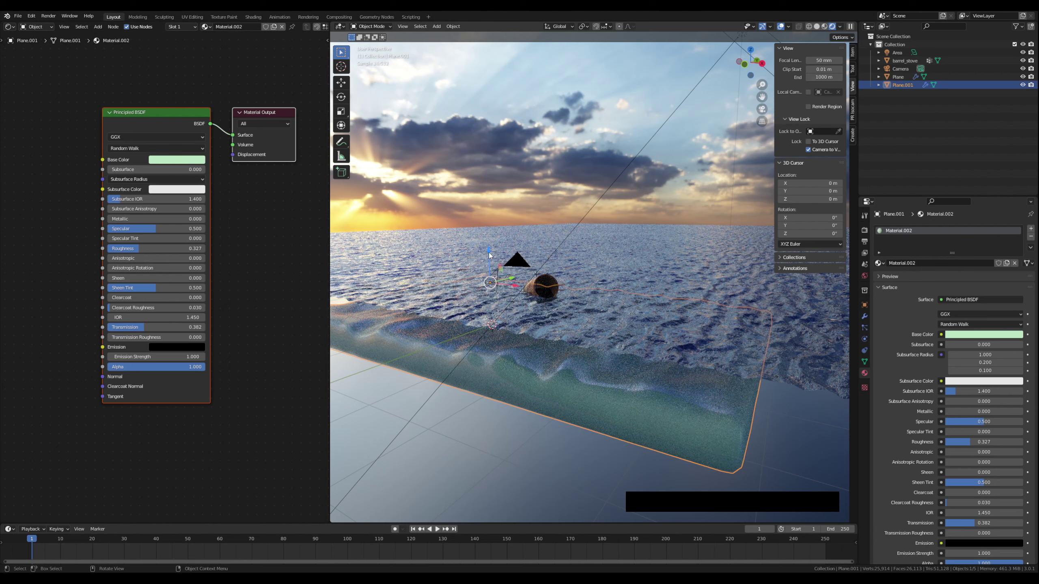
Step: Raise the green slab along Z closer to the ocean surface, and check its effect up close using its viewport visibility
left_click_drag(489, 256, 496, 382)
left_click(499, 422)
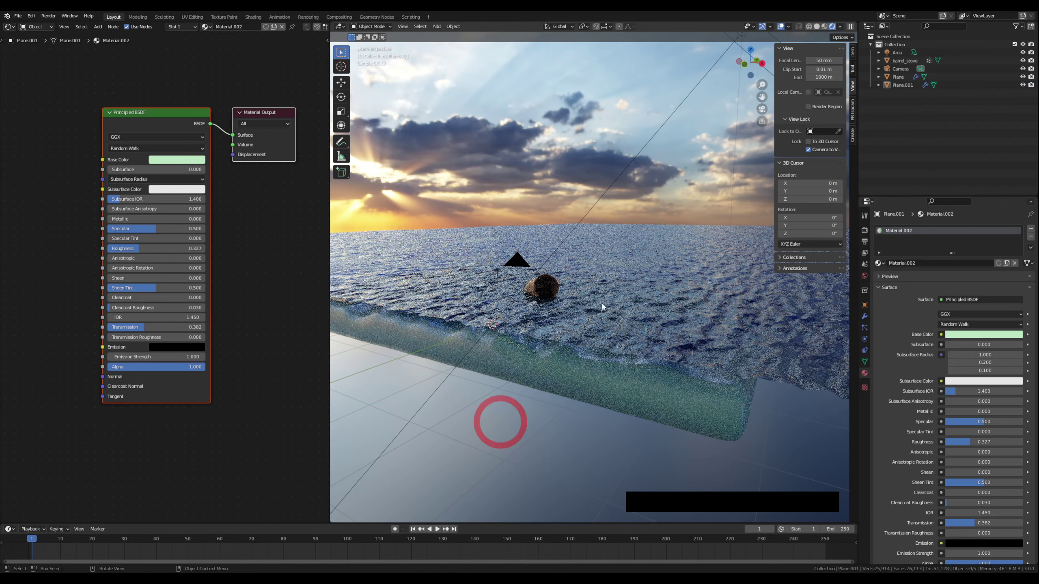
scroll(517, 385, "up", 2)
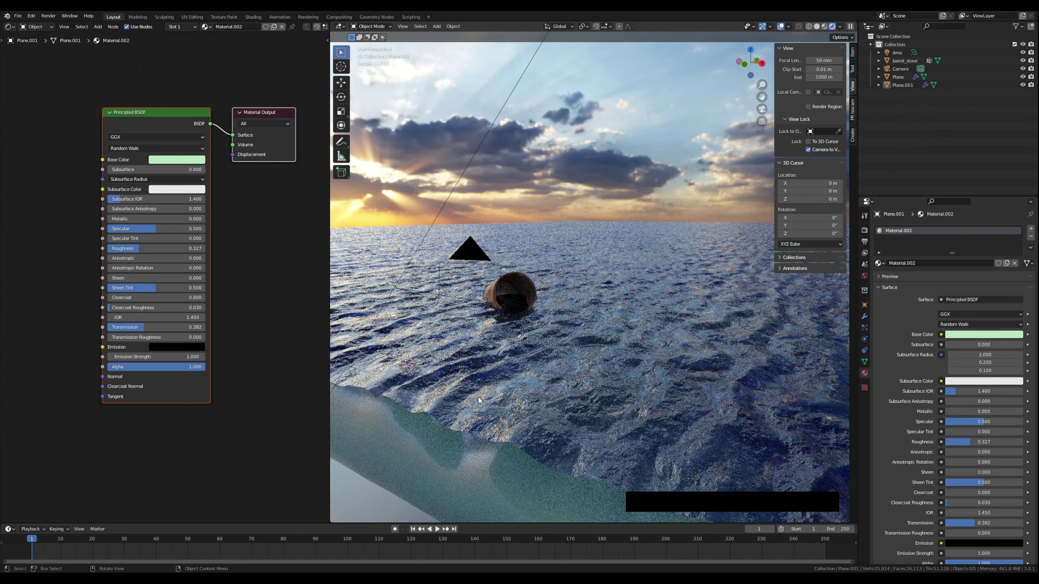
left_click_drag(328, 305, 230, 305)
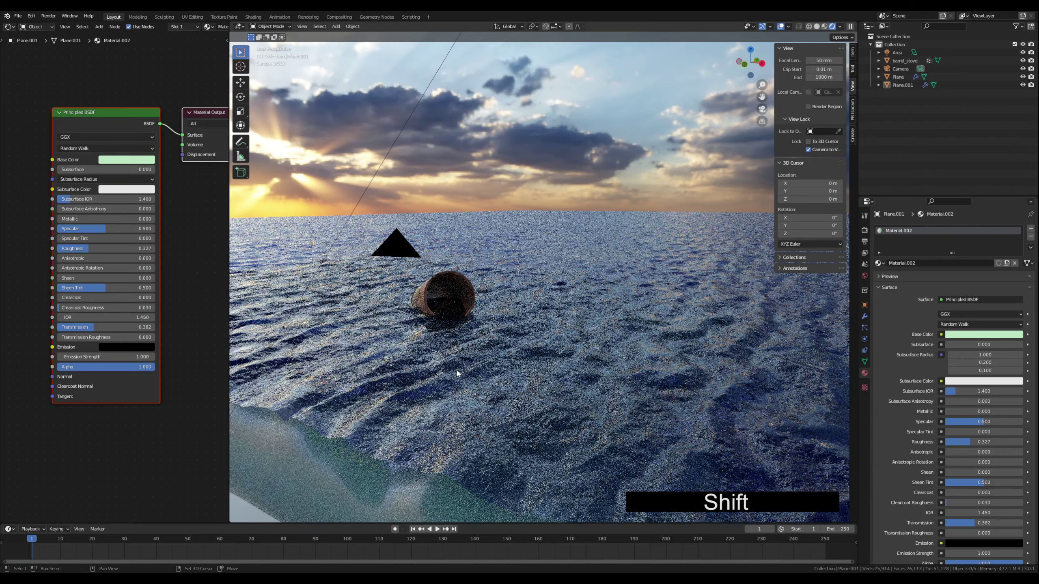
middle_click_drag(470, 415, 449, 365, "shift")
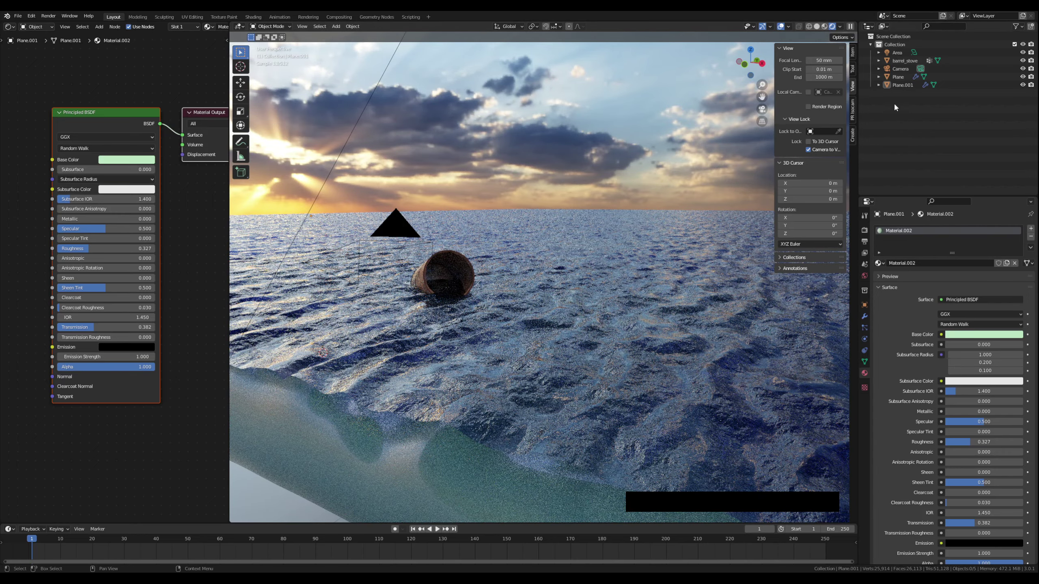
left_click(1023, 85)
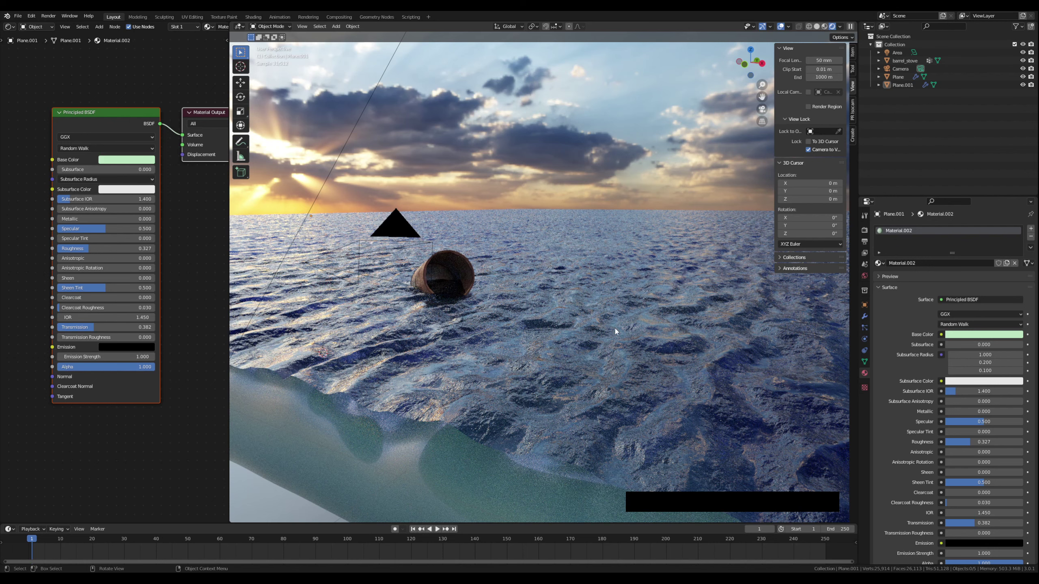
Step: Select the green slab beneath the ocean and scale it along the Y axis by a factor of about 1.609
middle_click_drag(532, 287, 548, 279)
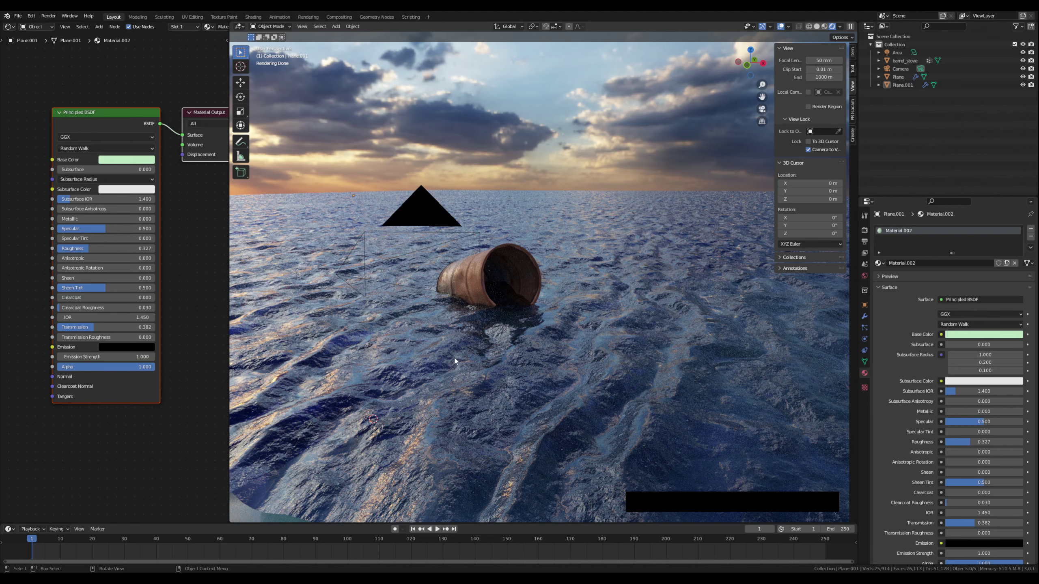
scroll(451, 352, "down", 2)
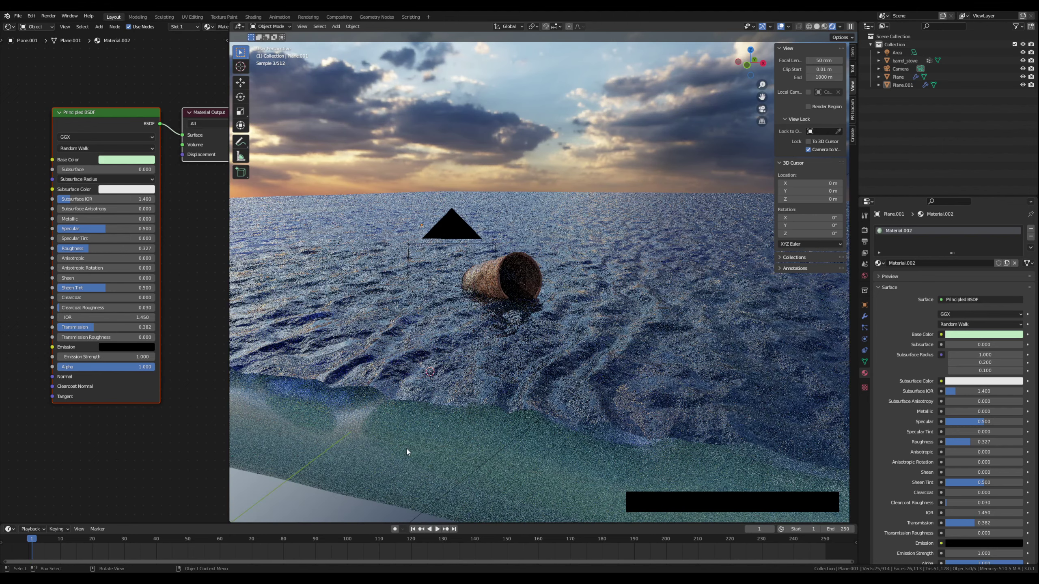
left_click(407, 448)
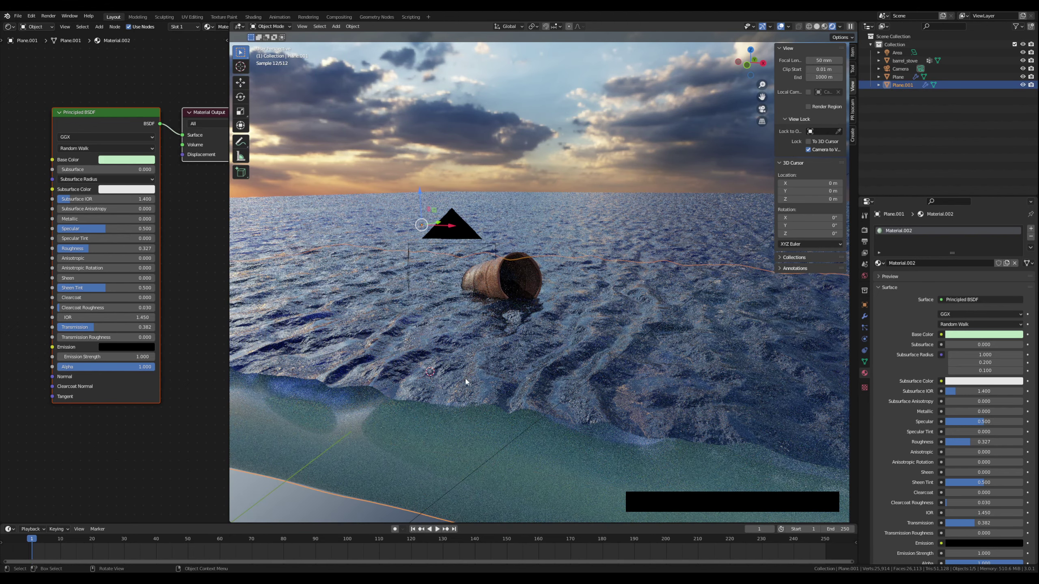
key("s")
key("y")
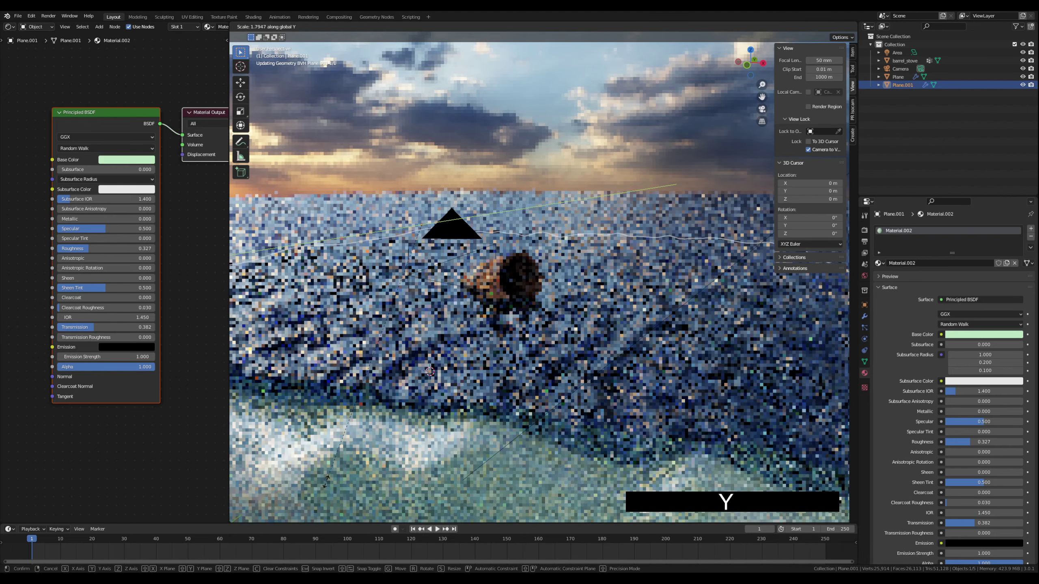
left_click(360, 461)
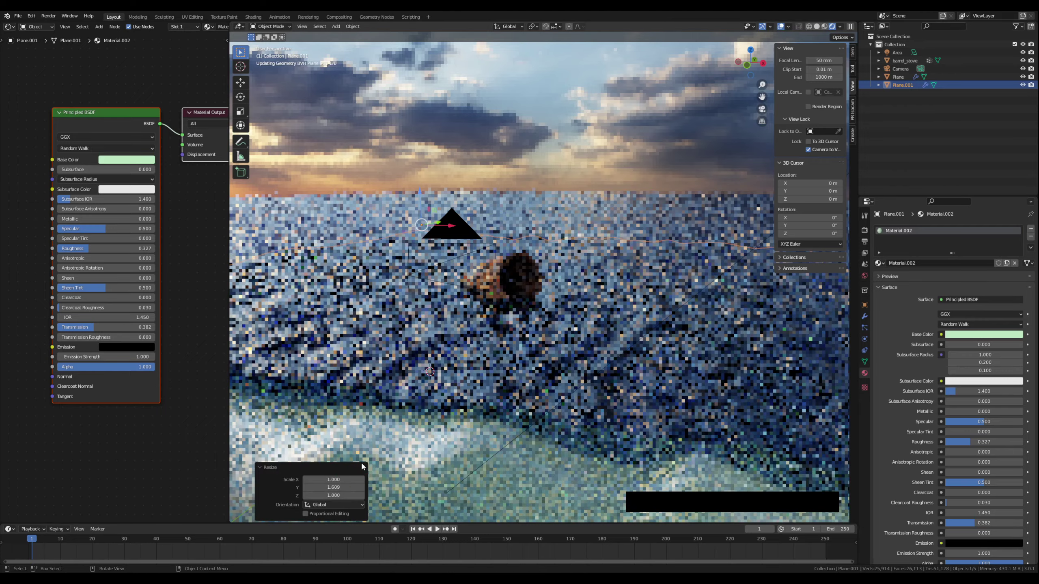
Step: Move the green slab about 0.72 m along the Y axis beneath the waves
key("g")
key("y")
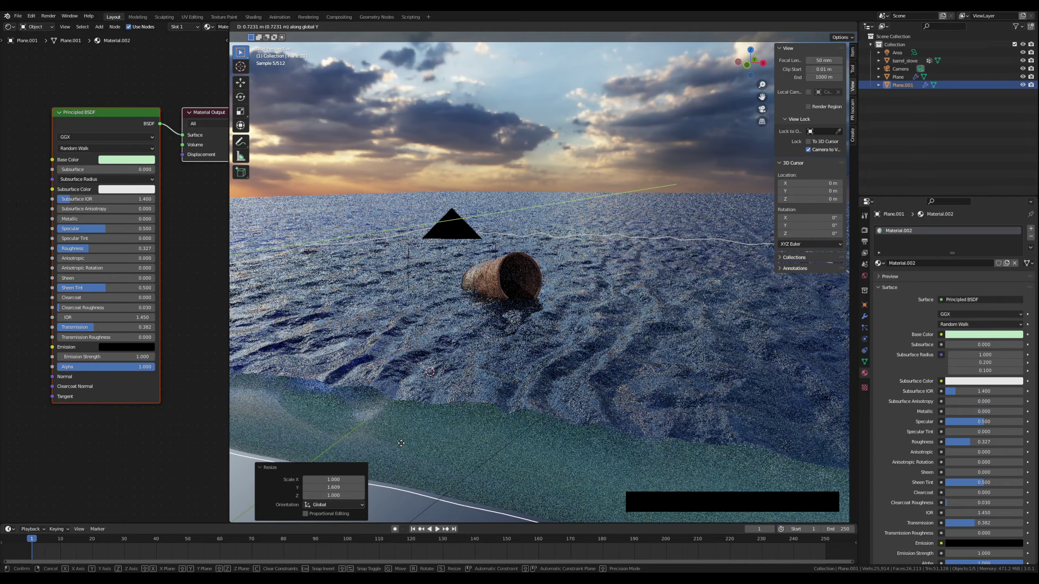
left_click(401, 443)
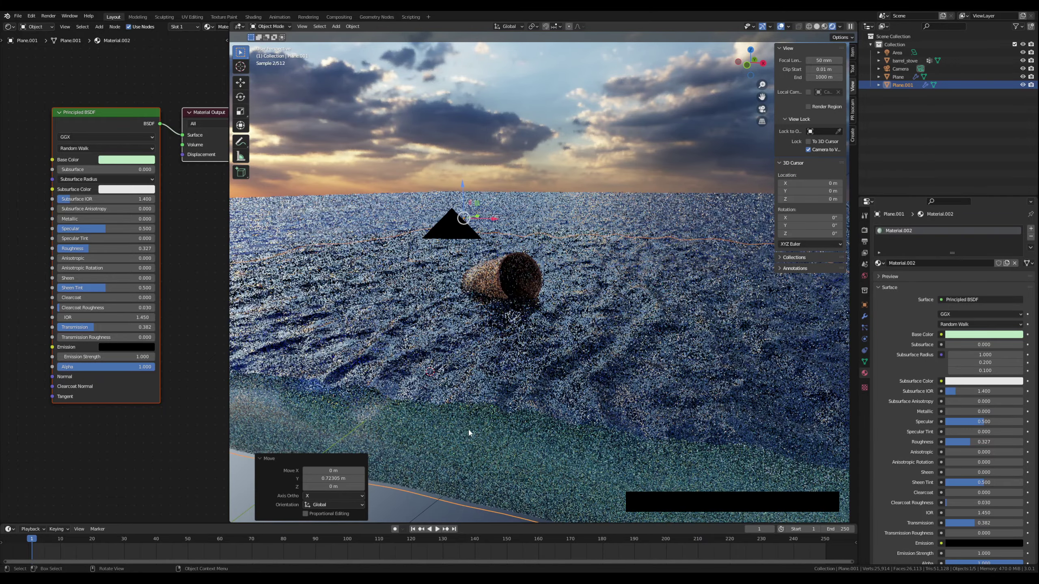
middle_click_drag(575, 403, 564, 406, "shift")
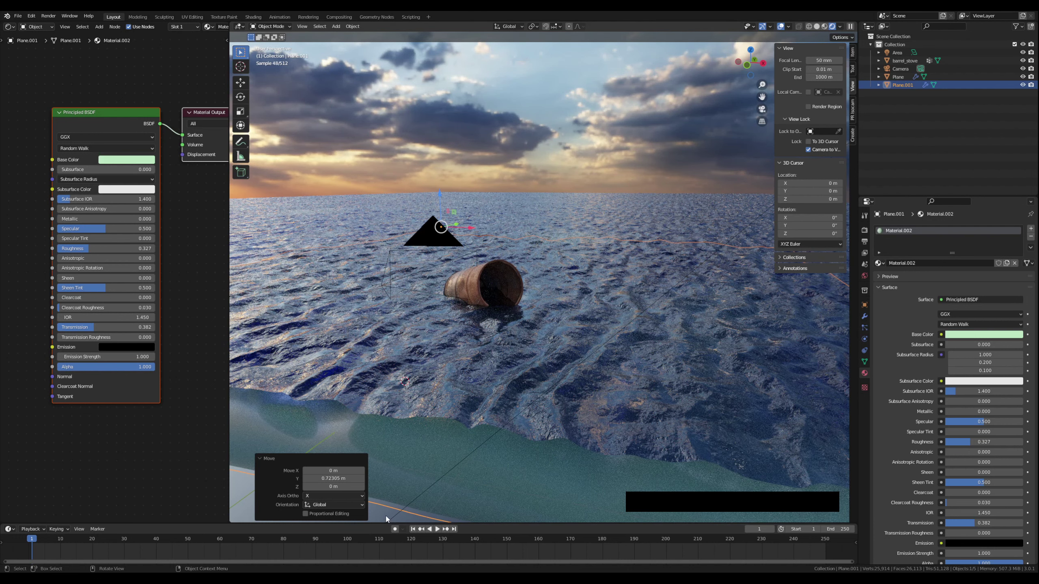
left_click(426, 483)
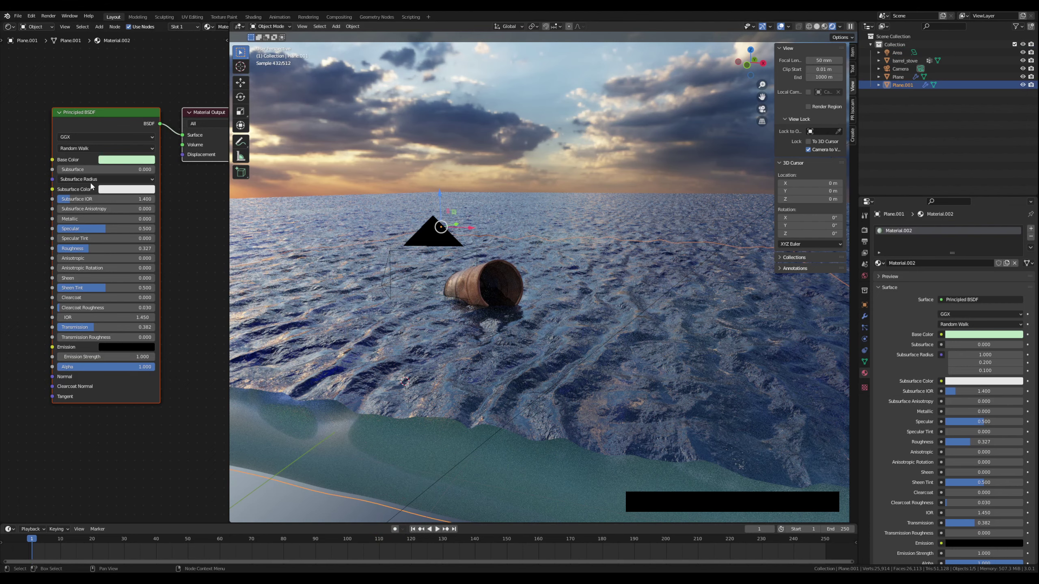
Step: Brighten the slab material's light green base color to a value of 1.000 and set its roughness to 0.259
left_click(115, 159)
left_click(126, 158)
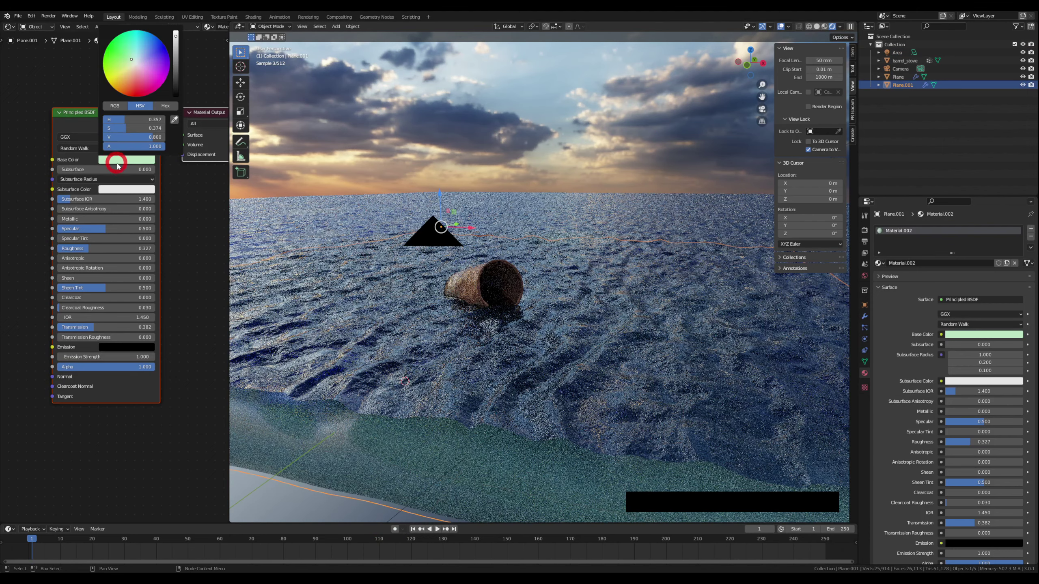
left_click_drag(175, 45, 177, 33)
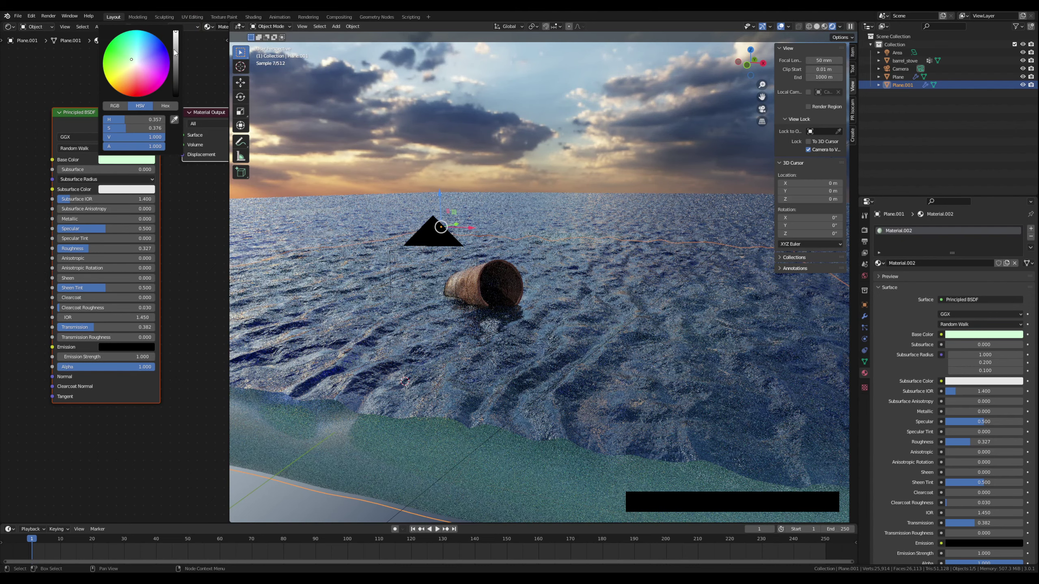
left_click_drag(119, 248, 111, 248)
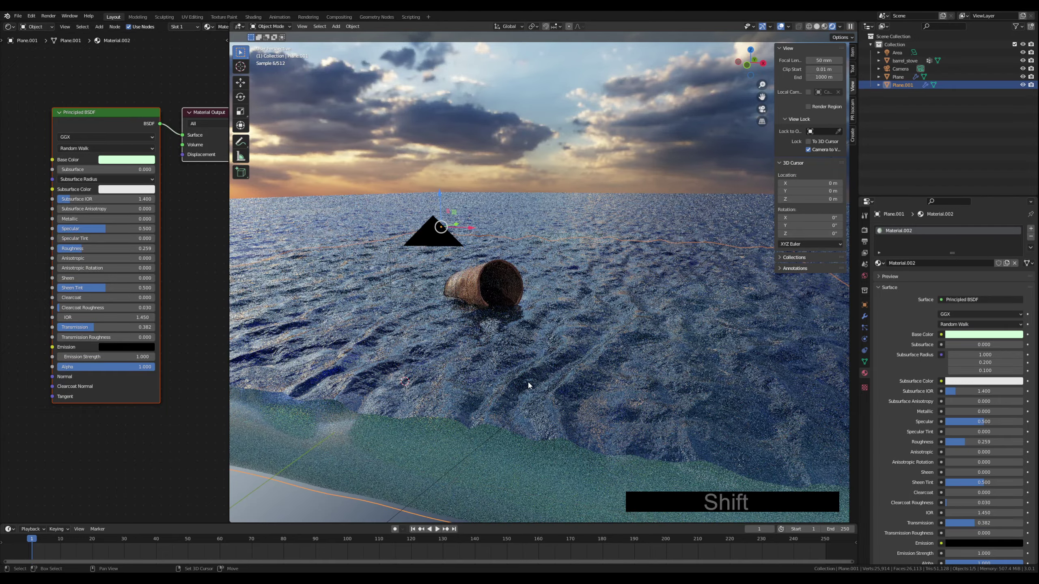
Step: Check the slab's effect on the water near the barrel and through the scene camera by toggling the slab's viewport visibility
middle_click_drag(527, 381, 500, 387, "shift")
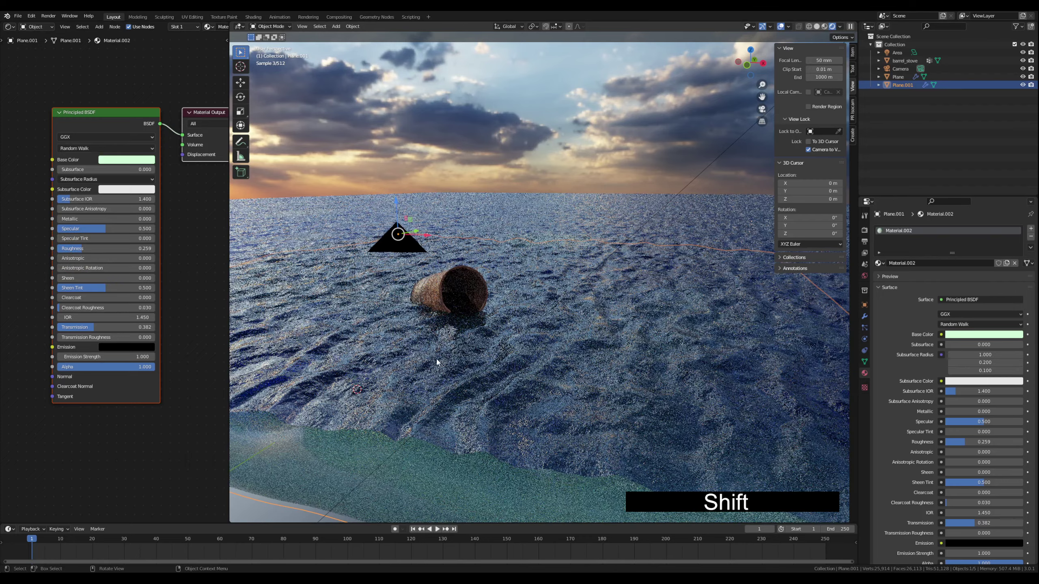
middle_click_drag(436, 310, 493, 308, "shift")
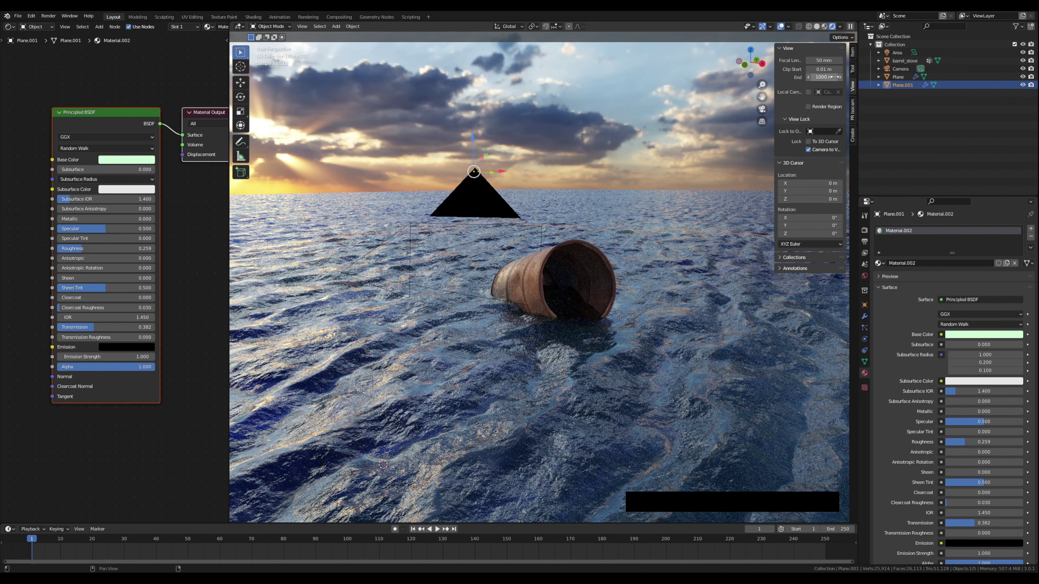
left_click(1023, 85)
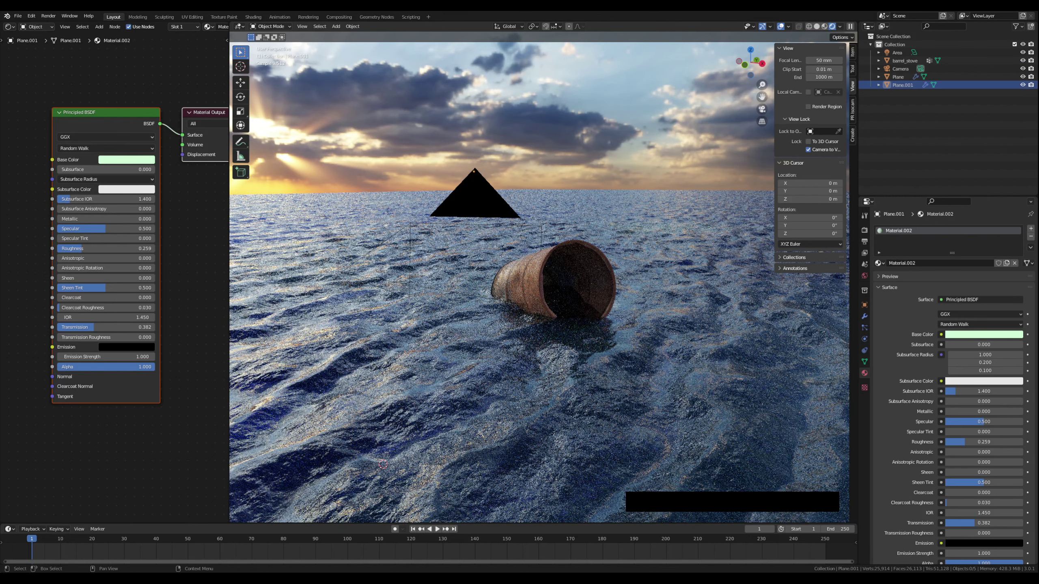
left_click(764, 108)
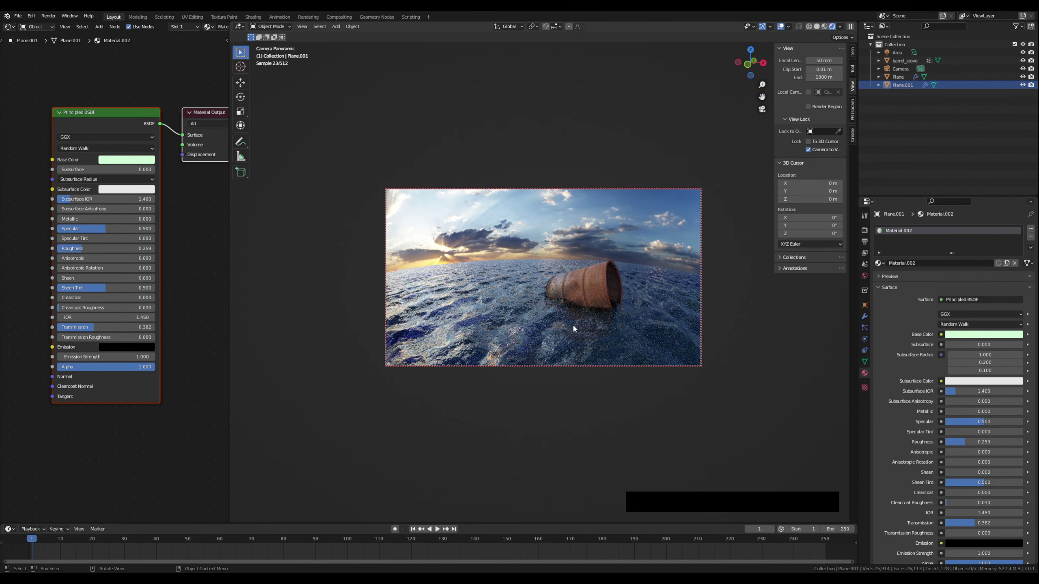
left_click(1023, 85)
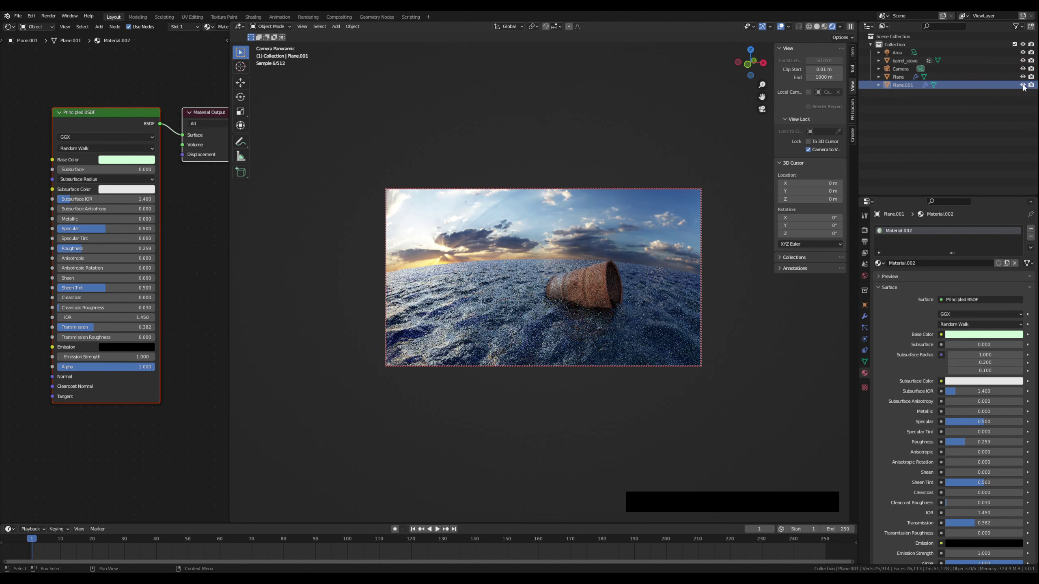